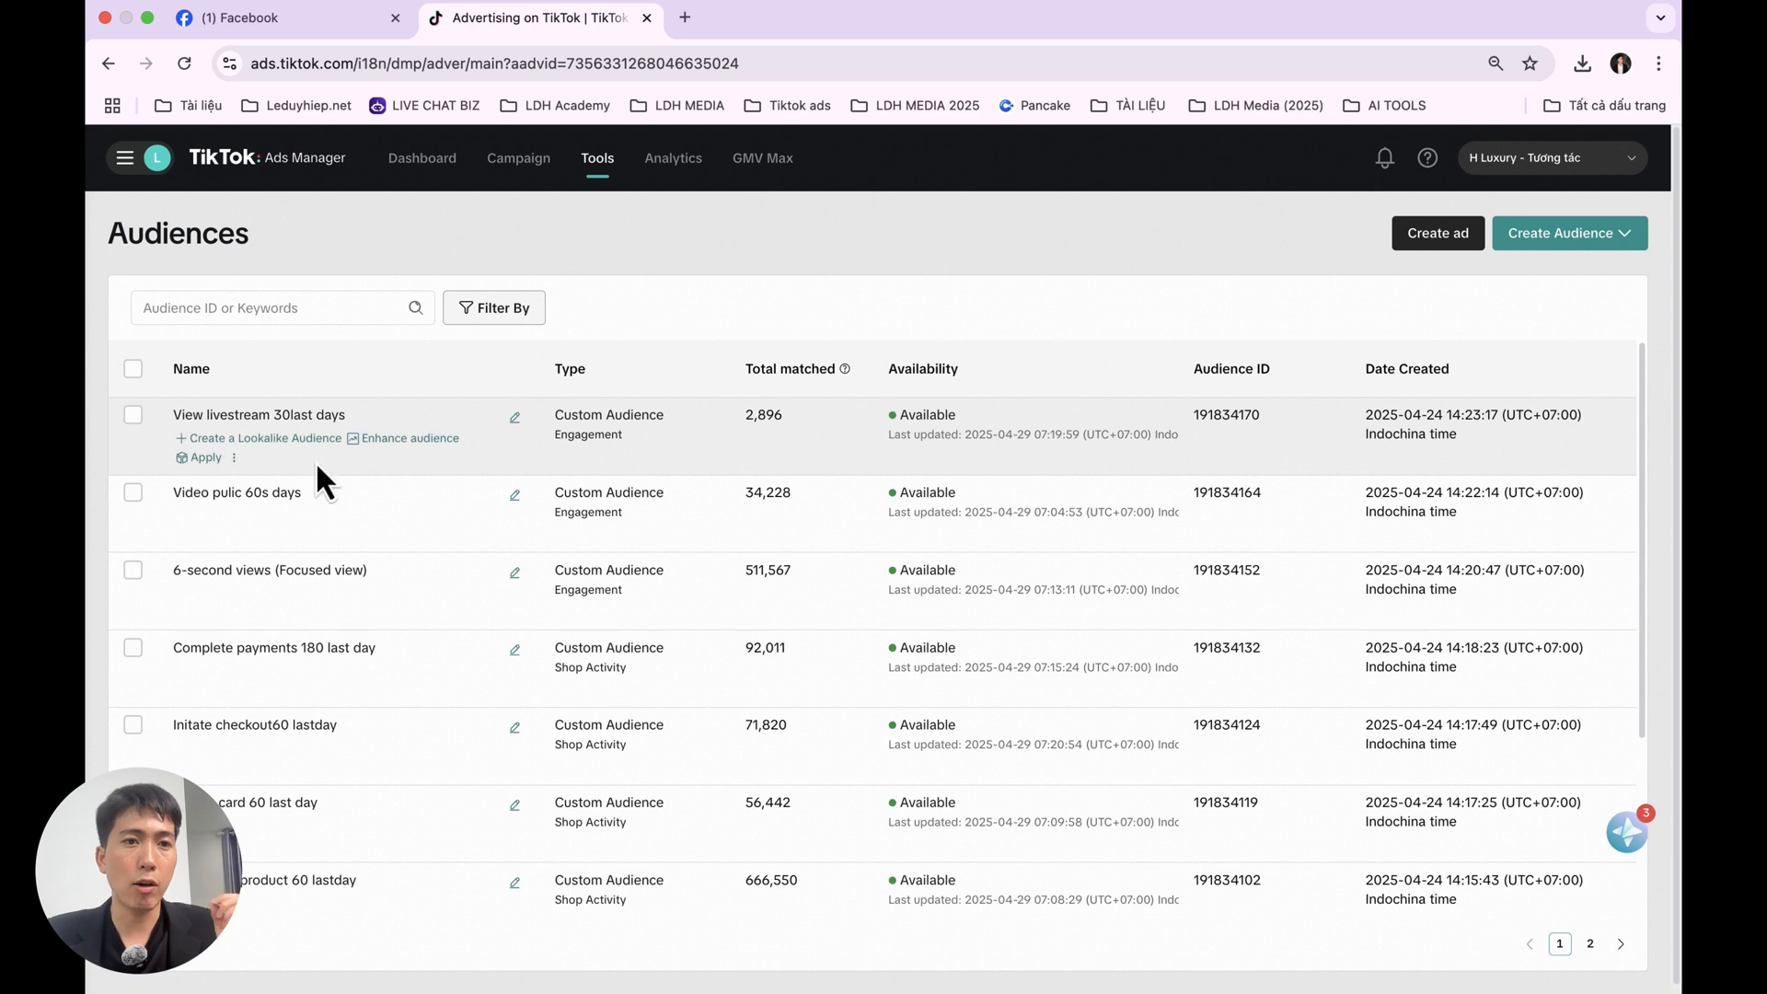
- Examine the existing custom audiences and their total matched sizes, including the video-view and Complete payments 180 last day audiences
{"action": "mouse_move", "coordinate": [270, 531]}
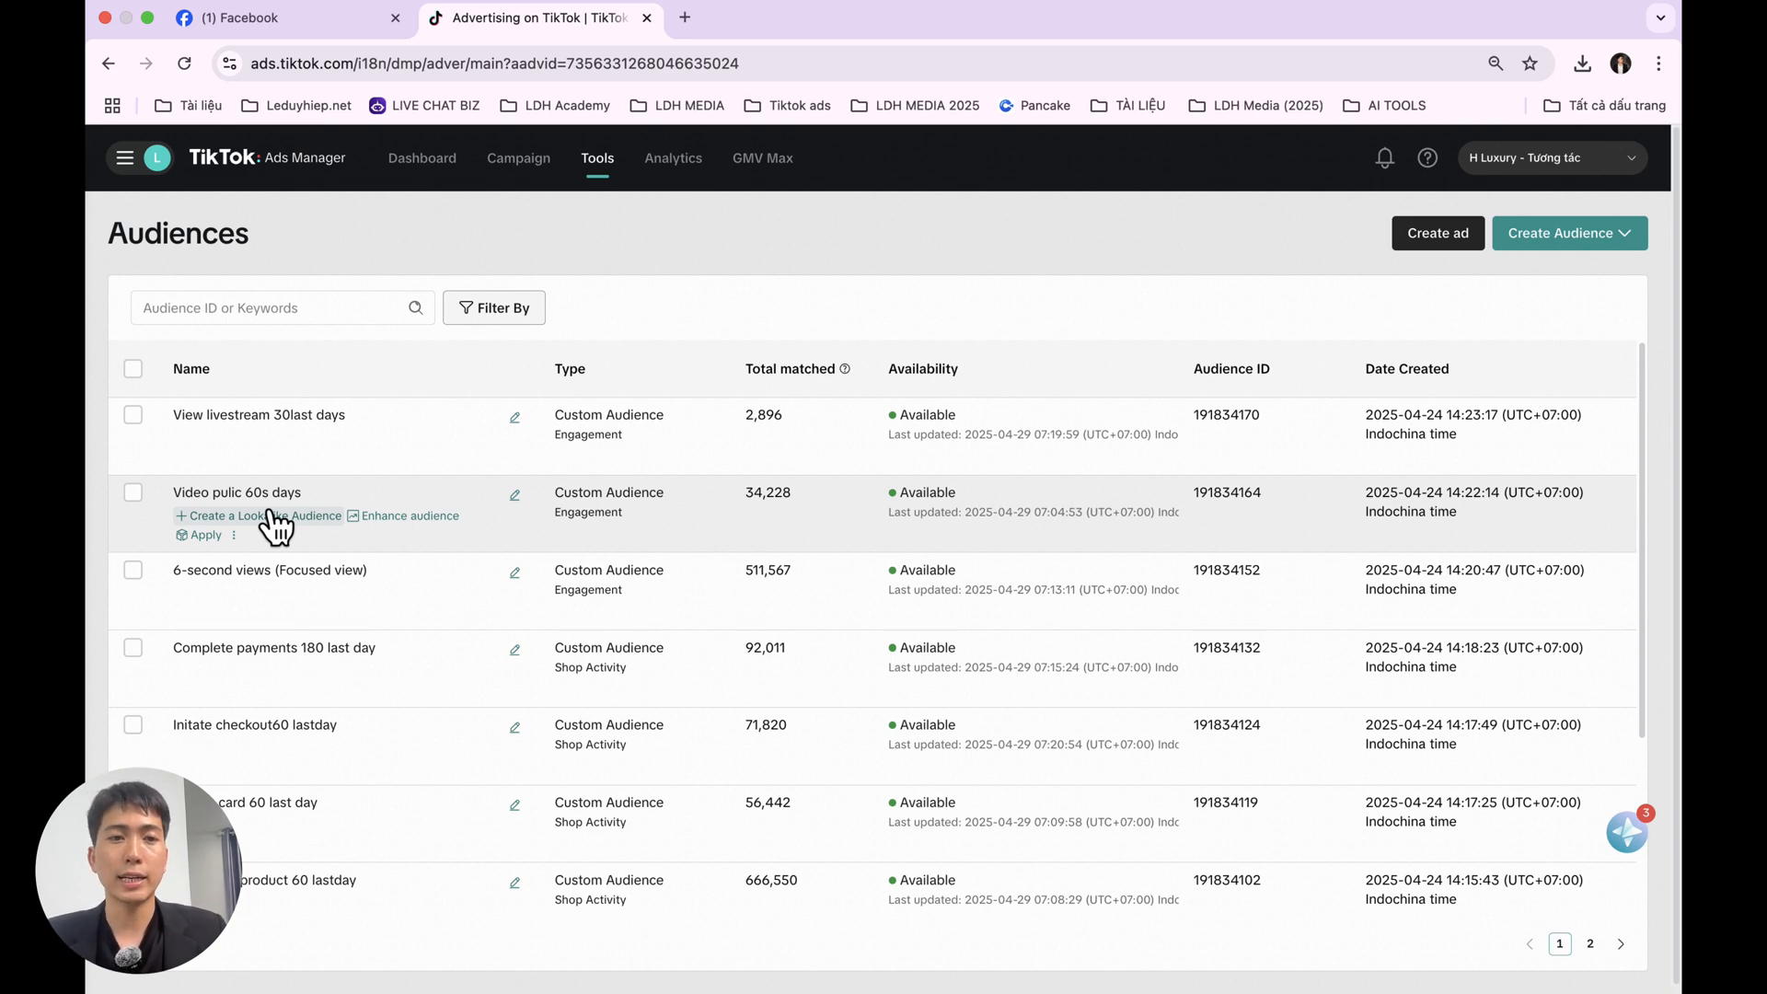
{"action": "scroll", "coordinate": [456, 556], "scroll_direction": "down", "scroll_amount": 2}
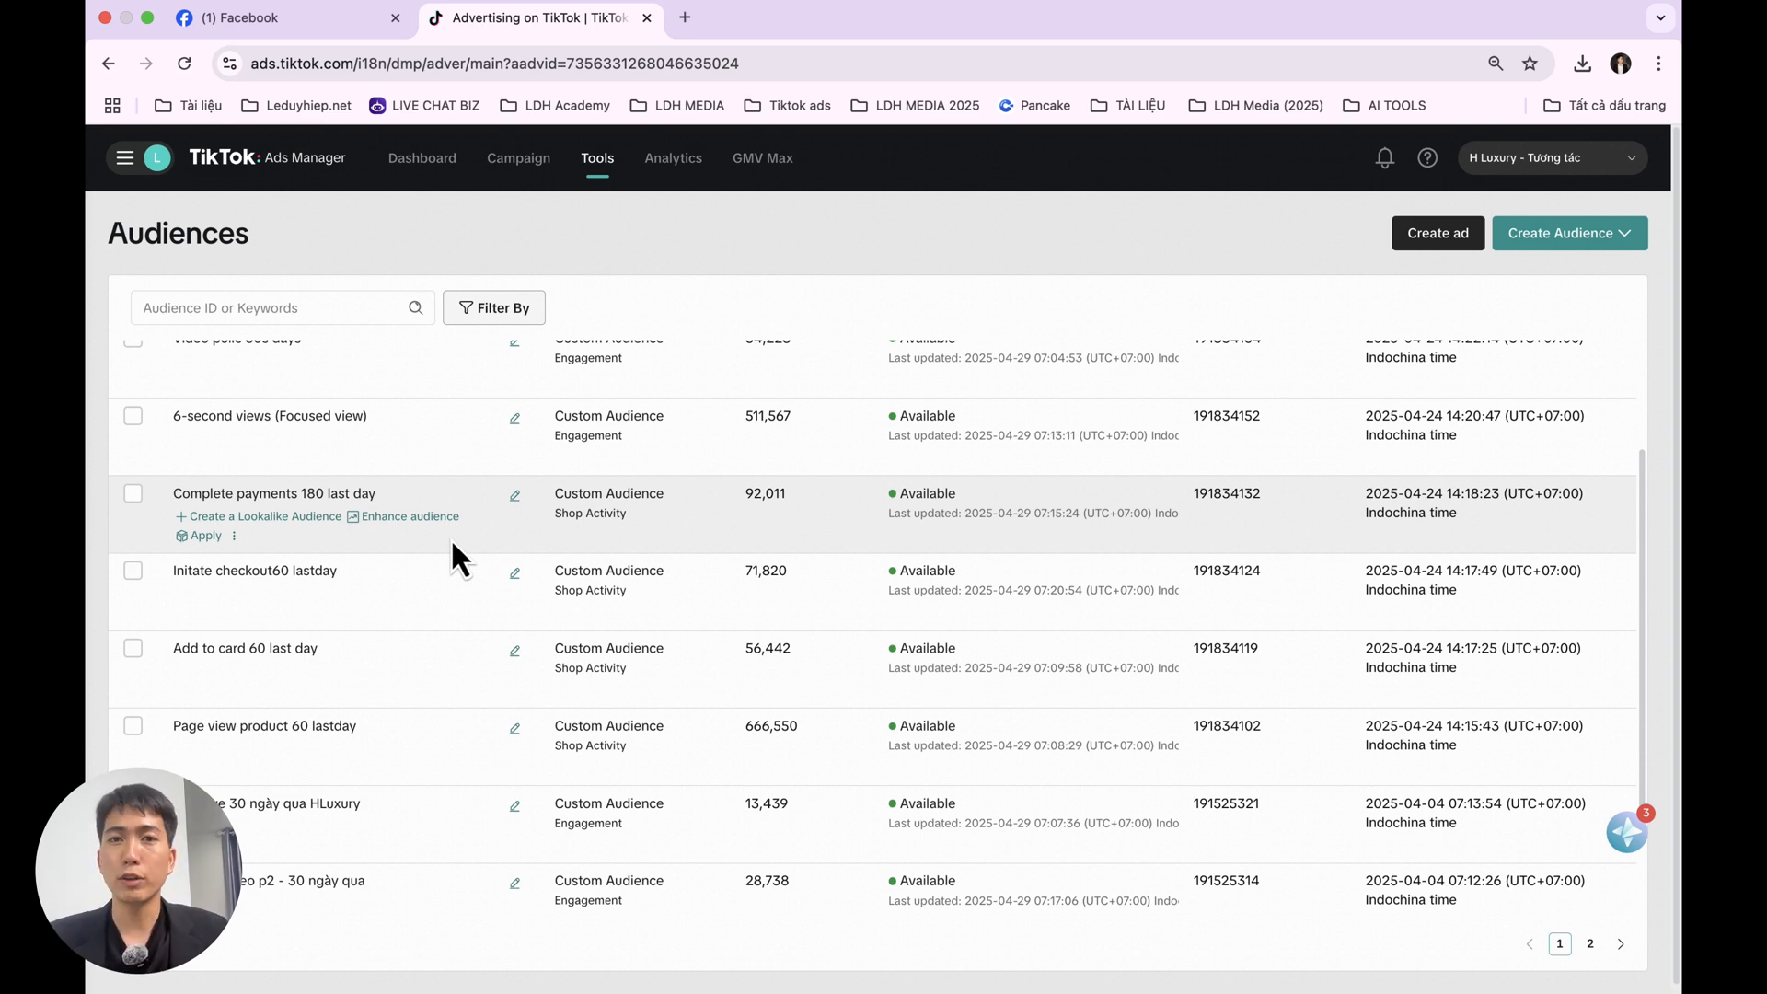
{"action": "scroll", "coordinate": [508, 590], "scroll_direction": "down", "scroll_amount": 2}
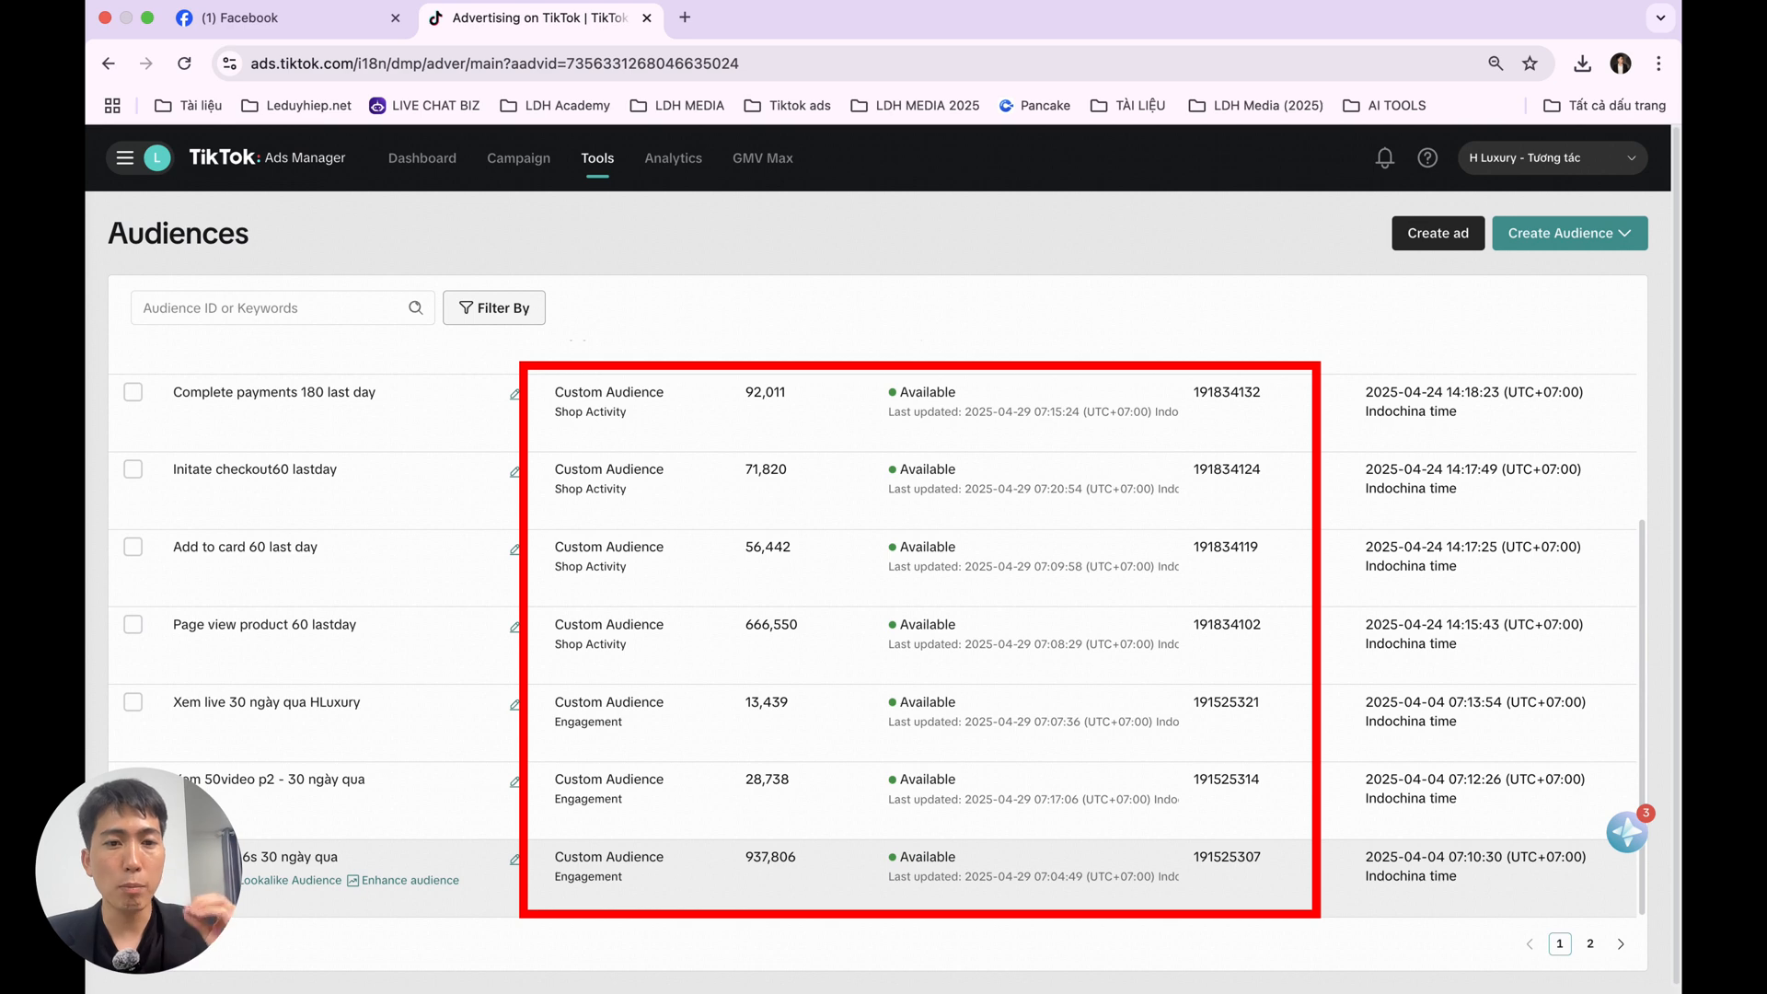
{"action": "double_click", "coordinate": [751, 856]}
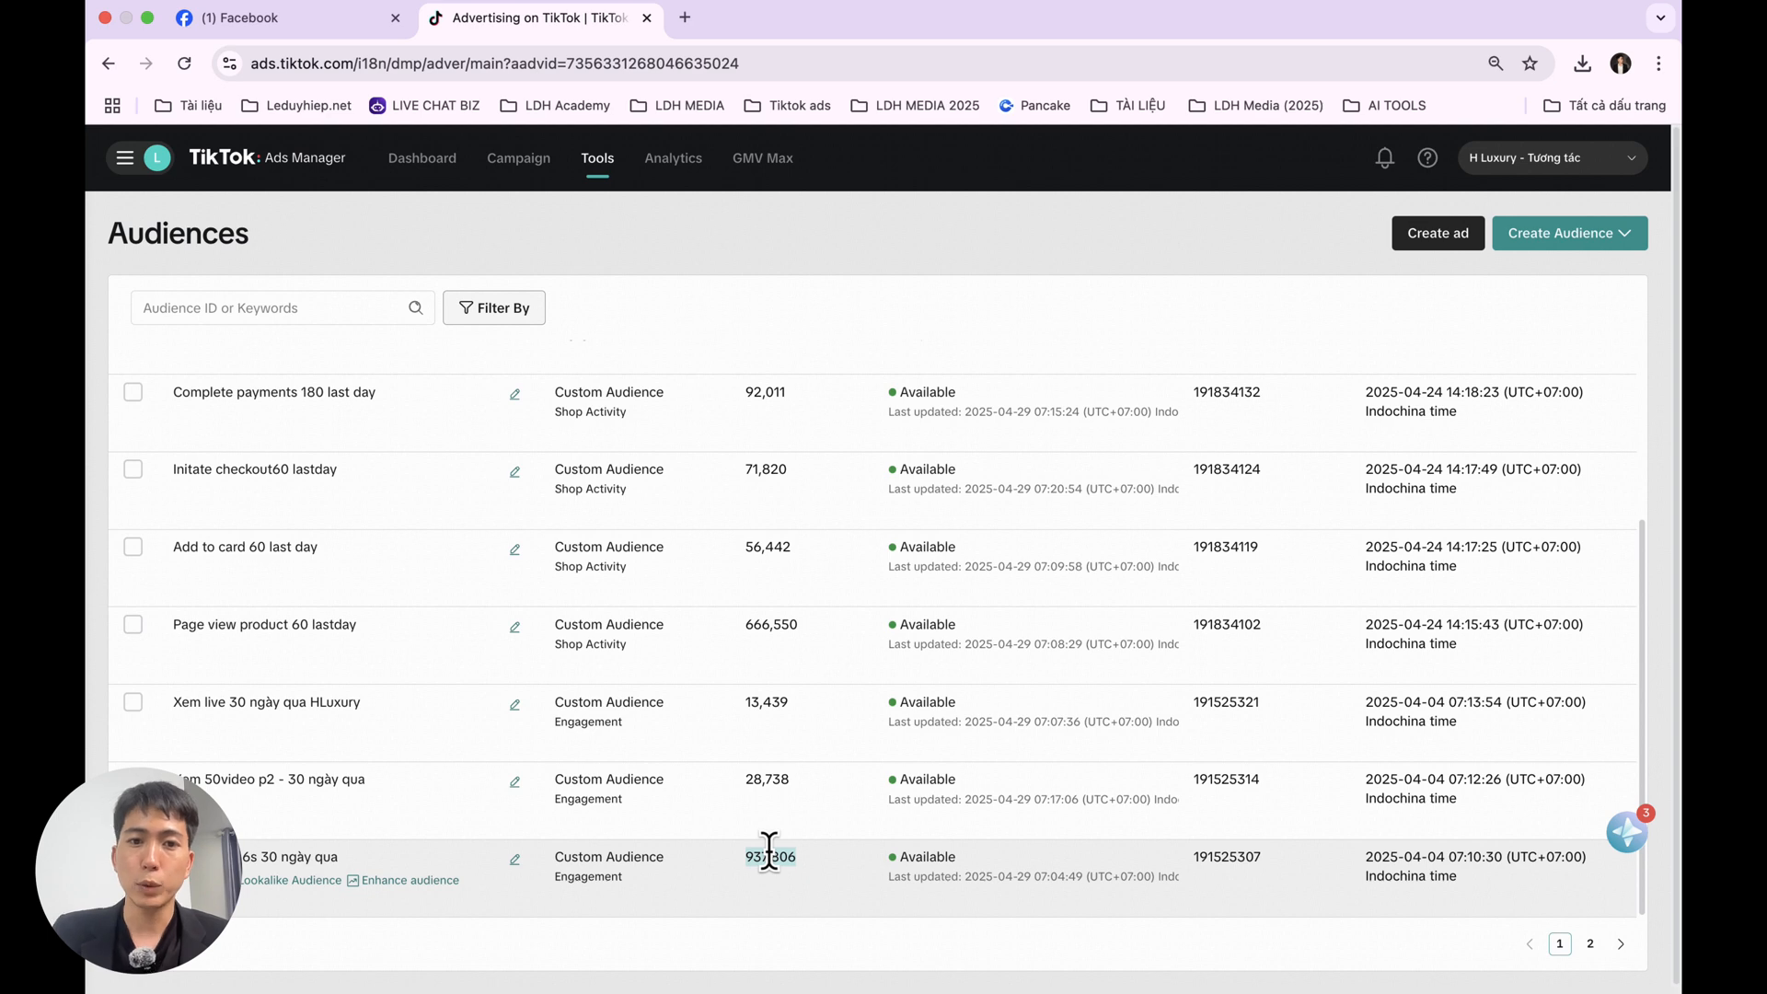
{"action": "double_click", "coordinate": [771, 779]}
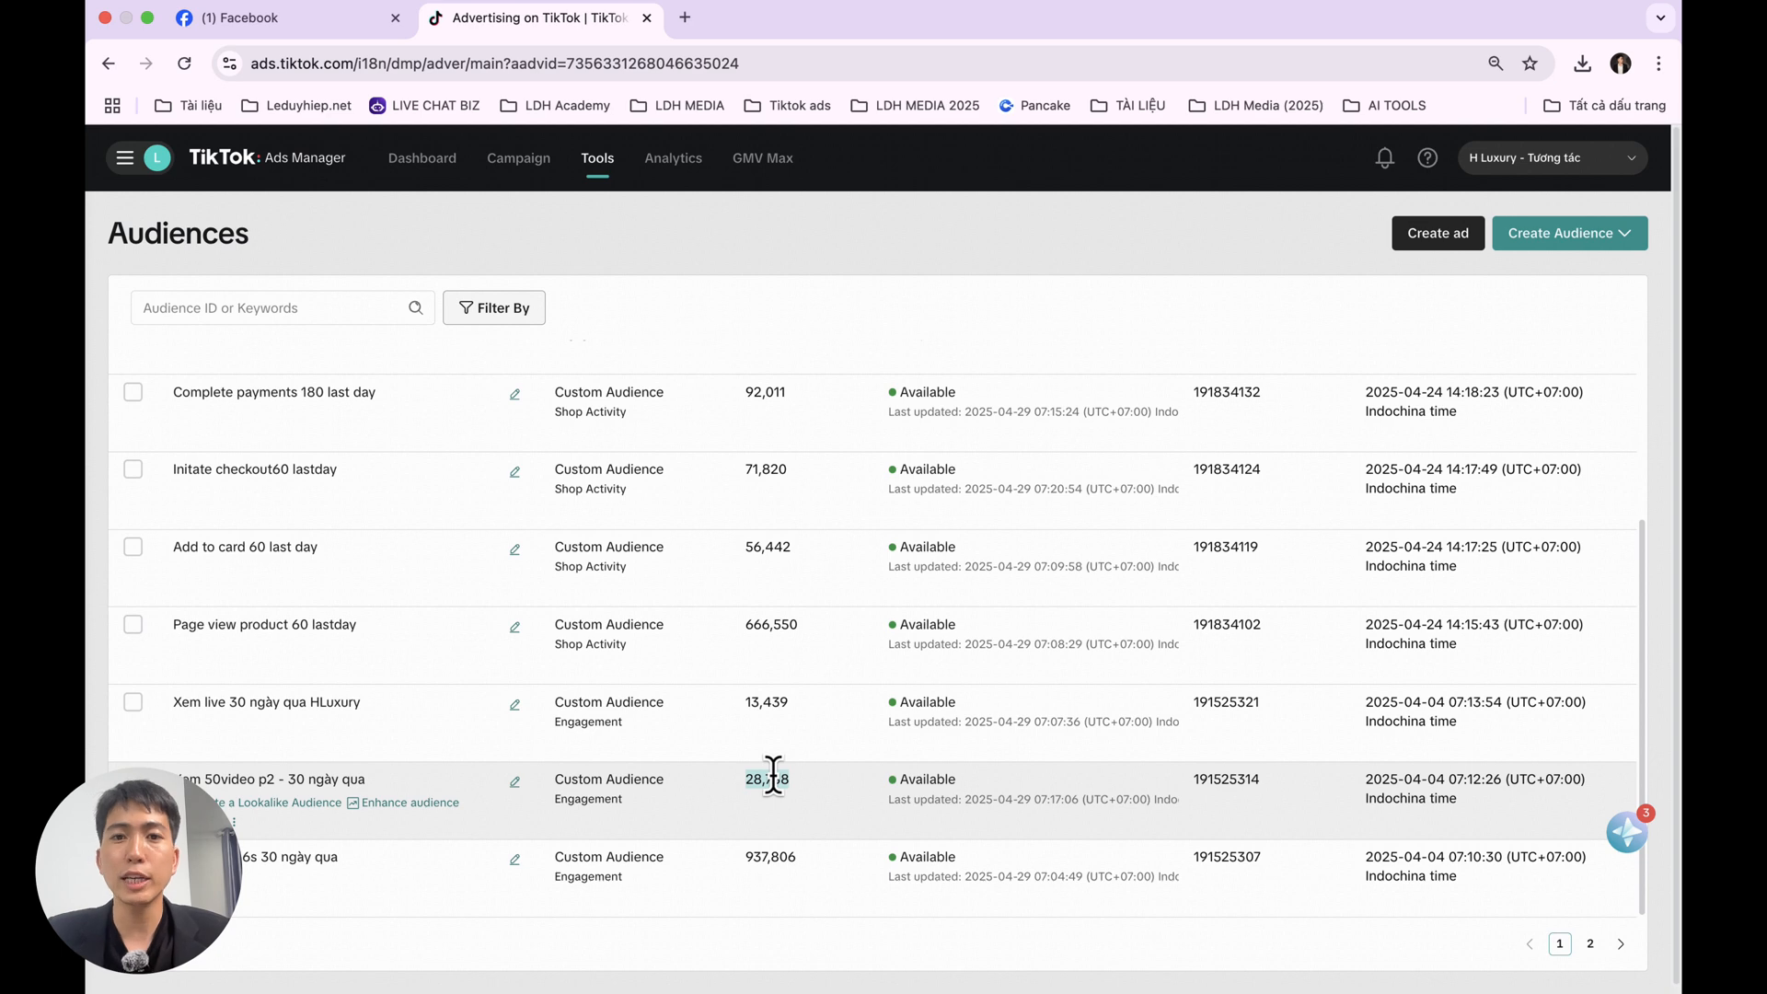
{"action": "scroll", "coordinate": [906, 593], "scroll_direction": "up", "scroll_amount": 3}
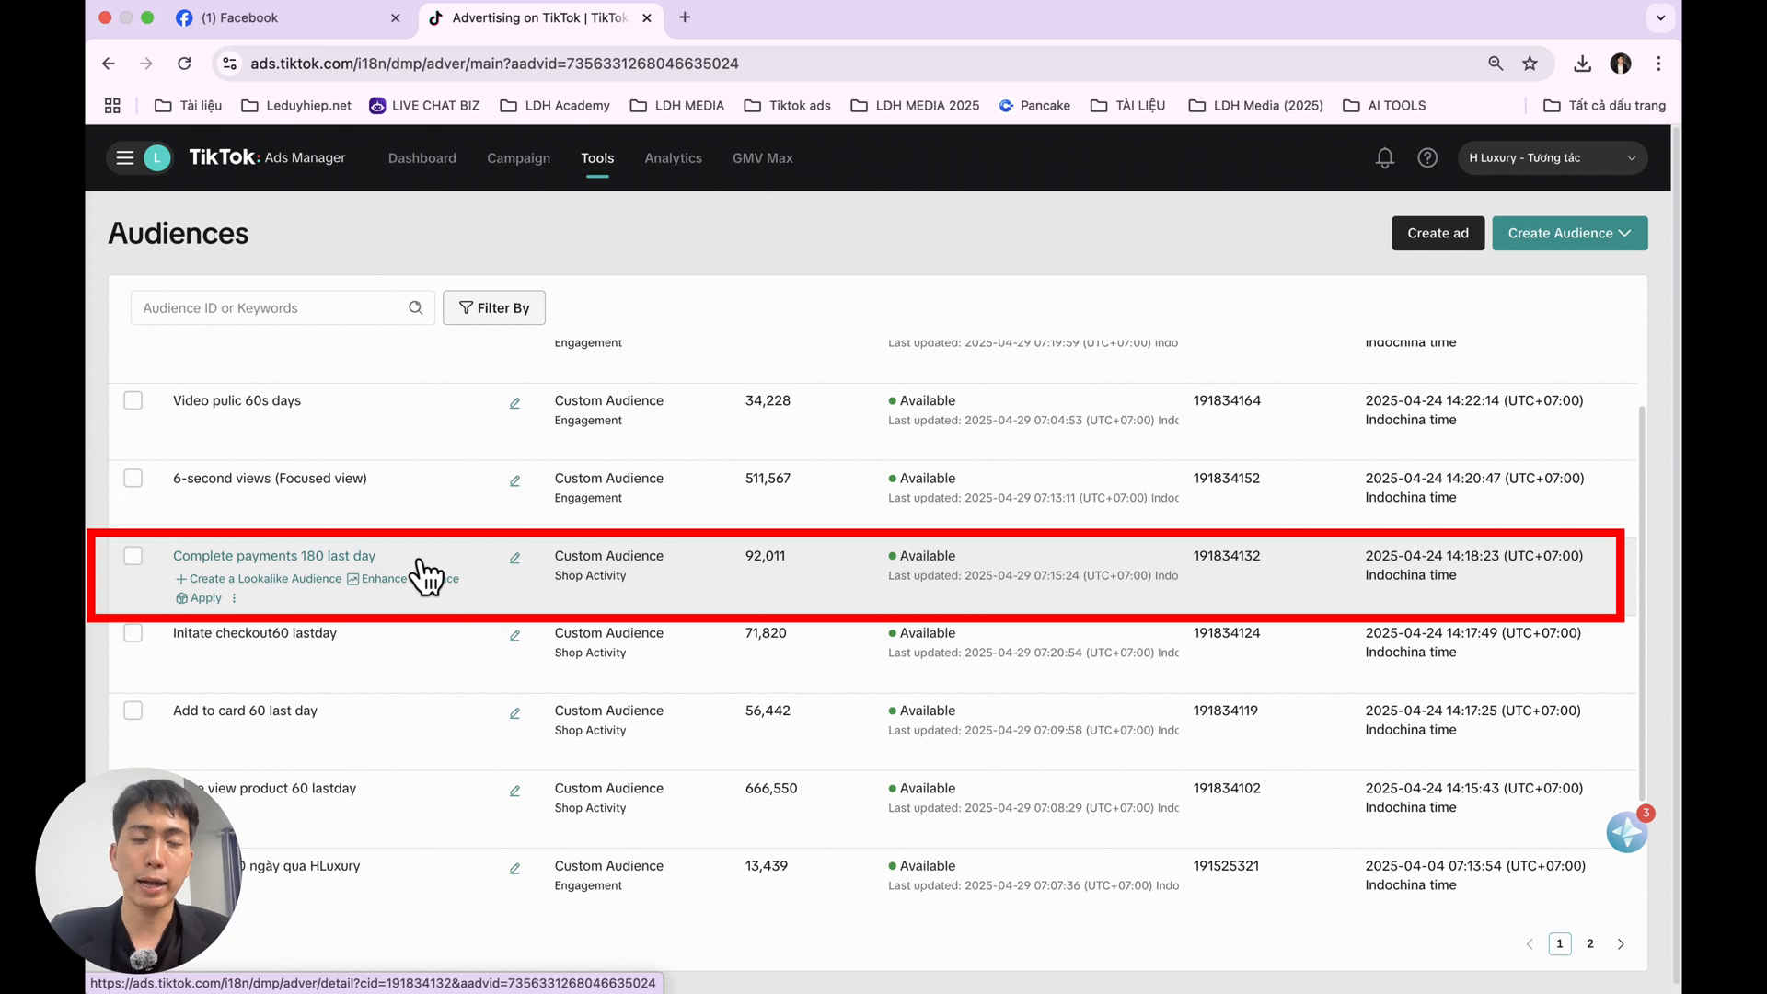
{"action": "double_click", "coordinate": [757, 555]}
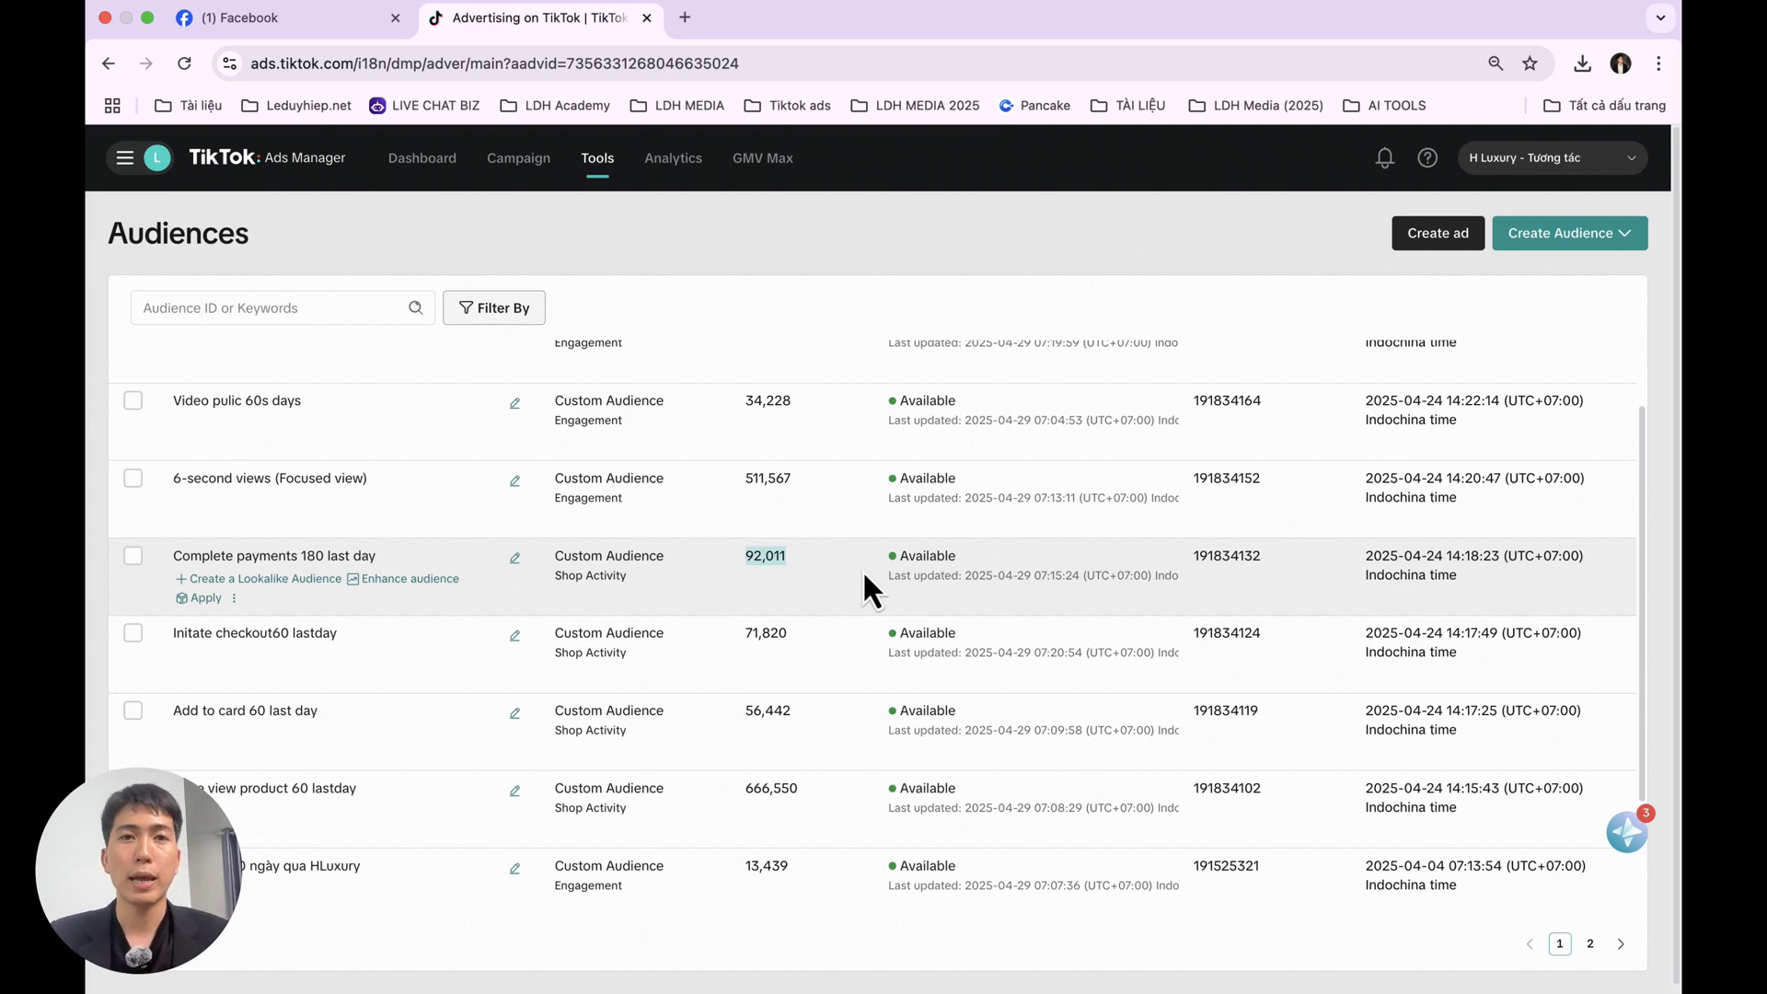
{"action": "scroll", "coordinate": [864, 589], "scroll_direction": "up", "scroll_amount": 2}
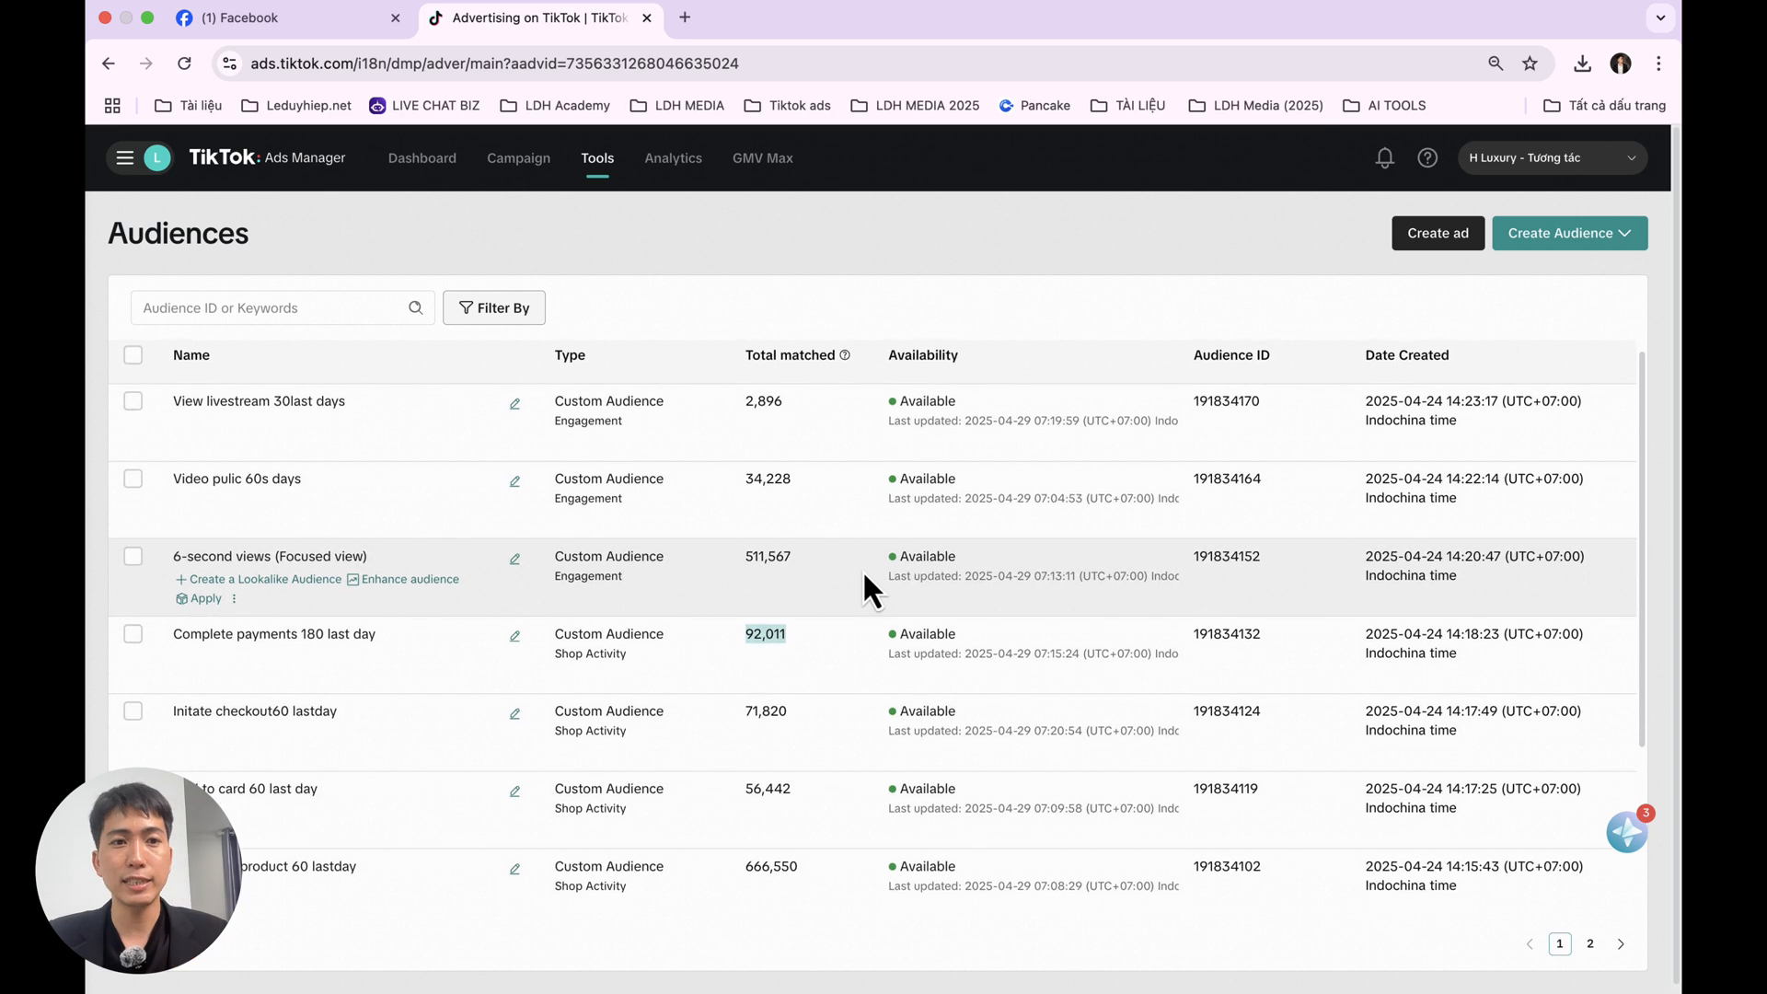
{"action": "scroll", "coordinate": [865, 589], "scroll_direction": "down", "scroll_amount": 2}
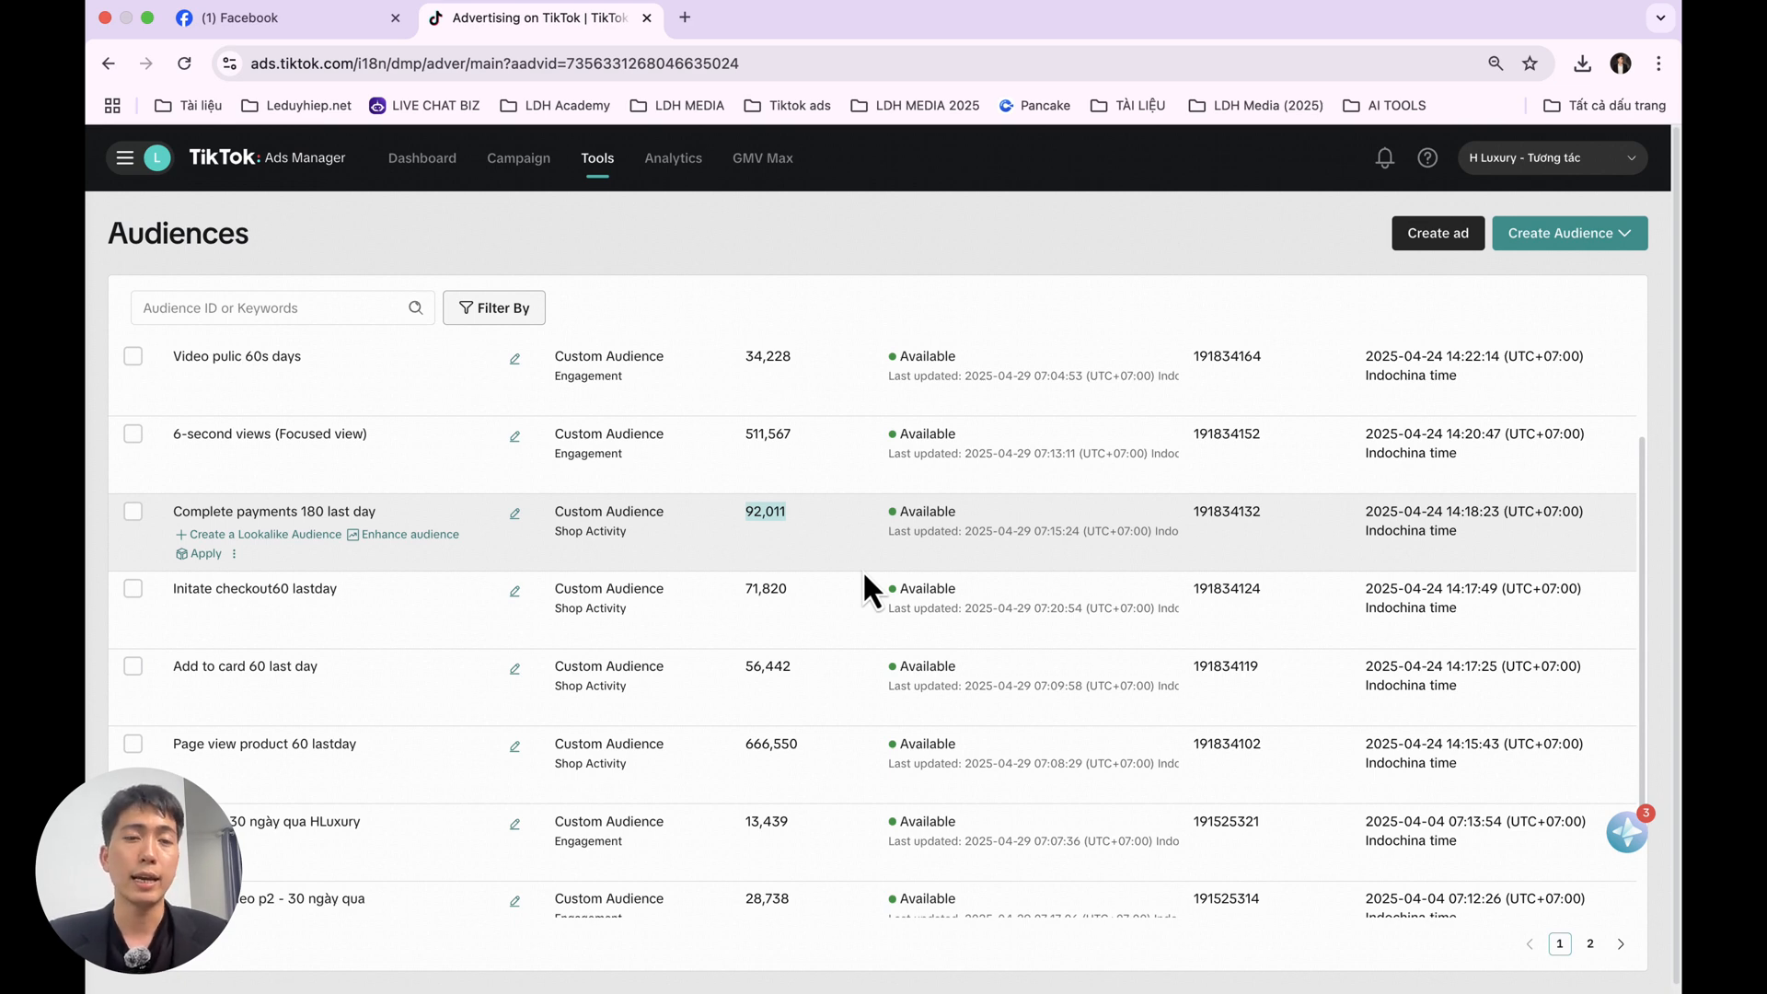
- Start a new custom audience of the Shop Activity type
{"action": "mouse_move", "coordinate": [602, 167]}
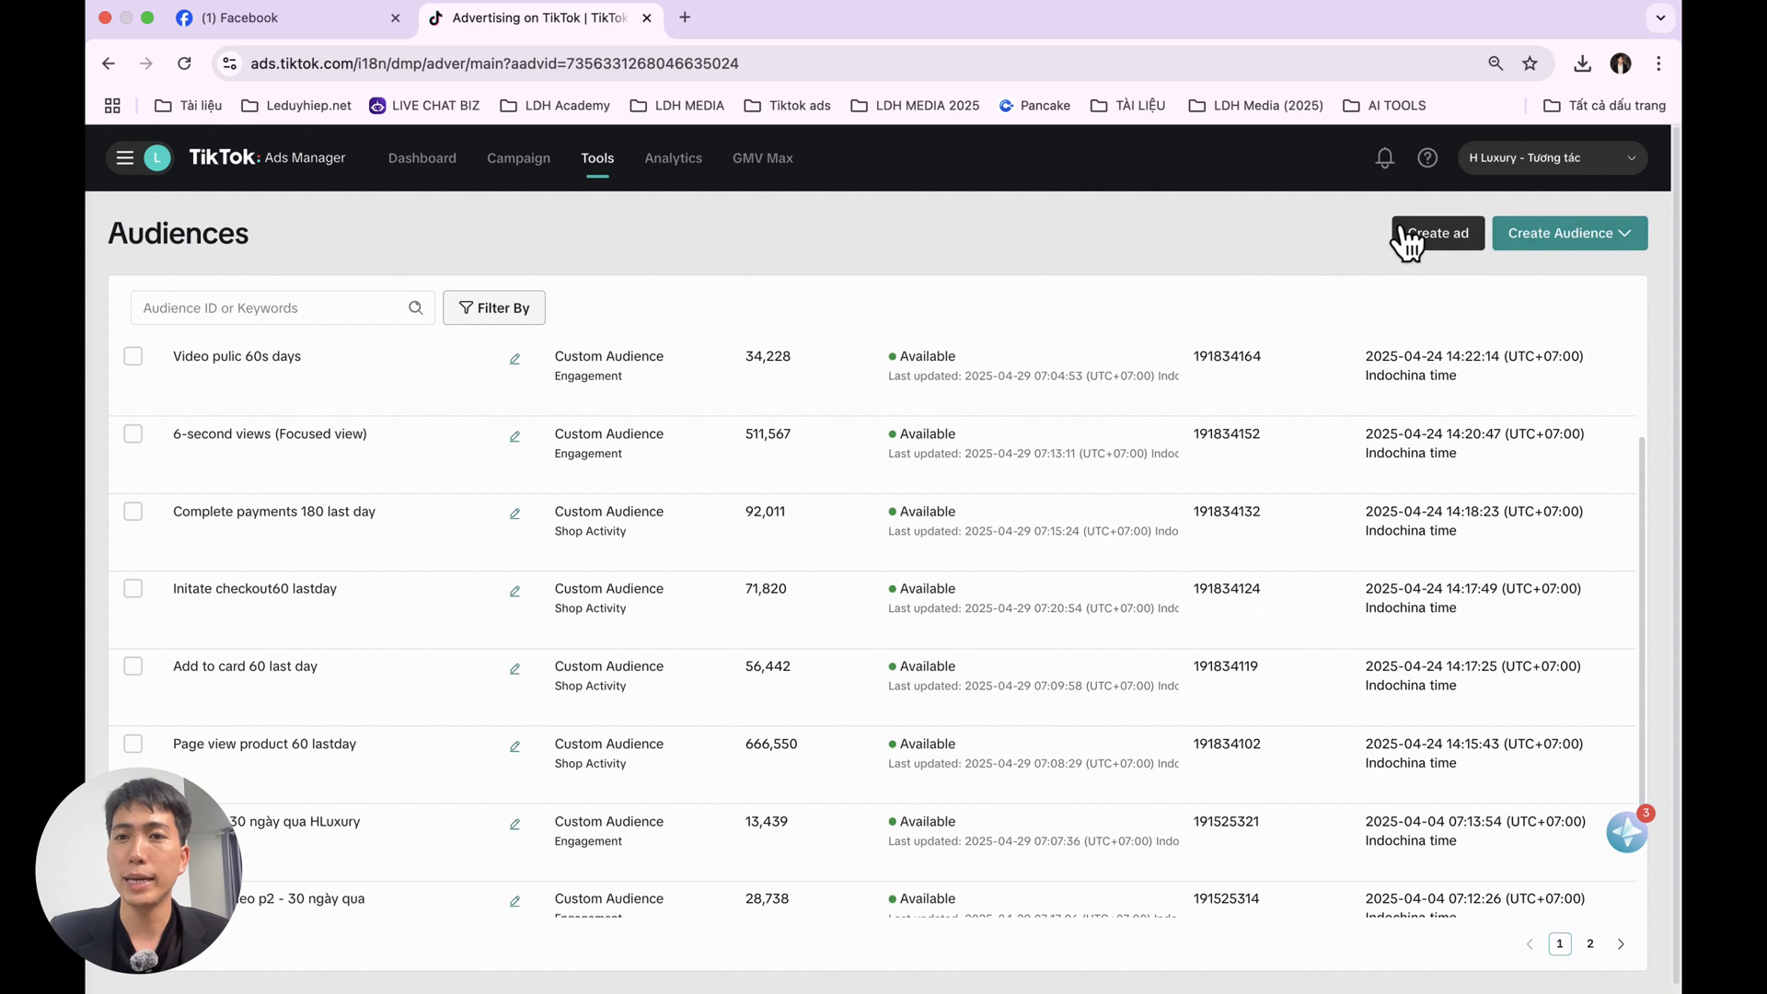
{"action": "left_click", "coordinate": [1576, 238]}
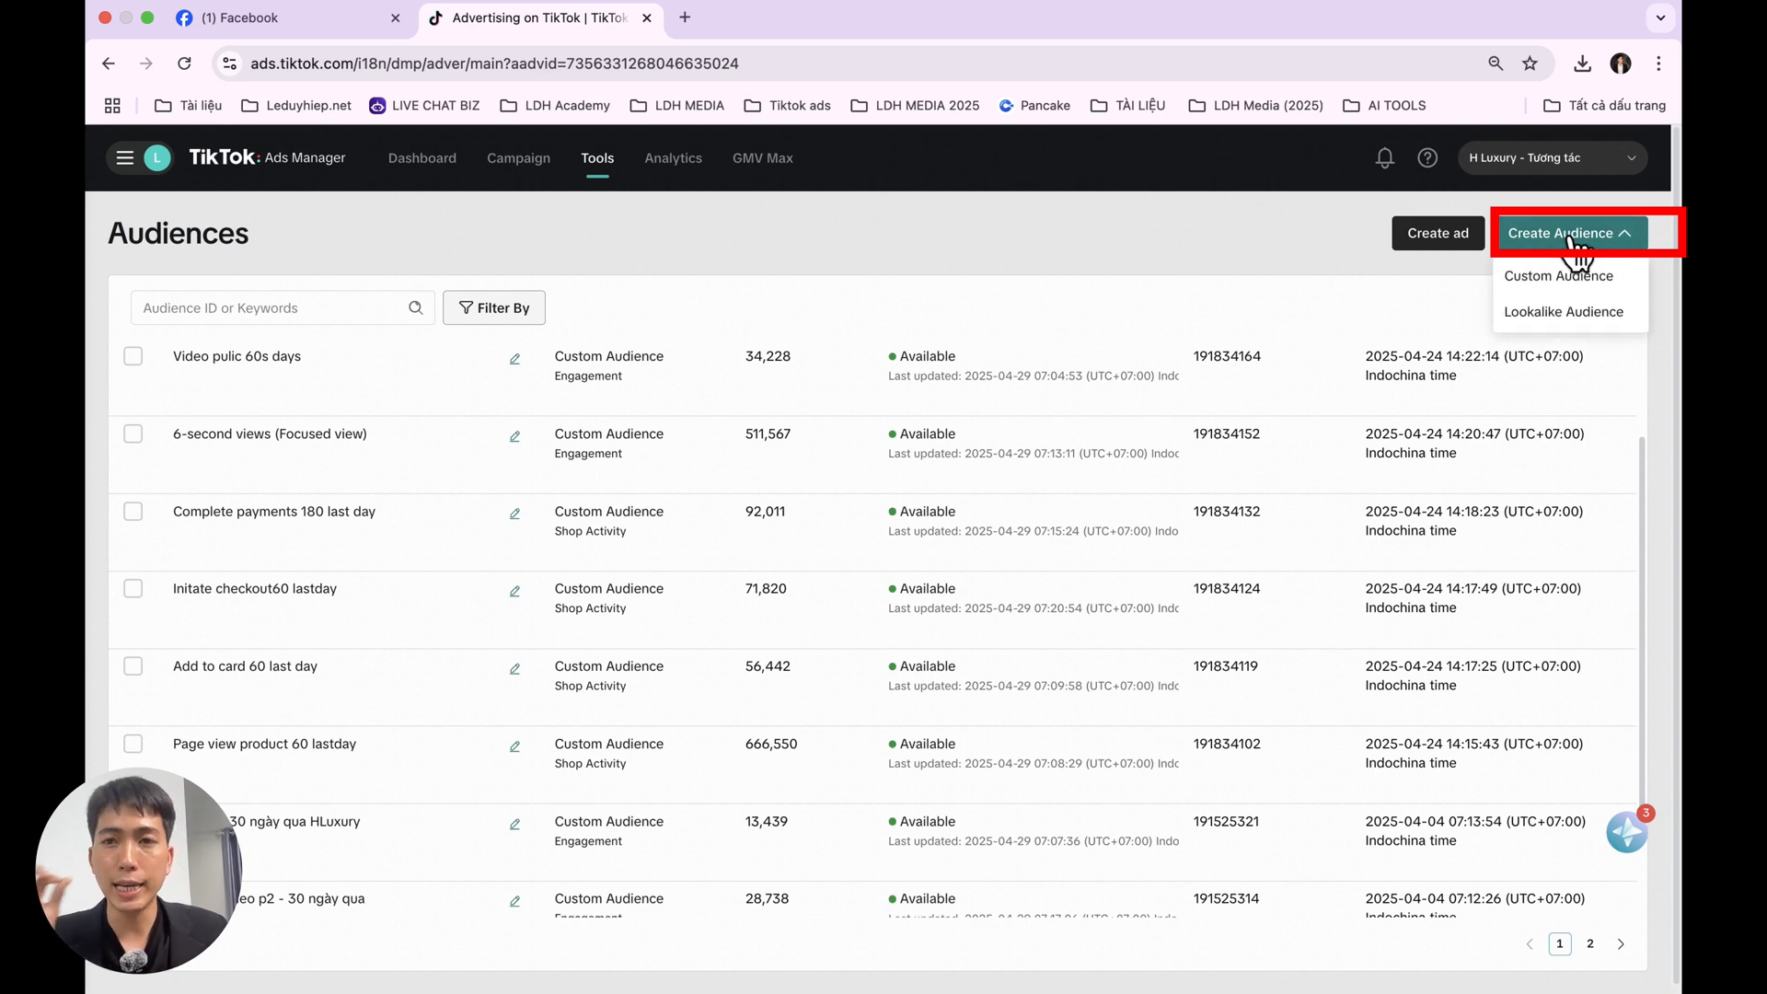
{"action": "left_click", "coordinate": [1541, 279]}
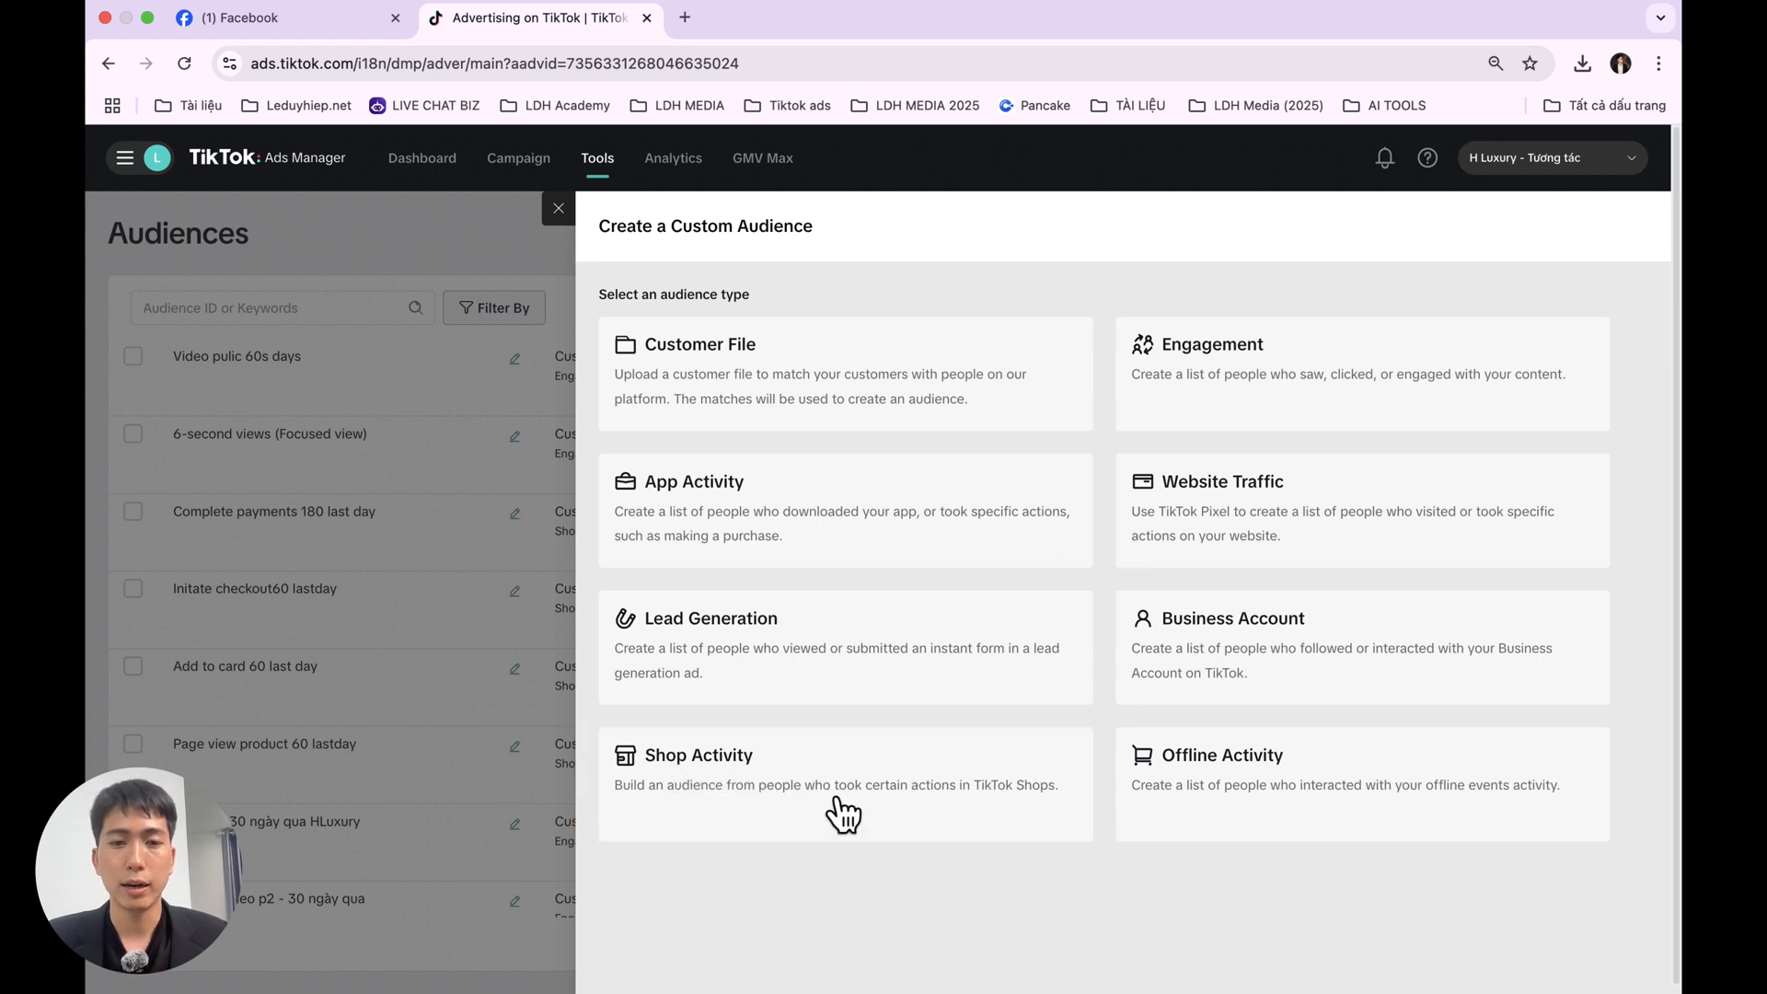
{"action": "left_click", "coordinate": [753, 780]}
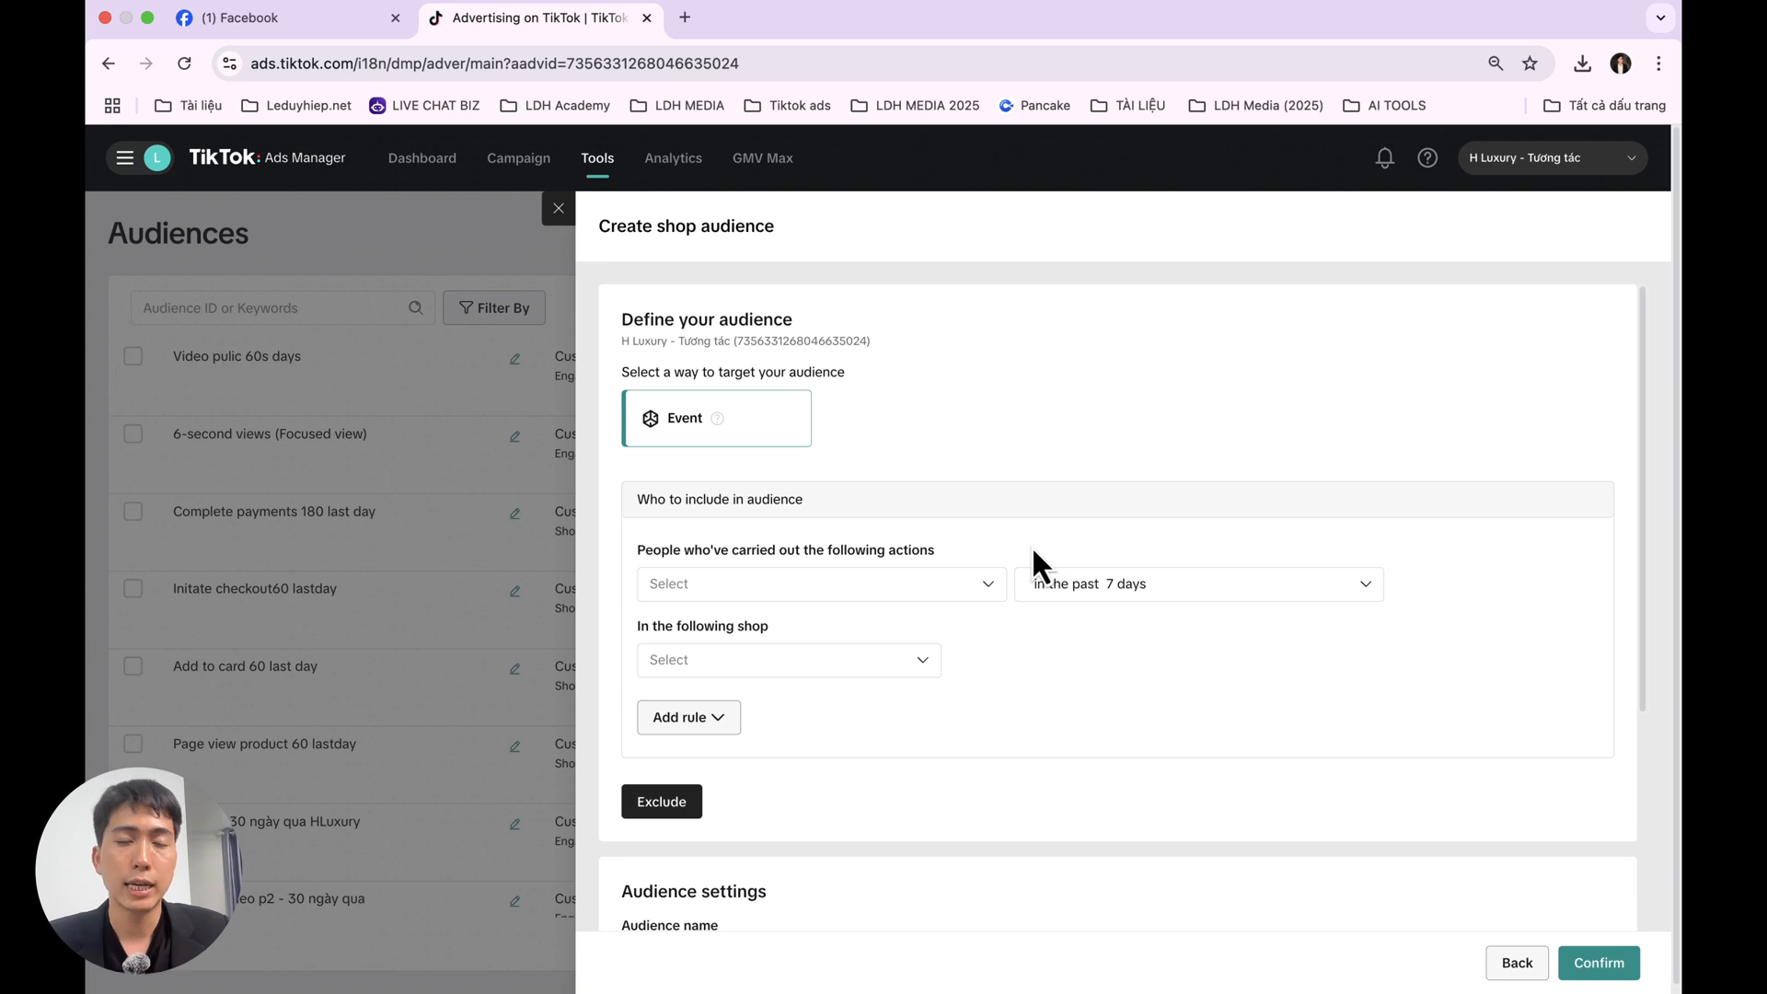
- Set the audience's included action to Product Details Page View
{"action": "left_click", "coordinate": [775, 589]}
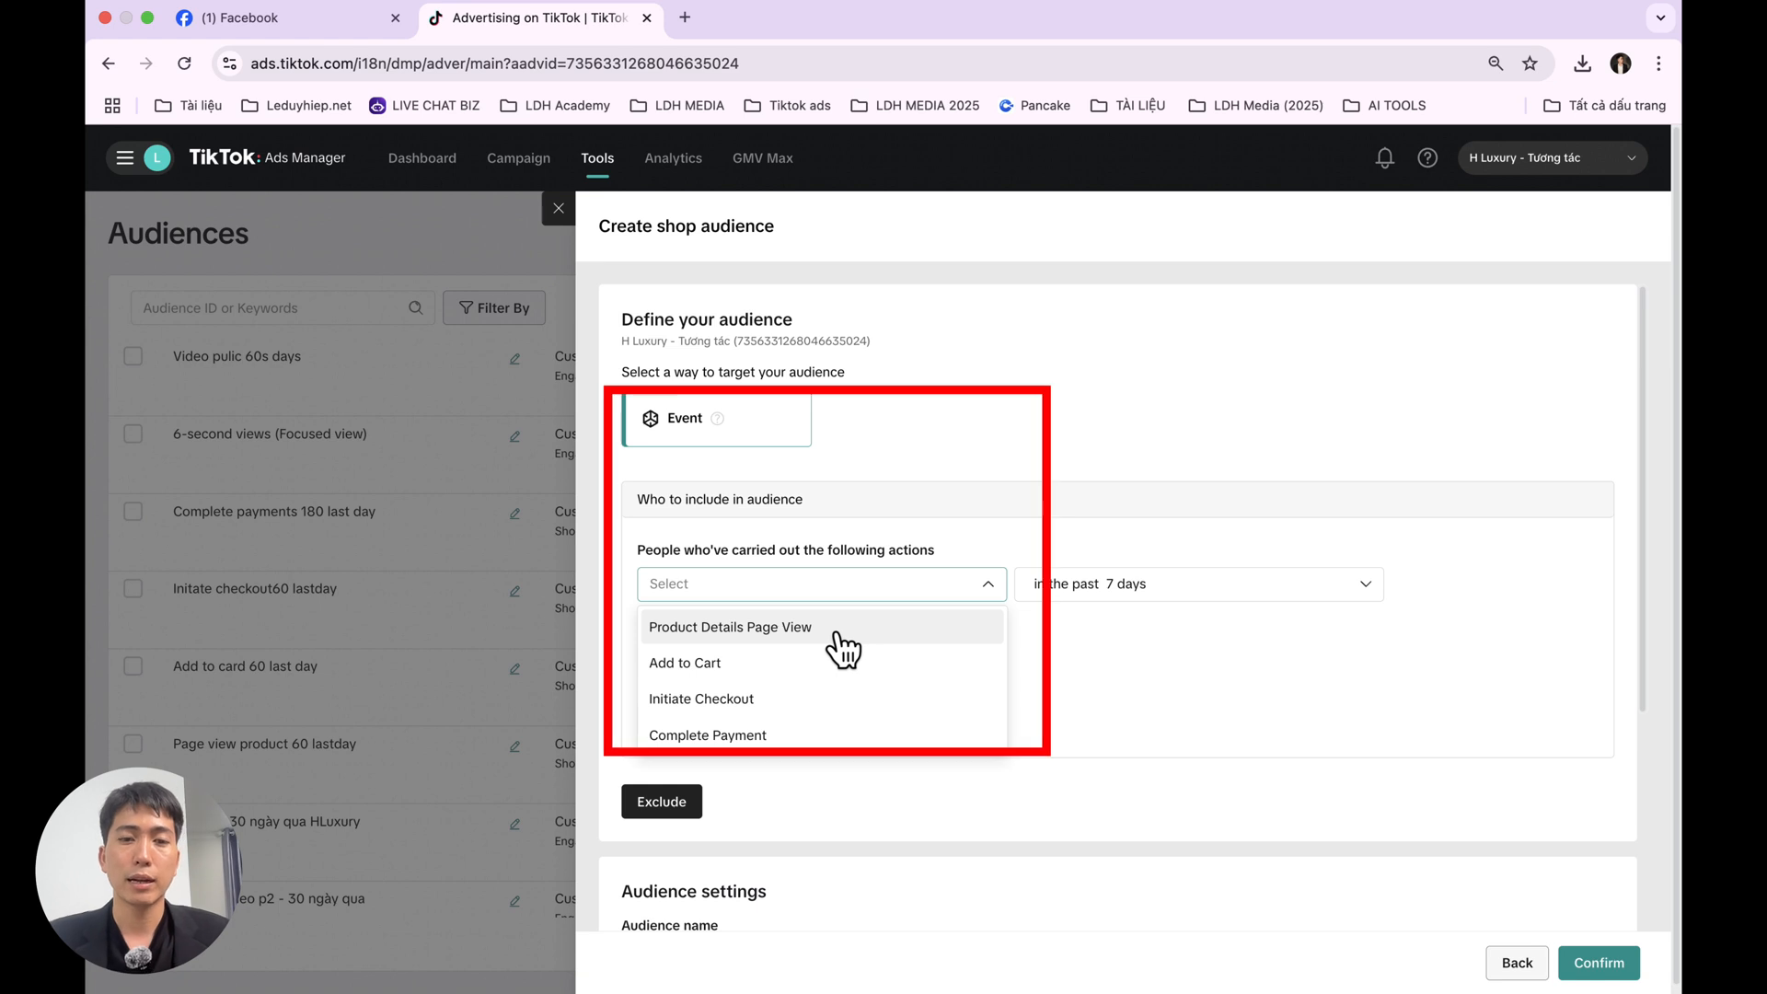
{"action": "left_click", "coordinate": [1342, 427]}
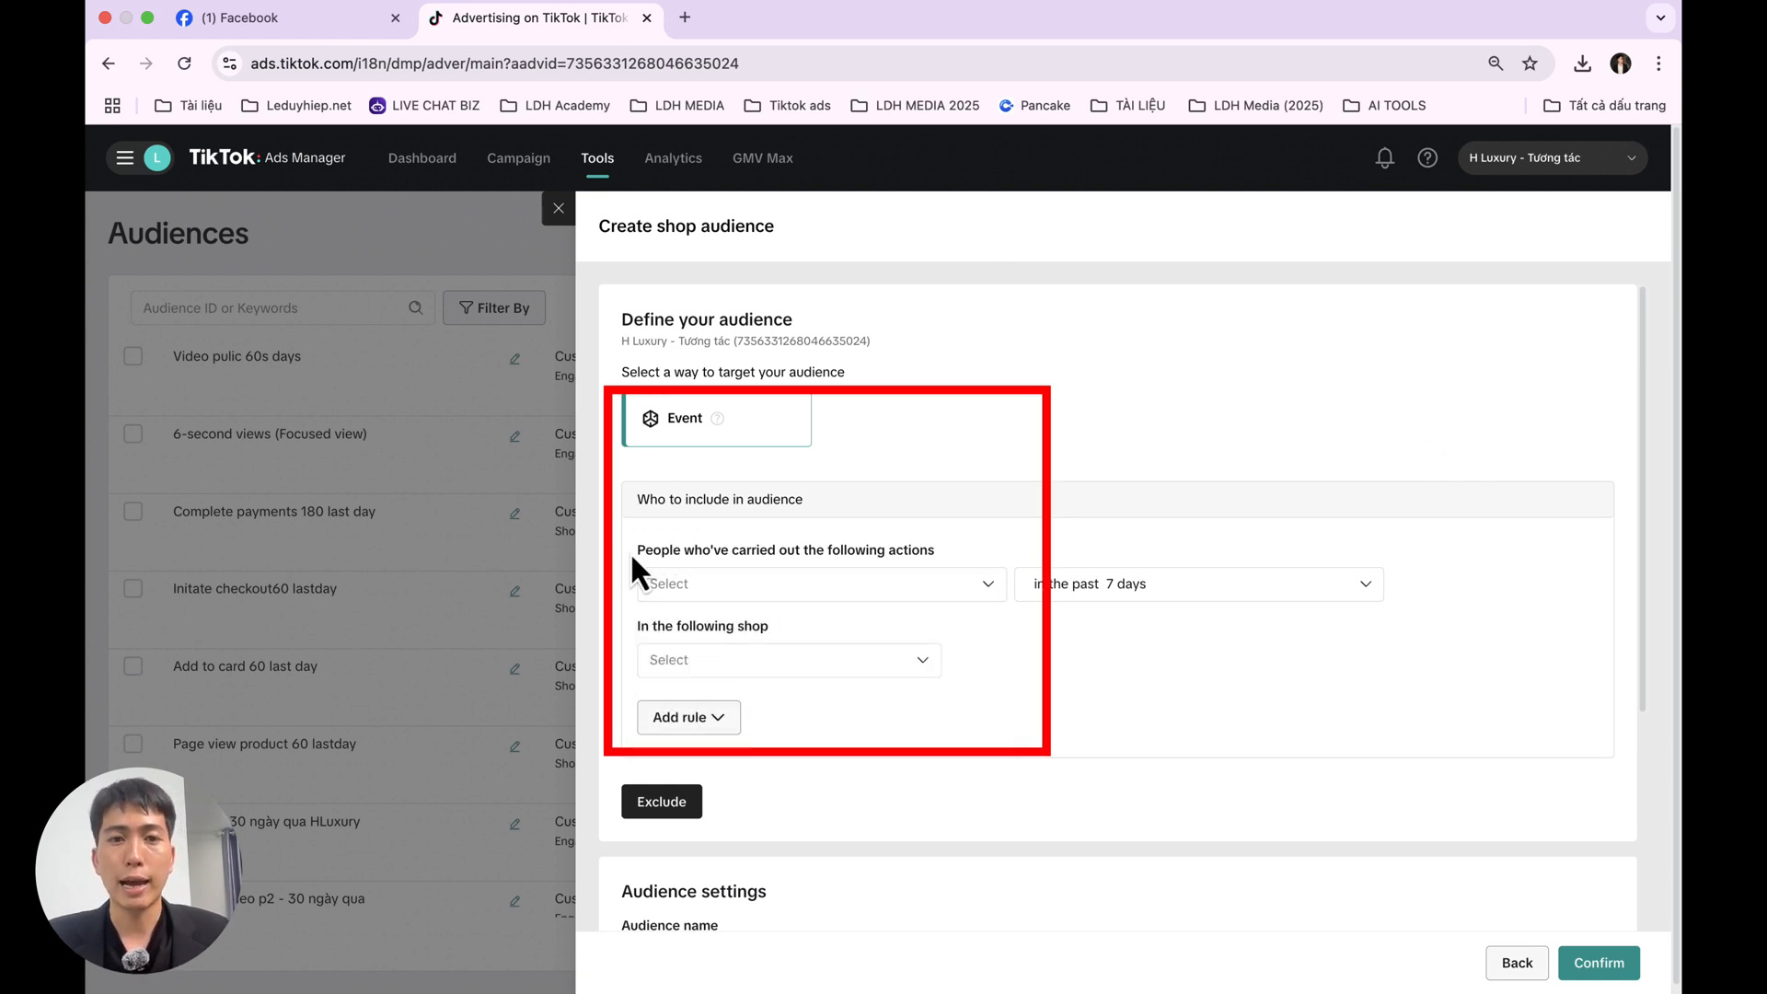
{"action": "left_click_drag", "start_coordinate": [635, 552], "coordinate": [939, 552]}
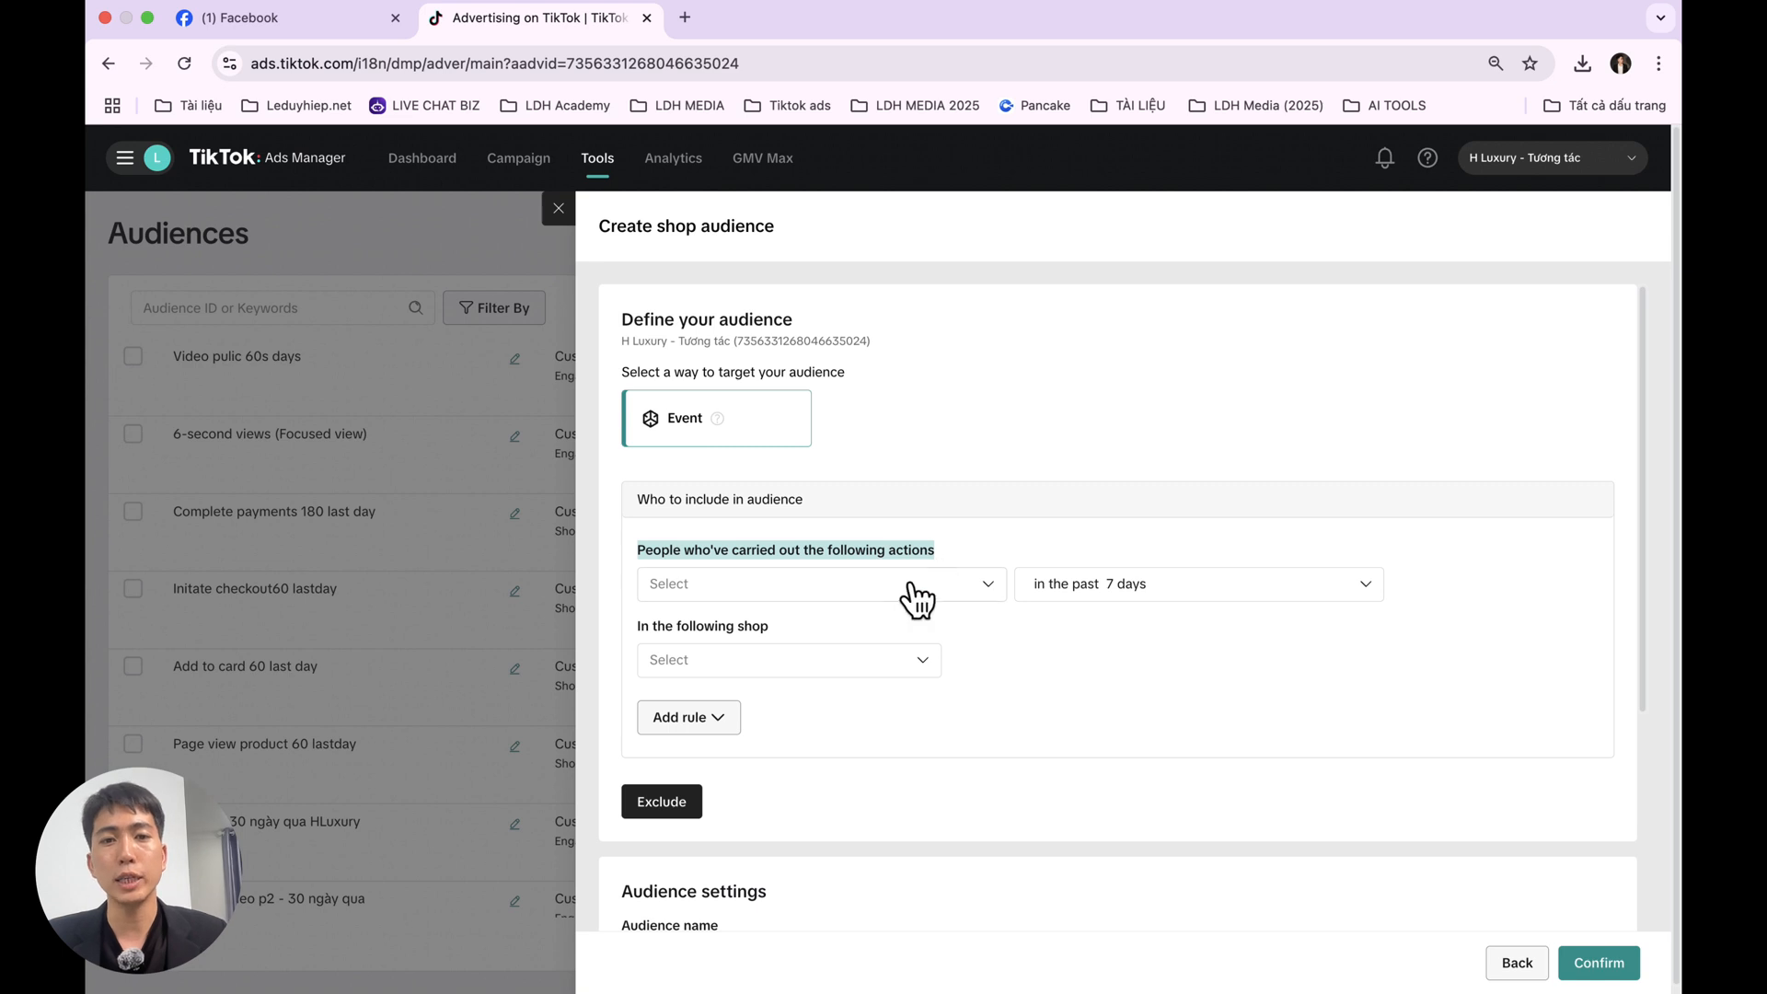
{"action": "left_click", "coordinate": [909, 585]}
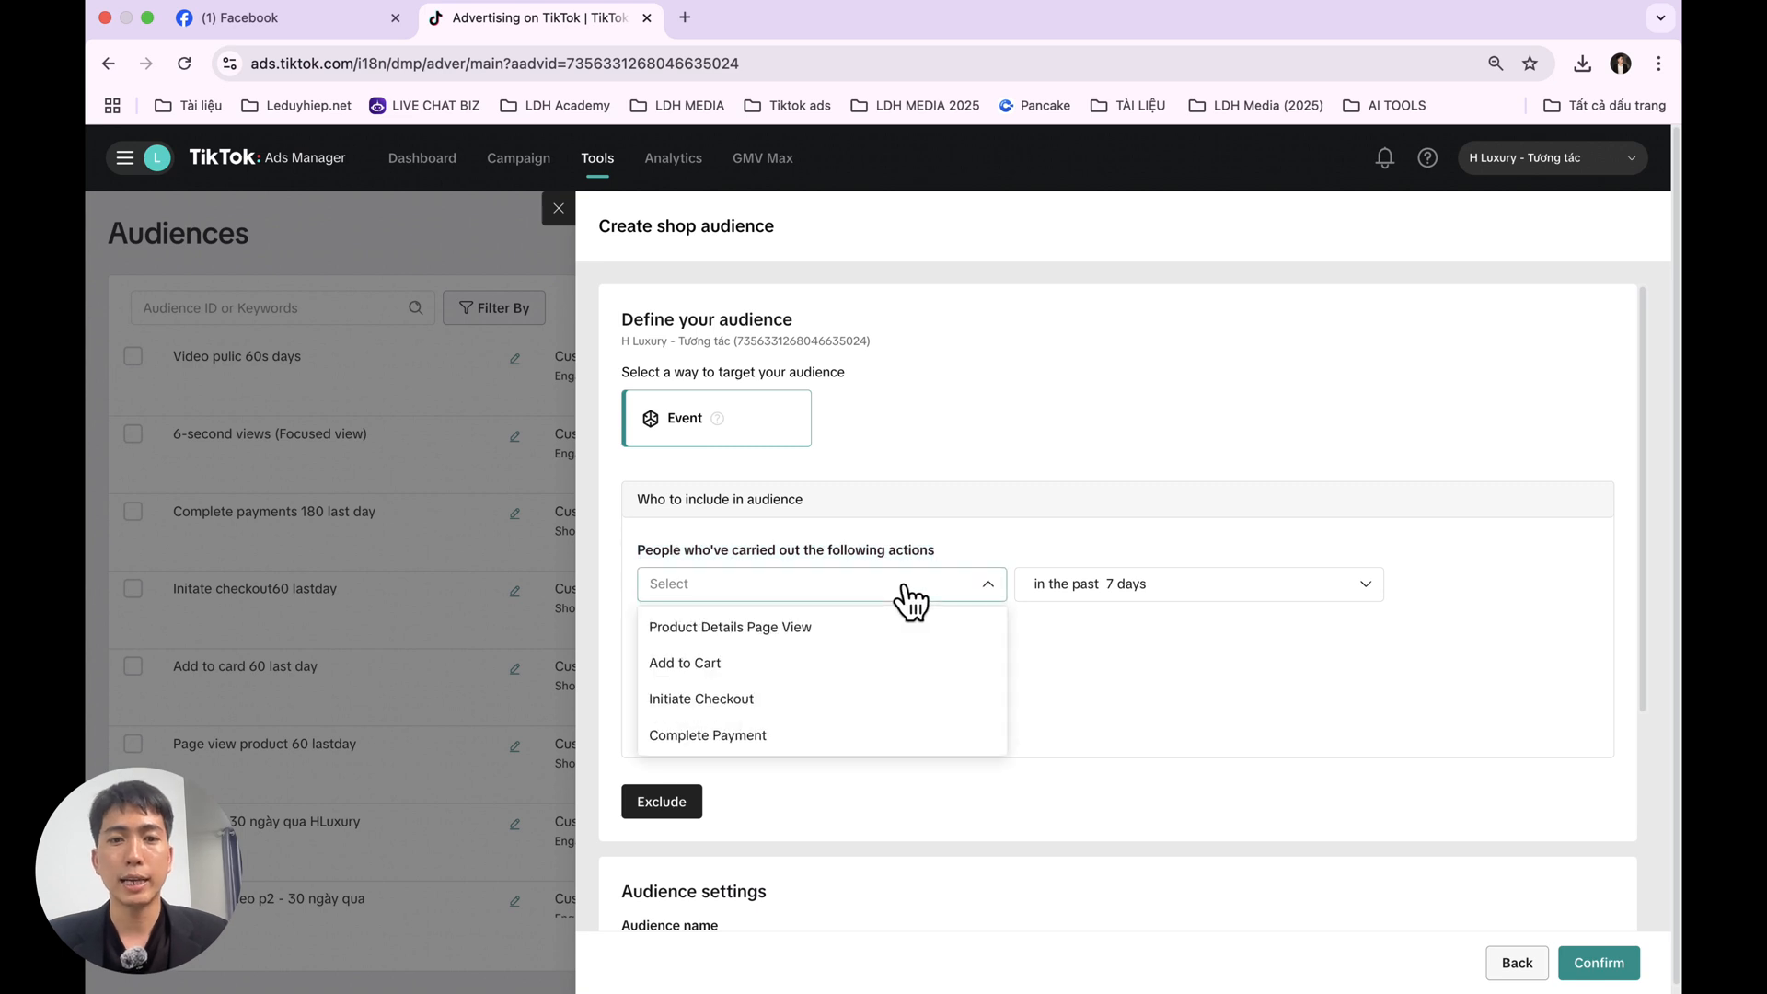
{"action": "left_click", "coordinate": [818, 635]}
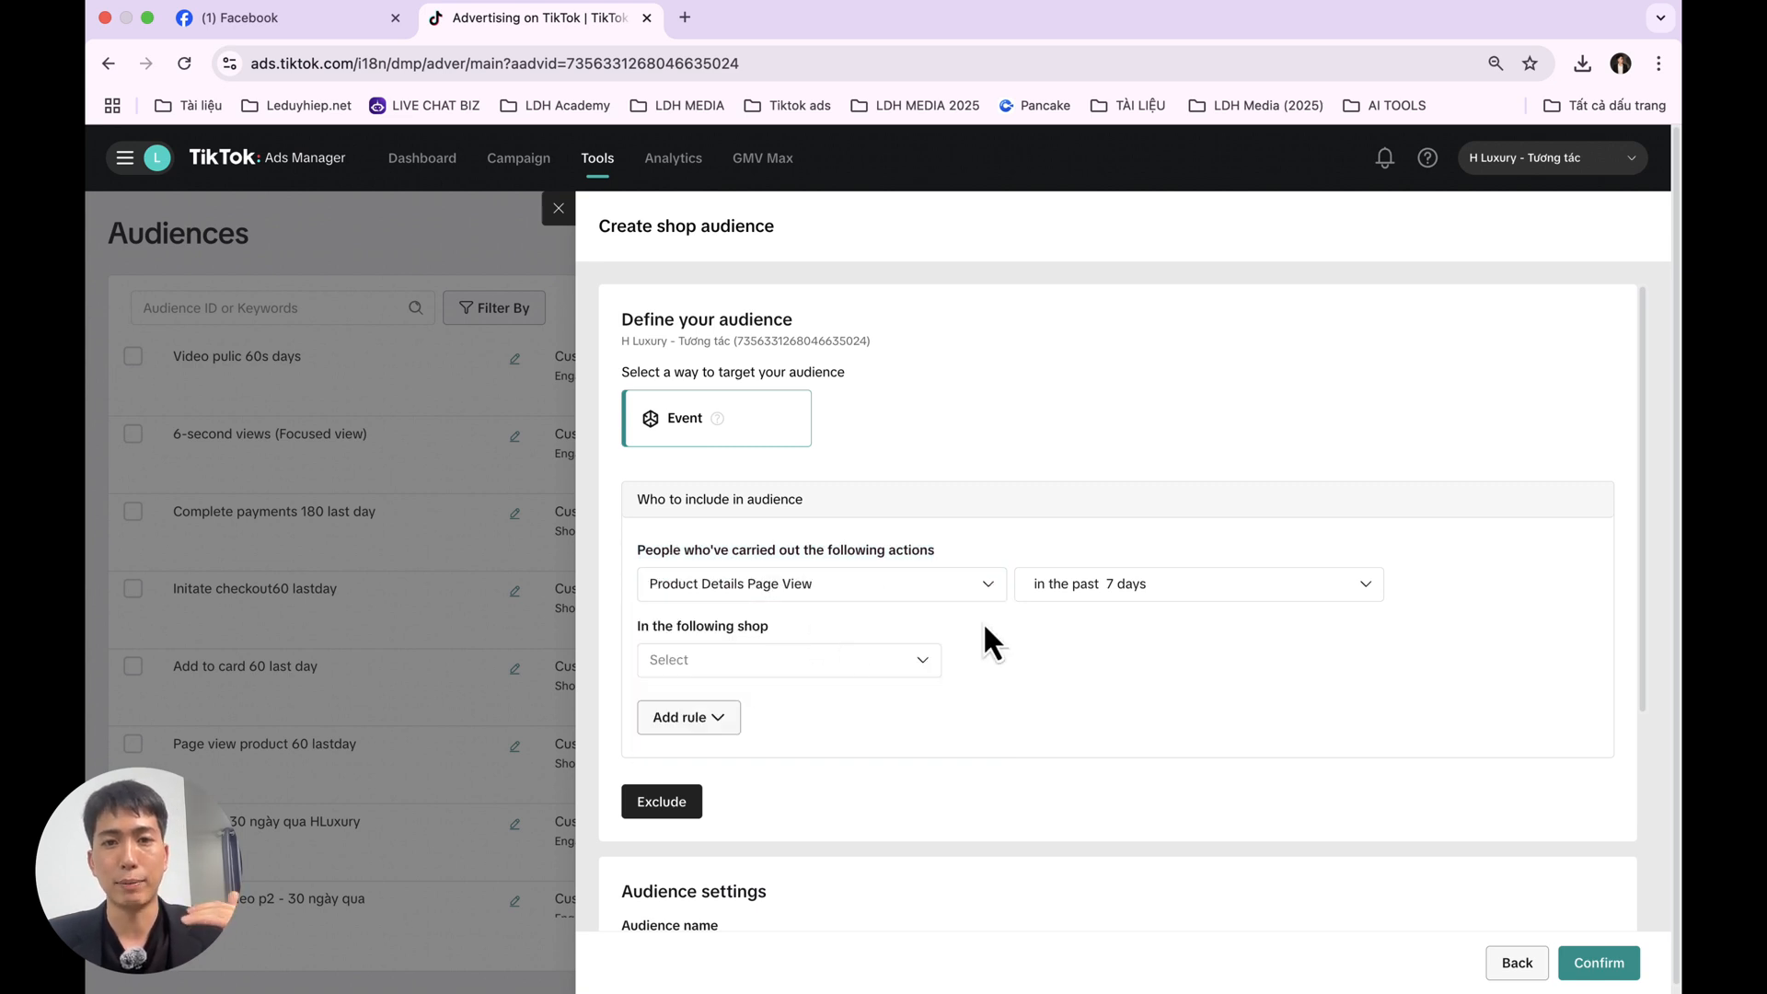
- Set the action's time window to the past 60 days and choose the shop H luxury - Mắt kính thời trang
{"action": "left_click", "coordinate": [1253, 600]}
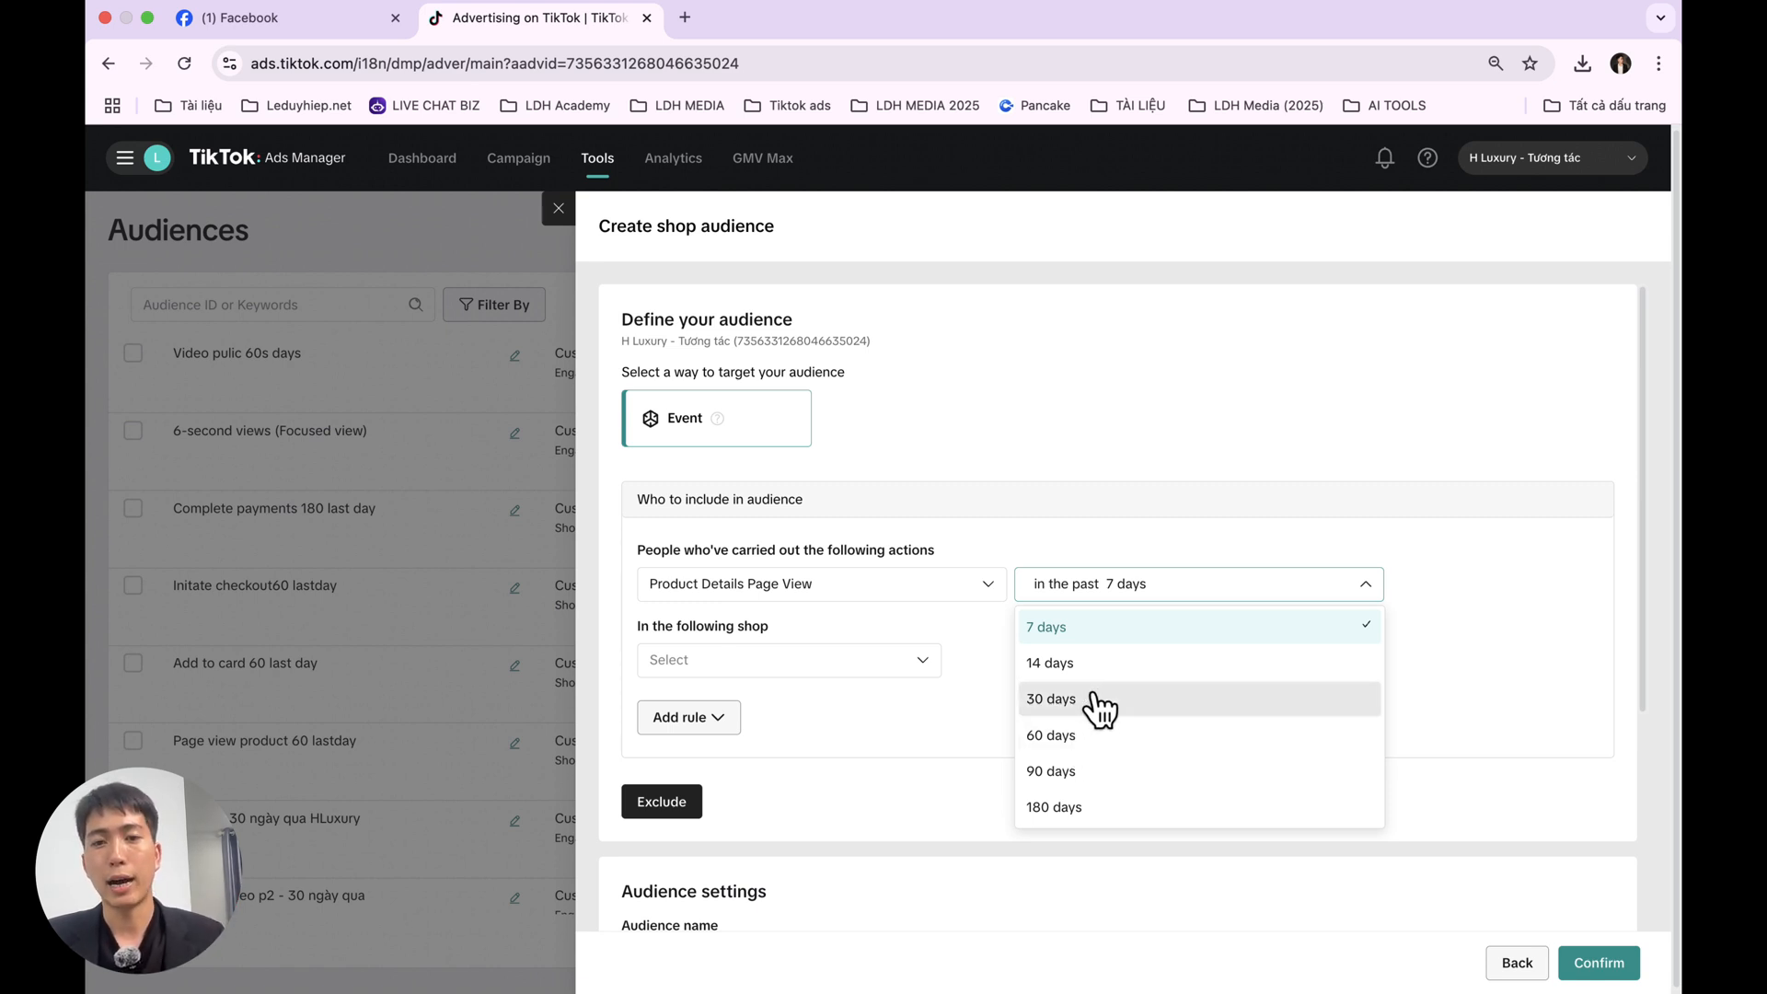
{"action": "left_click", "coordinate": [1099, 701]}
{"action": "left_click", "coordinate": [1130, 589]}
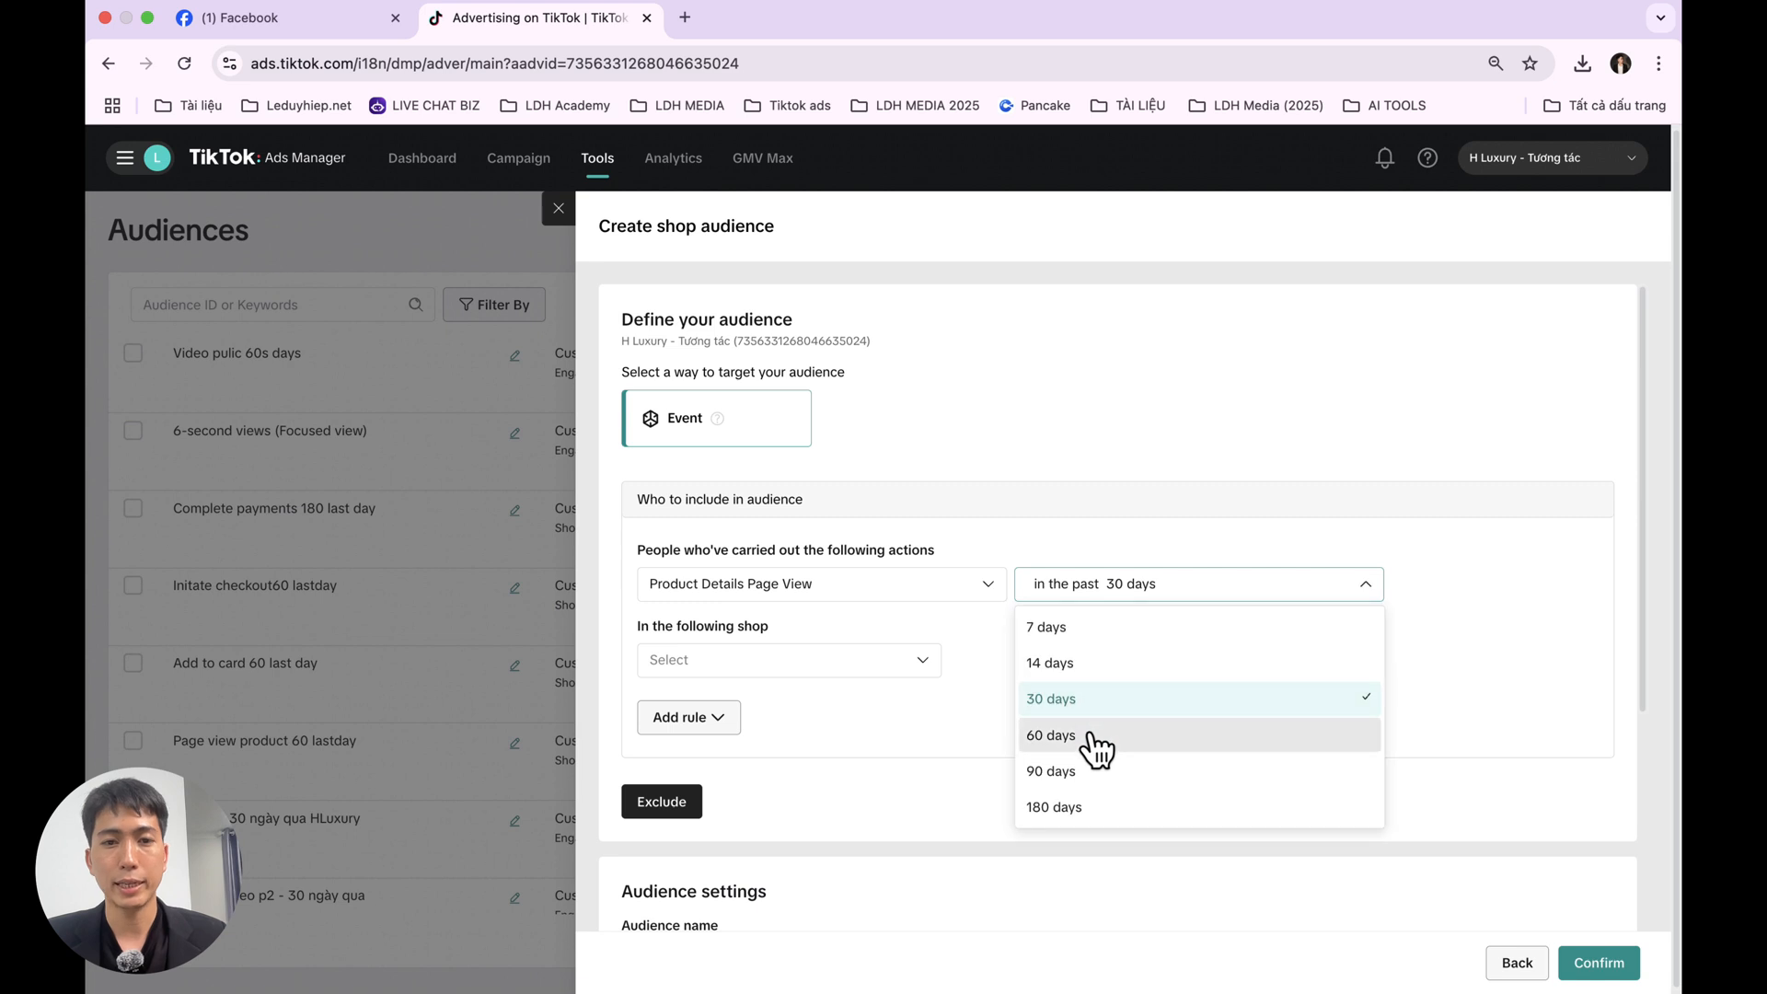
{"action": "left_click", "coordinate": [1099, 736]}
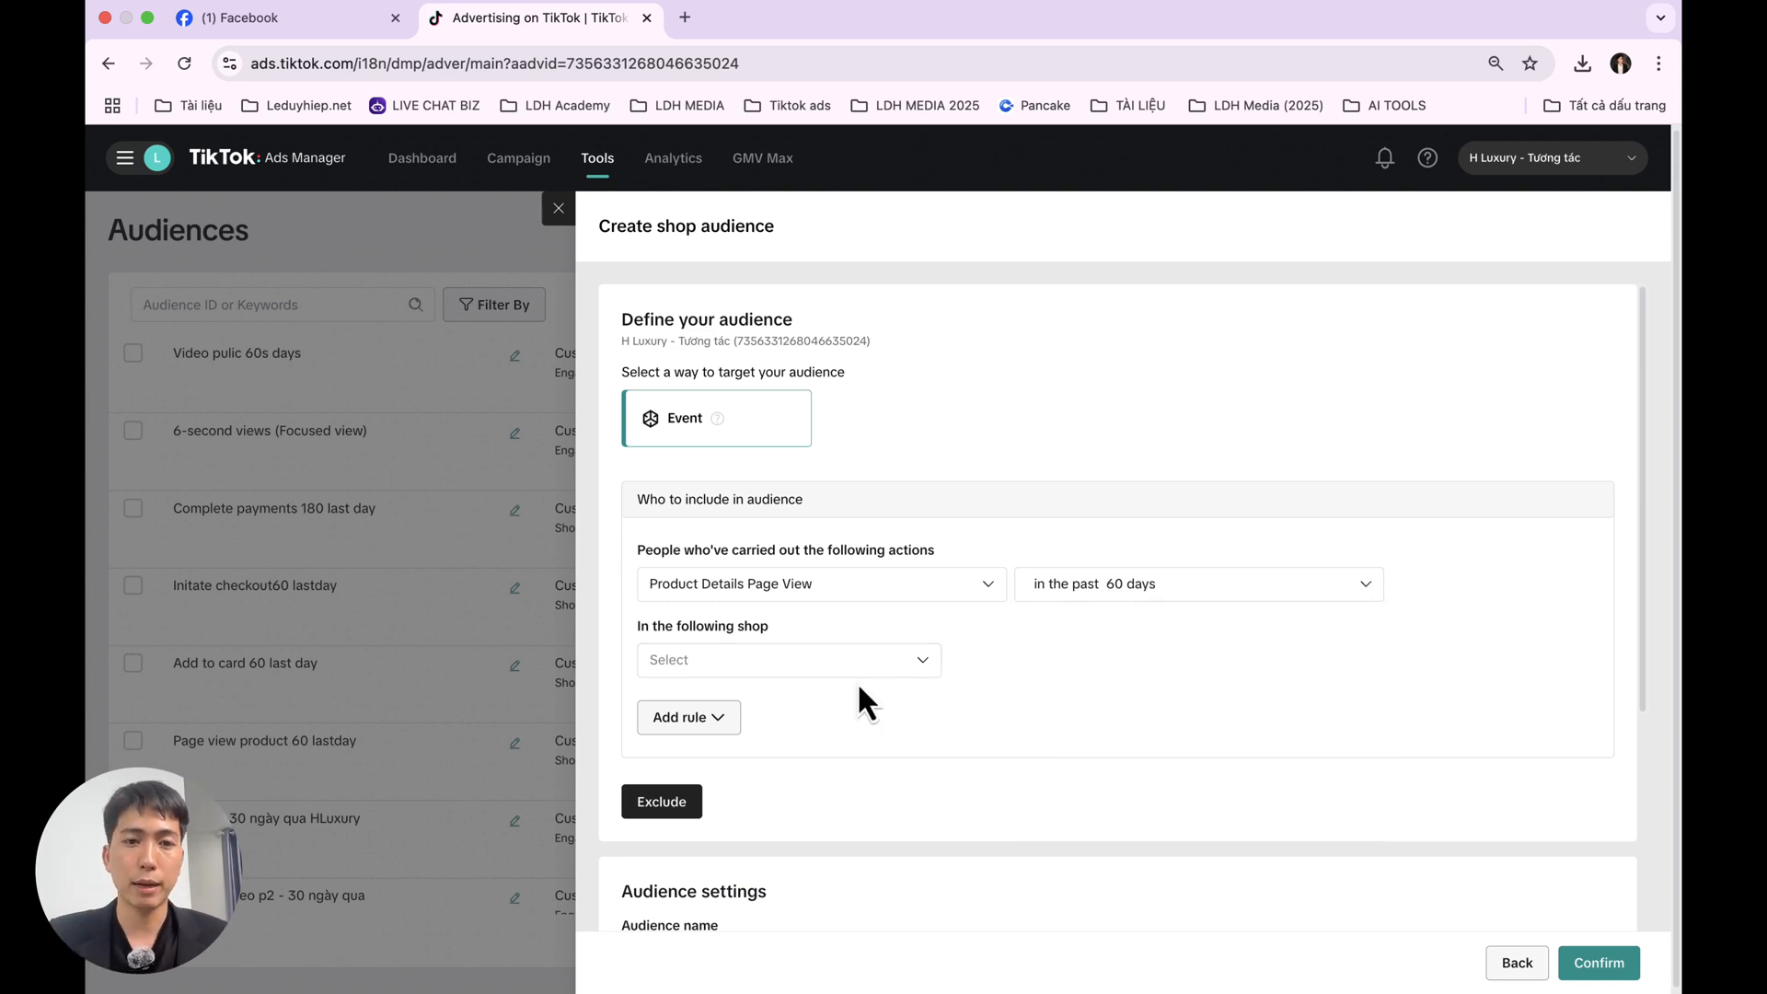
{"action": "left_click", "coordinate": [862, 668]}
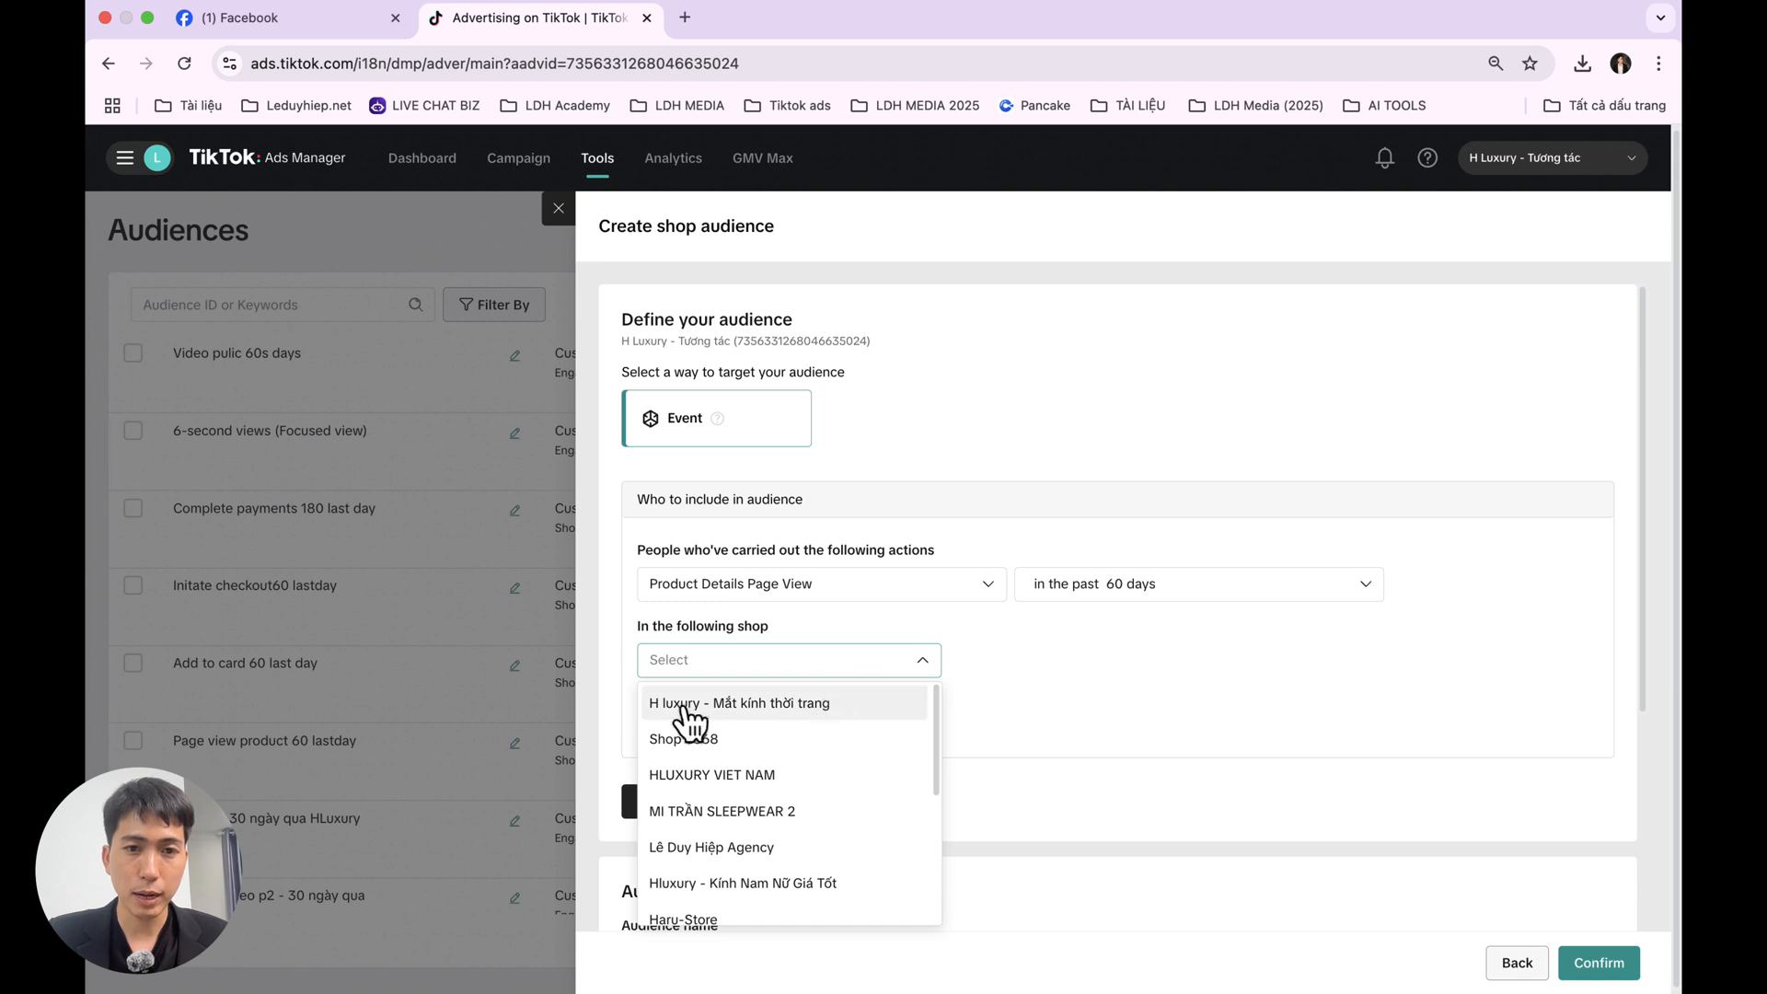
{"action": "left_click", "coordinate": [757, 704]}
- Name the shop audience "Product Details Page View (60 ngày qua)" and confirm its creation
{"action": "scroll", "coordinate": [1091, 692], "scroll_direction": "down", "scroll_amount": 4}
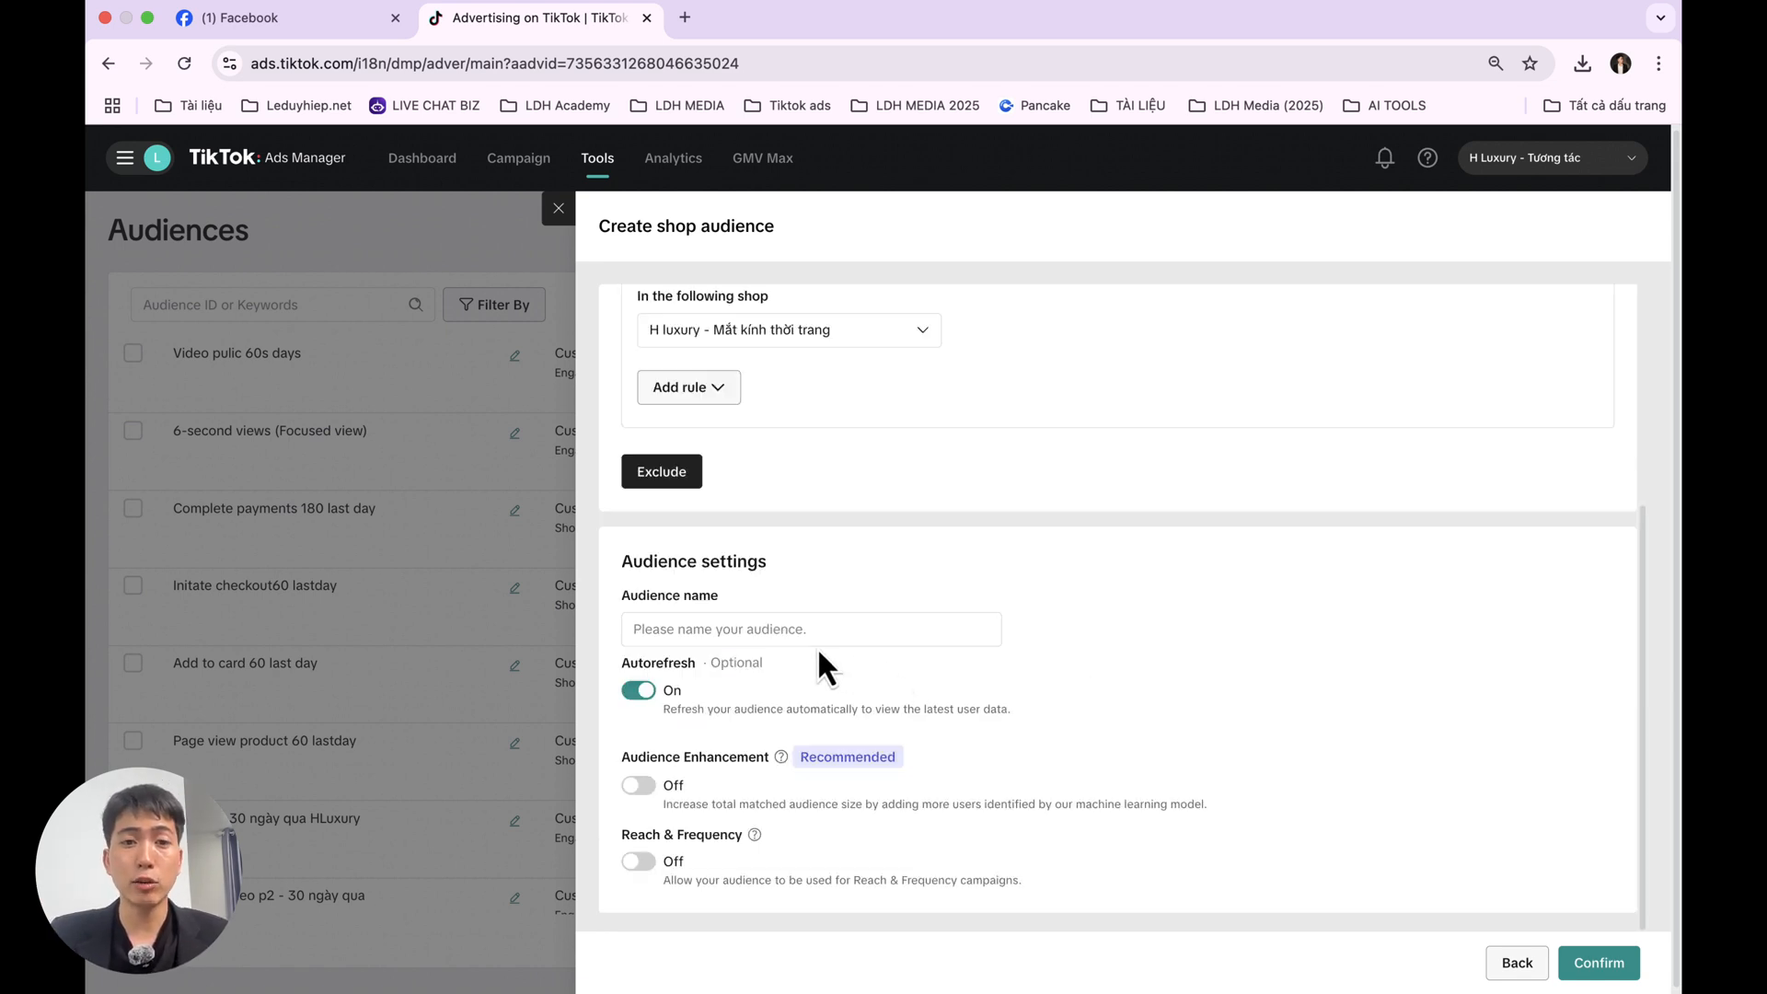
{"action": "left_click", "coordinate": [785, 626]}
{"action": "scroll", "coordinate": [915, 501], "scroll_direction": "up", "scroll_amount": 4}
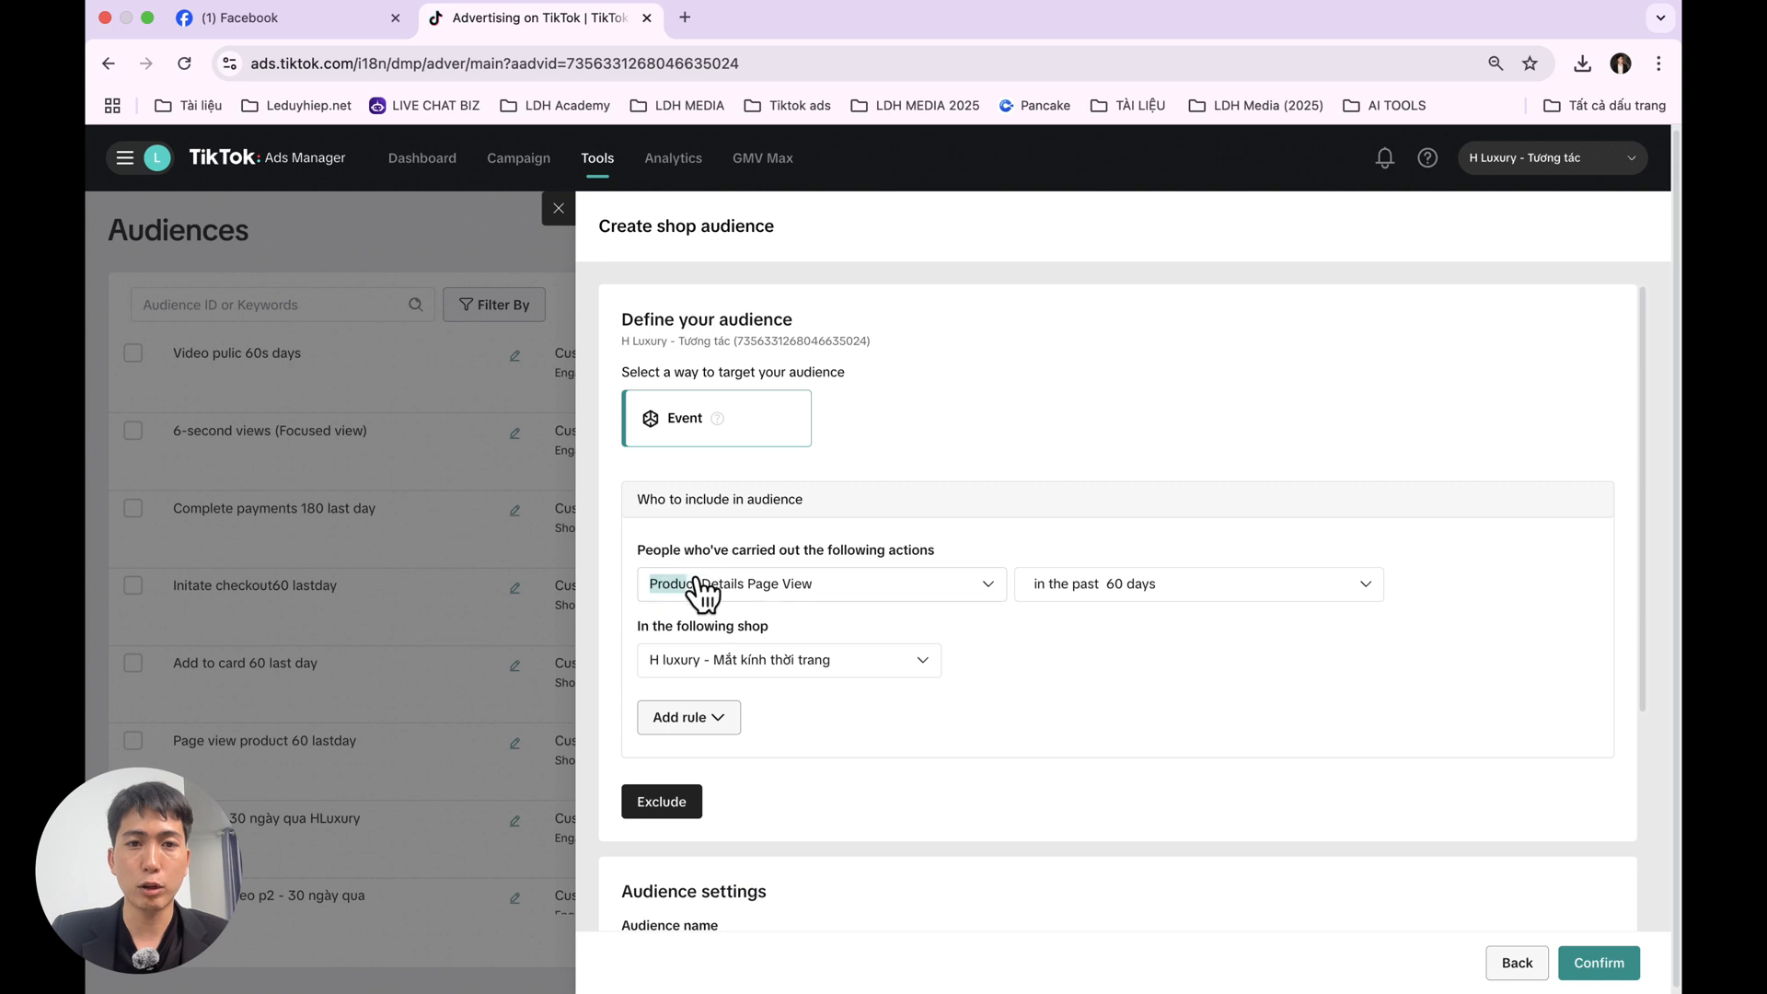
{"action": "left_click", "coordinate": [883, 589]}
{"action": "scroll", "coordinate": [1069, 686], "scroll_direction": "down", "scroll_amount": 4}
{"action": "left_click", "coordinate": [825, 628]}
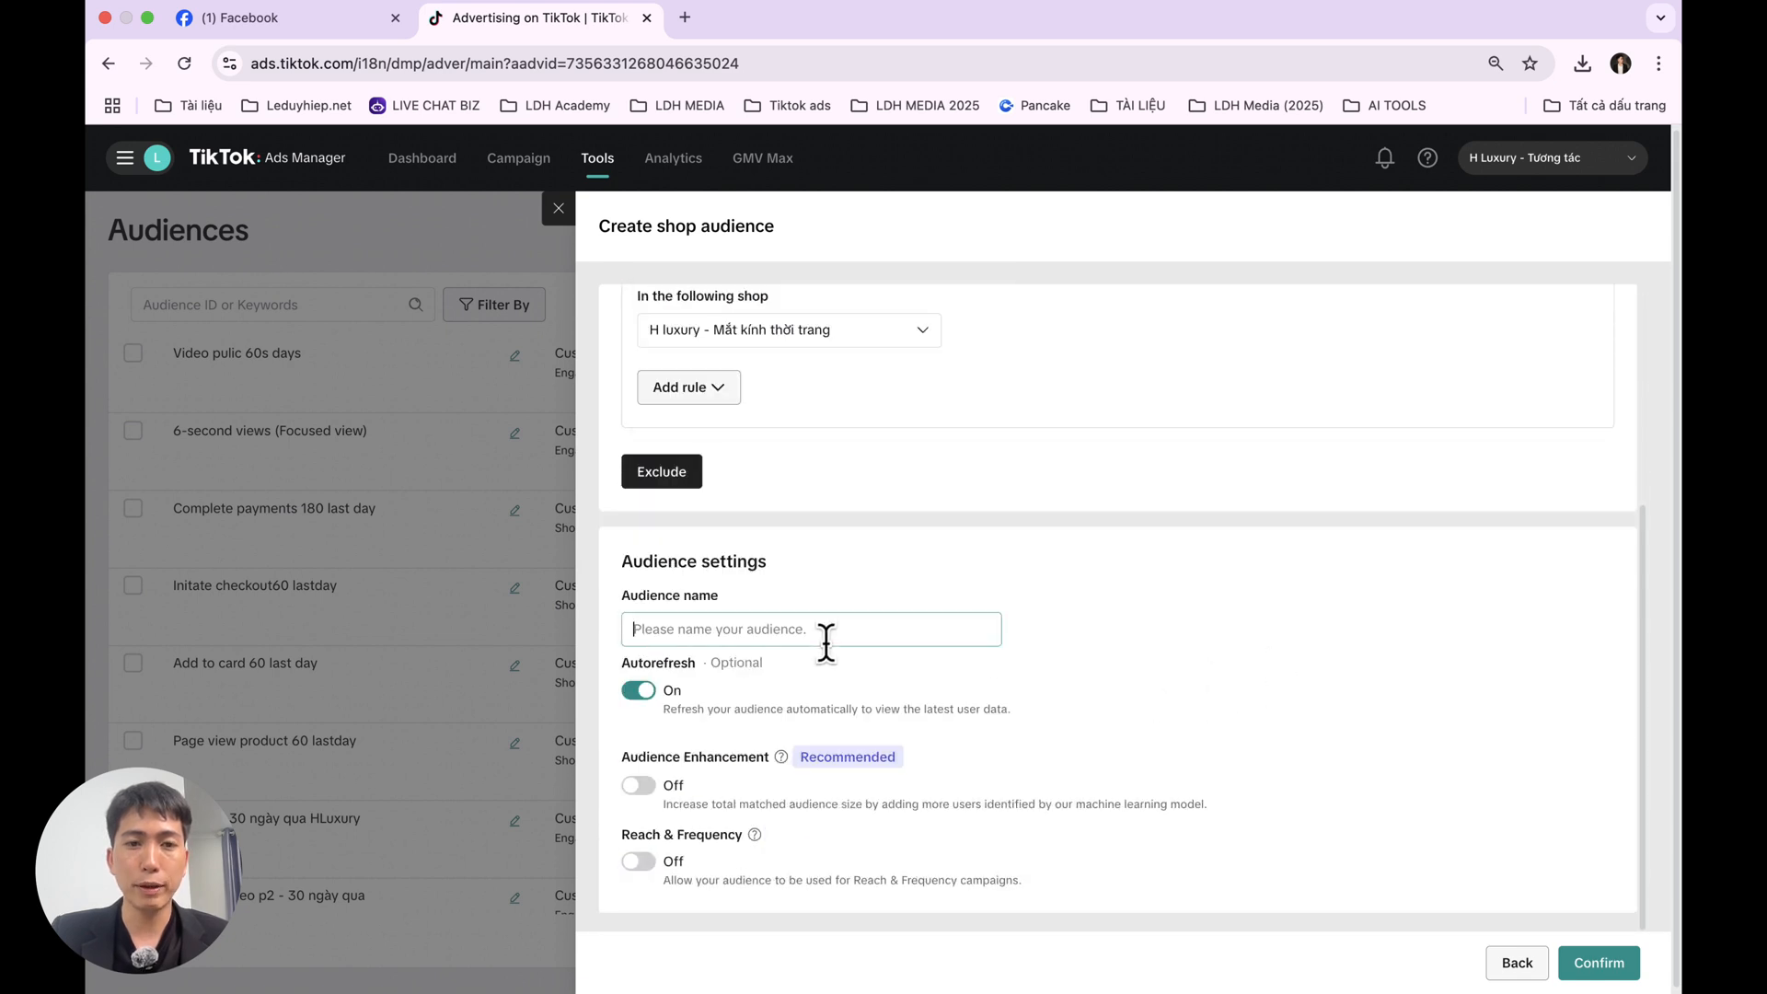
{"action": "type", "text": "Product Details Page View"}
{"action": "type", "text": "("}
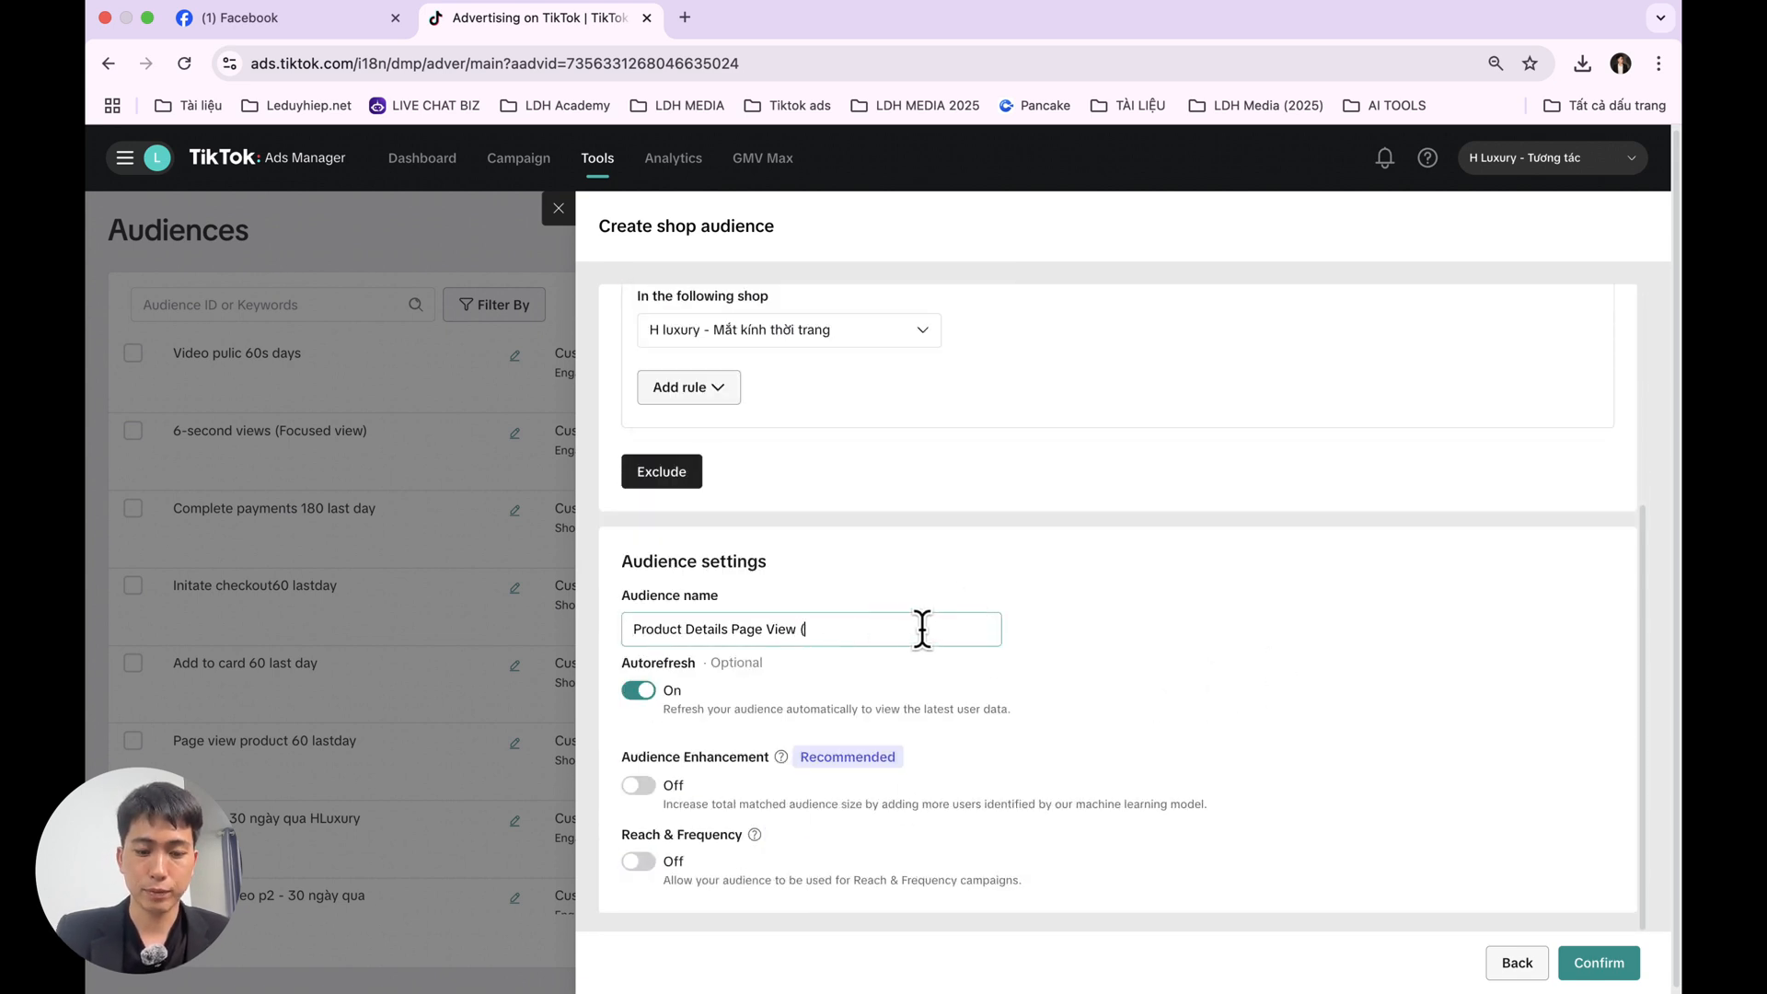
{"action": "type", "text": "00 ngày qua)"}
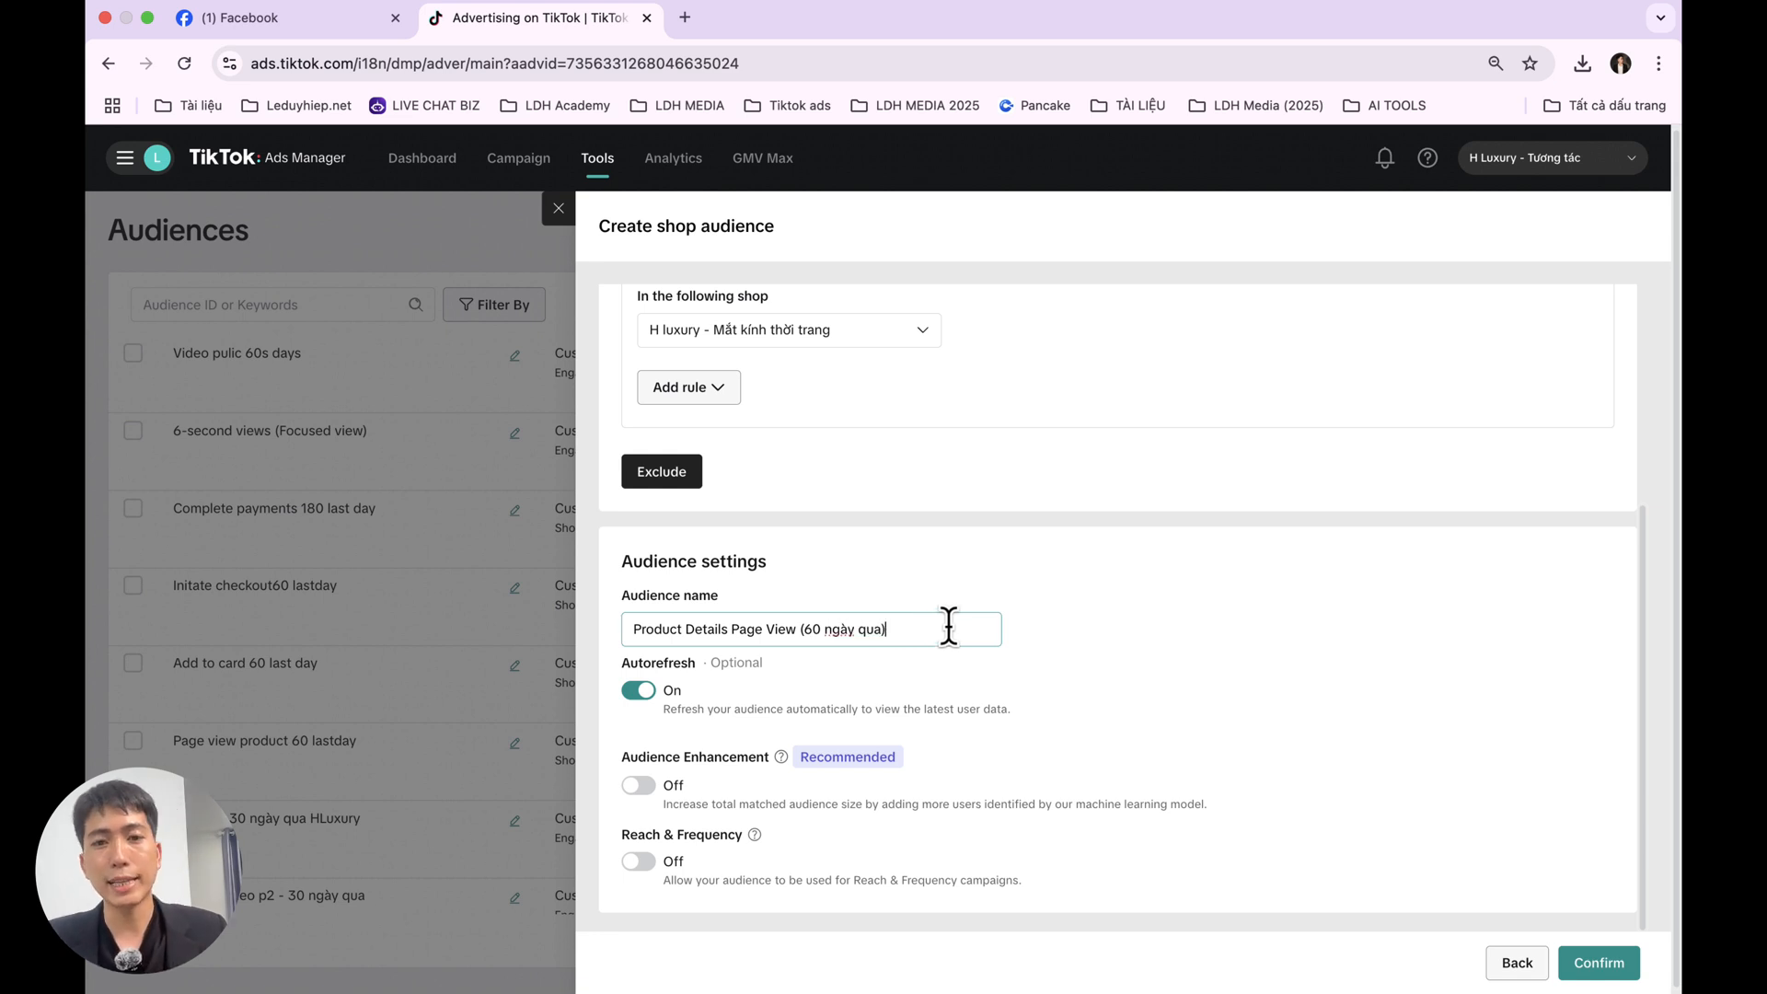
{"action": "left_click_drag", "start_coordinate": [920, 628], "coordinate": [679, 628]}
{"action": "left_click", "coordinate": [1137, 596]}
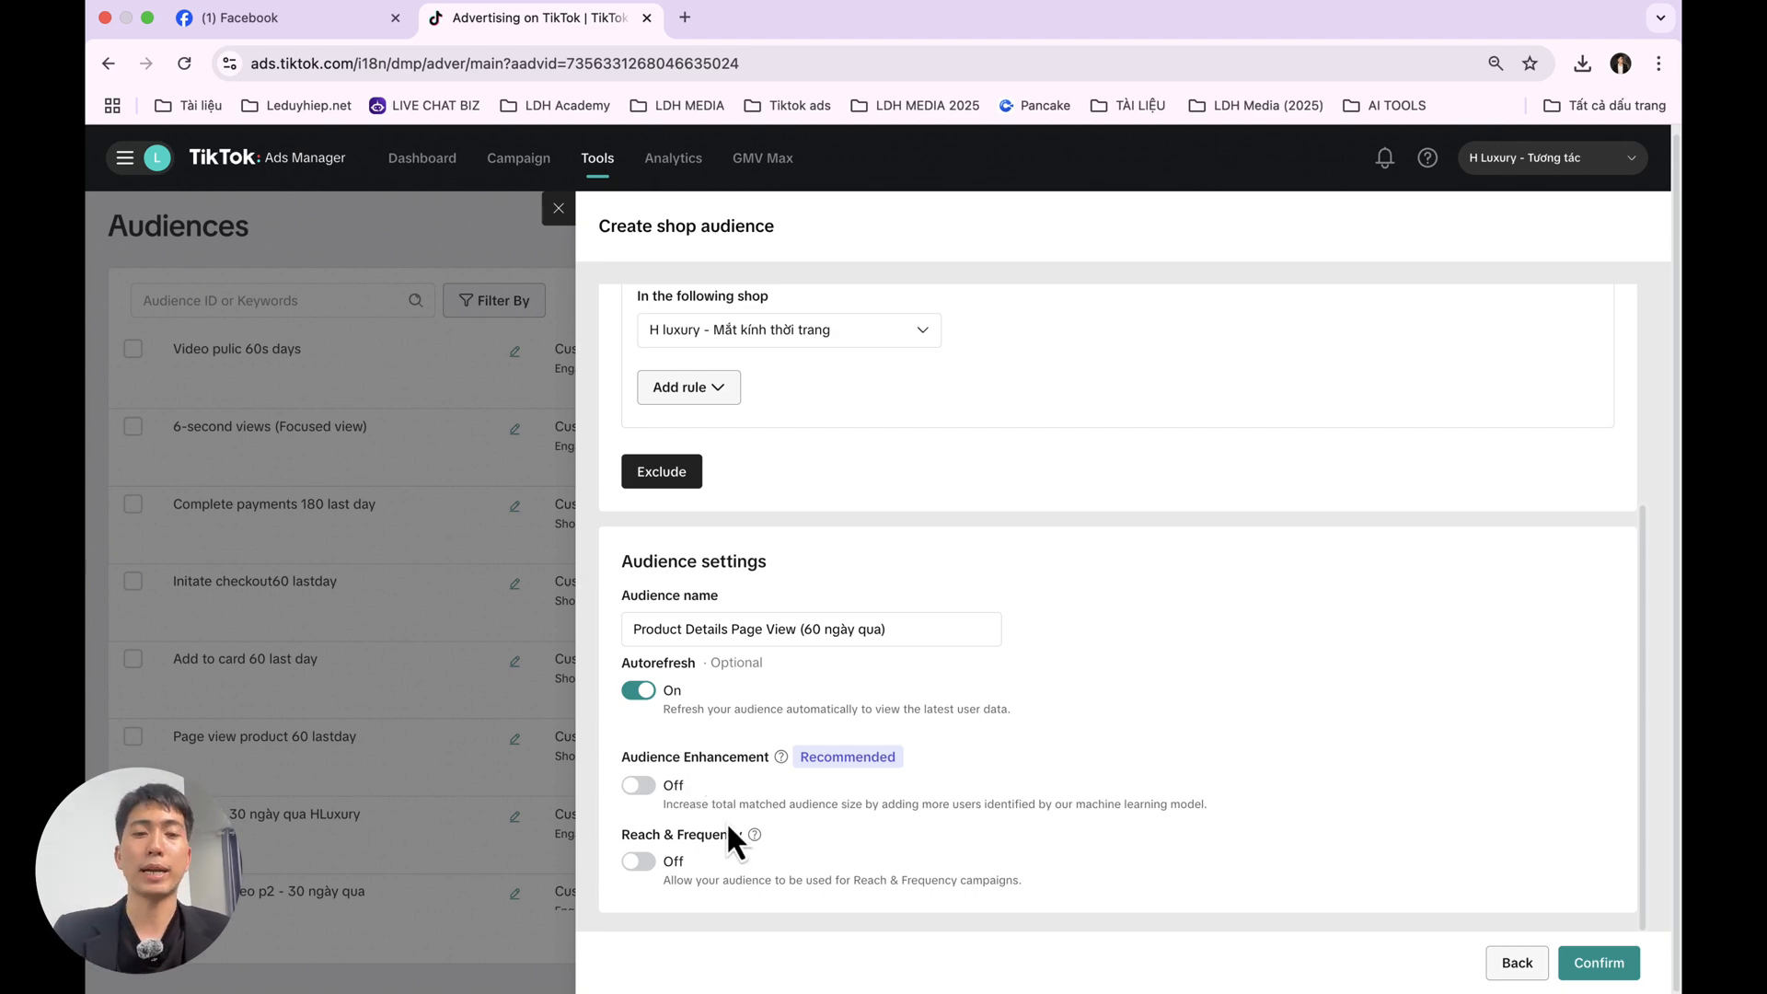
{"action": "left_click", "coordinate": [1601, 965]}
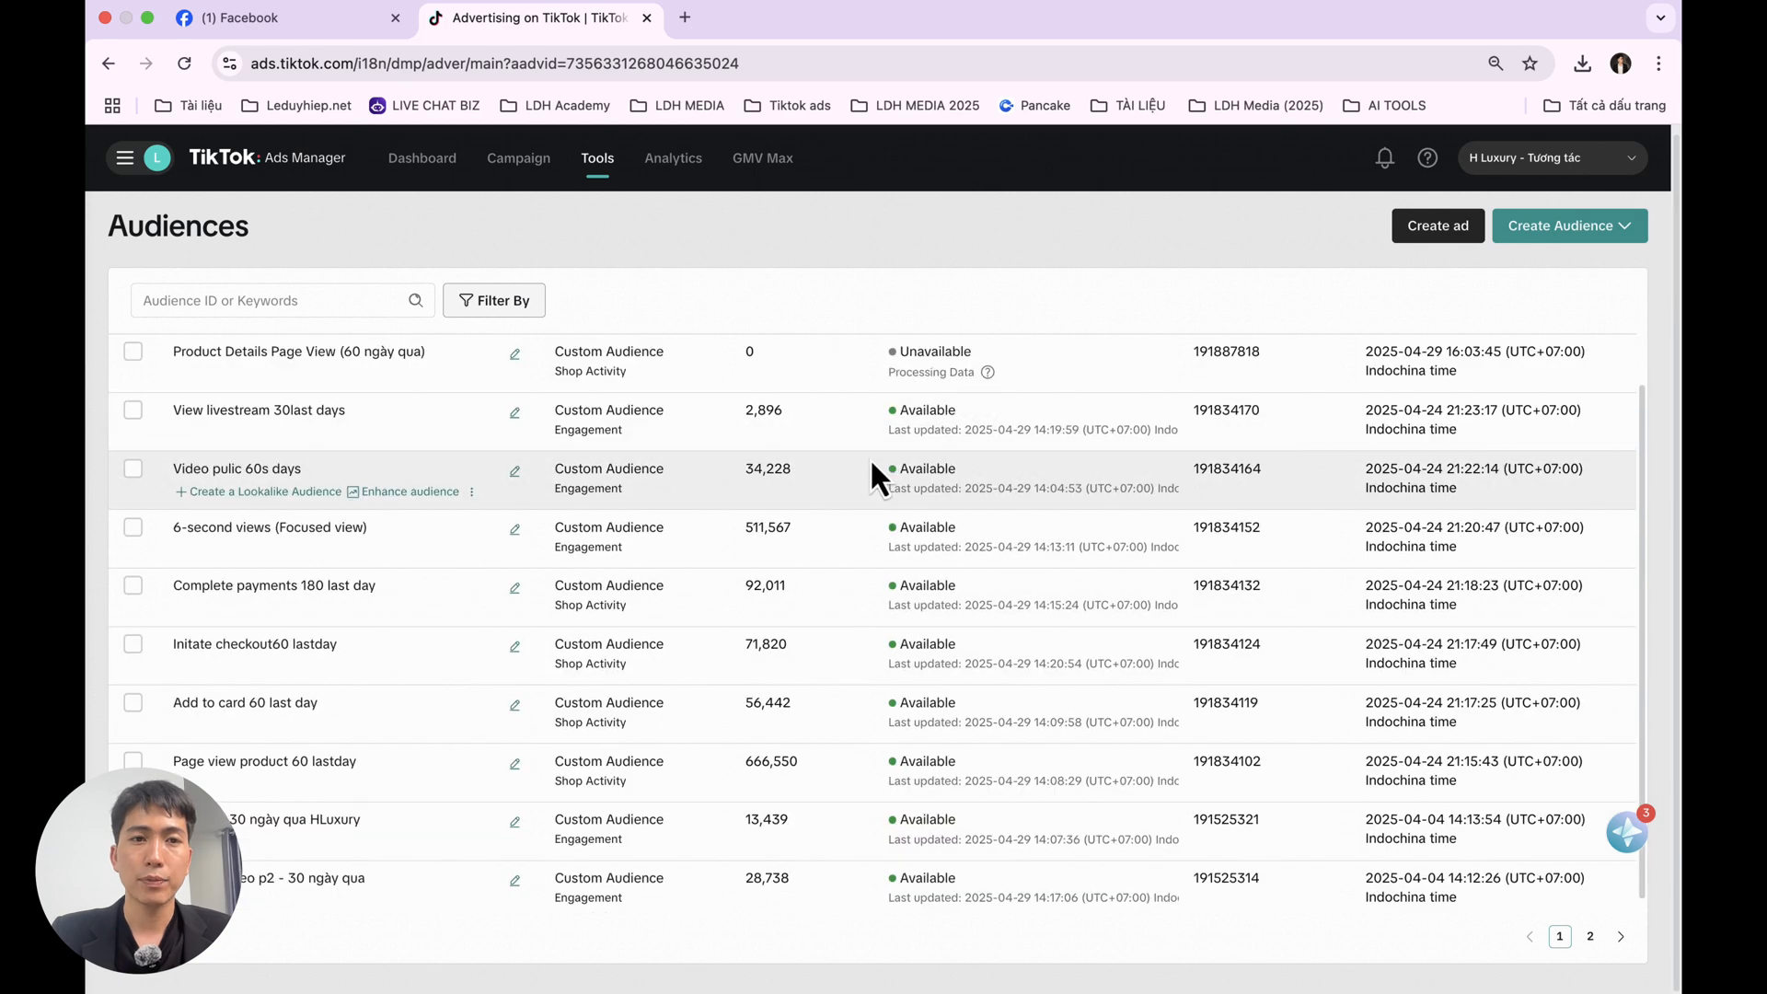
- Check the new Product Details Page View audience's availability and compare it with the 6-second views audience
{"action": "scroll", "coordinate": [896, 449], "scroll_direction": "up", "scroll_amount": 1}
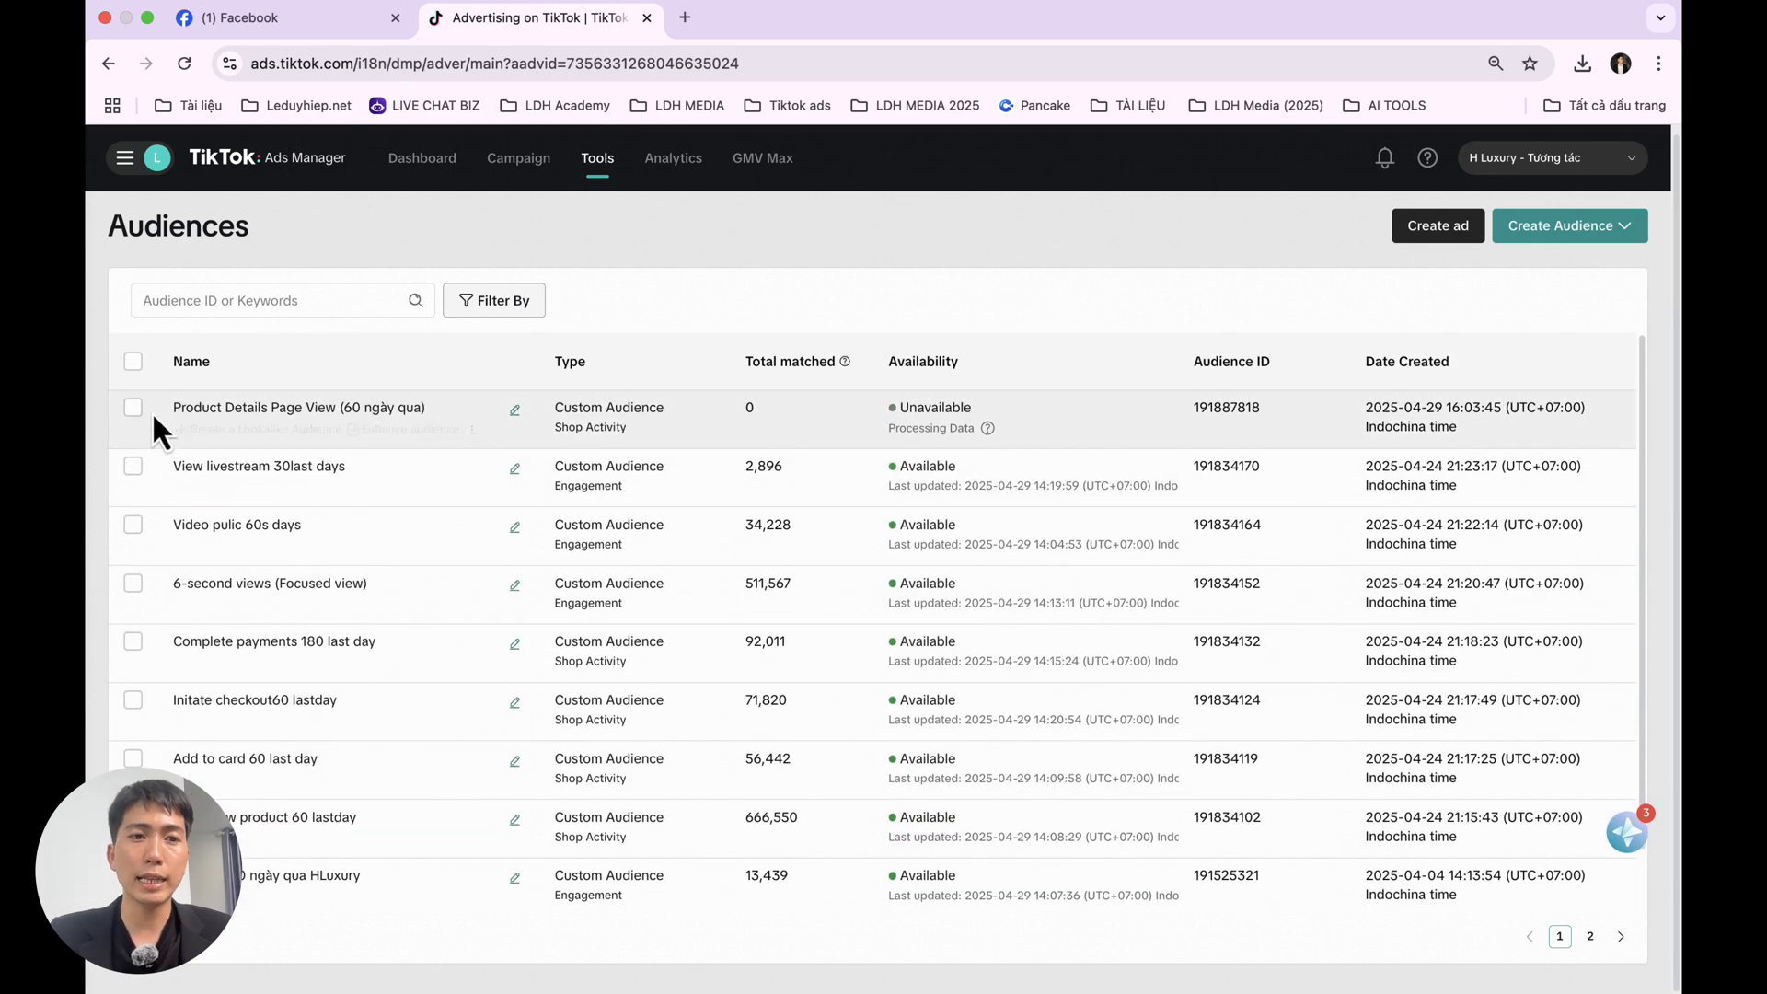
{"action": "left_click_drag", "start_coordinate": [173, 408], "coordinate": [909, 407]}
{"action": "left_click", "coordinate": [1034, 401]}
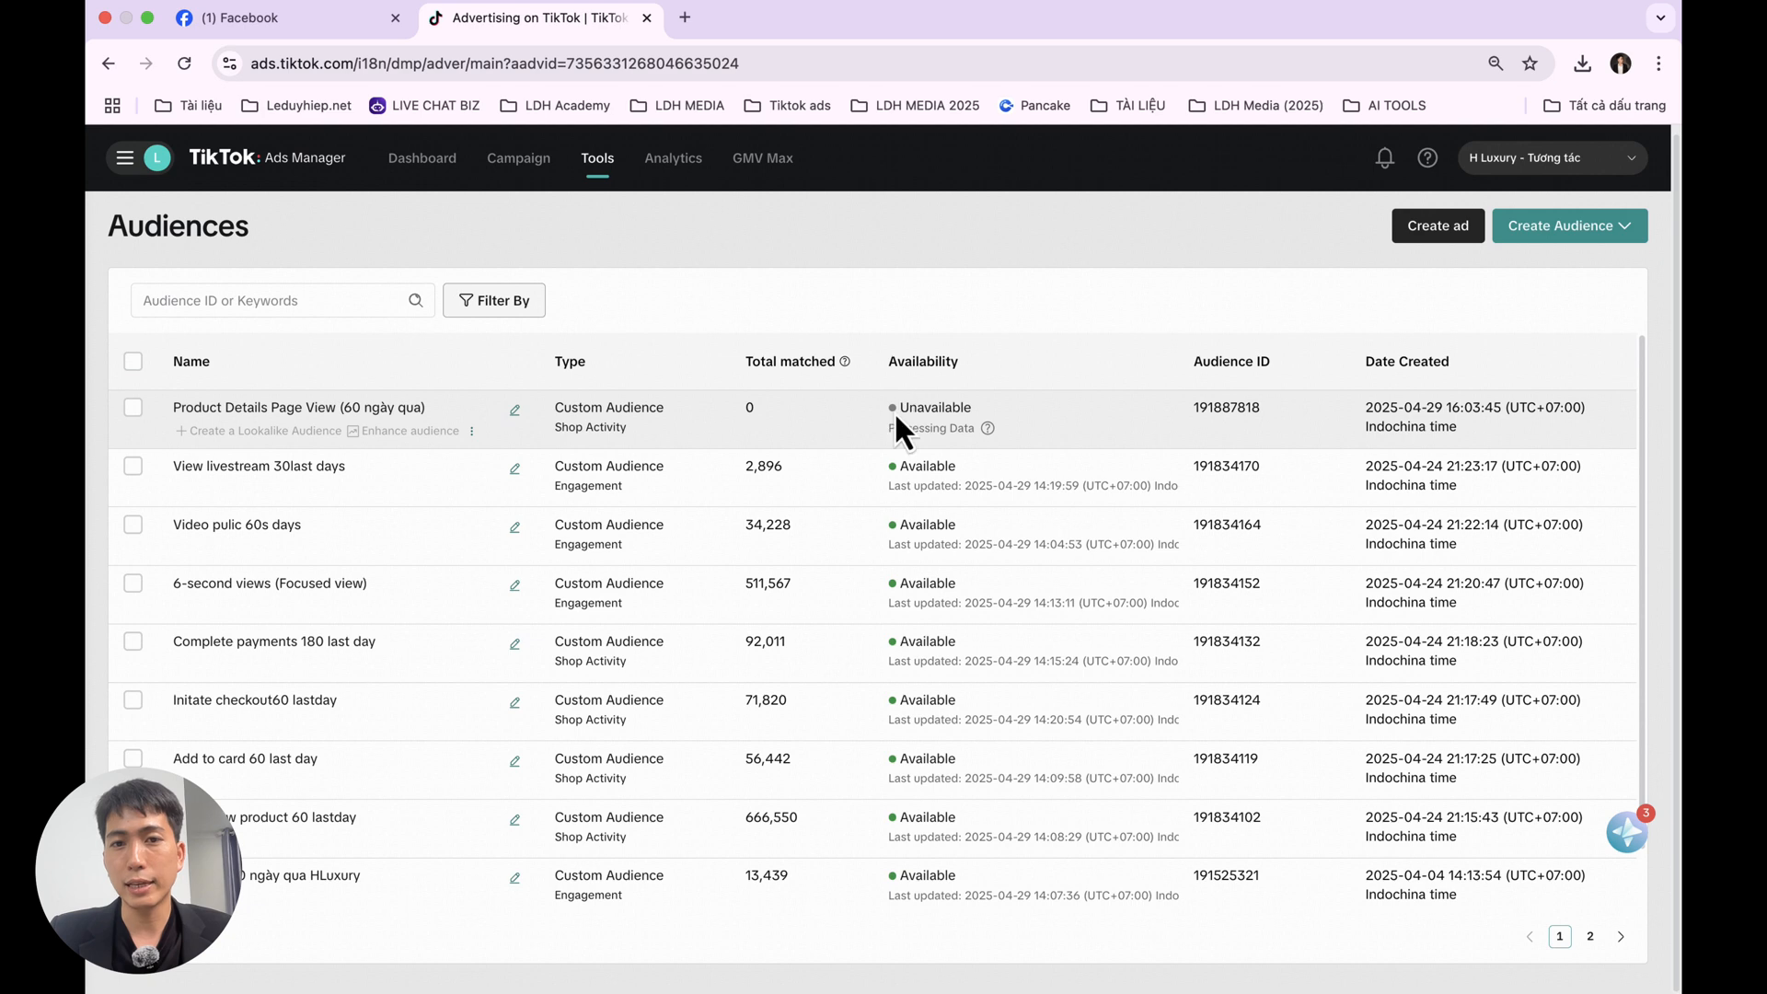
{"action": "left_click_drag", "start_coordinate": [897, 408], "coordinate": [985, 412]}
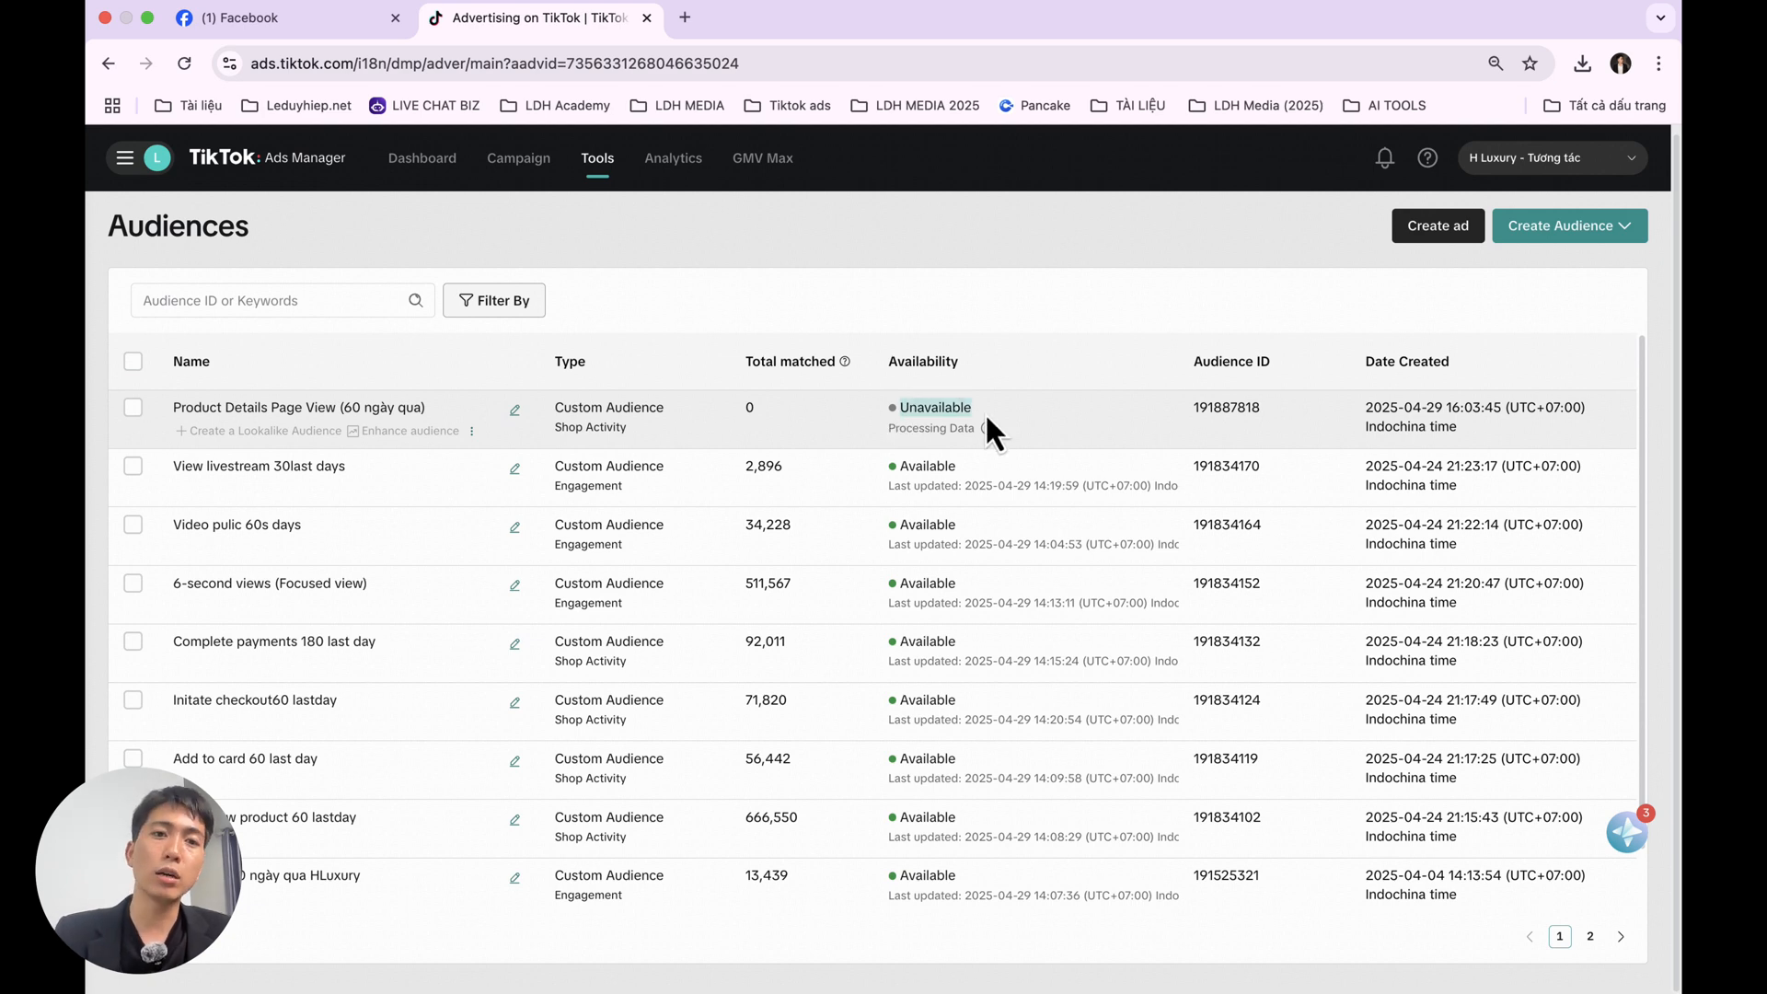
{"action": "mouse_move", "coordinate": [986, 425]}
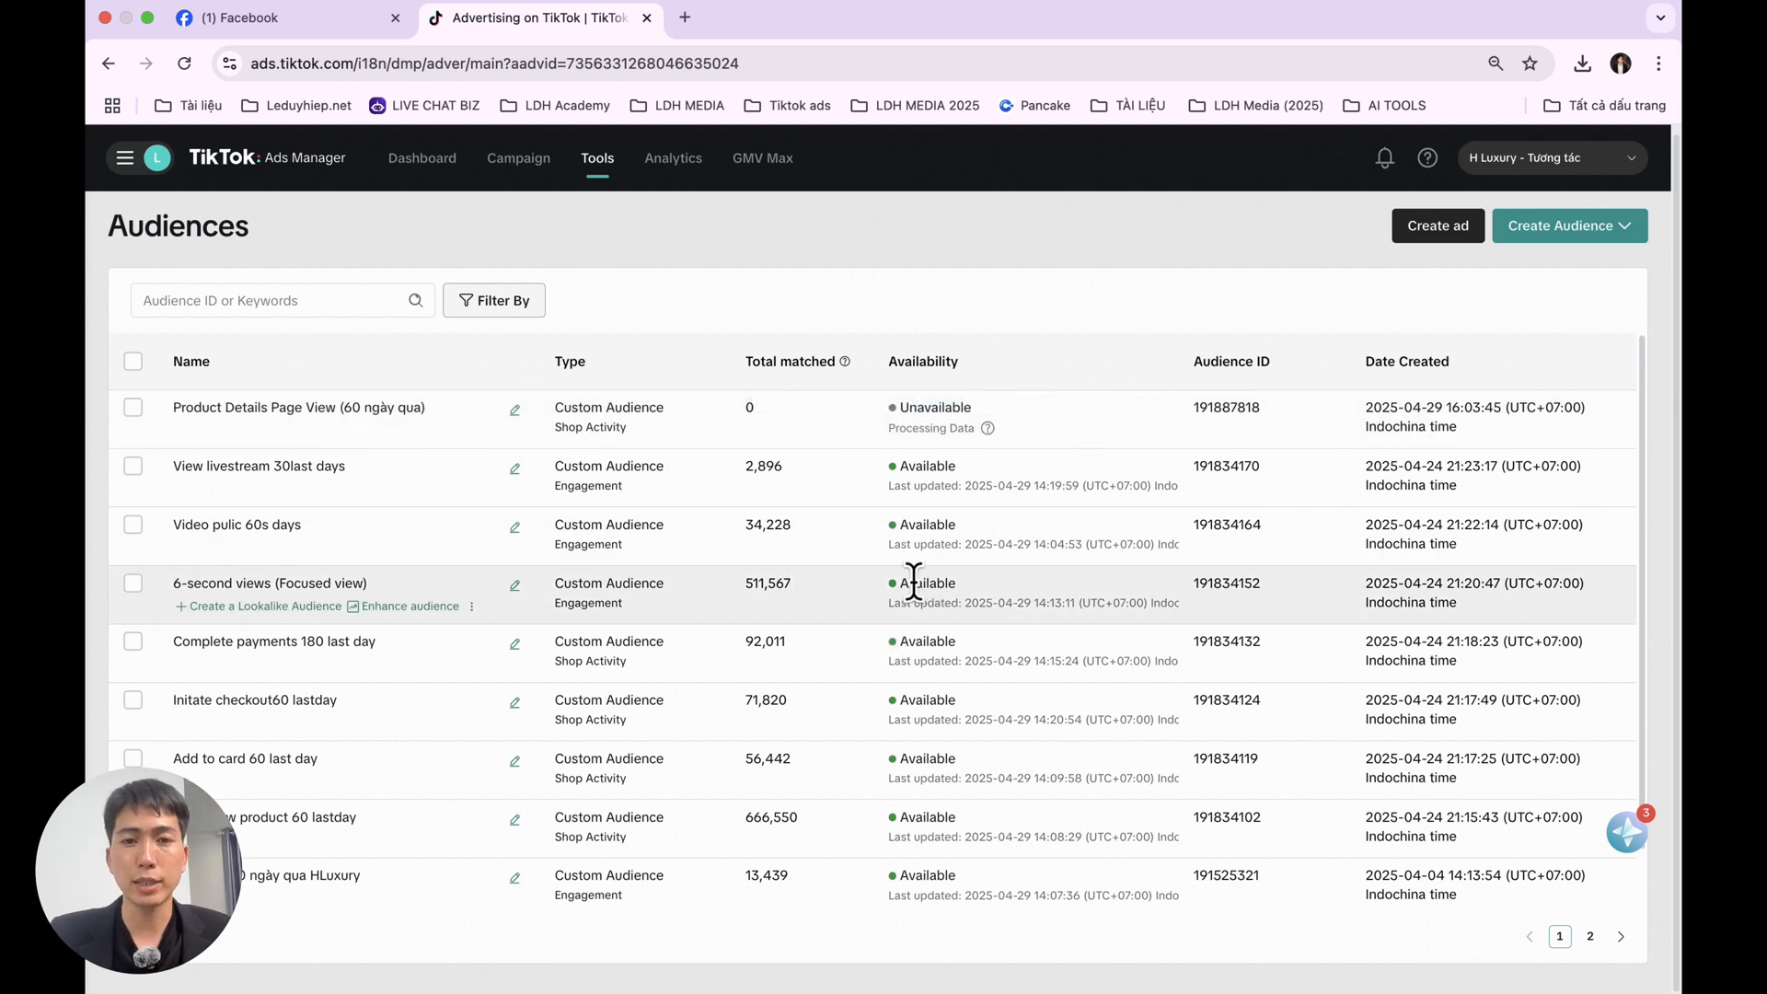
{"action": "double_click", "coordinate": [920, 583]}
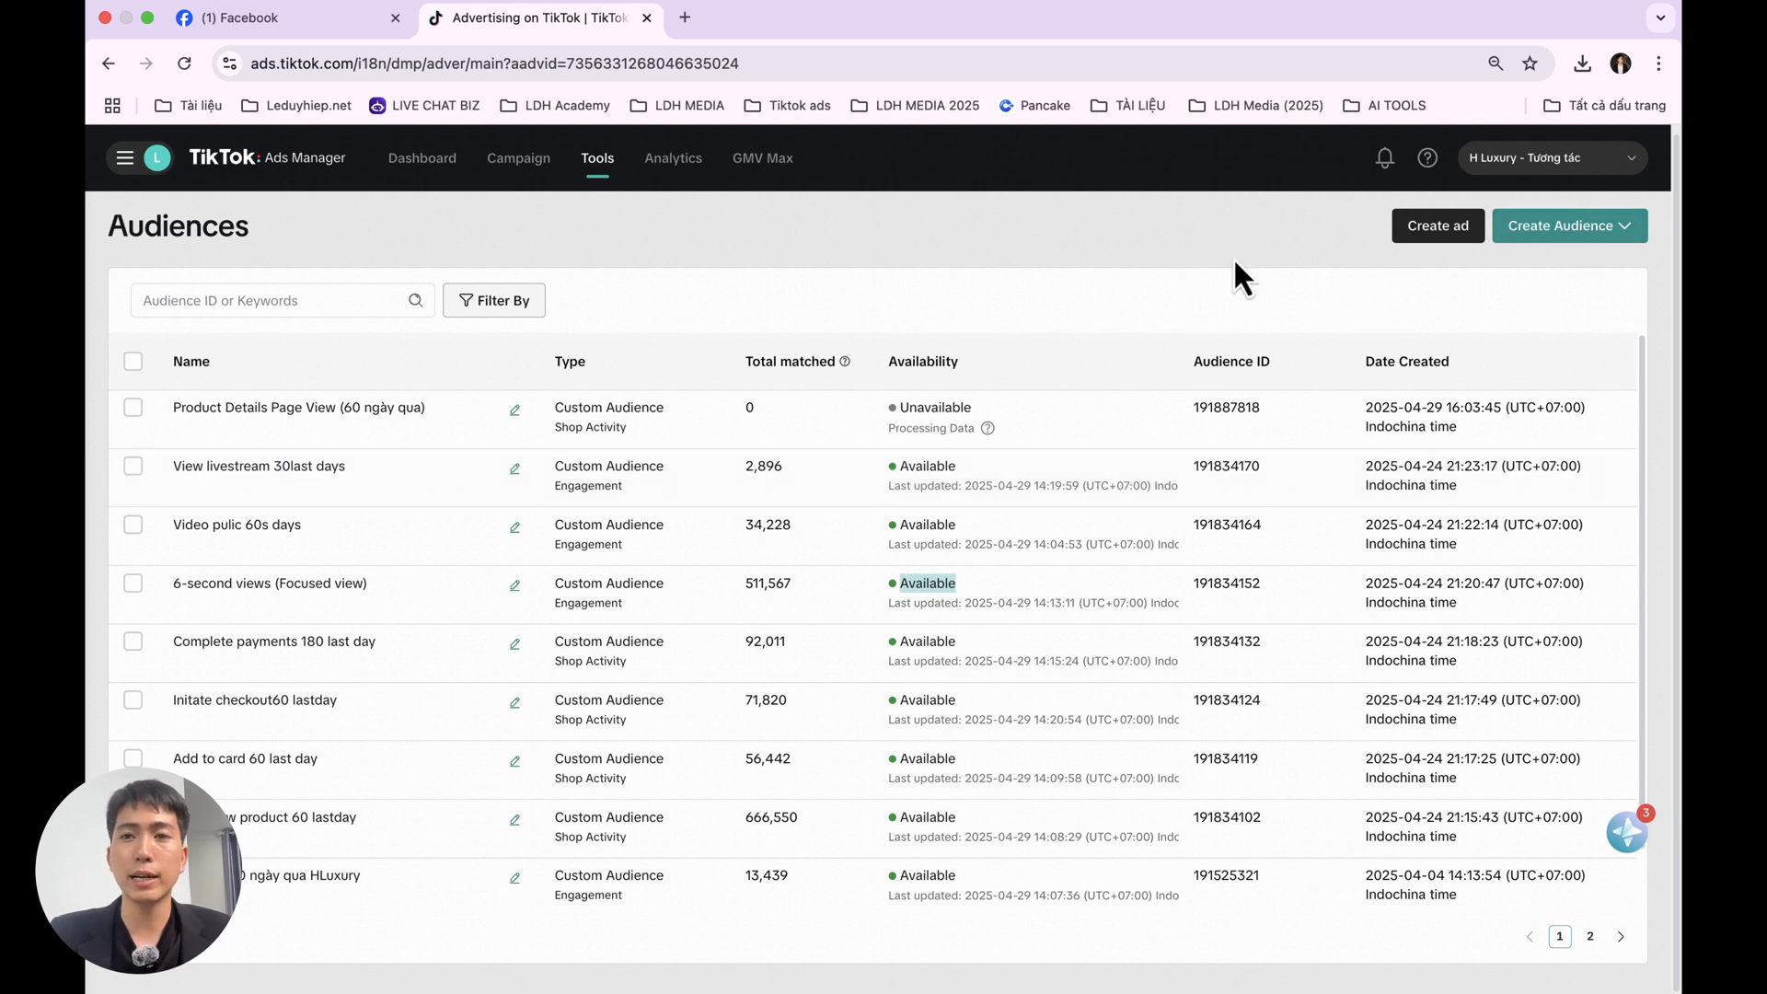
- Start a new custom audience of the Shop Activity type
{"action": "left_click", "coordinate": [1609, 230]}
{"action": "left_click", "coordinate": [1587, 269]}
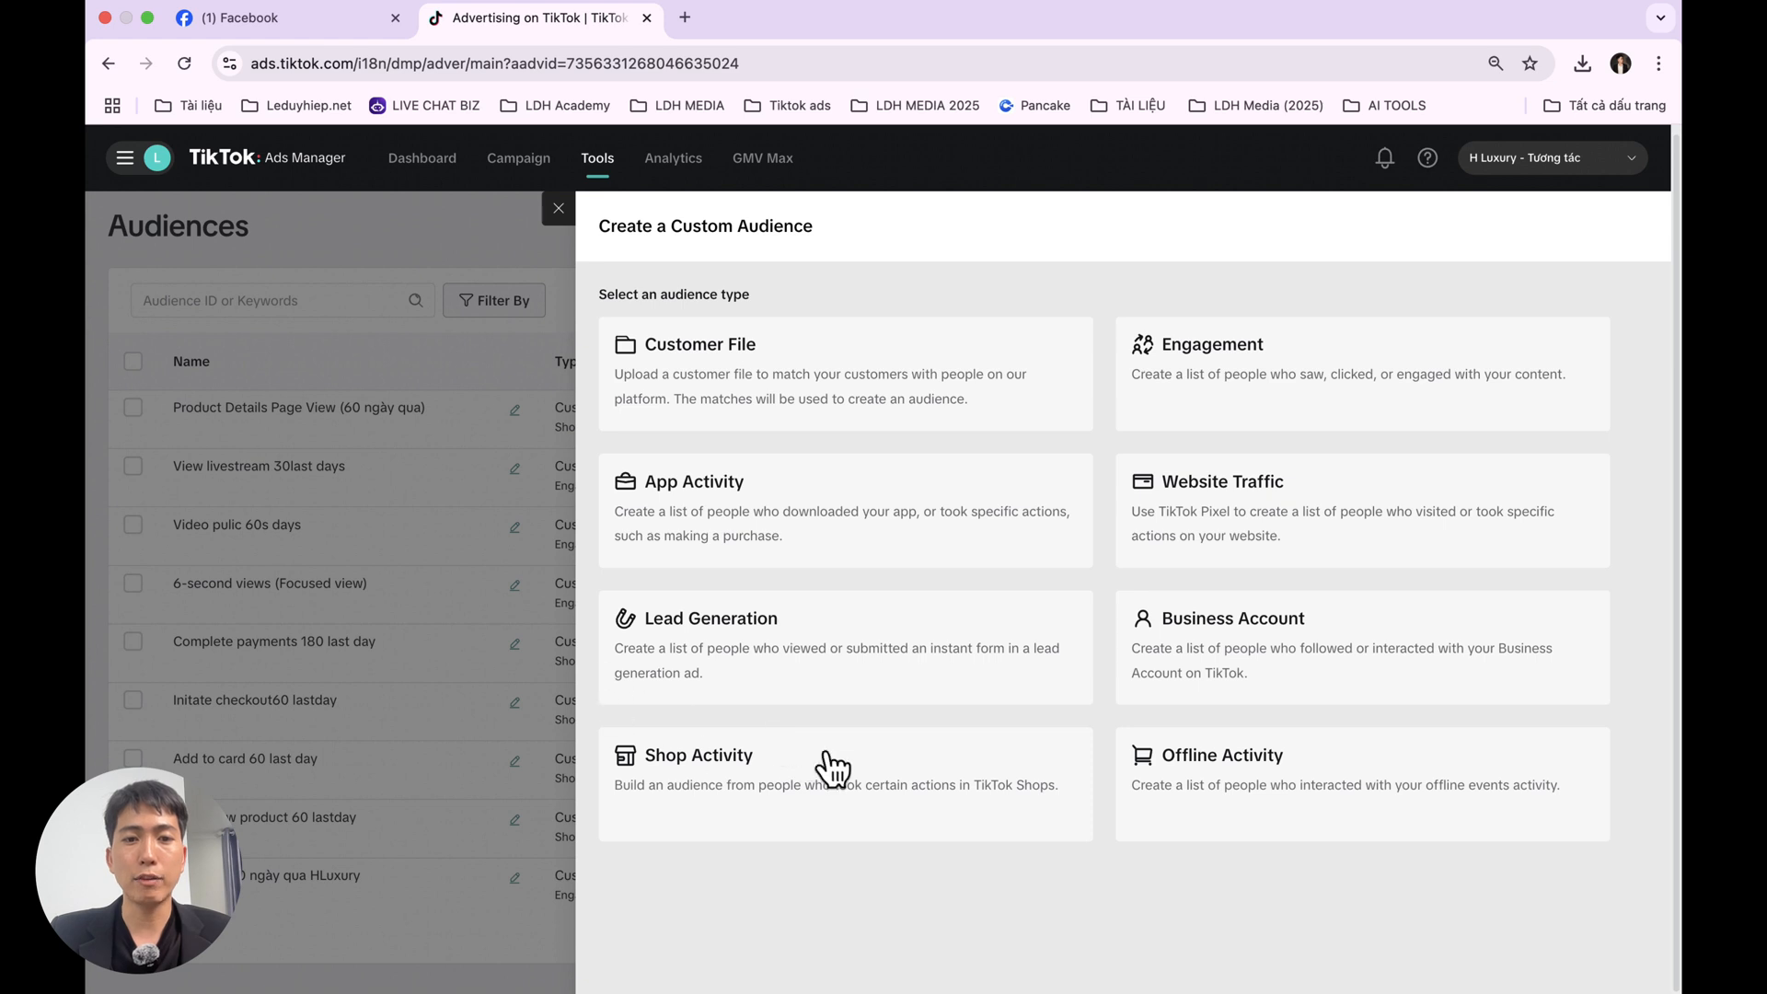
{"action": "left_click", "coordinate": [815, 767]}
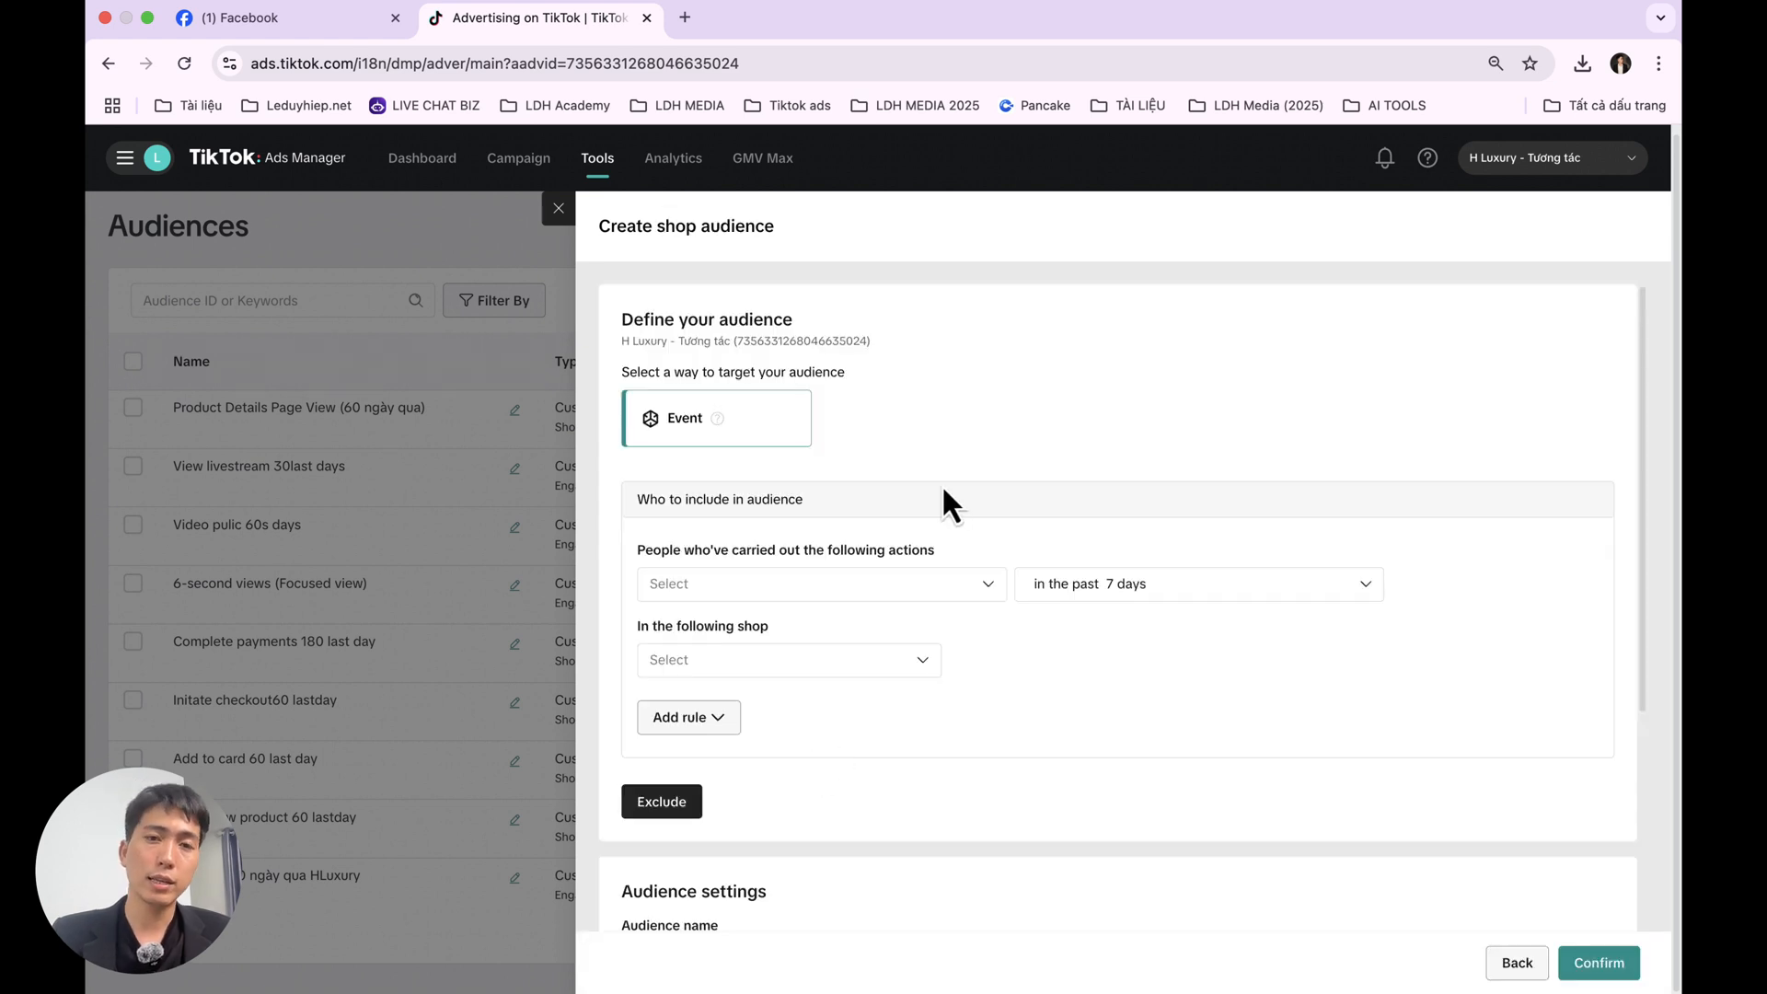
- Try Product Details Page View, Add to Cart, Initiate Checkout and Complete Payment in turn as the included action
{"action": "left_click", "coordinate": [717, 585]}
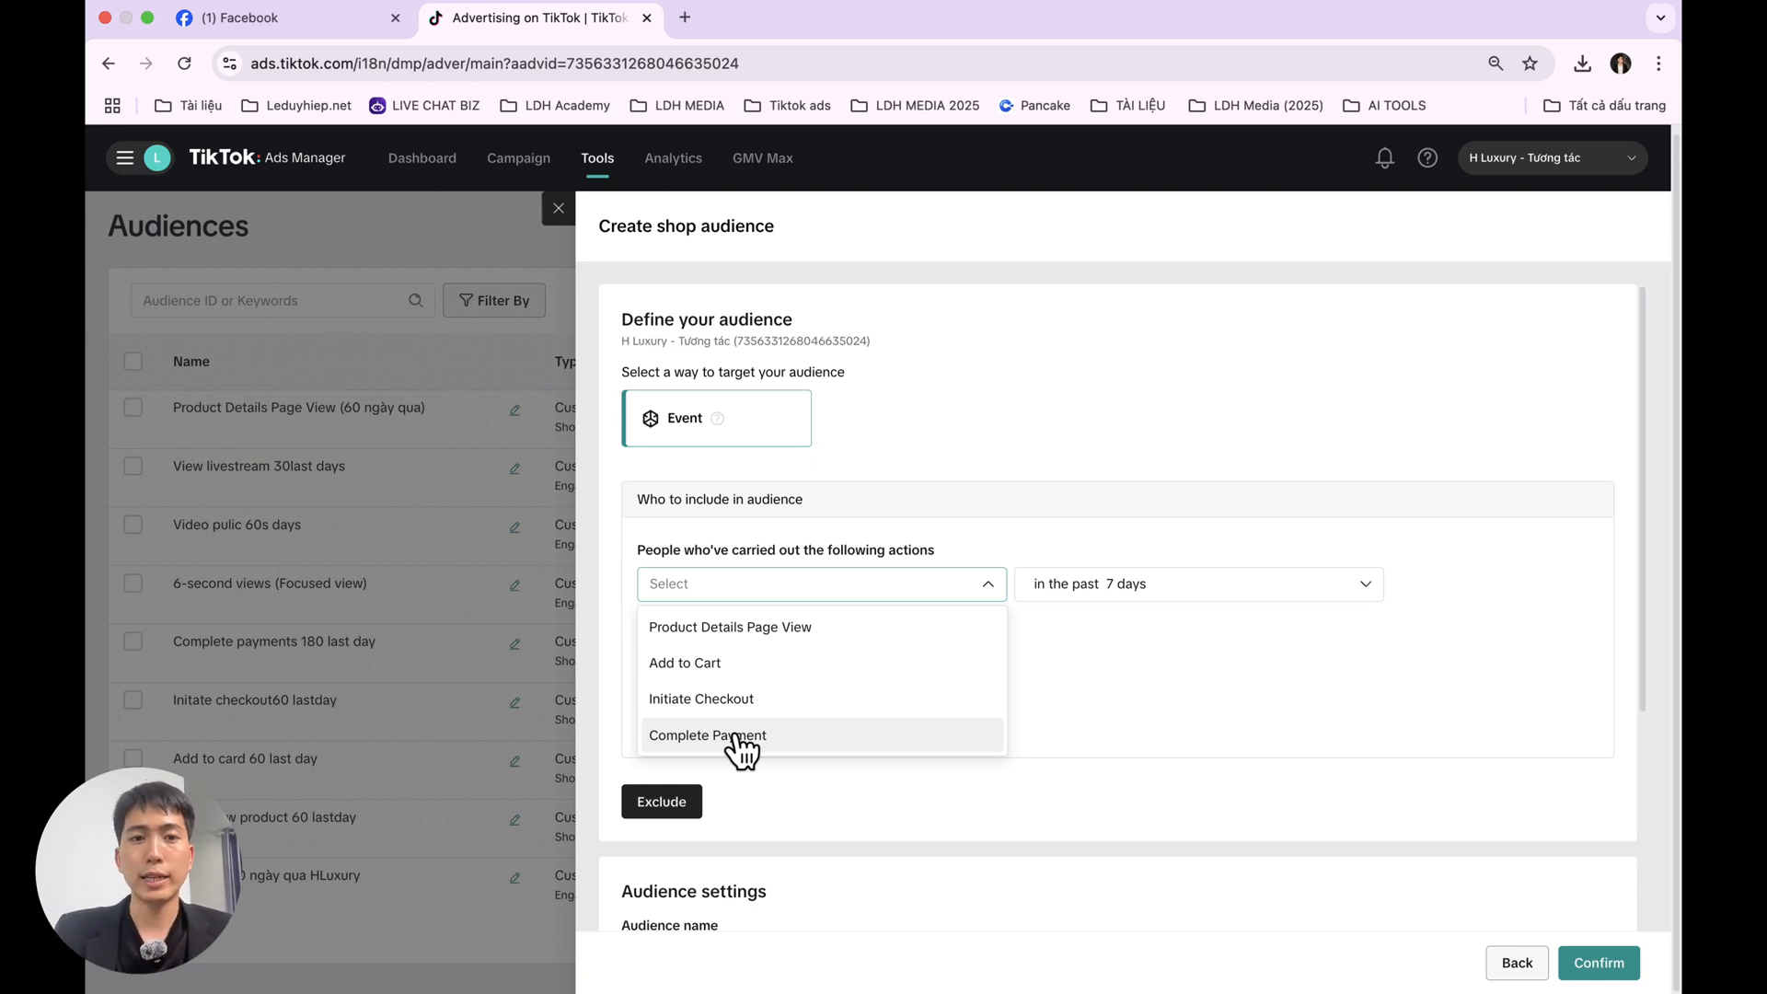
{"action": "left_click", "coordinate": [707, 635]}
{"action": "left_click", "coordinate": [829, 587]}
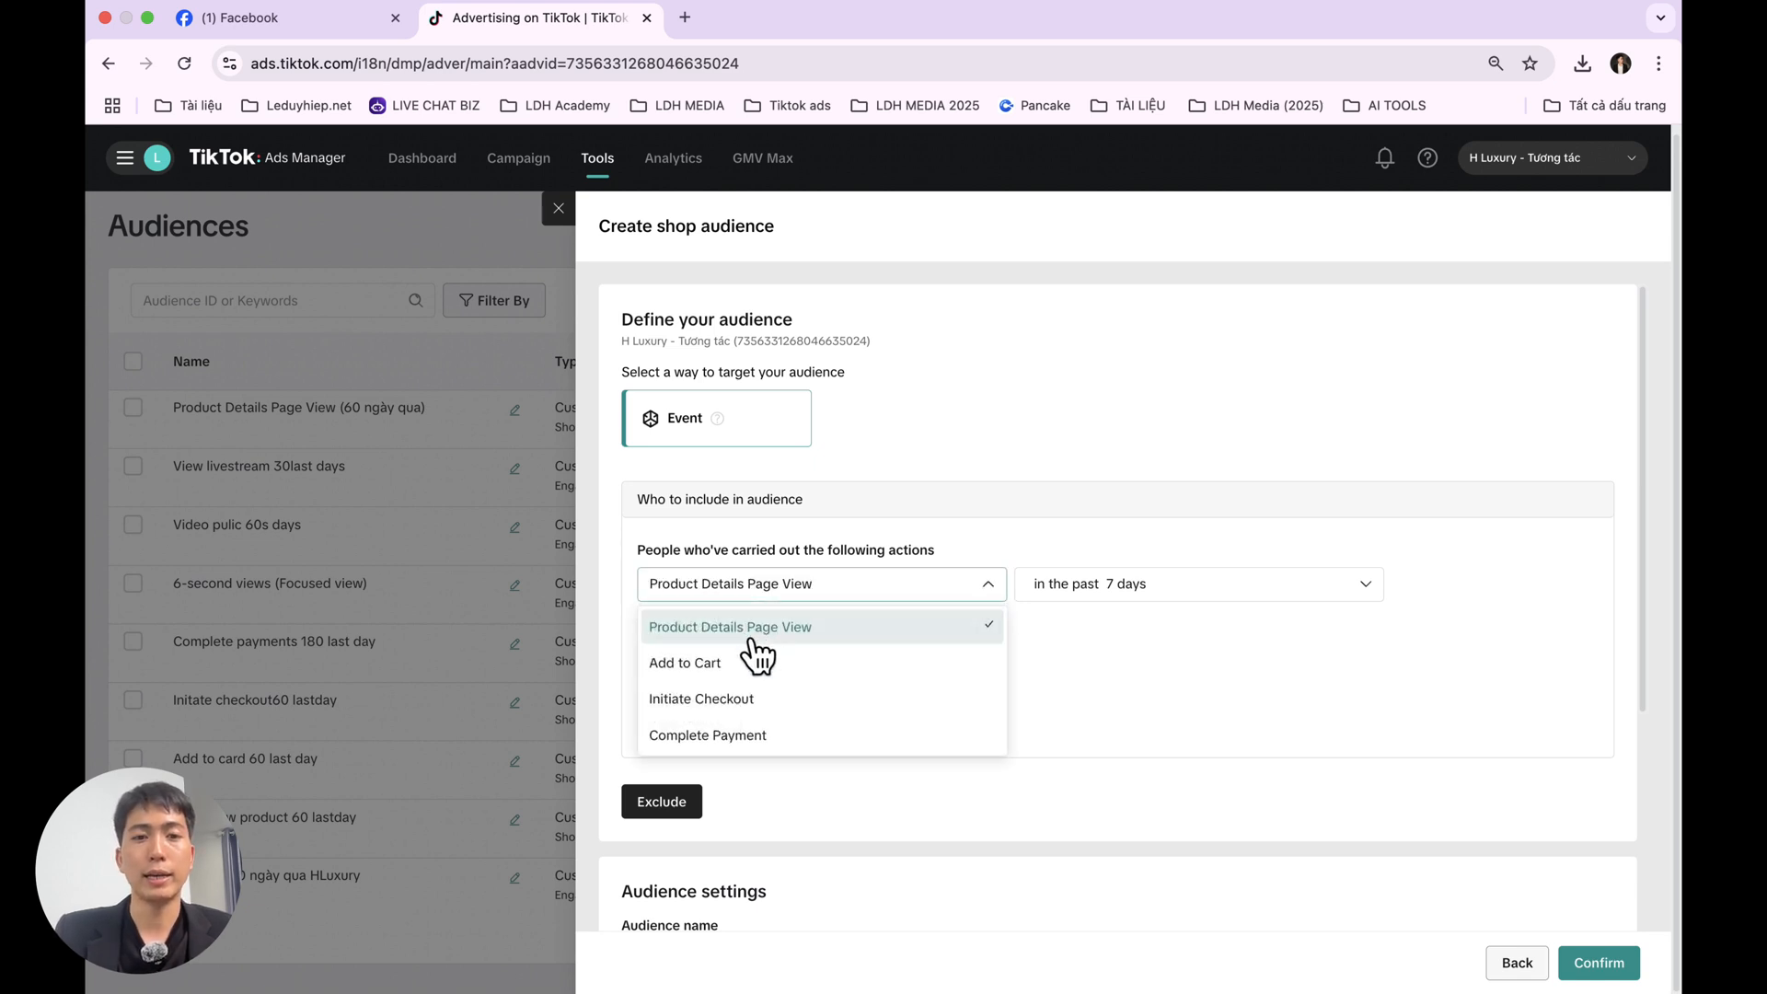
{"action": "left_click", "coordinate": [768, 667]}
{"action": "left_click", "coordinate": [863, 589]}
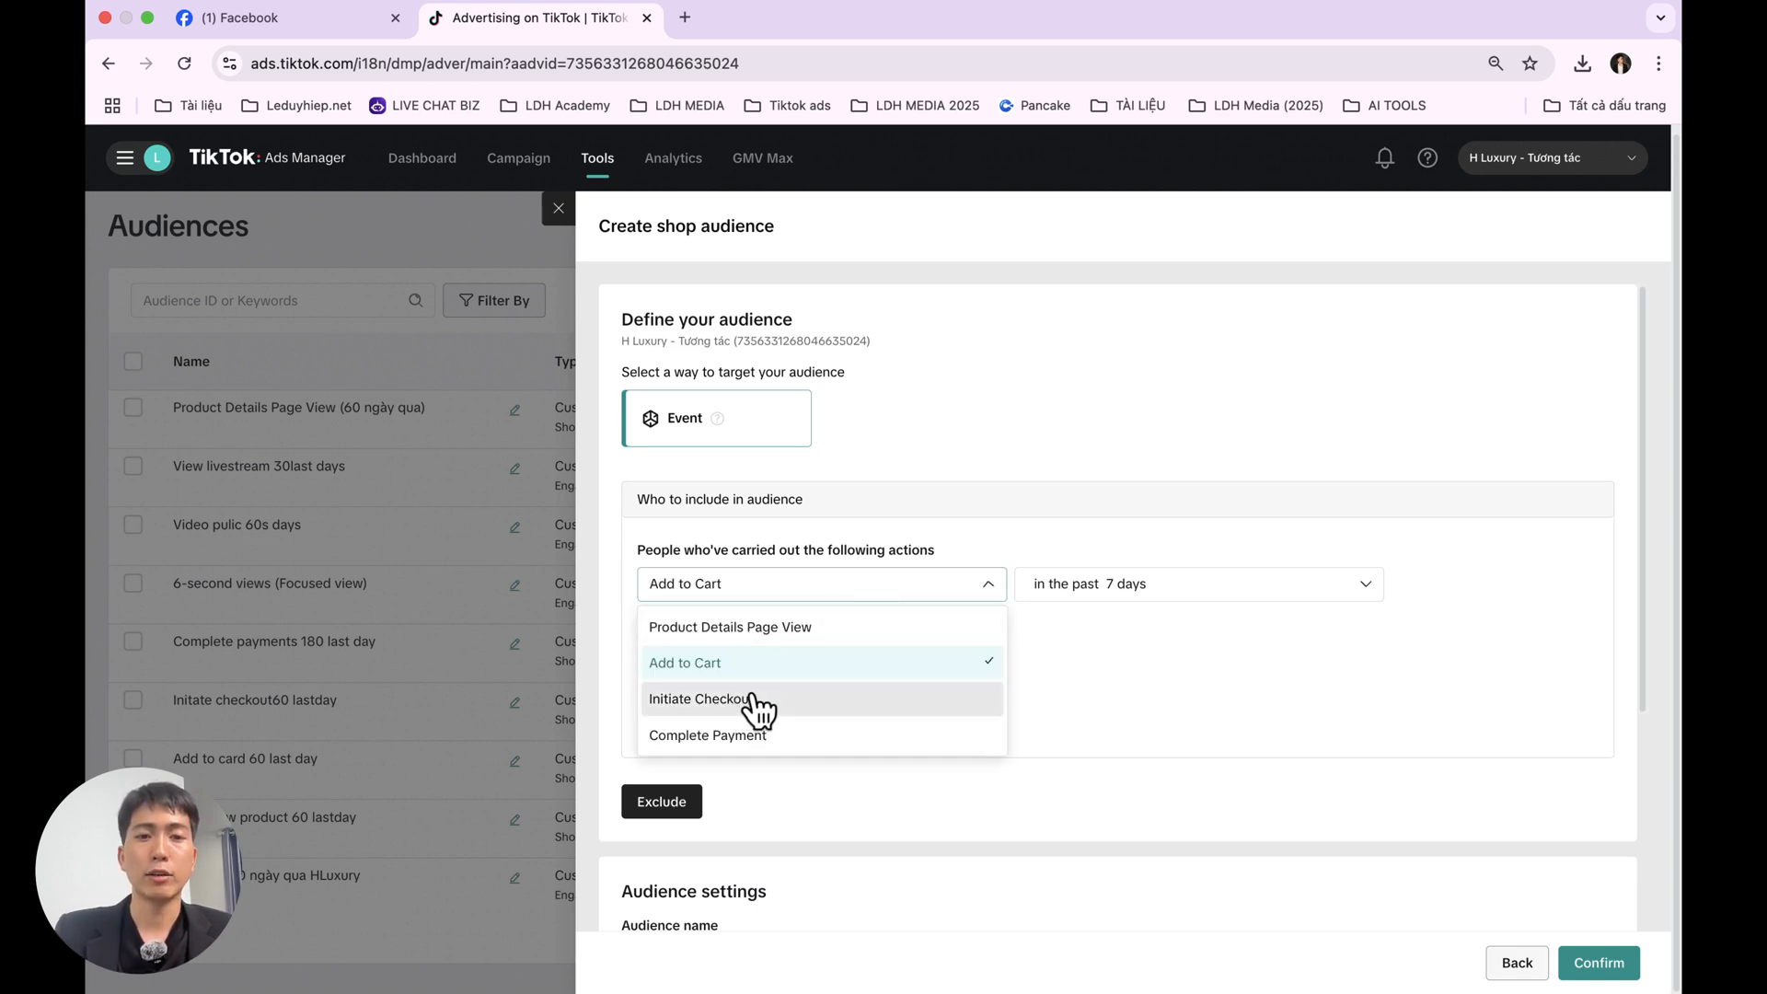
{"action": "left_click", "coordinate": [755, 701]}
{"action": "left_click", "coordinate": [907, 594]}
{"action": "left_click", "coordinate": [756, 736]}
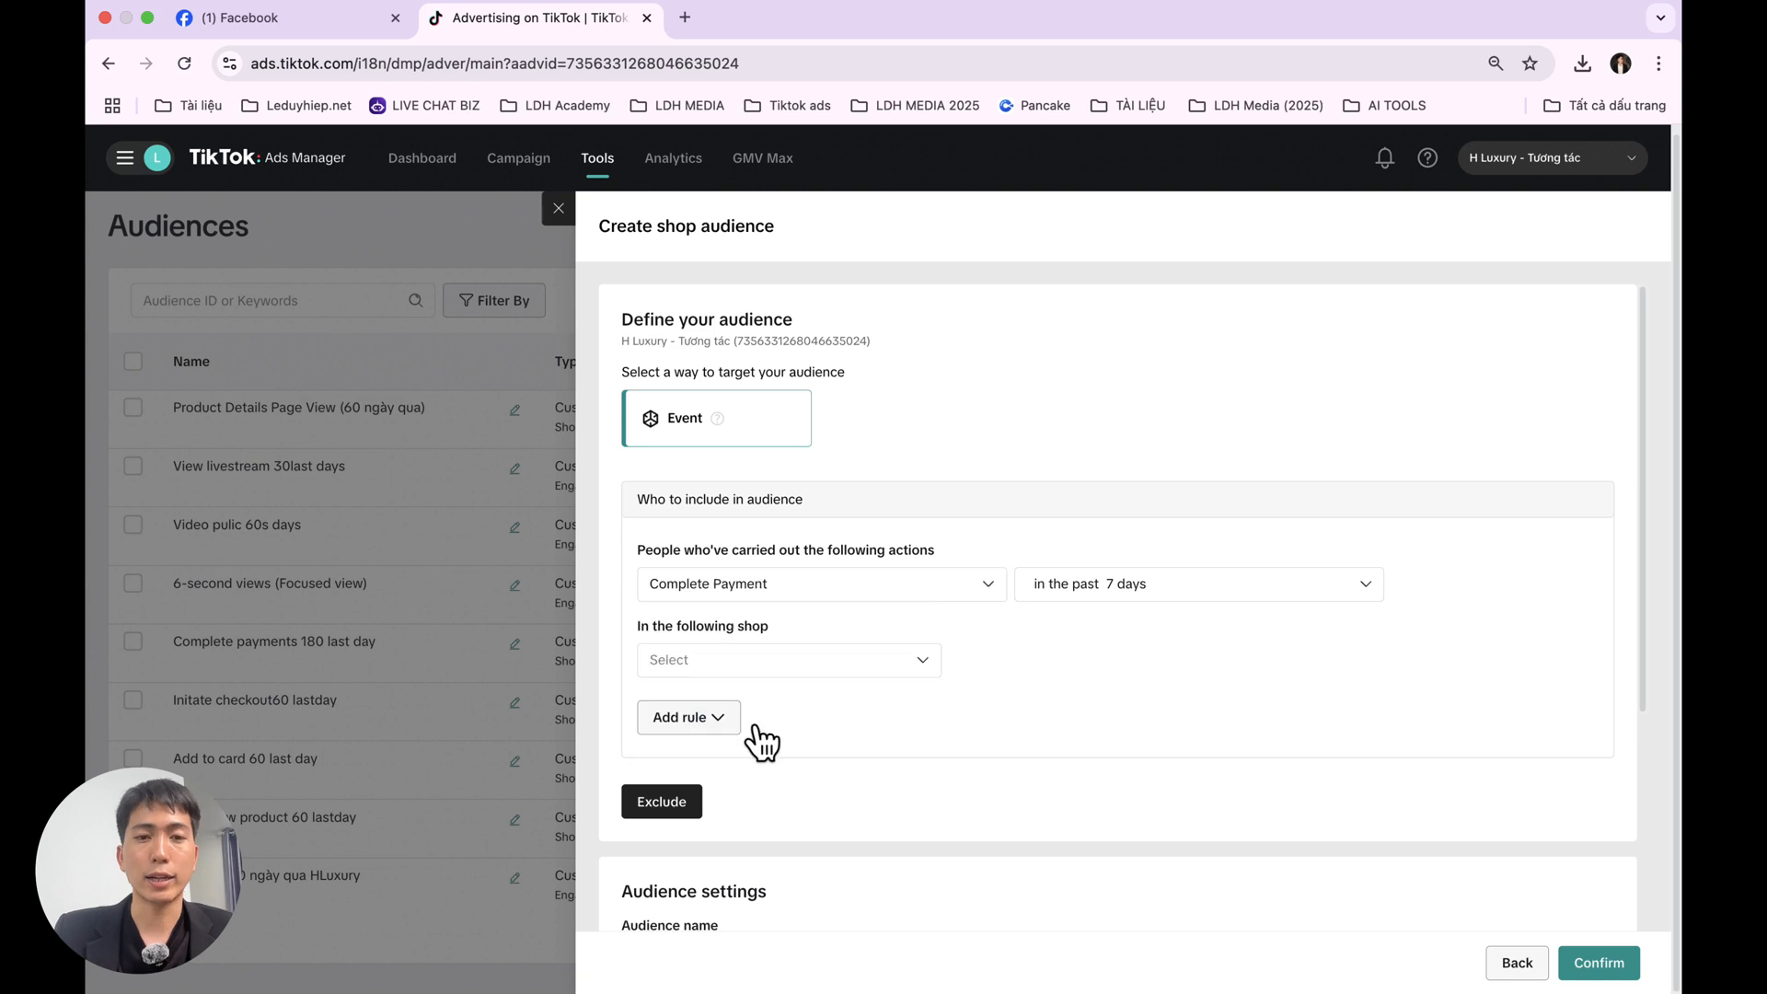
- Include people who performed Add to Cart in the past 60 days
{"action": "left_click", "coordinate": [916, 594]}
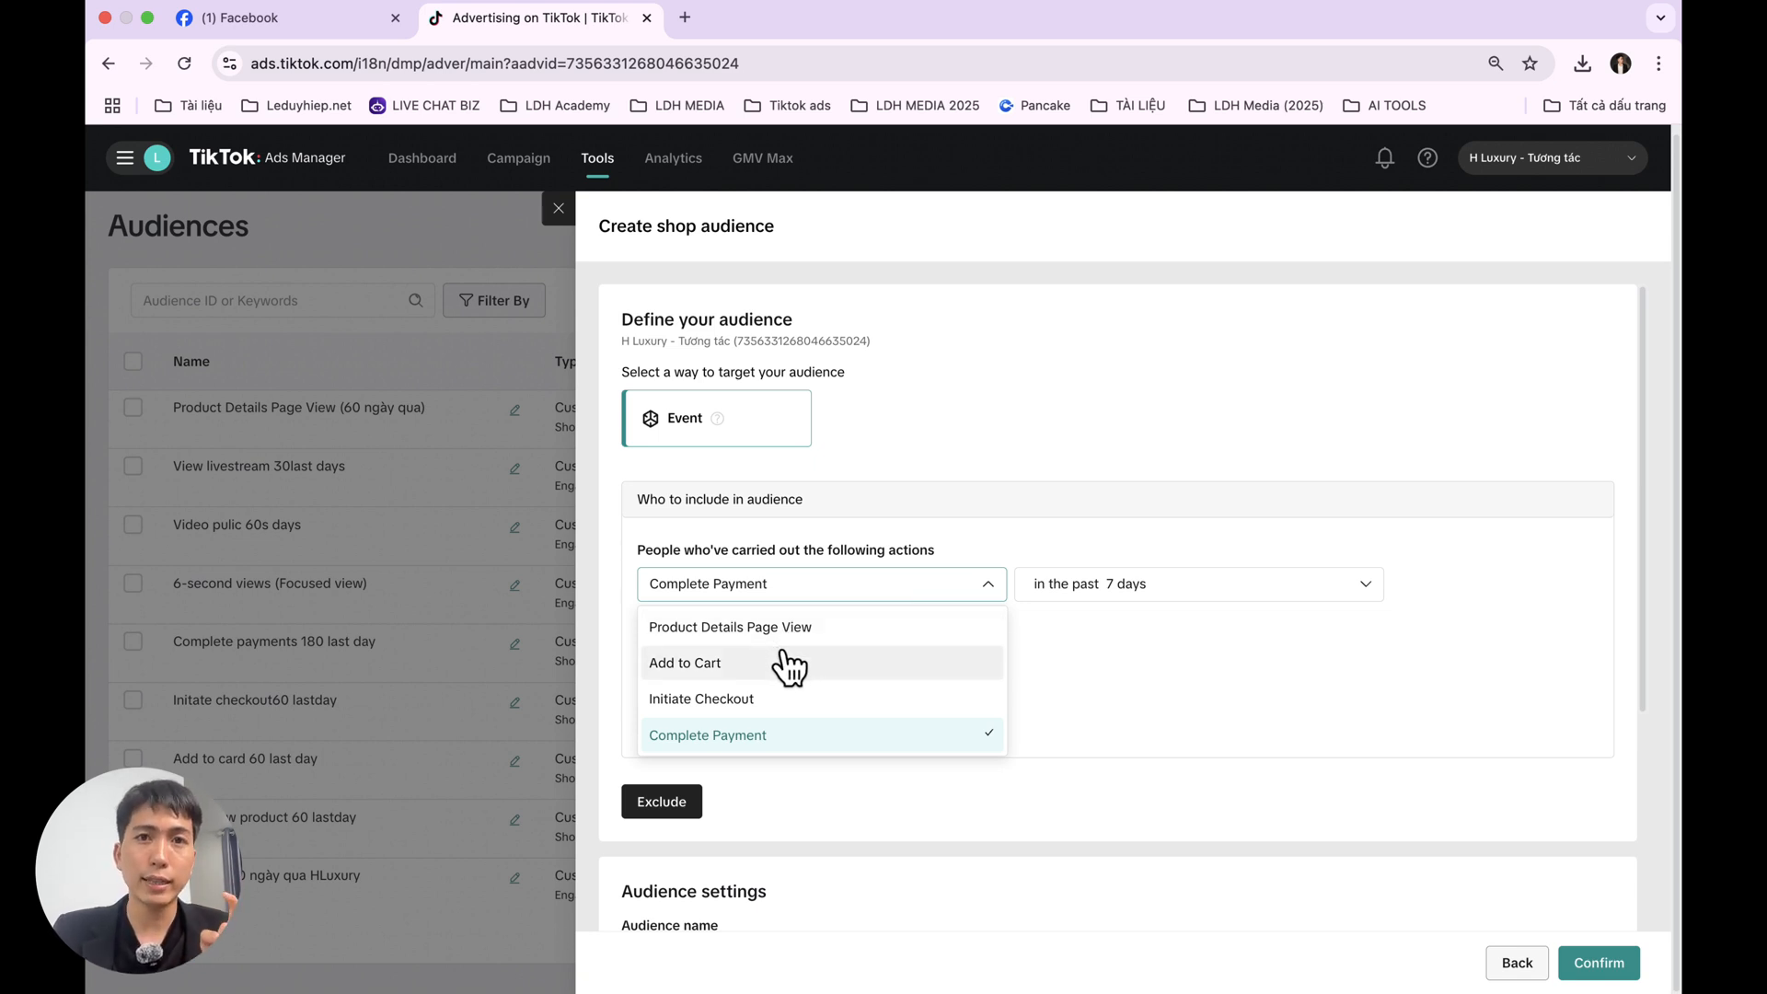
{"action": "left_click", "coordinate": [740, 677]}
{"action": "left_click", "coordinate": [1058, 597]}
{"action": "left_click", "coordinate": [1086, 736]}
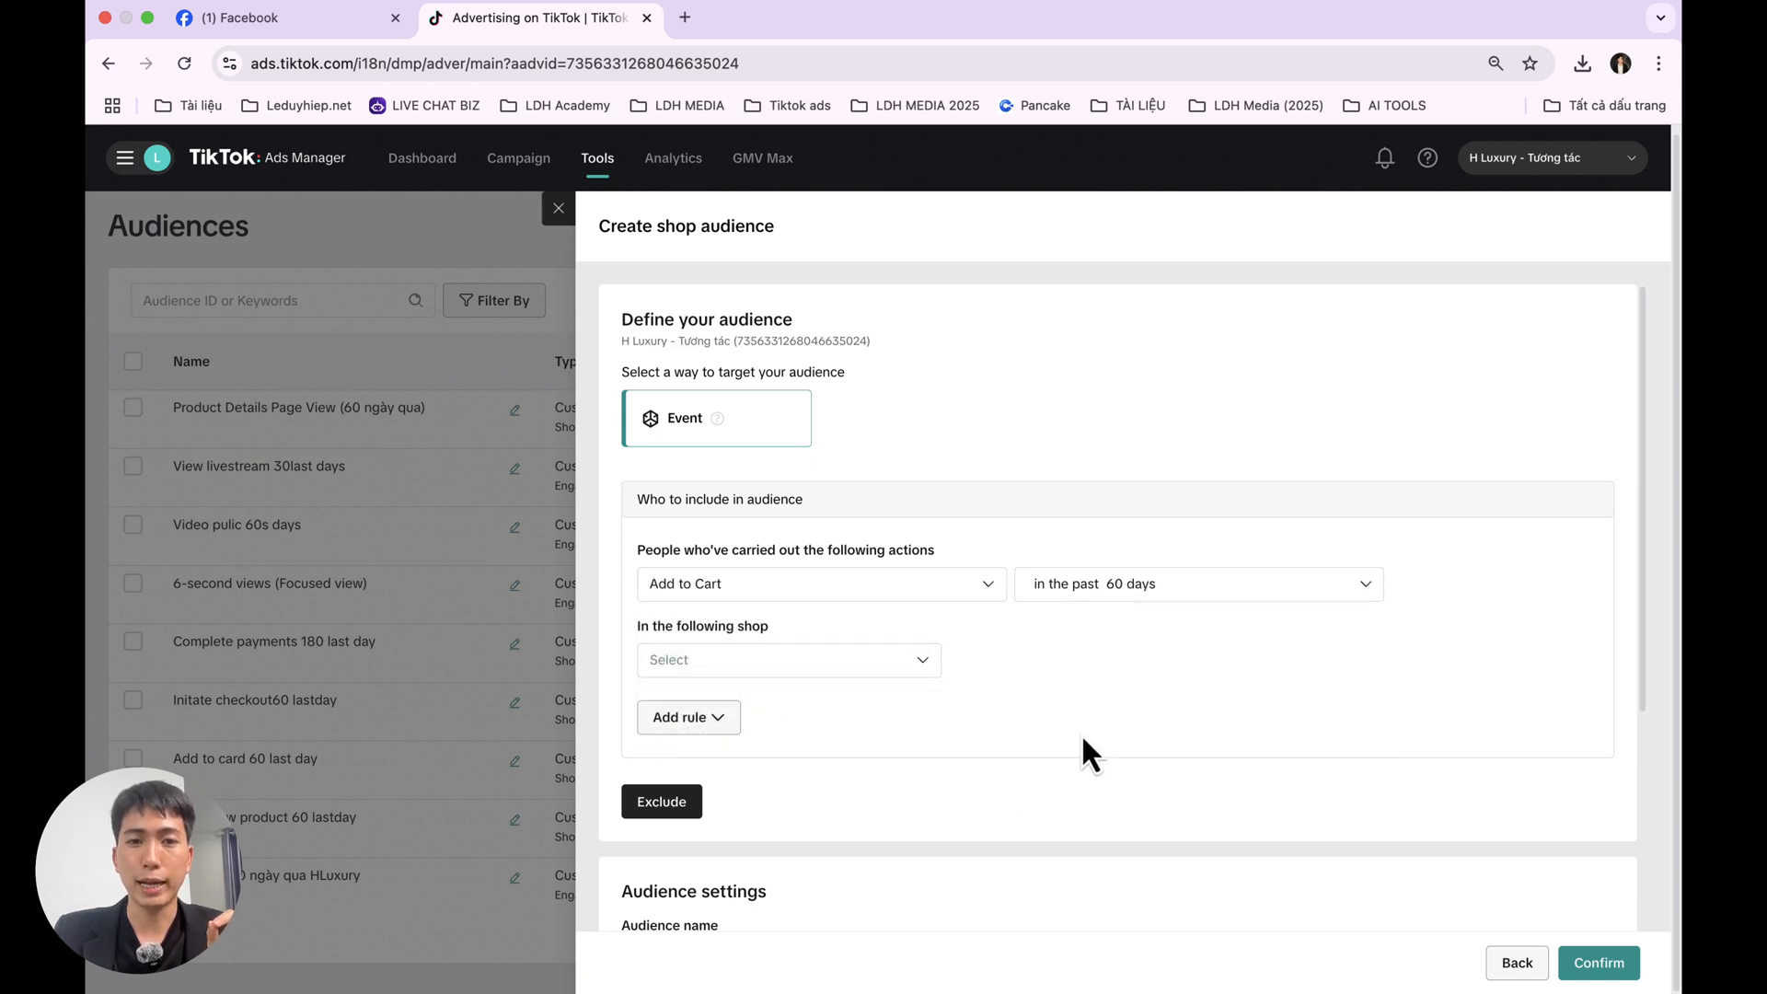
- Choose H luxury - Mắt kính thời trang as the audience's shop and look over the other available shops
{"action": "left_click", "coordinate": [762, 665]}
{"action": "left_click", "coordinate": [840, 704]}
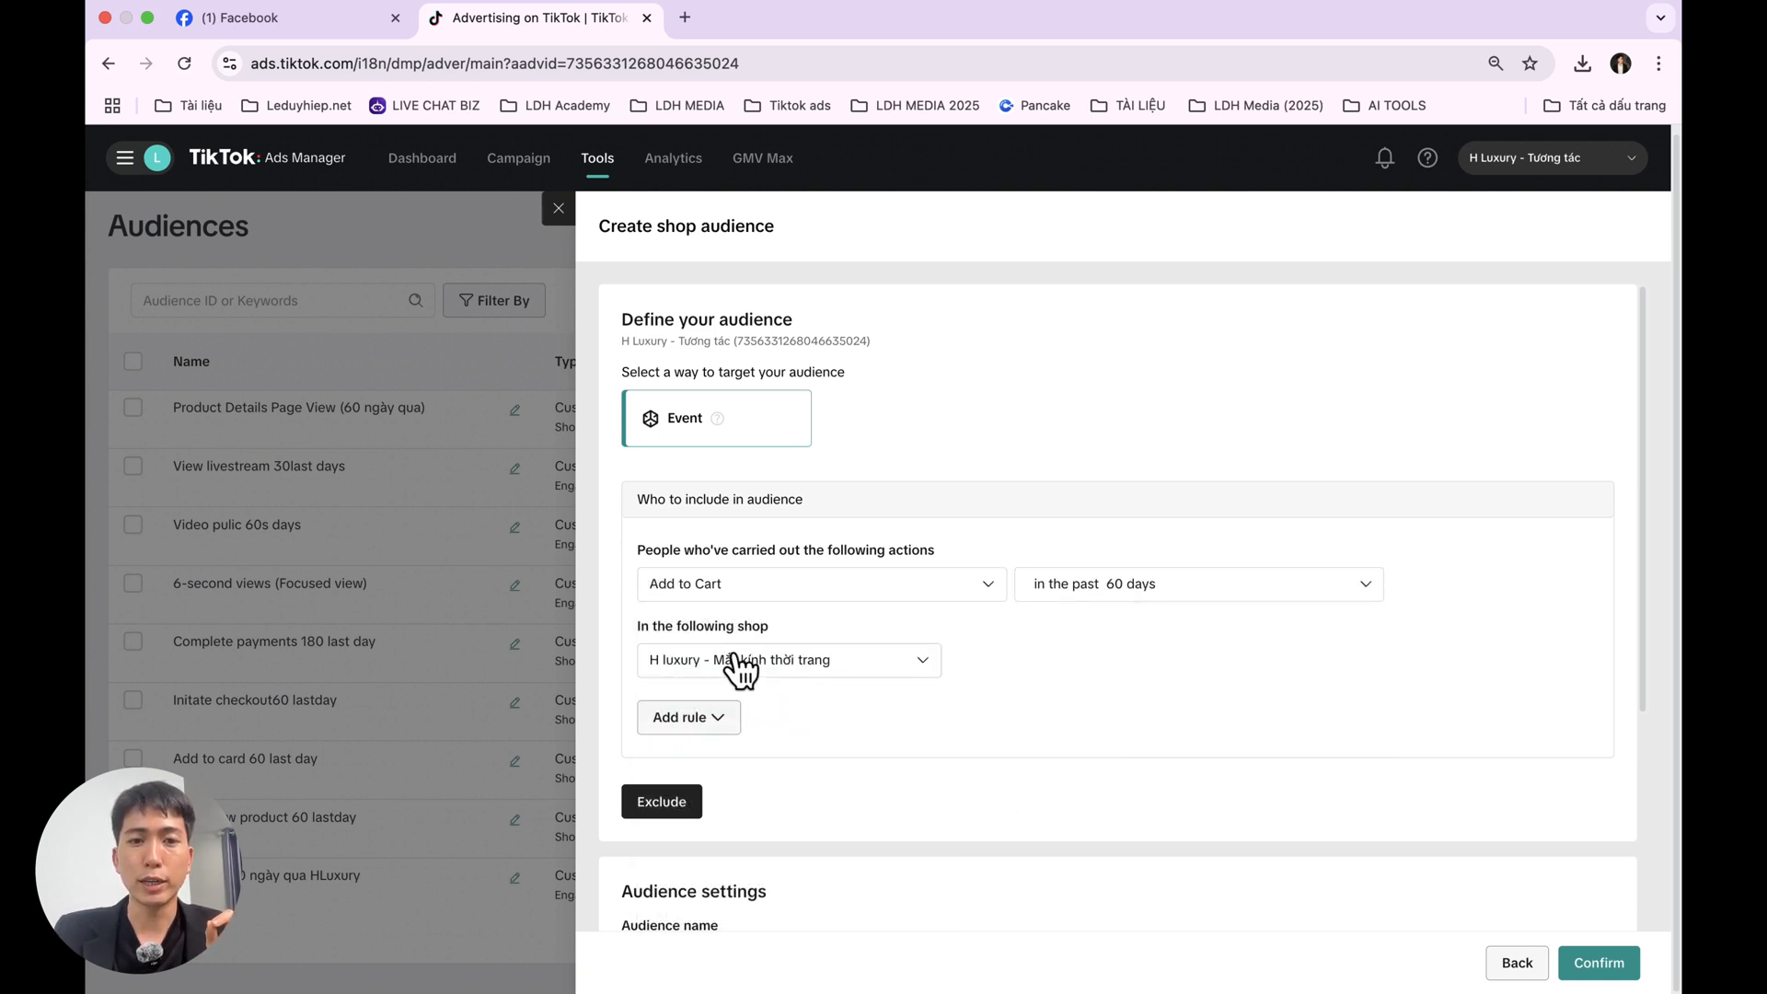
{"action": "left_click", "coordinate": [852, 676]}
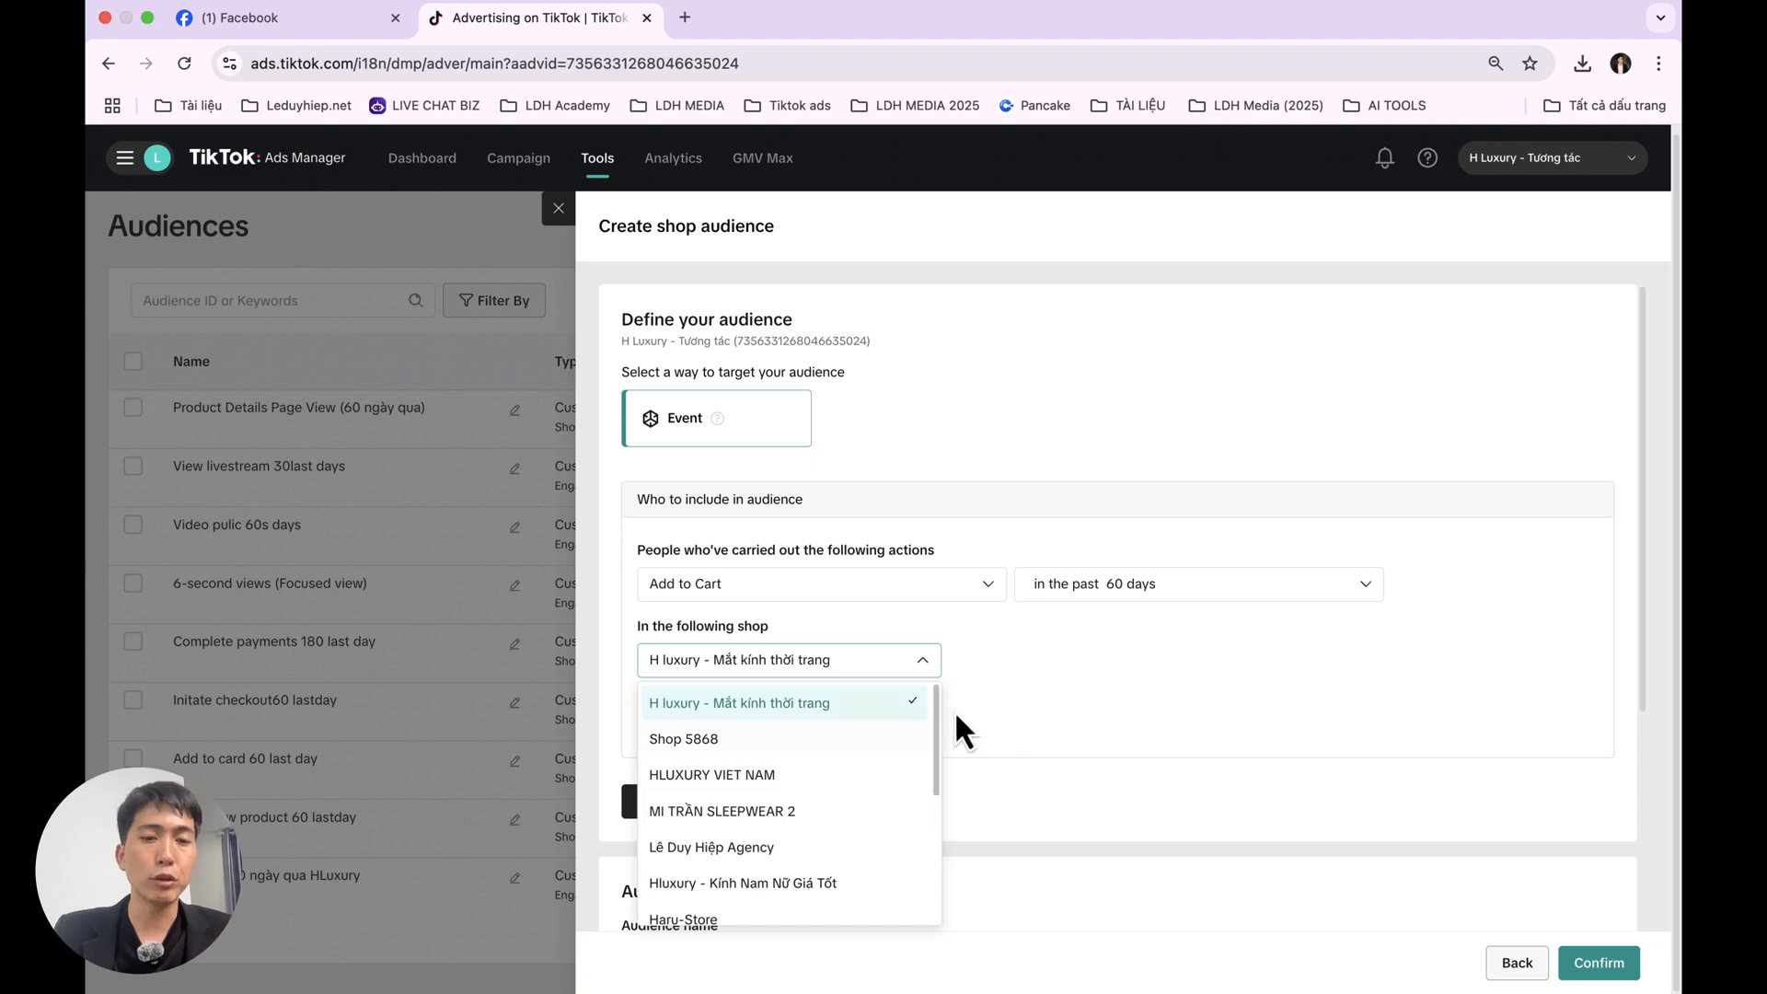
{"action": "left_click", "coordinate": [1164, 709]}
{"action": "left_click", "coordinate": [847, 676]}
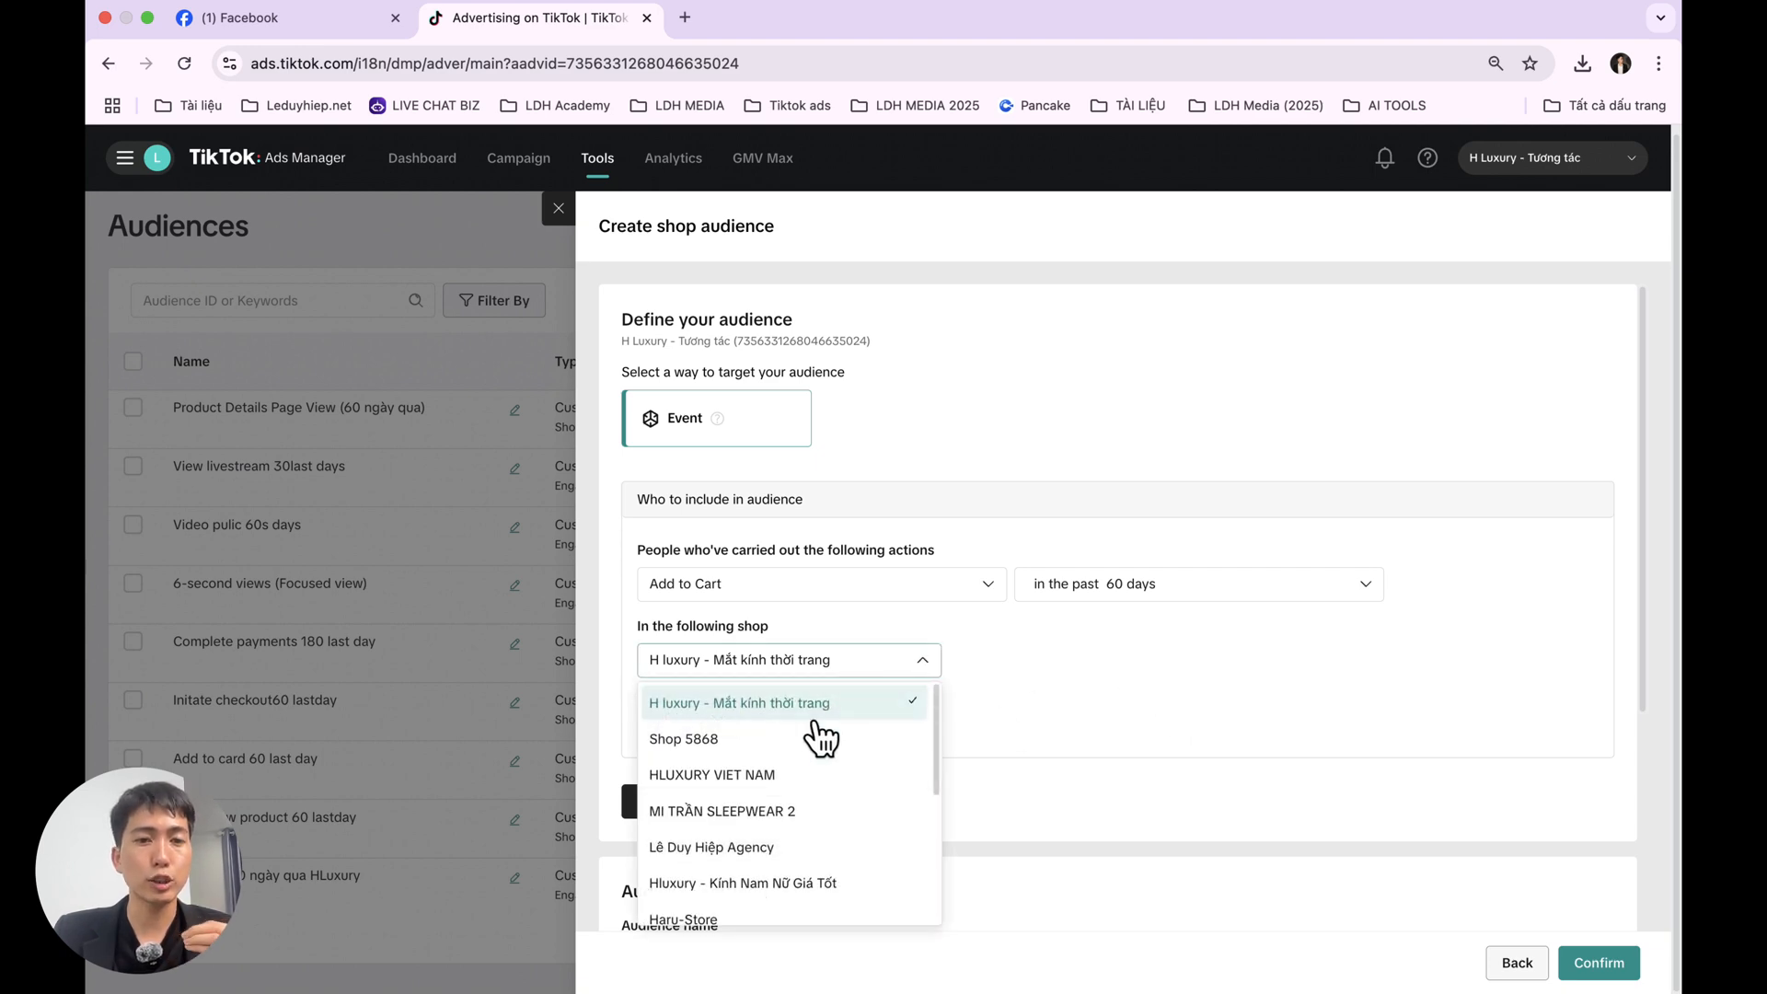
{"action": "left_click", "coordinate": [1086, 697]}
{"action": "scroll", "coordinate": [1085, 710], "scroll_direction": "down", "scroll_amount": 4}
{"action": "scroll", "coordinate": [1085, 710], "scroll_direction": "up", "scroll_amount": 4}
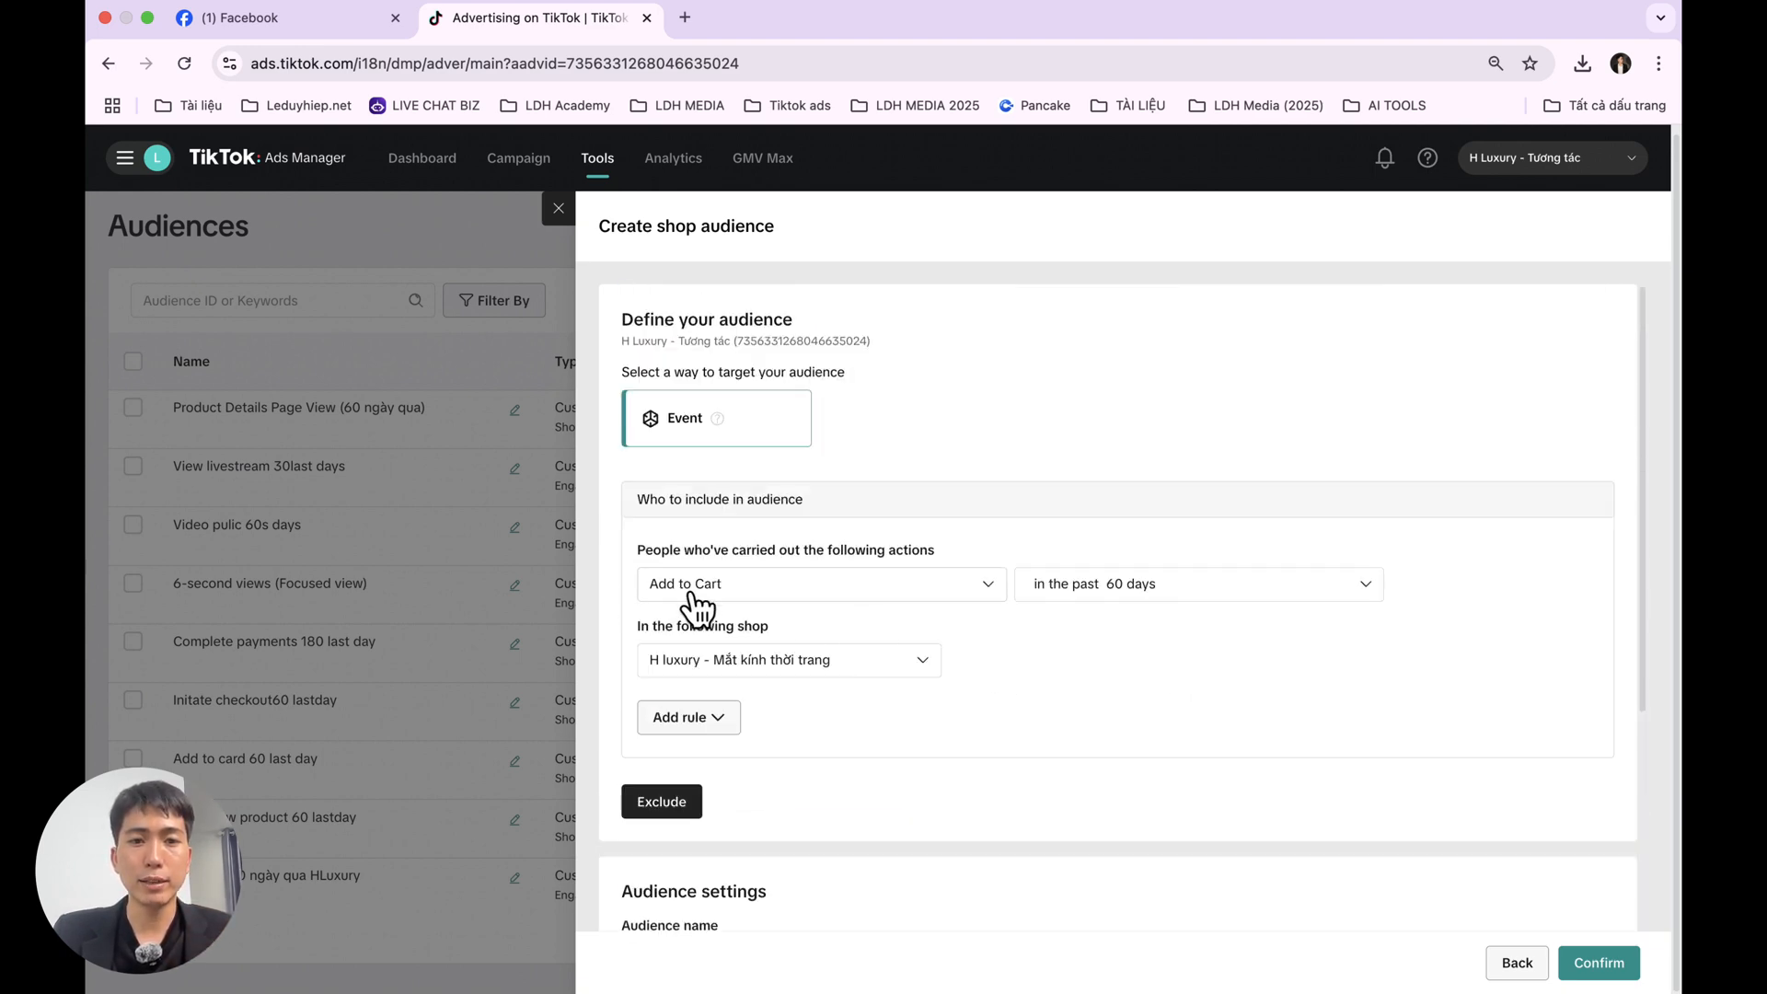
- Name the shop audience "Add to Cart (last 60dáy)" and confirm its creation
{"action": "left_click_drag", "start_coordinate": [664, 600], "coordinate": [975, 604]}
{"action": "key", "text": "super+c"}
{"action": "scroll", "coordinate": [1072, 720], "scroll_direction": "down", "scroll_amount": 4}
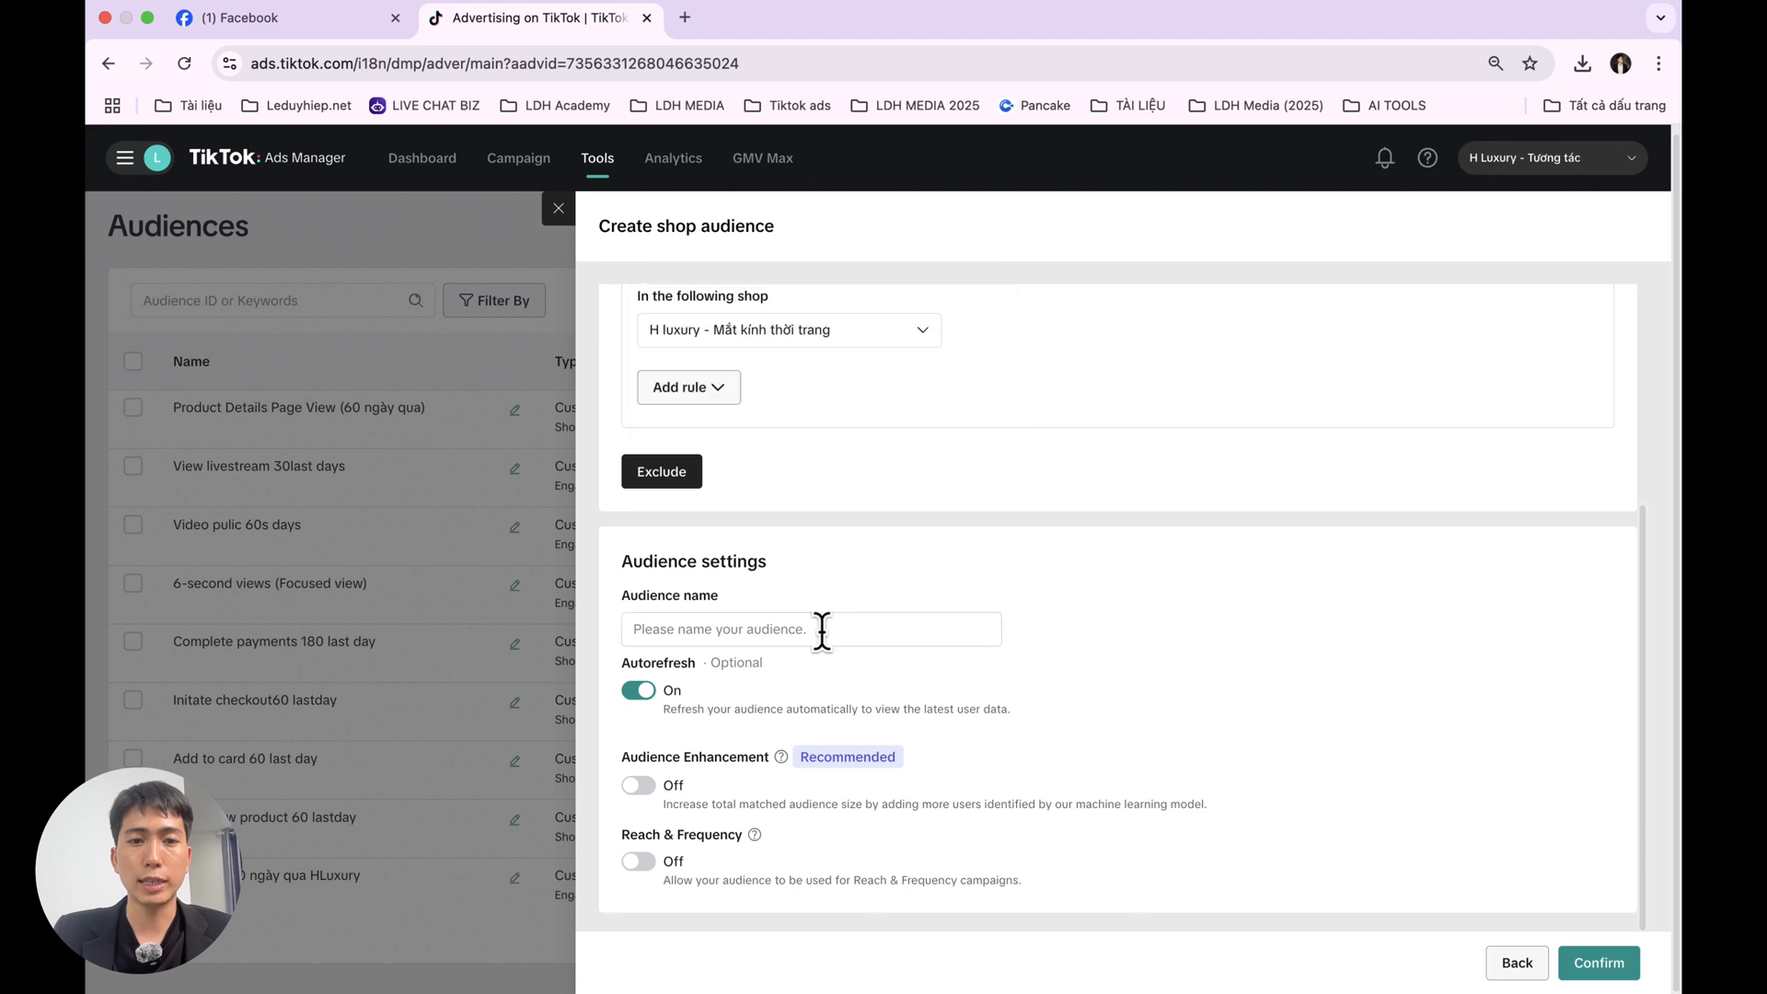
{"action": "left_click", "coordinate": [820, 629]}
{"action": "key", "text": "super+v"}
{"action": "type", "text": "(60n"}
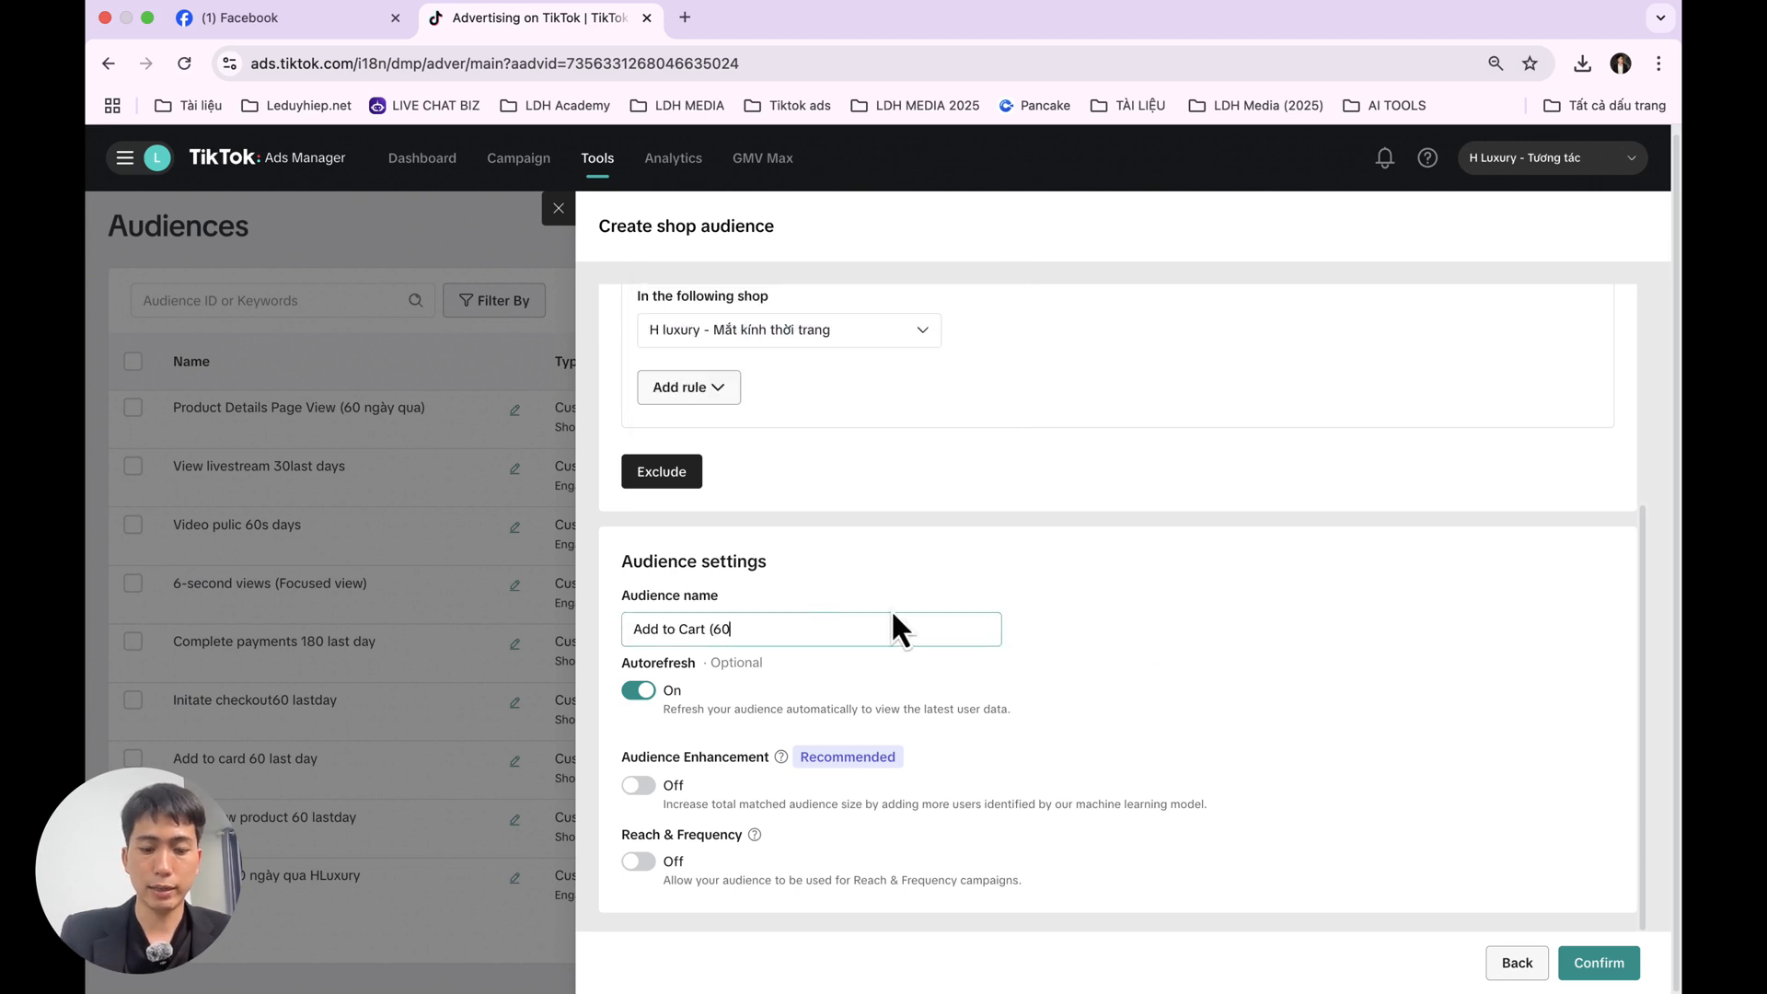
{"action": "key", "text": "BackSpace"}
{"action": "key", "text": "BackSpace"}
{"action": "key", "text": "BackSpace"}
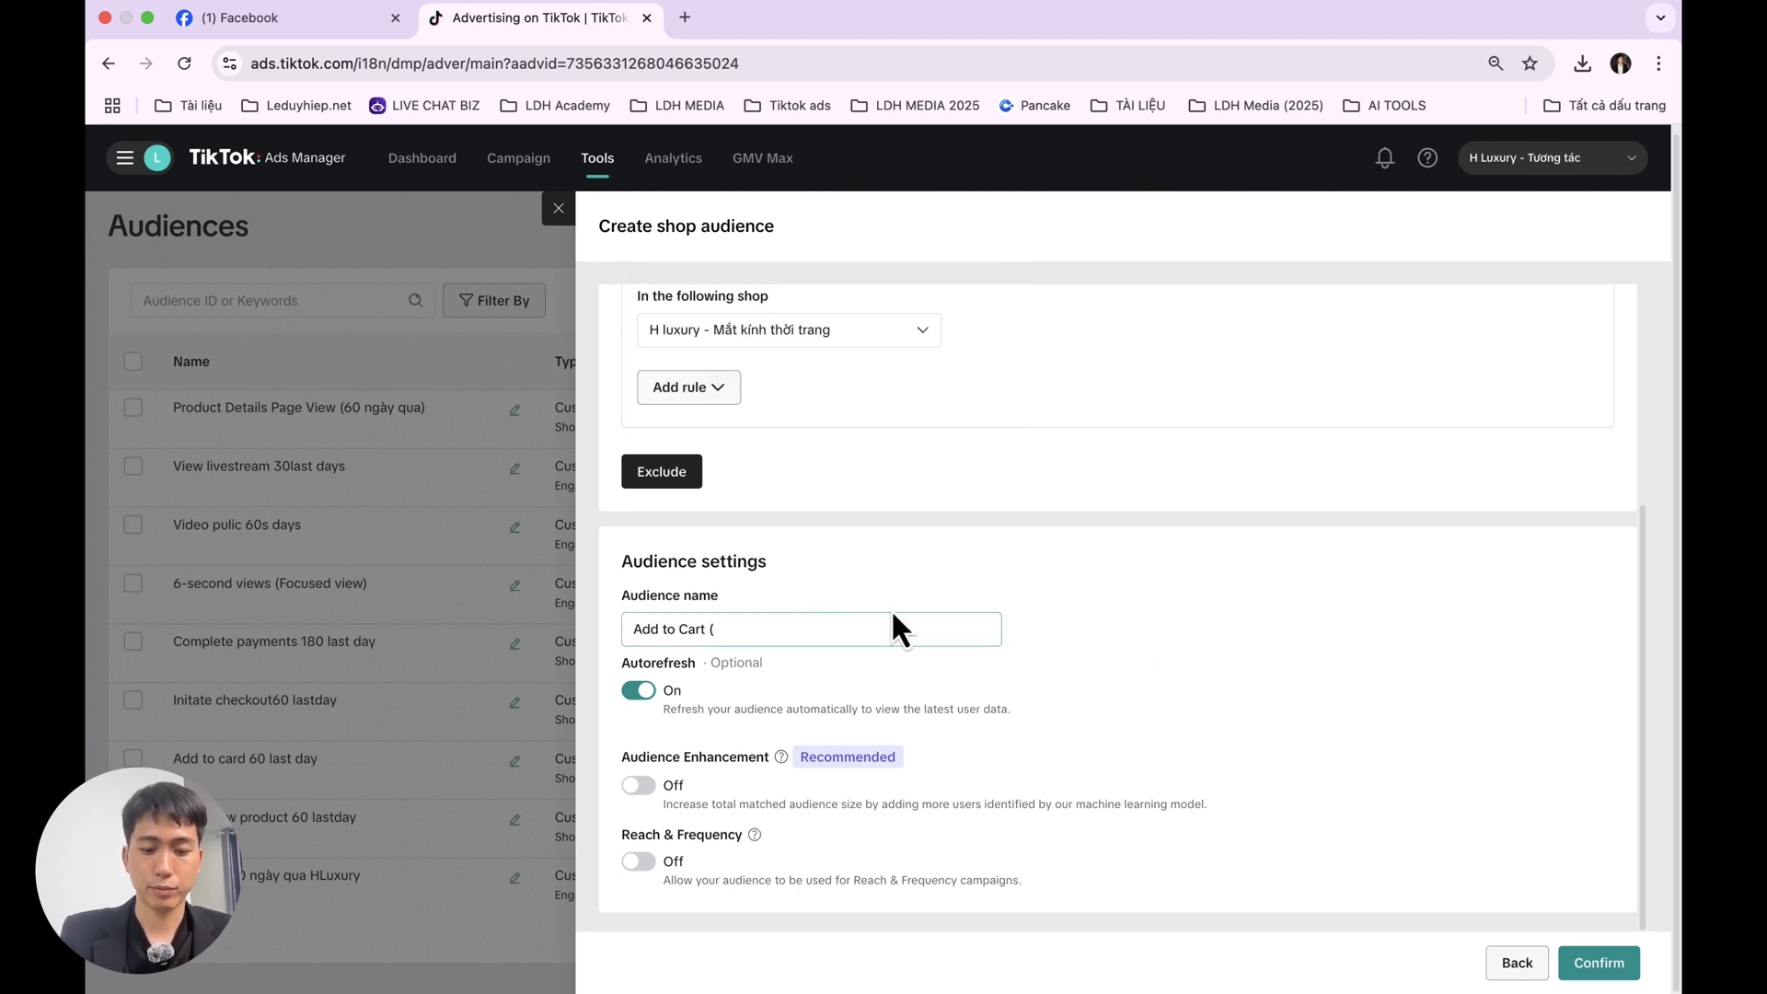
{"action": "type", "text": "last 60"}
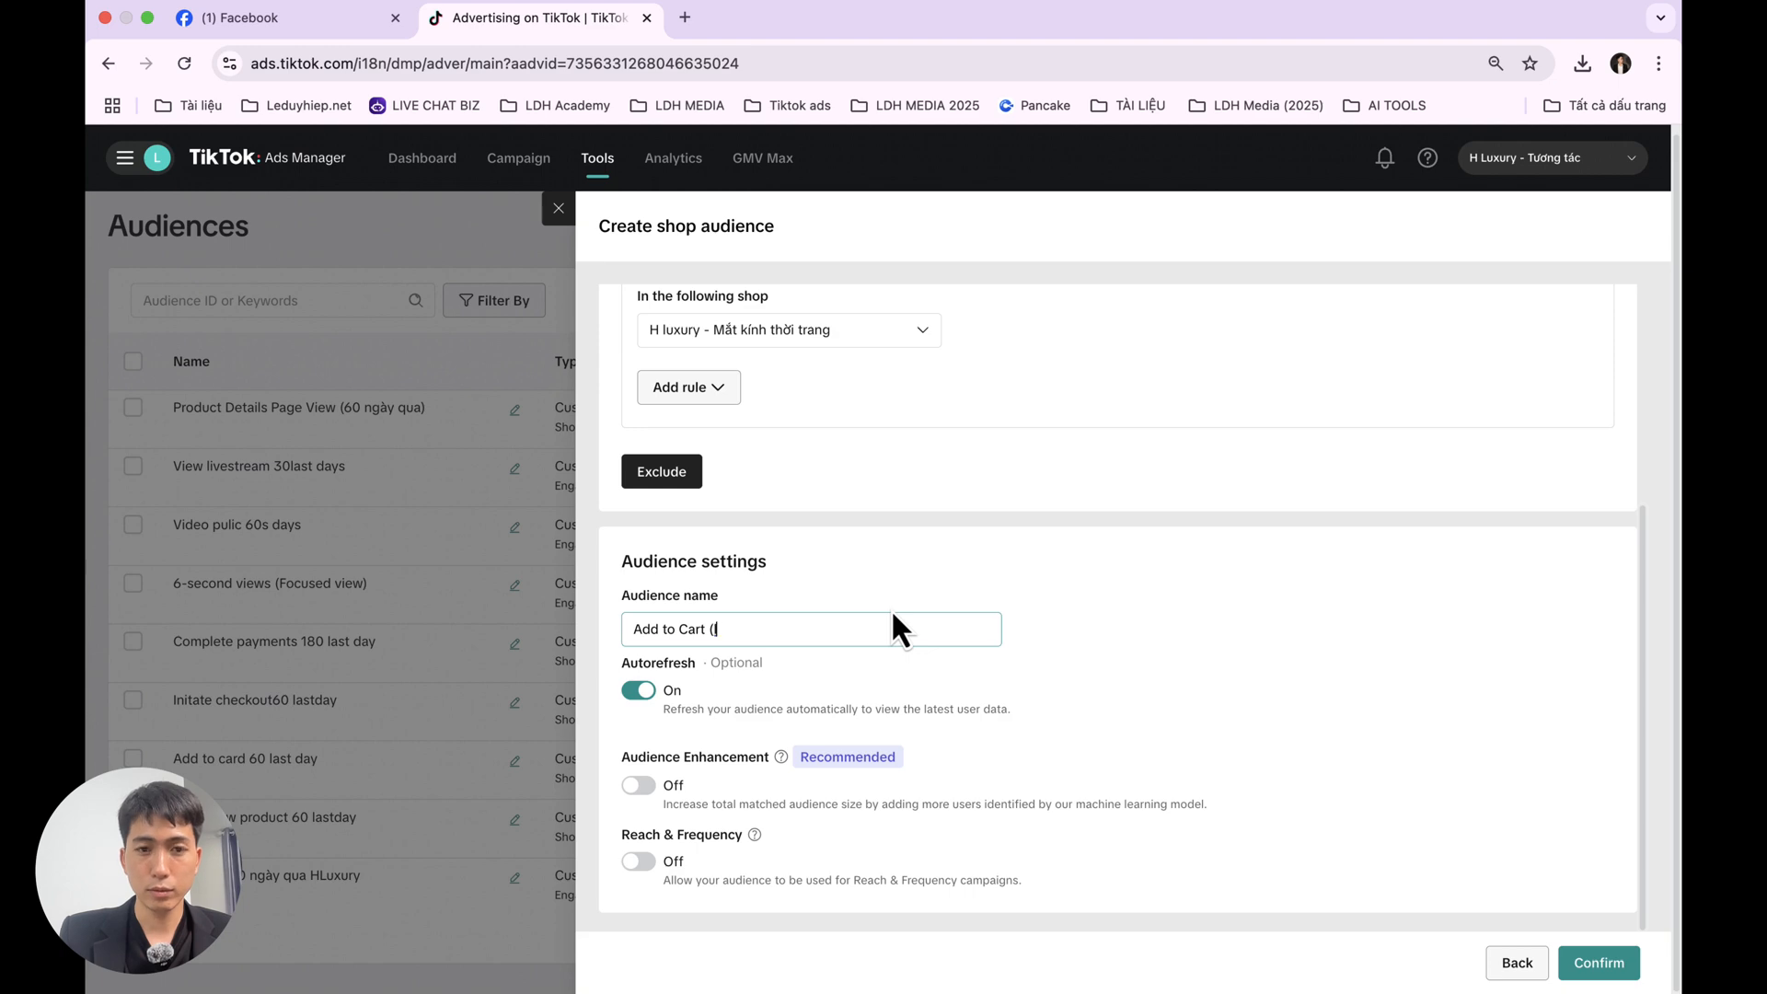
{"action": "type", "text": "dáy)"}
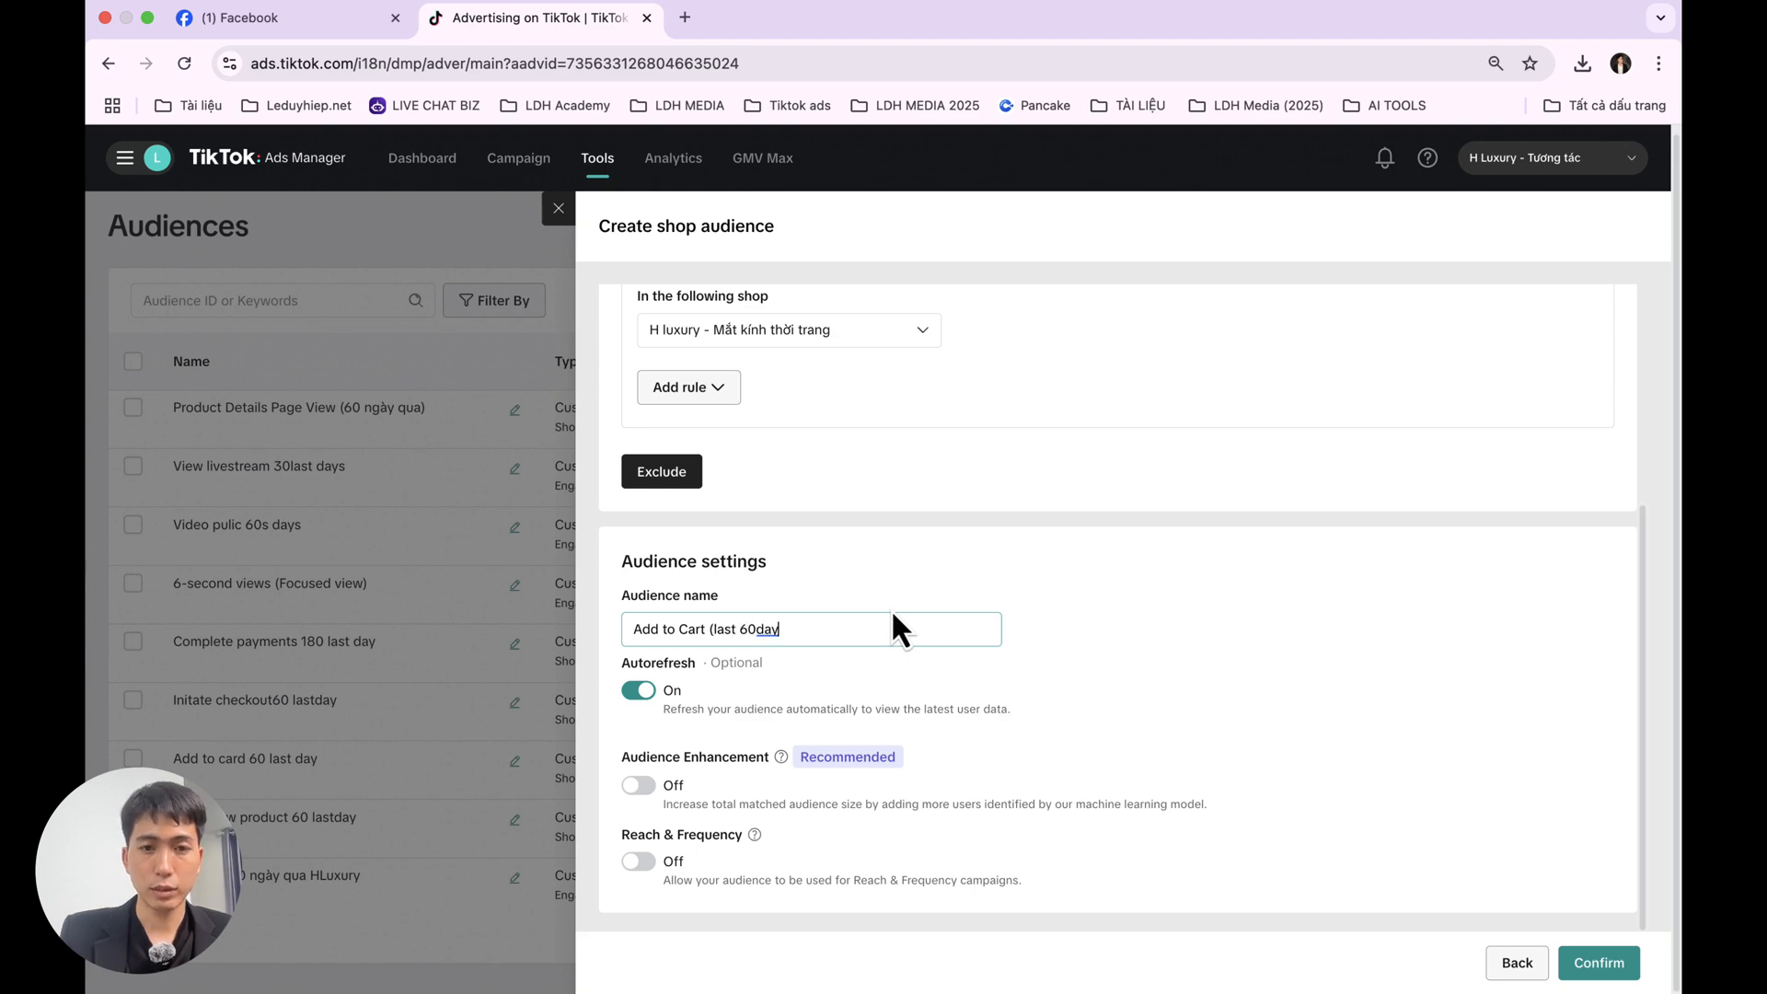
{"action": "left_click", "coordinate": [1617, 963]}
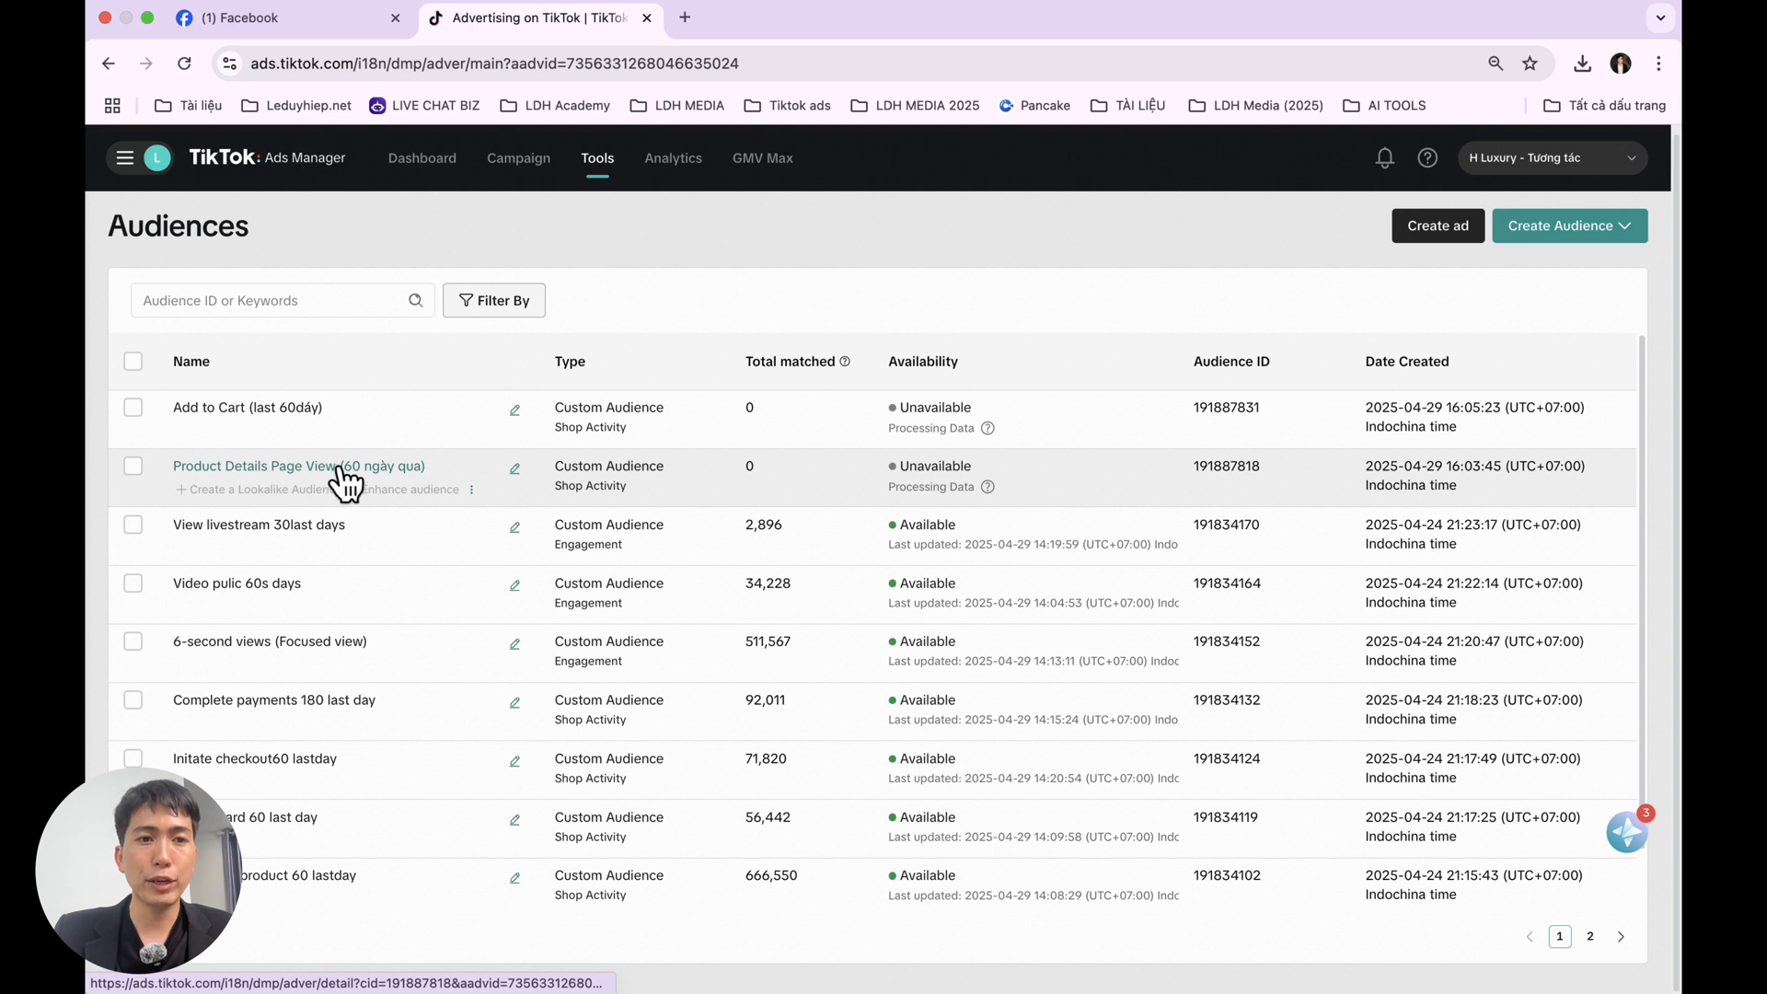
- Start another custom audience from the audiences list, using the Shop Activity type
{"action": "scroll", "coordinate": [976, 543], "scroll_direction": "up", "scroll_amount": 1}
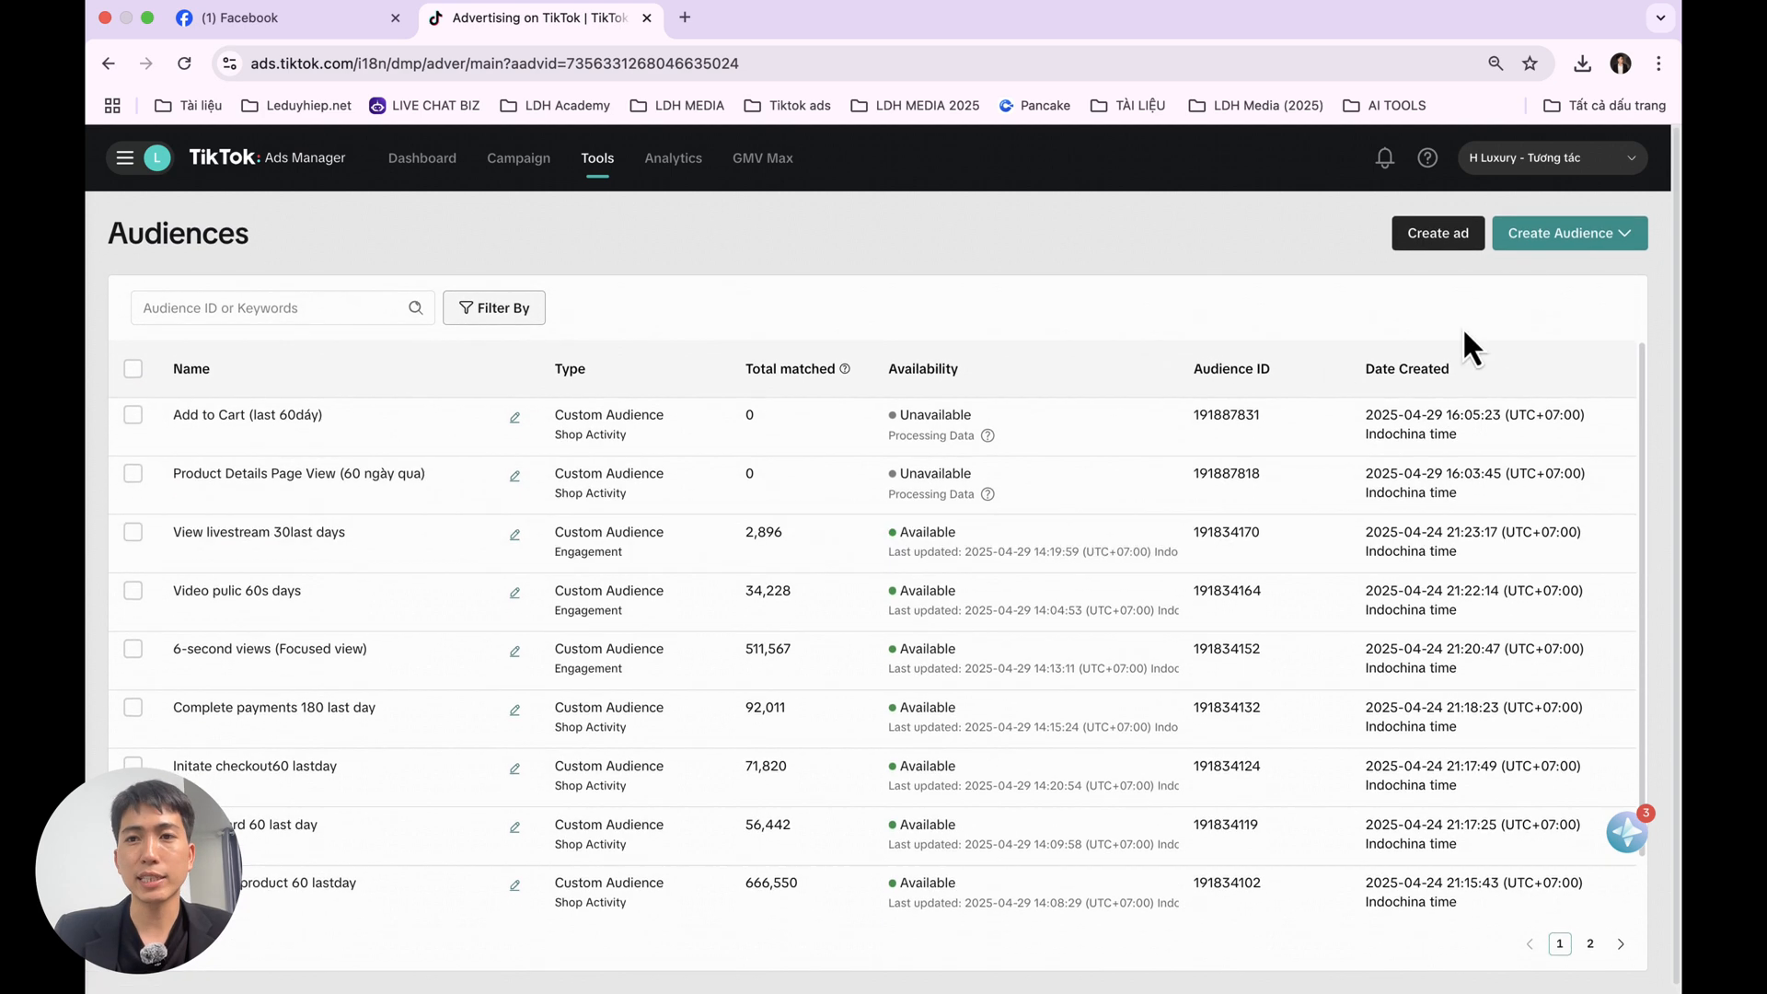
{"action": "left_click", "coordinate": [1566, 241]}
{"action": "left_click", "coordinate": [1554, 276]}
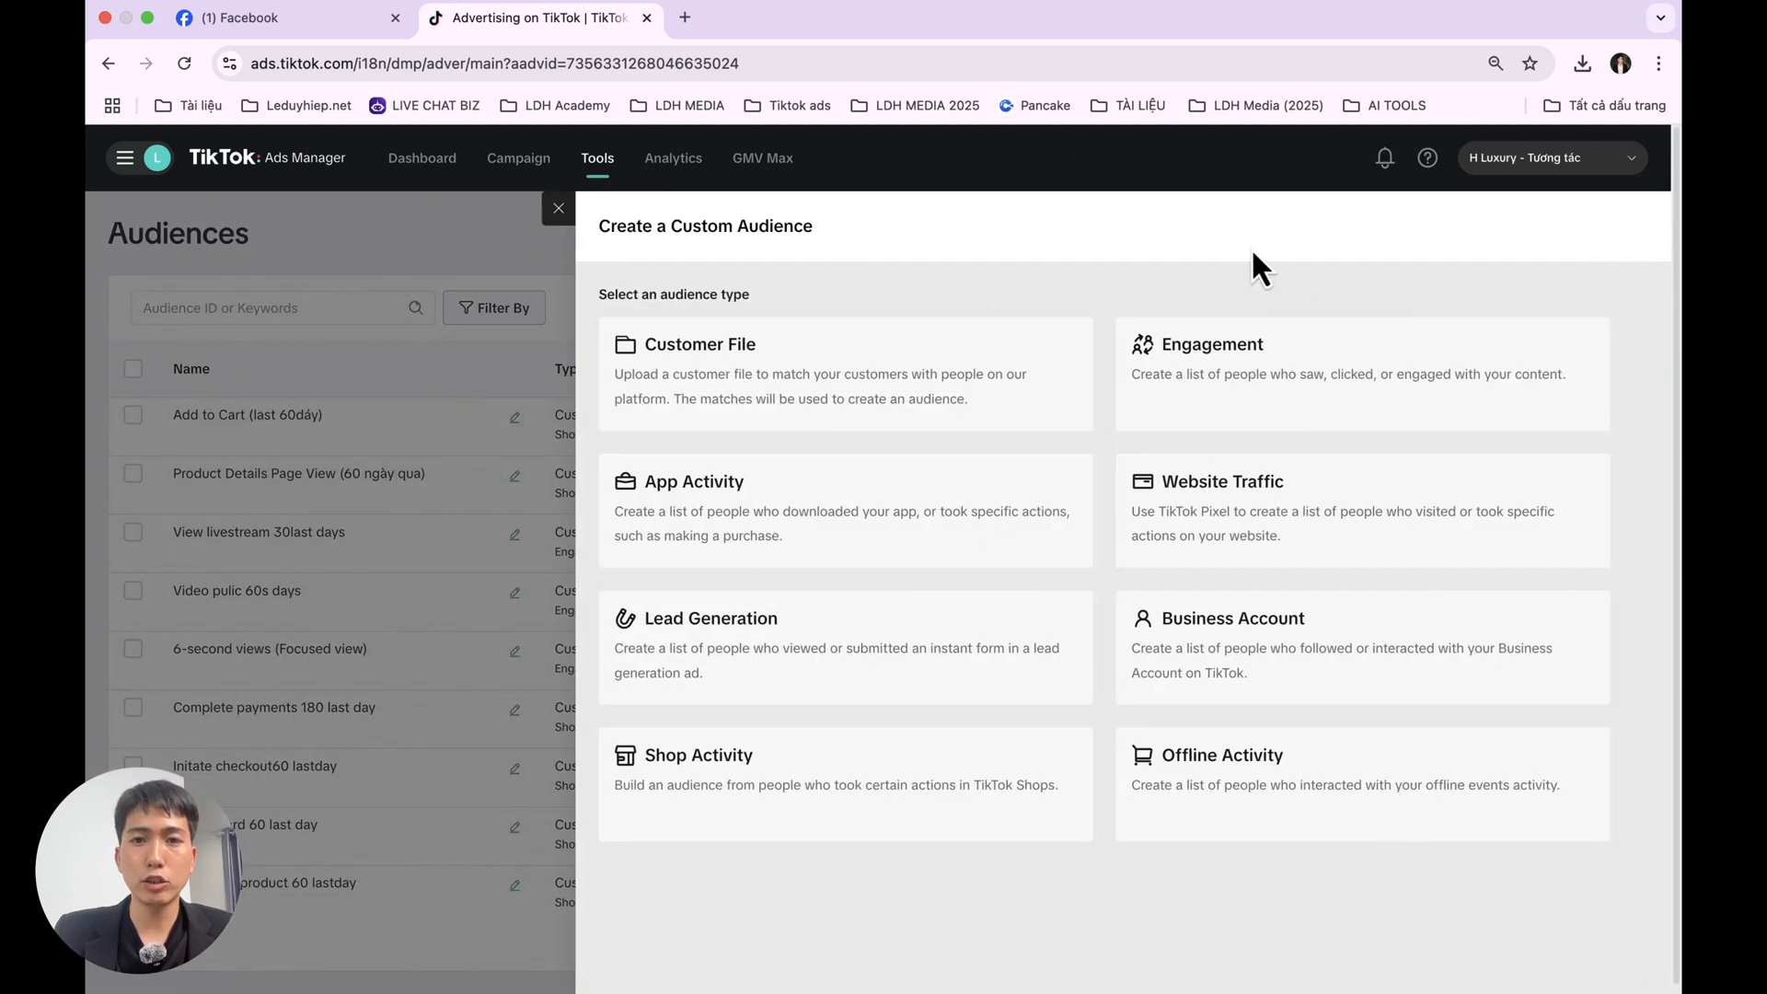
{"action": "left_click", "coordinate": [709, 783]}
- Include people who performed Initiate Checkout in the past 60 days in the shop H luxury - Mắt kính thời trang
{"action": "left_click", "coordinate": [749, 591]}
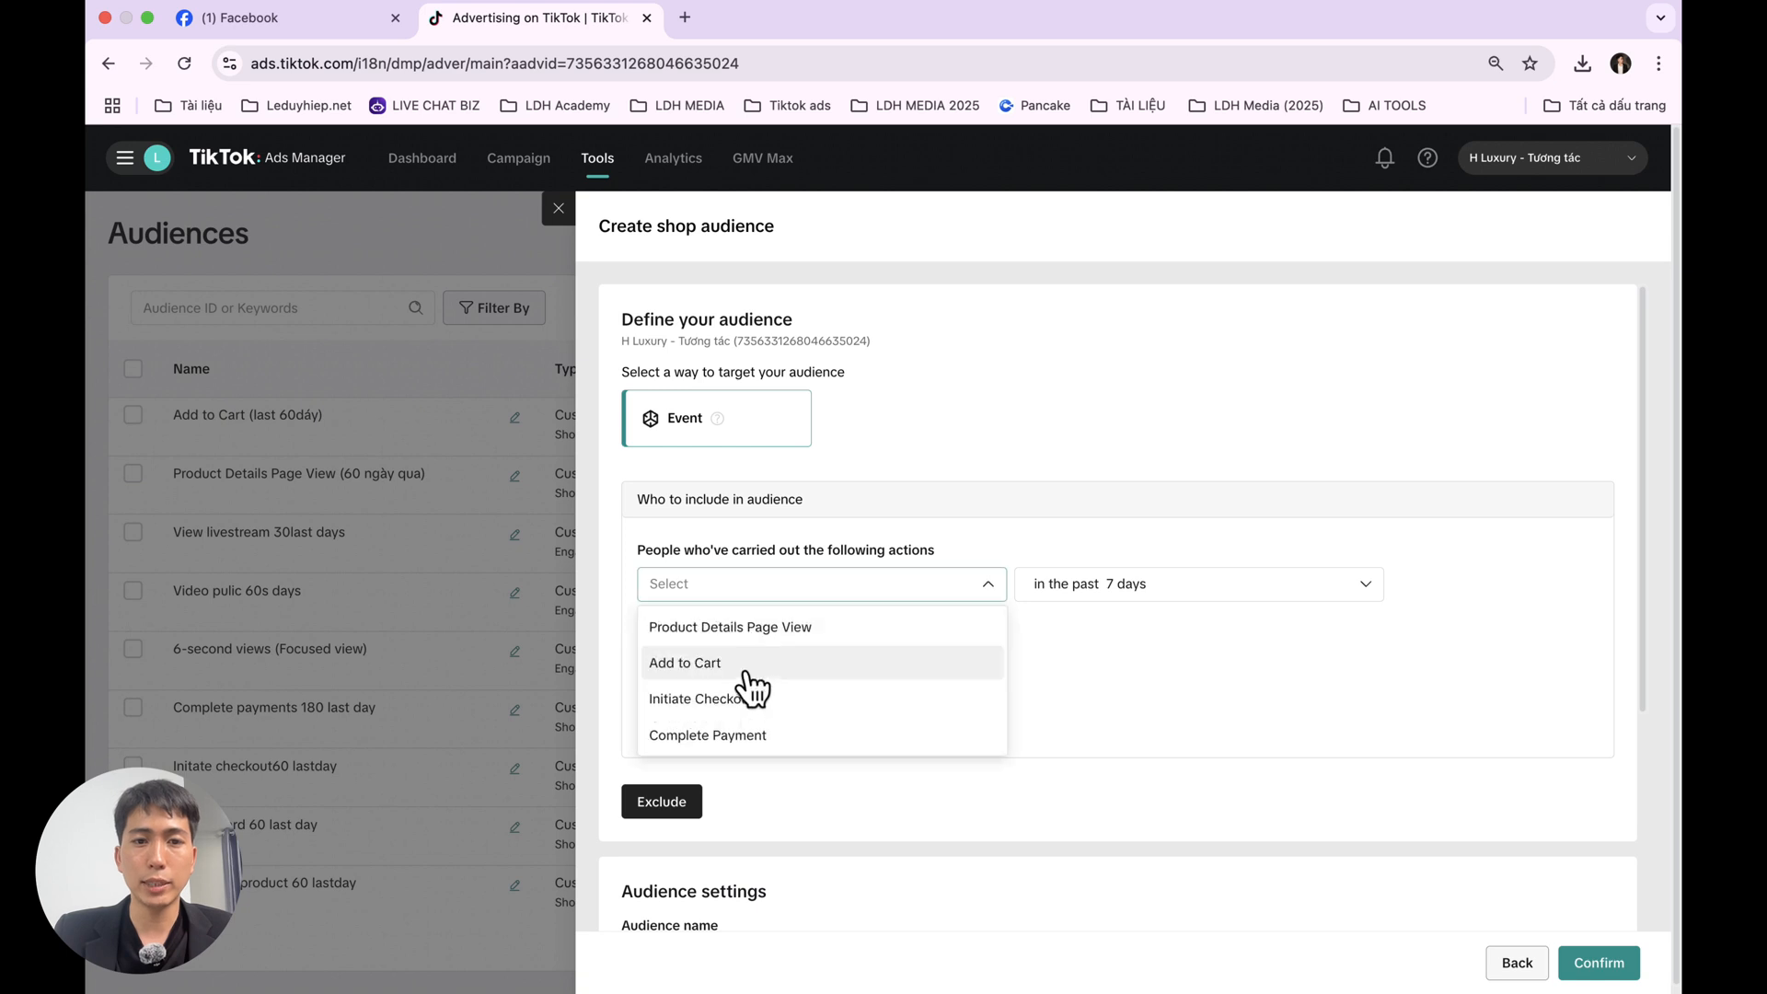
{"action": "left_click", "coordinate": [742, 704]}
{"action": "left_click", "coordinate": [1112, 607]}
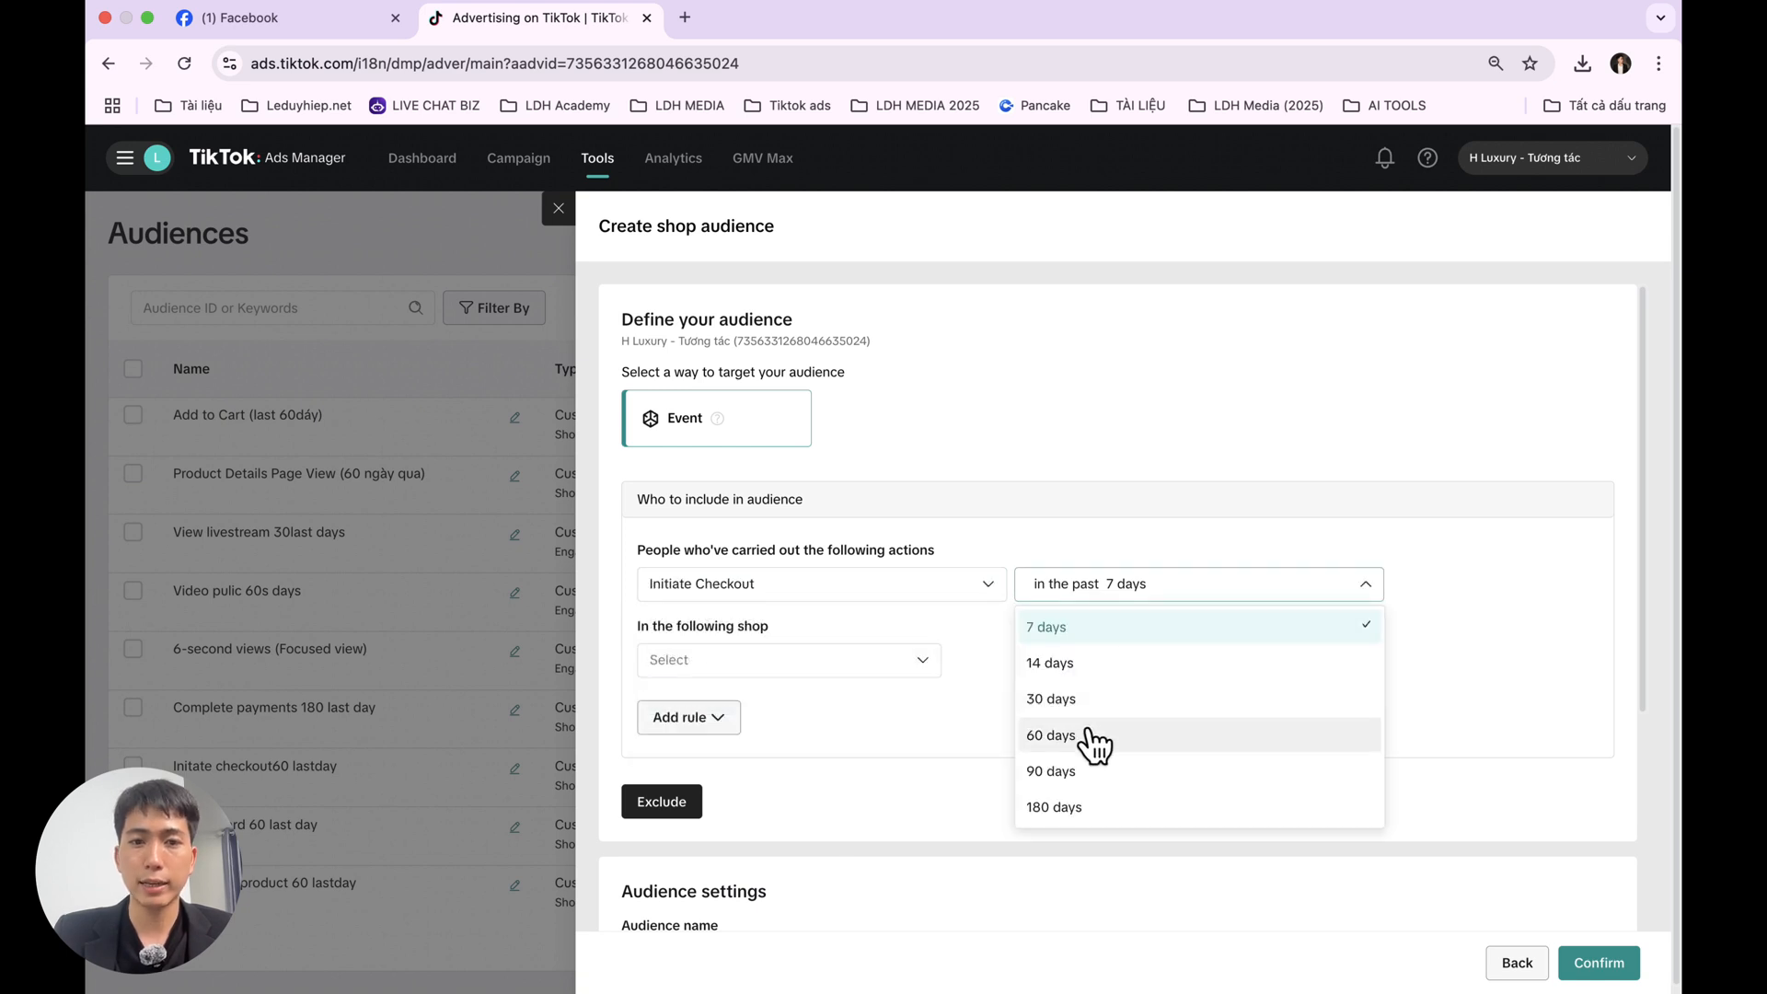
{"action": "left_click", "coordinate": [1098, 736]}
{"action": "left_click", "coordinate": [716, 665]}
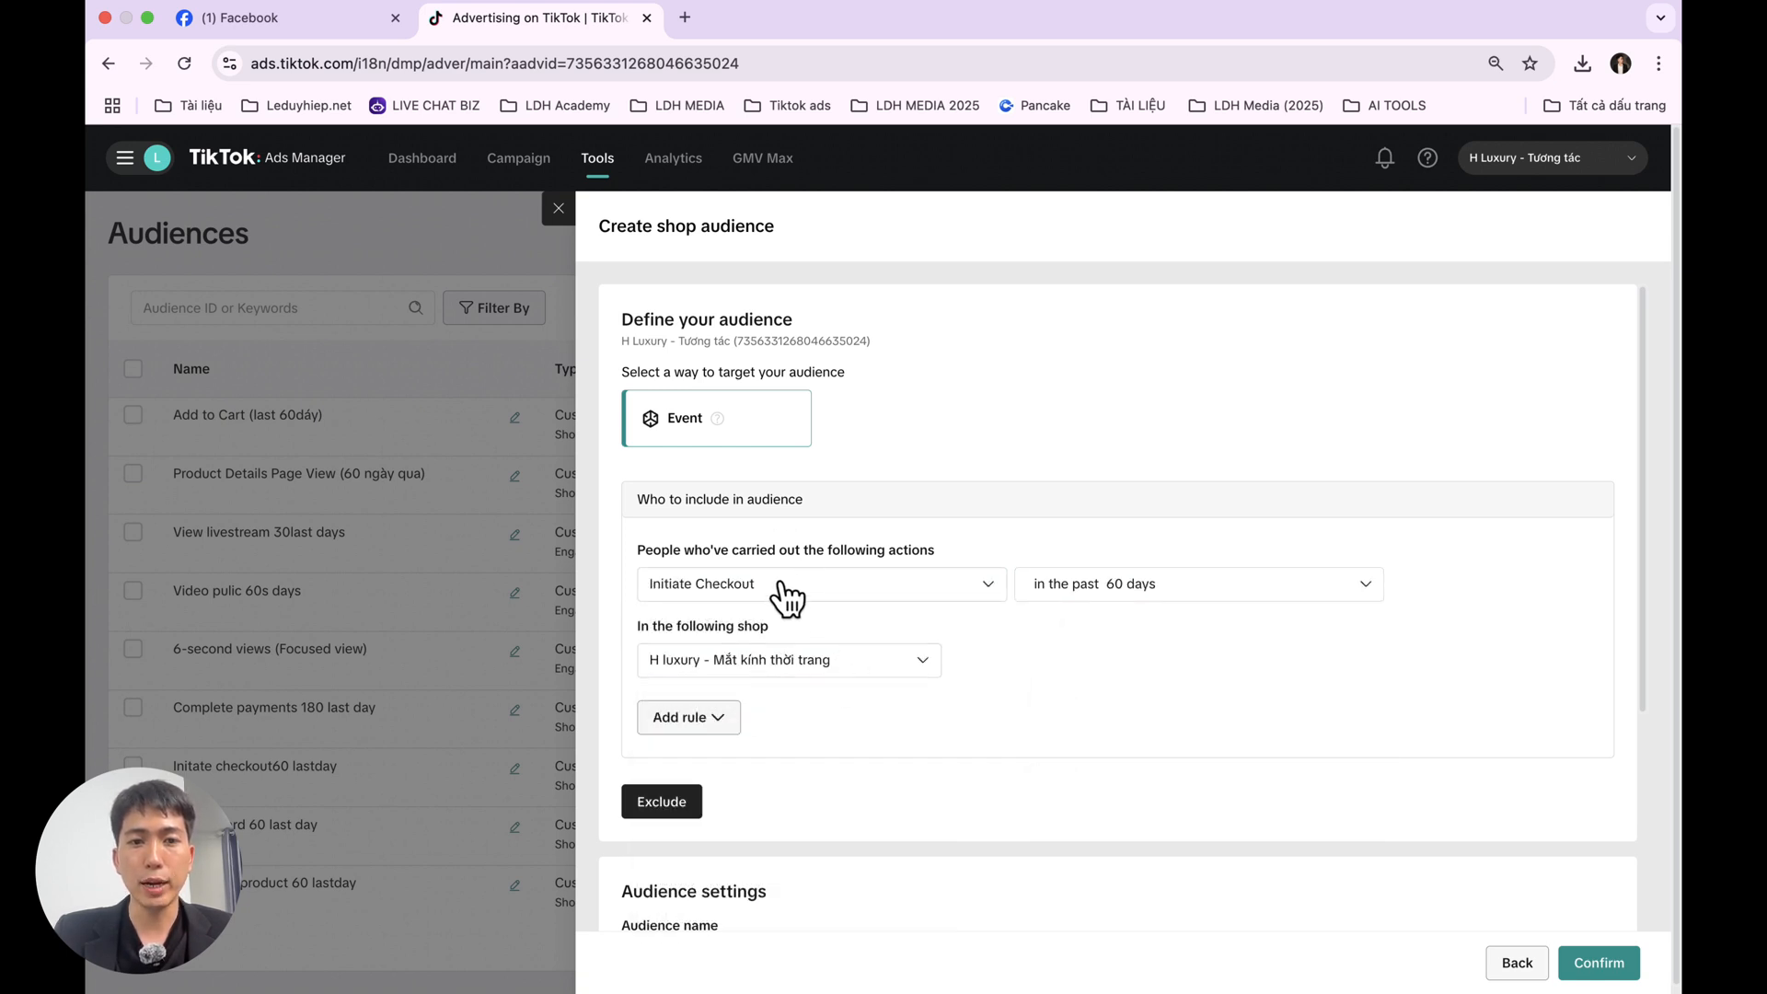
- Name the shop audience "Initiate Checkout (Last 60 days)" and confirm its creation
{"action": "left_click_drag", "start_coordinate": [782, 592], "coordinate": [610, 591]}
{"action": "scroll", "coordinate": [991, 644], "scroll_direction": "down", "scroll_amount": 4}
{"action": "left_click", "coordinate": [737, 628]}
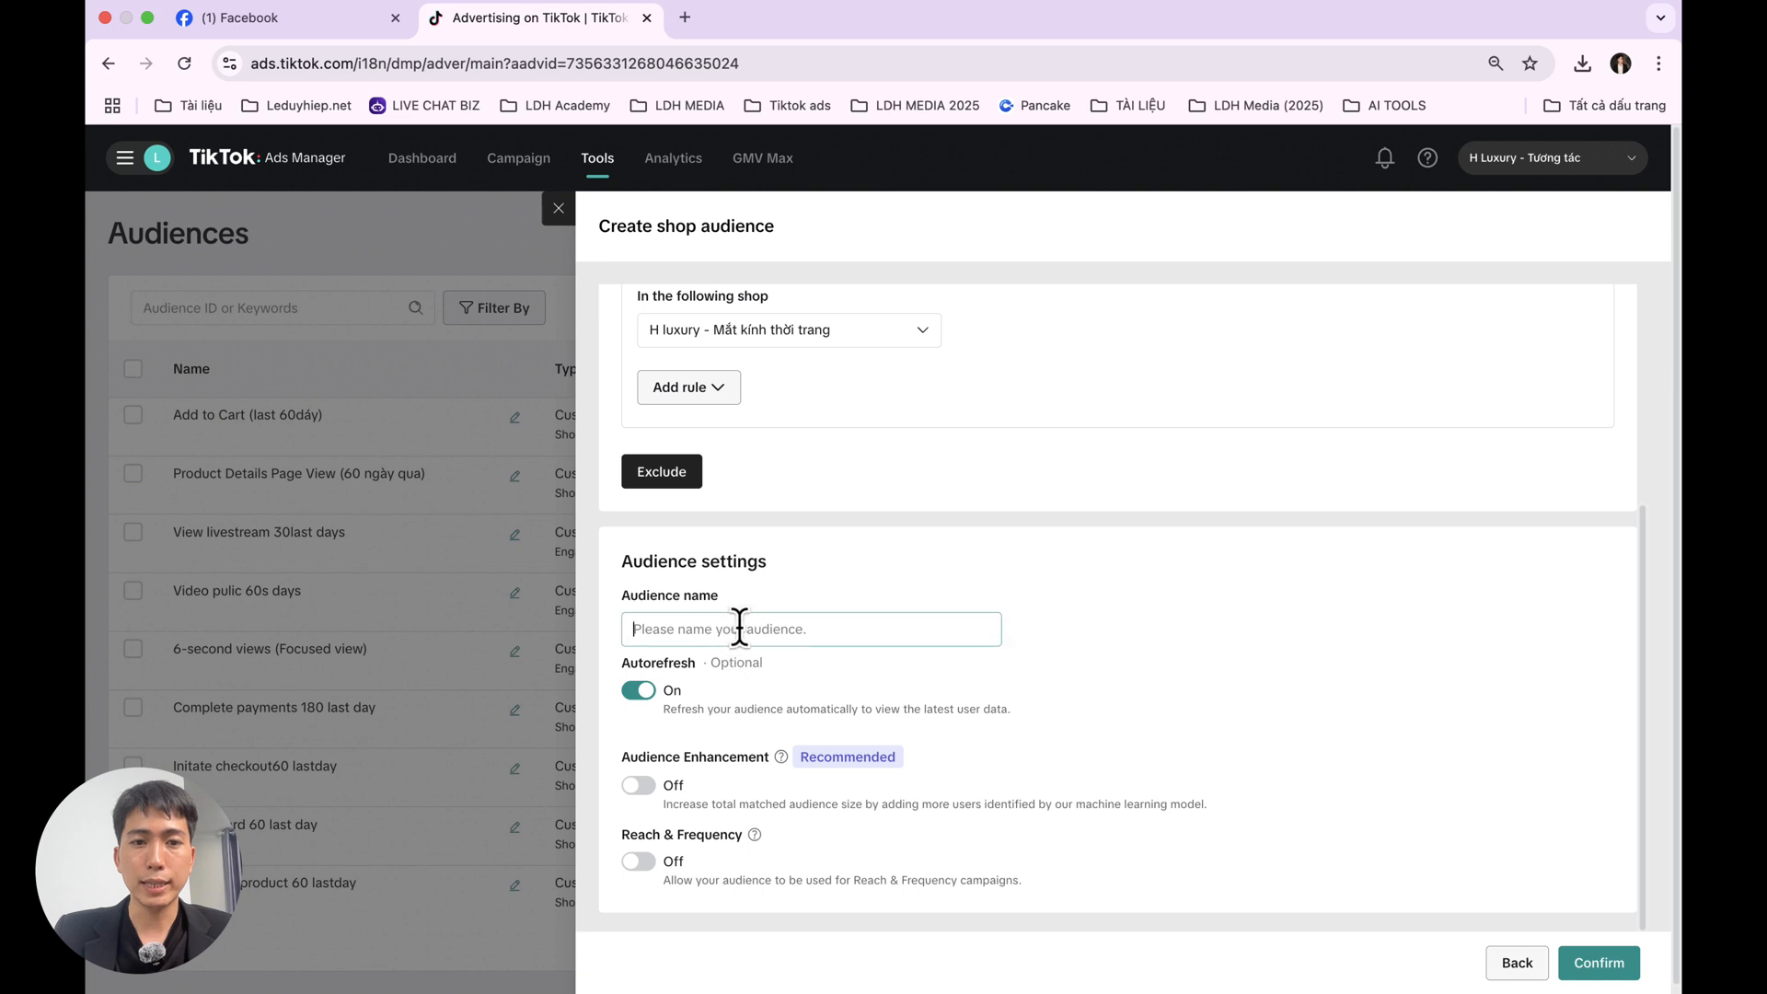
{"action": "key", "text": "ctrl+v"}
{"action": "type", "text": "(Last "}
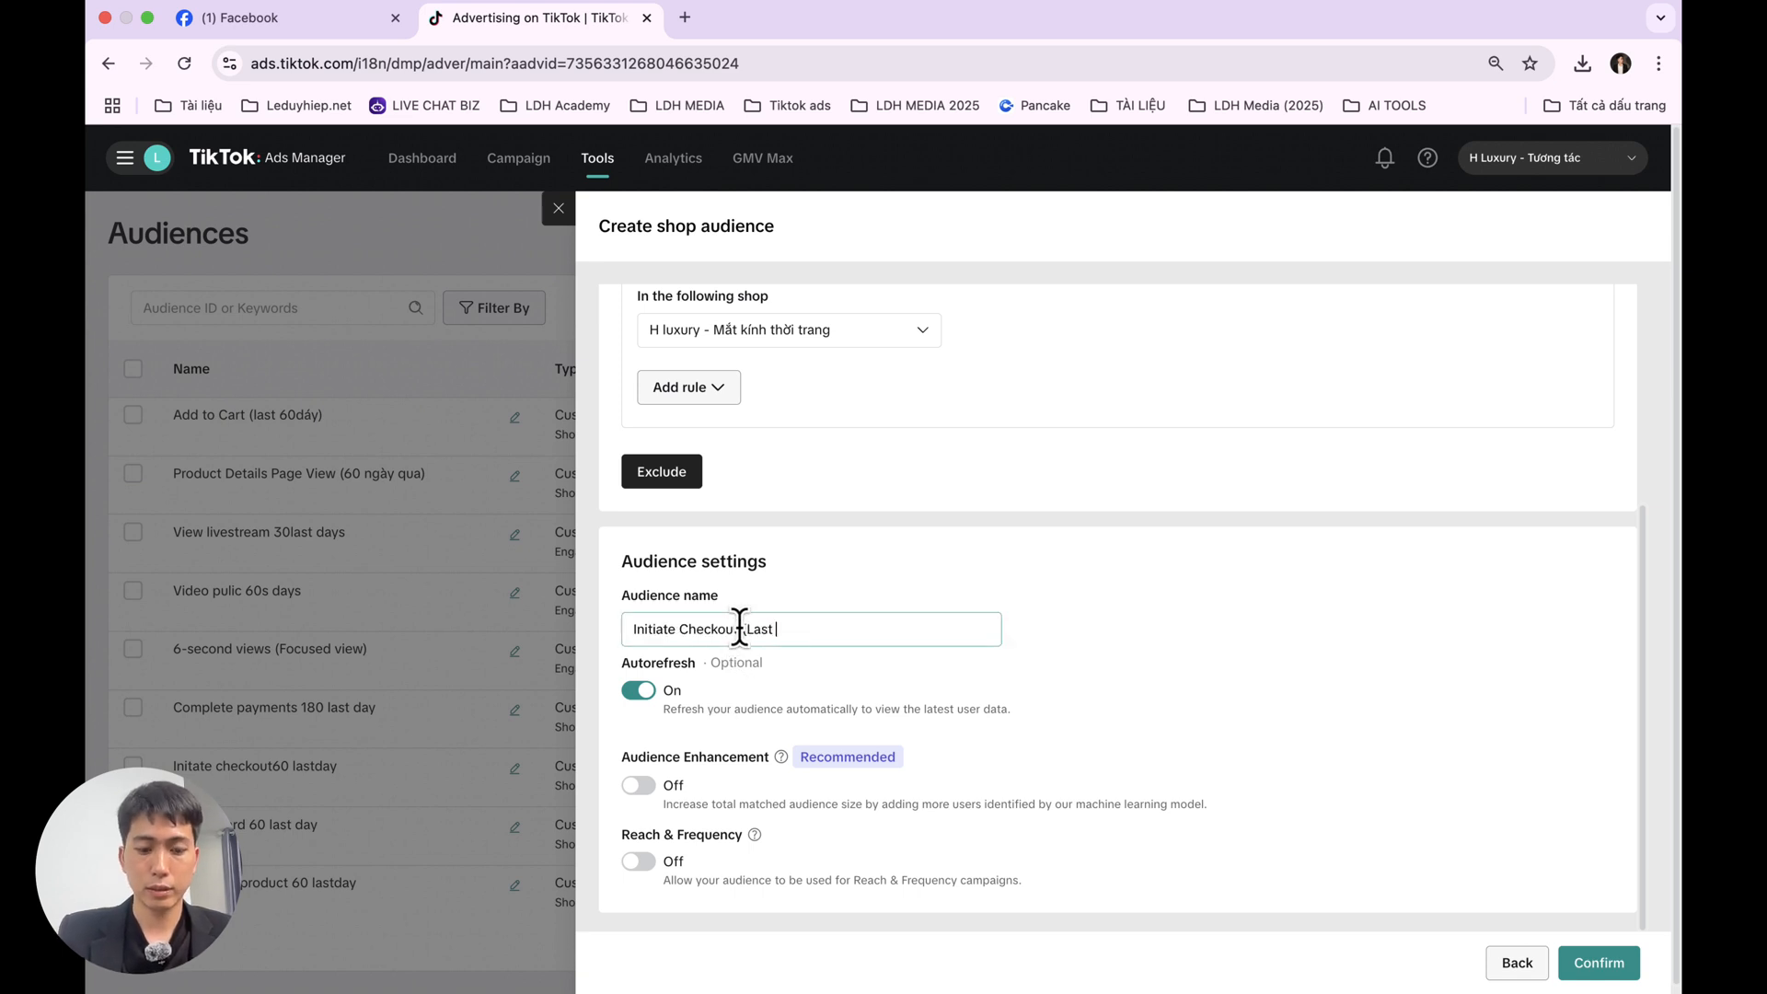
{"action": "type", "text": "60 days)"}
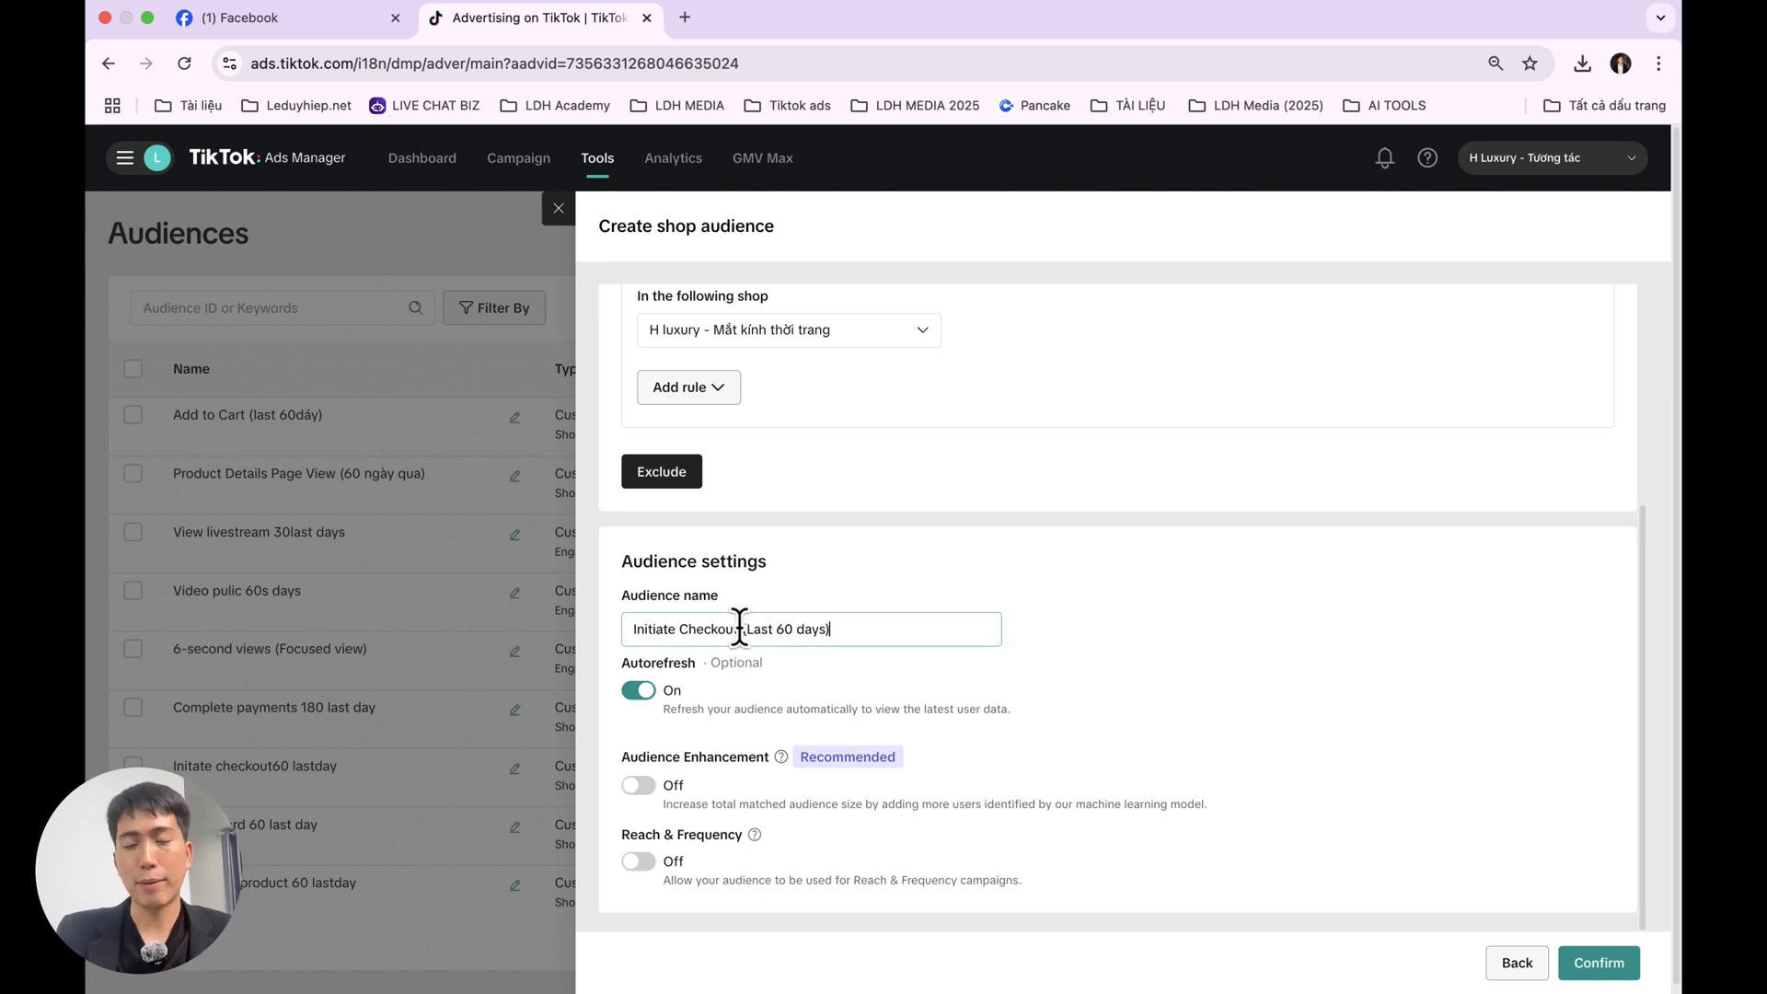
{"action": "left_click", "coordinate": [1585, 961]}
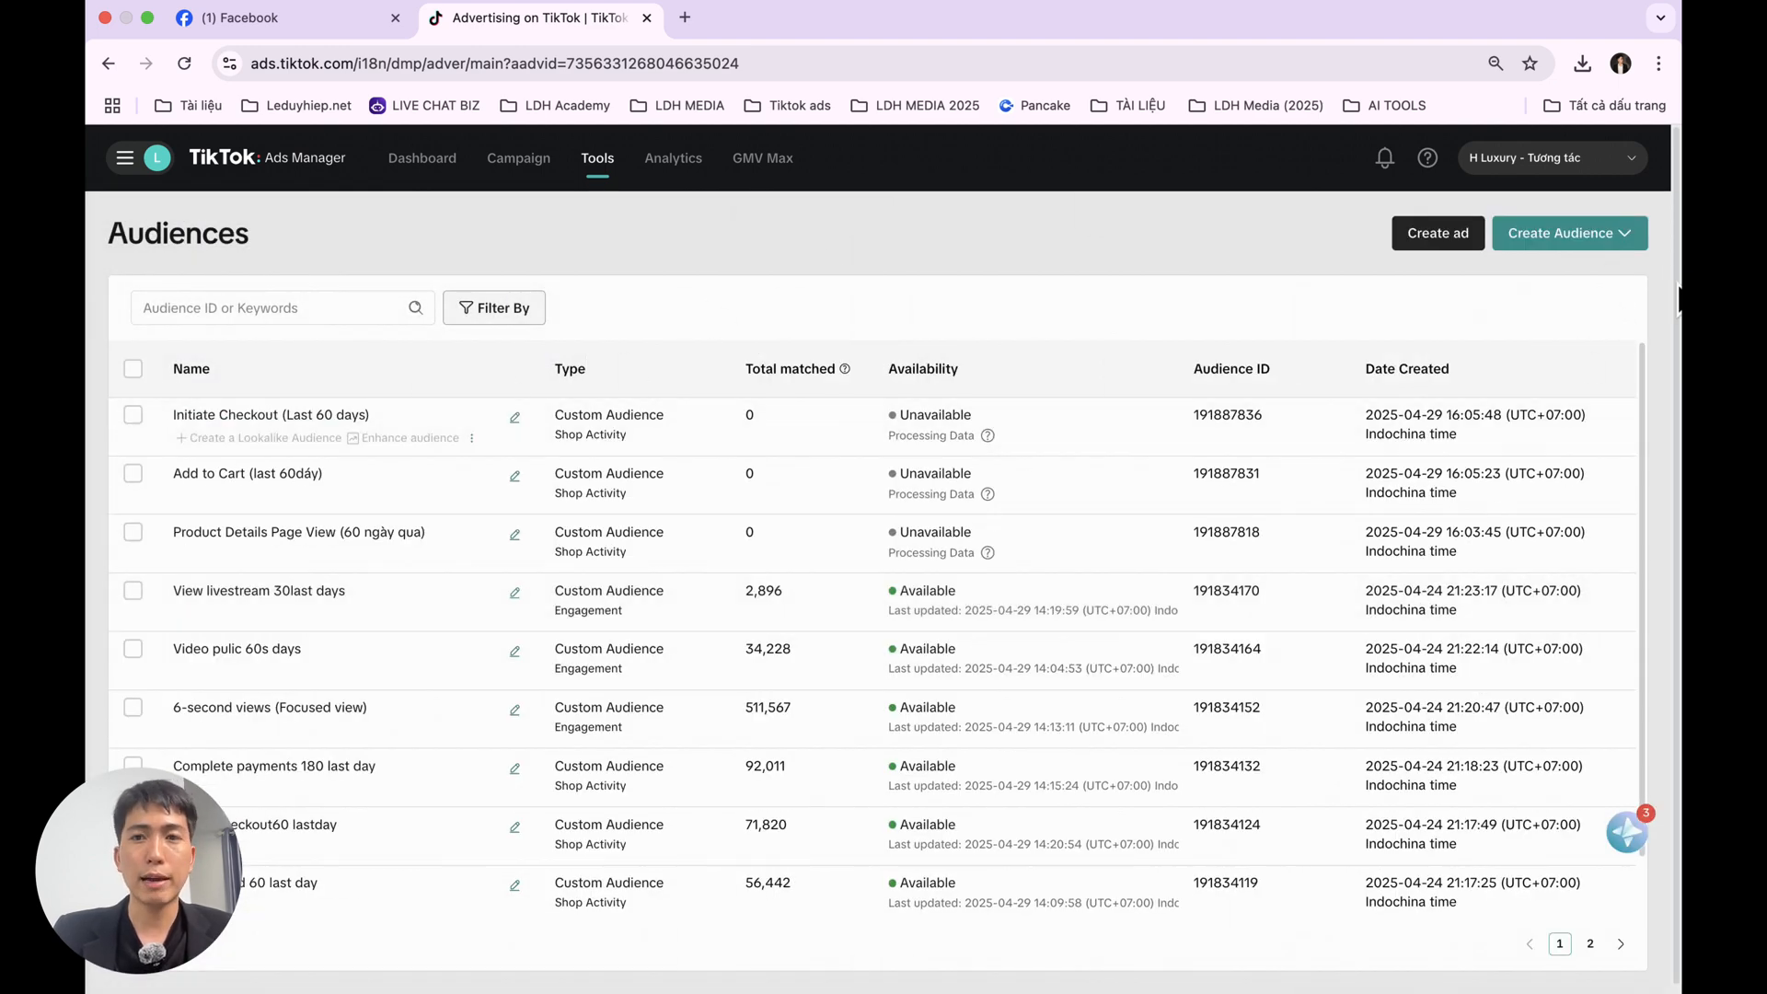
- Start one more Shop Activity custom audience
{"action": "left_click", "coordinate": [1593, 242]}
{"action": "left_click", "coordinate": [1528, 277]}
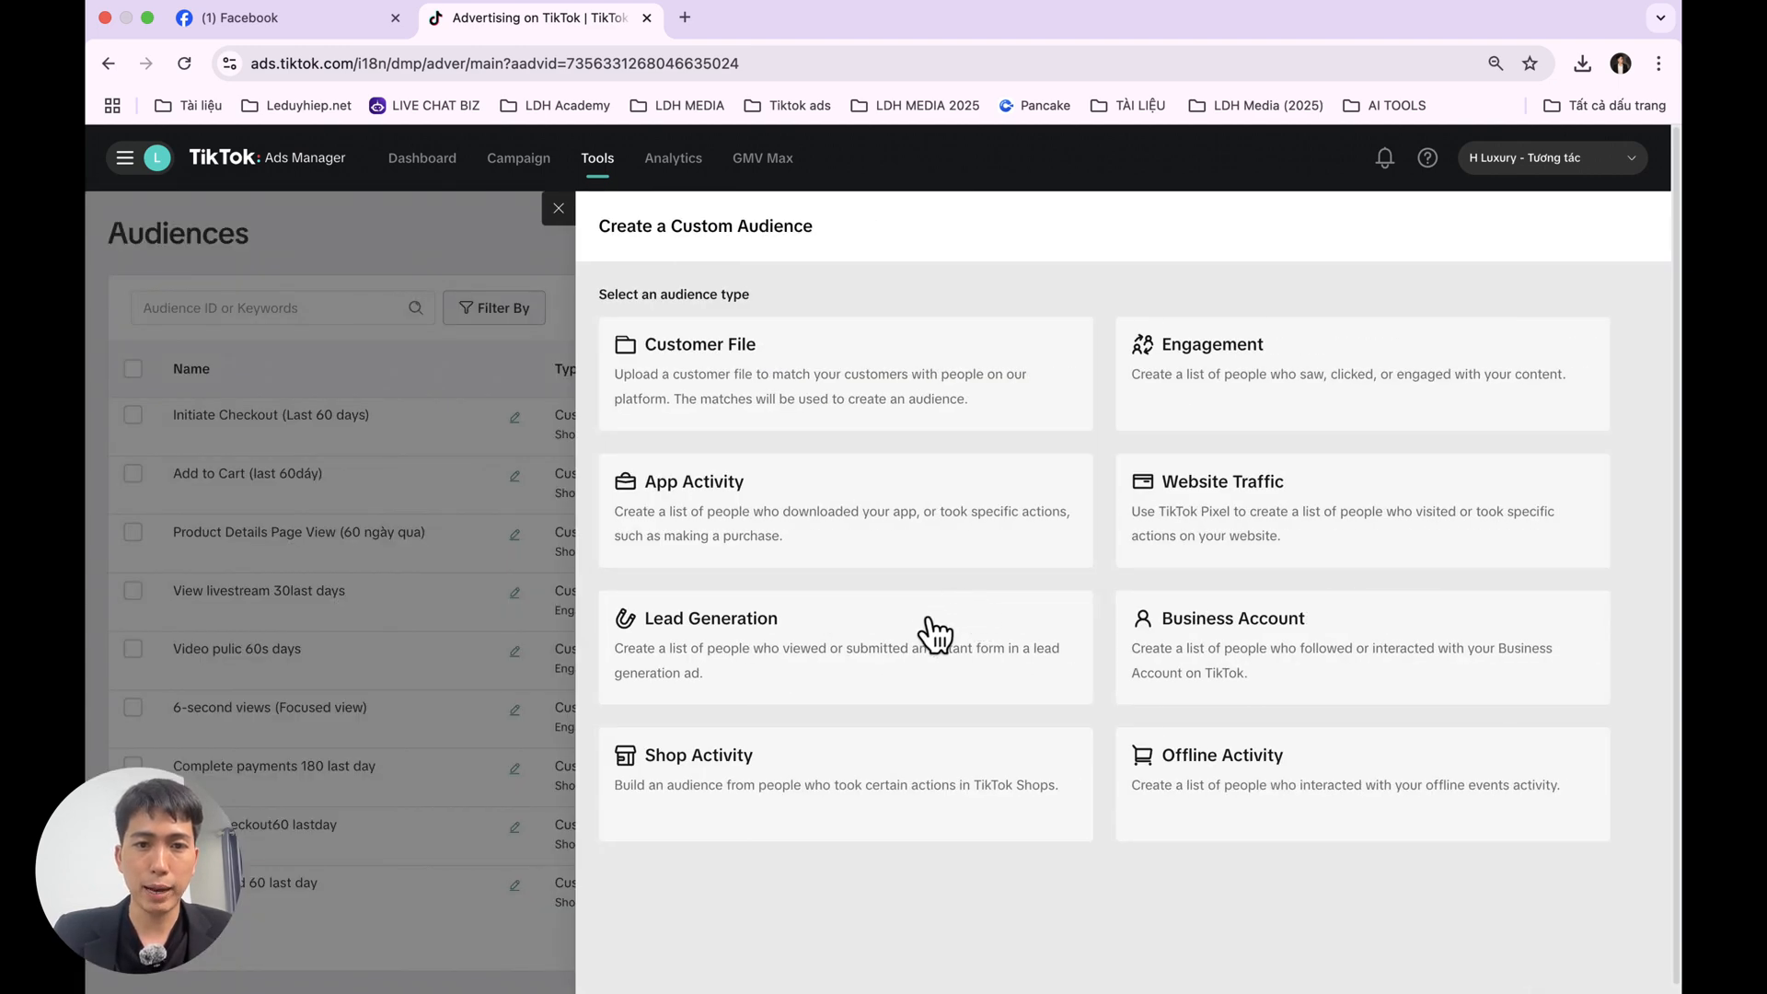
{"action": "left_click", "coordinate": [732, 782]}
- Include people who performed Complete Payment in the past 60 days in the shop H luxury - Mắt kính thời trang
{"action": "left_click", "coordinate": [734, 593]}
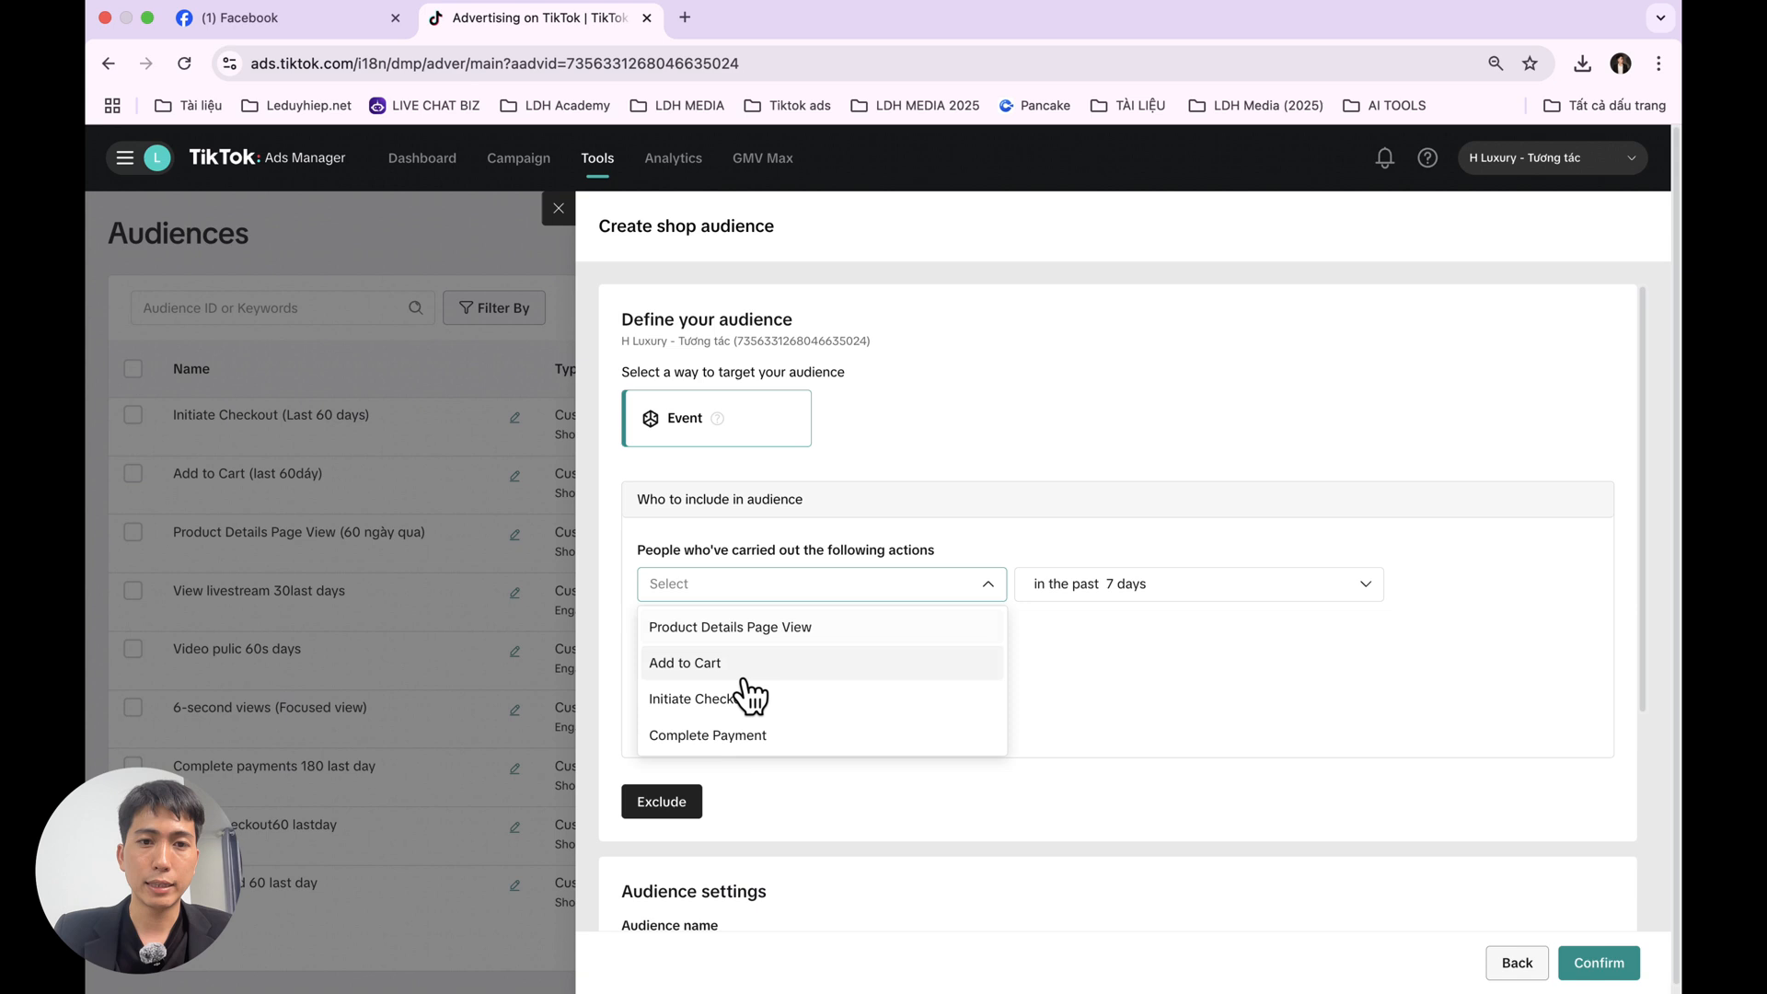
{"action": "left_click", "coordinate": [722, 745]}
{"action": "left_click", "coordinate": [1093, 593]}
{"action": "left_click", "coordinate": [1052, 733]}
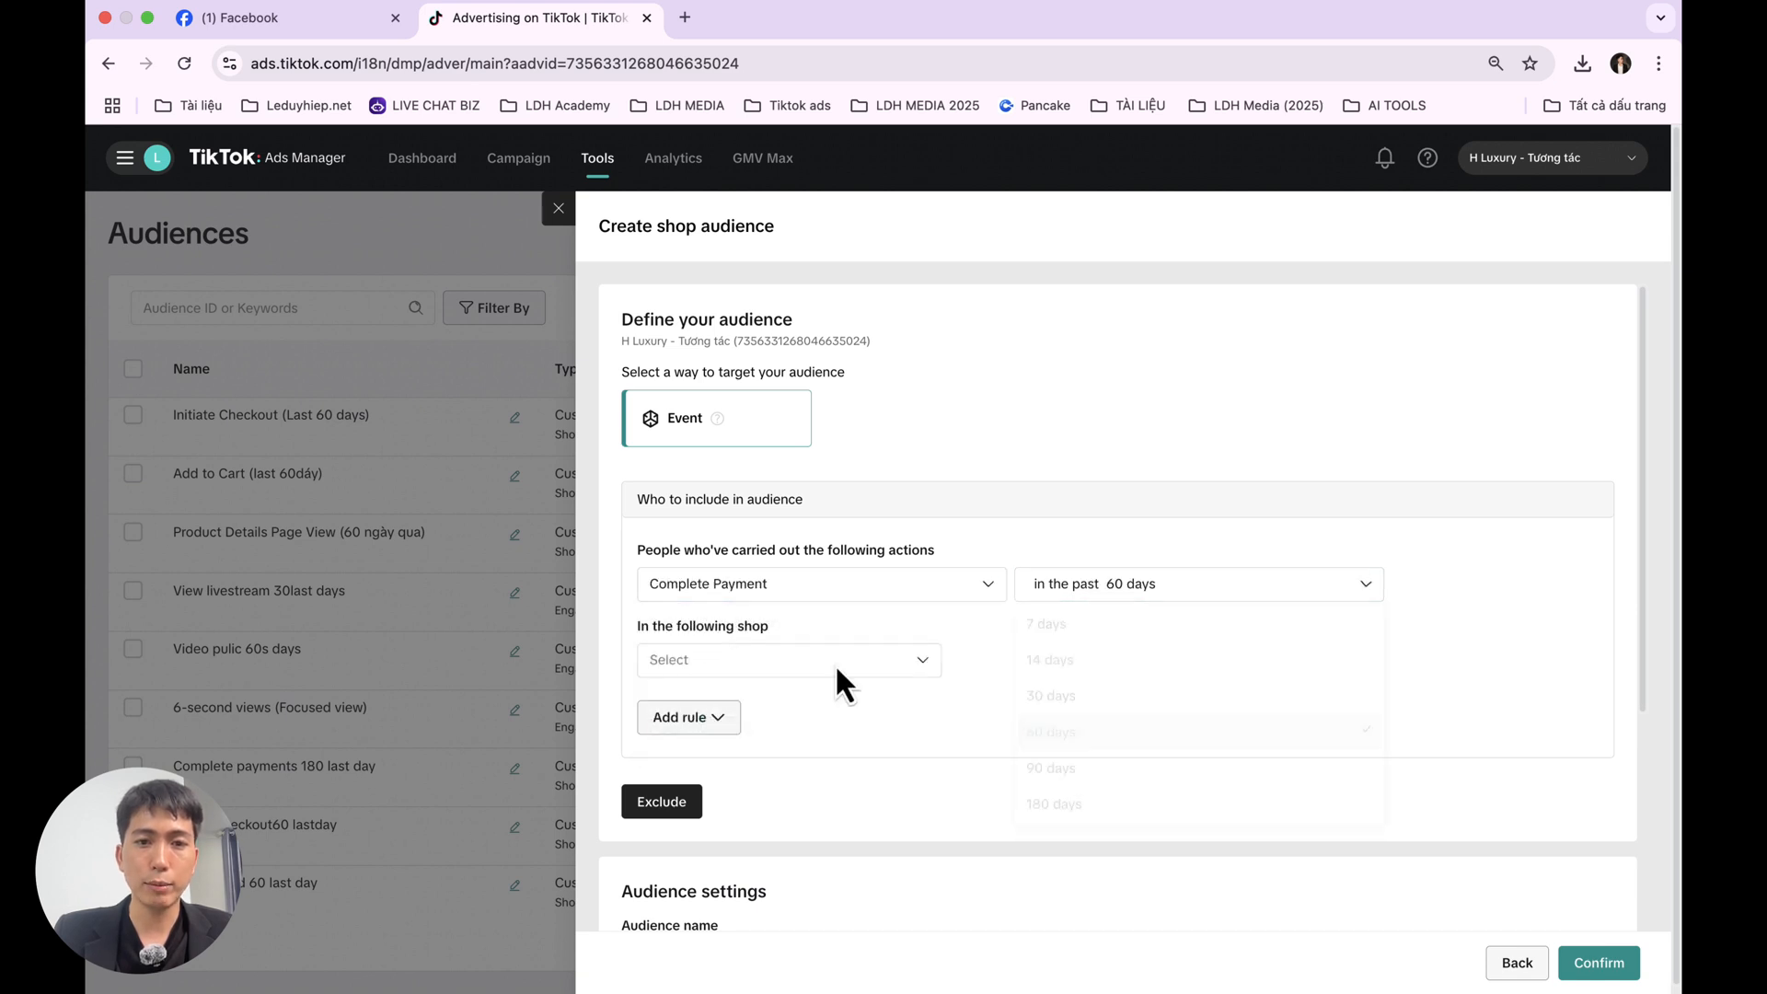
{"action": "left_click", "coordinate": [711, 661]}
{"action": "left_click", "coordinate": [740, 702]}
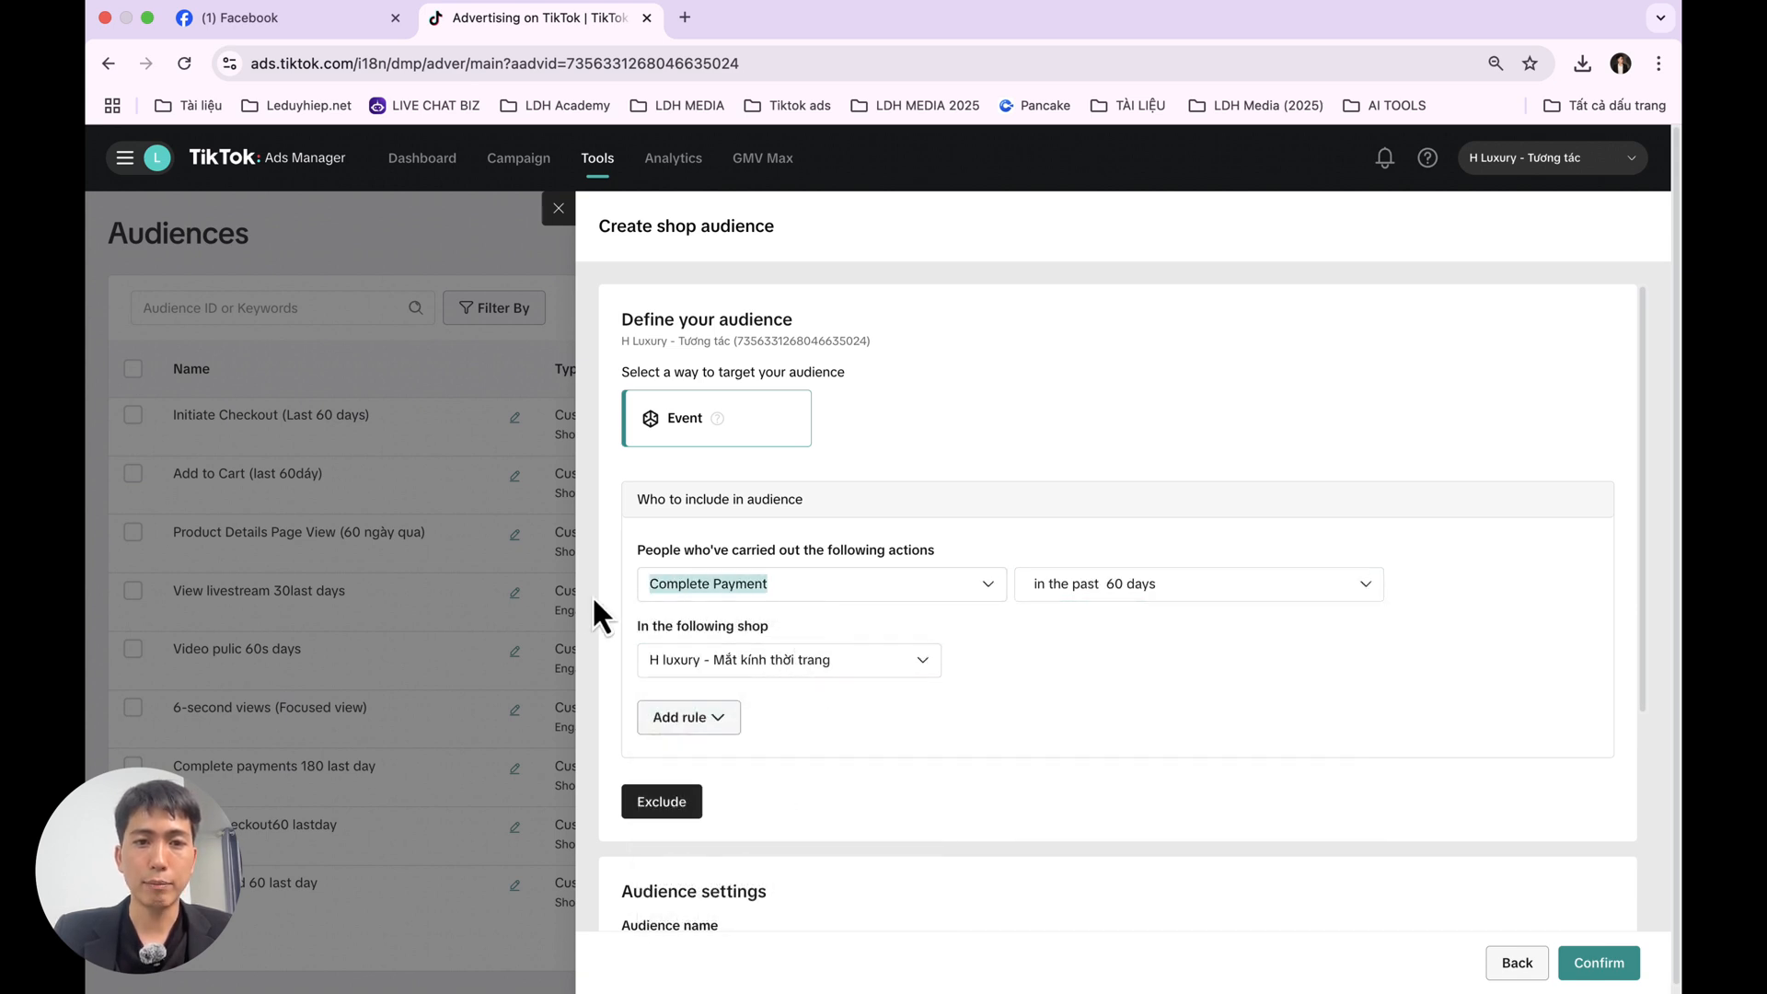
- Name the shop audience "Complete Payment Last 60 days"
{"action": "scroll", "coordinate": [1064, 631], "scroll_direction": "down", "scroll_amount": 5}
{"action": "left_click", "coordinate": [761, 629]}
{"action": "type", "text": "Complete Payment"}
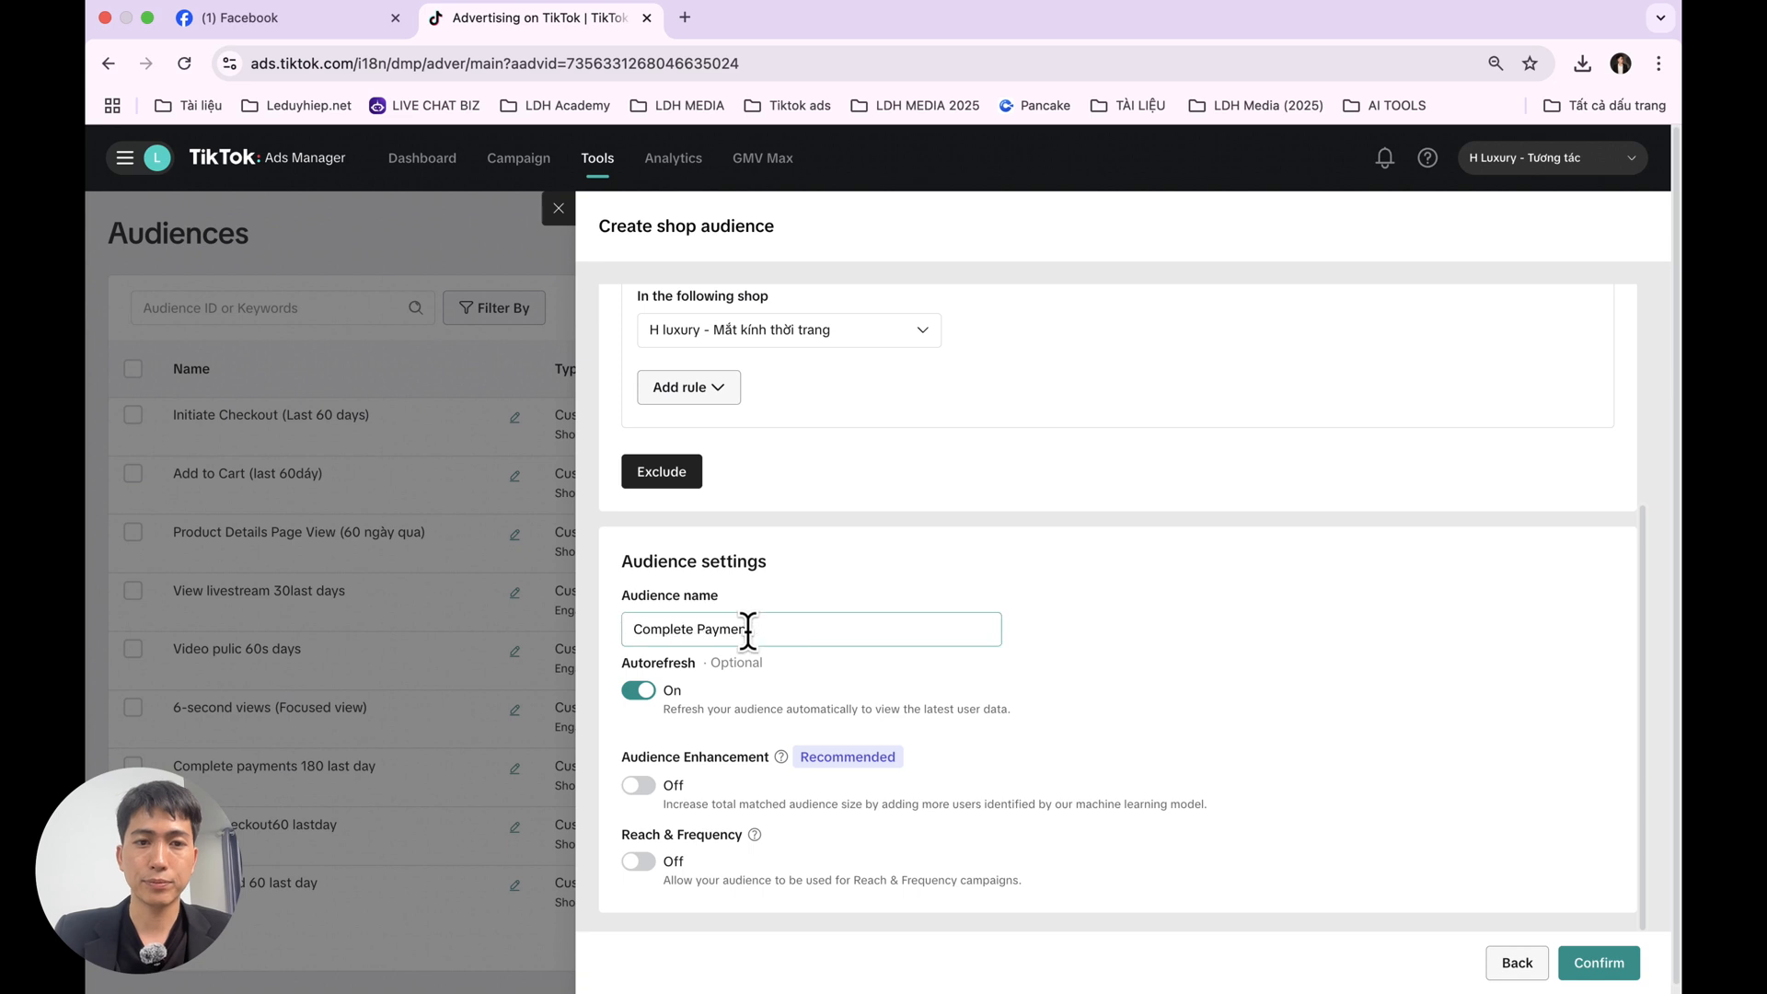
{"action": "type", "text": " Last 60 dau"}
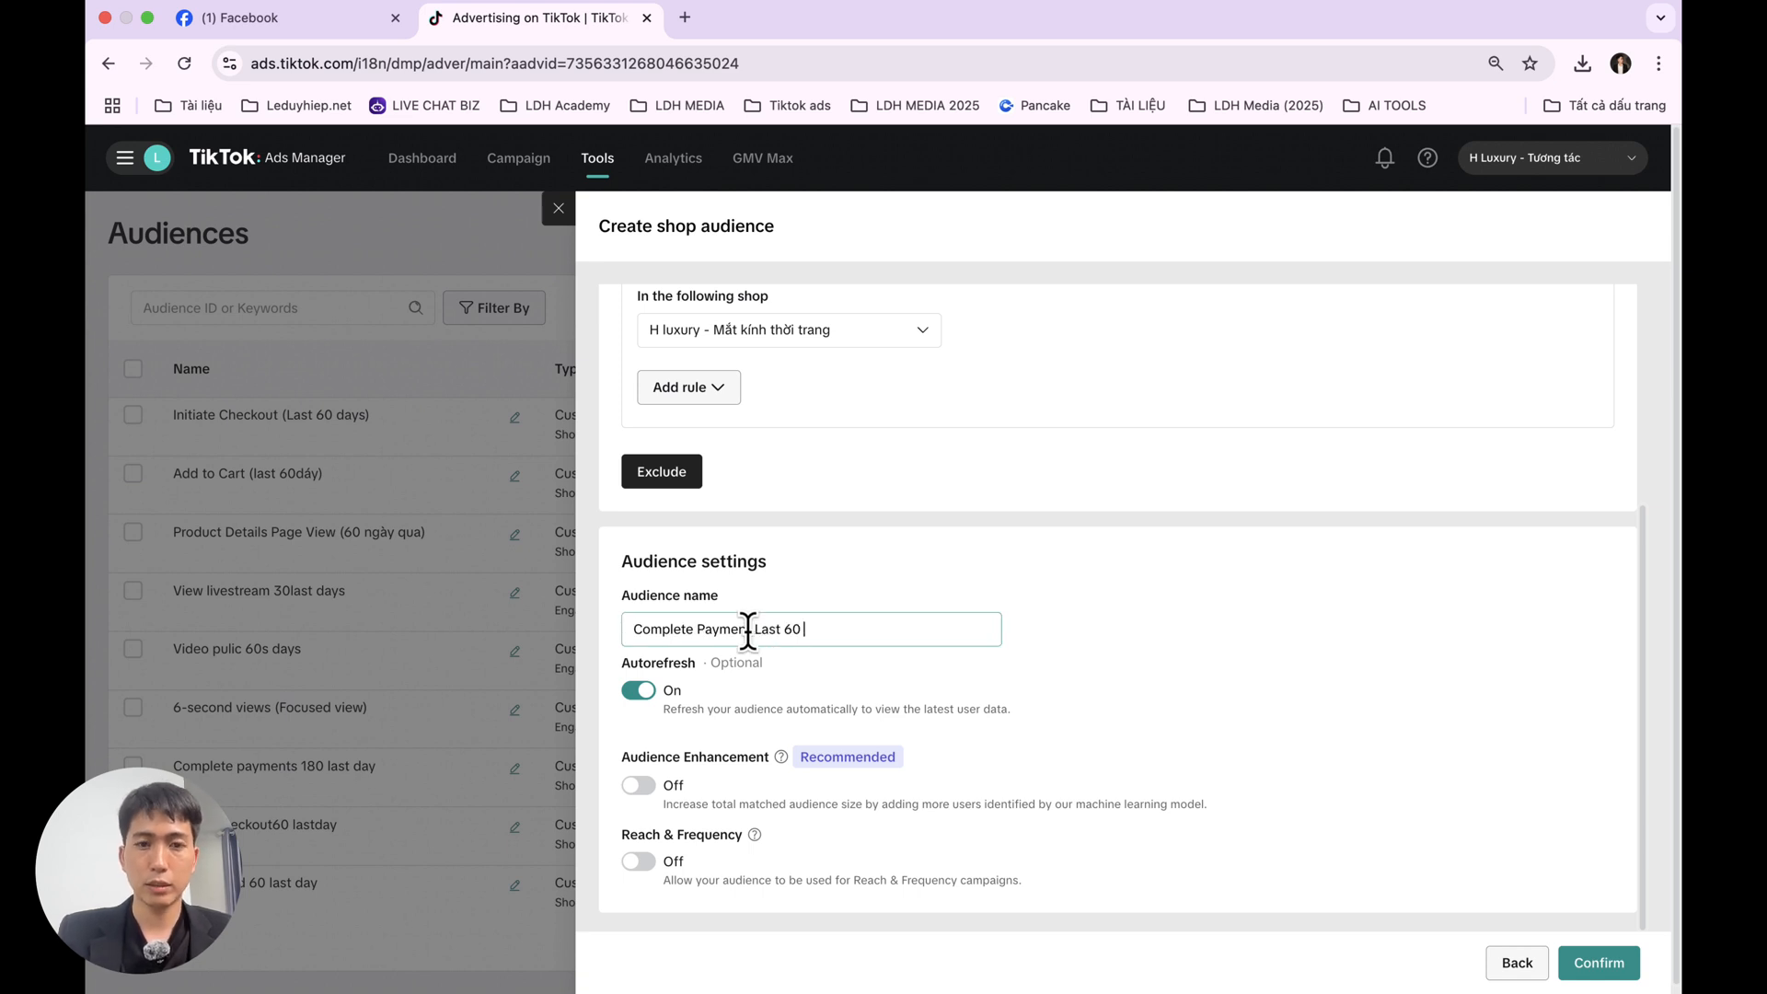
{"action": "key", "text": "BackSpace"}
{"action": "key", "text": "BackSpace"}
{"action": "key", "text": "BackSpace"}
{"action": "key", "text": "BackSpace"}
{"action": "key", "text": "BackSpace"}
{"action": "key", "text": "BackSpace"}
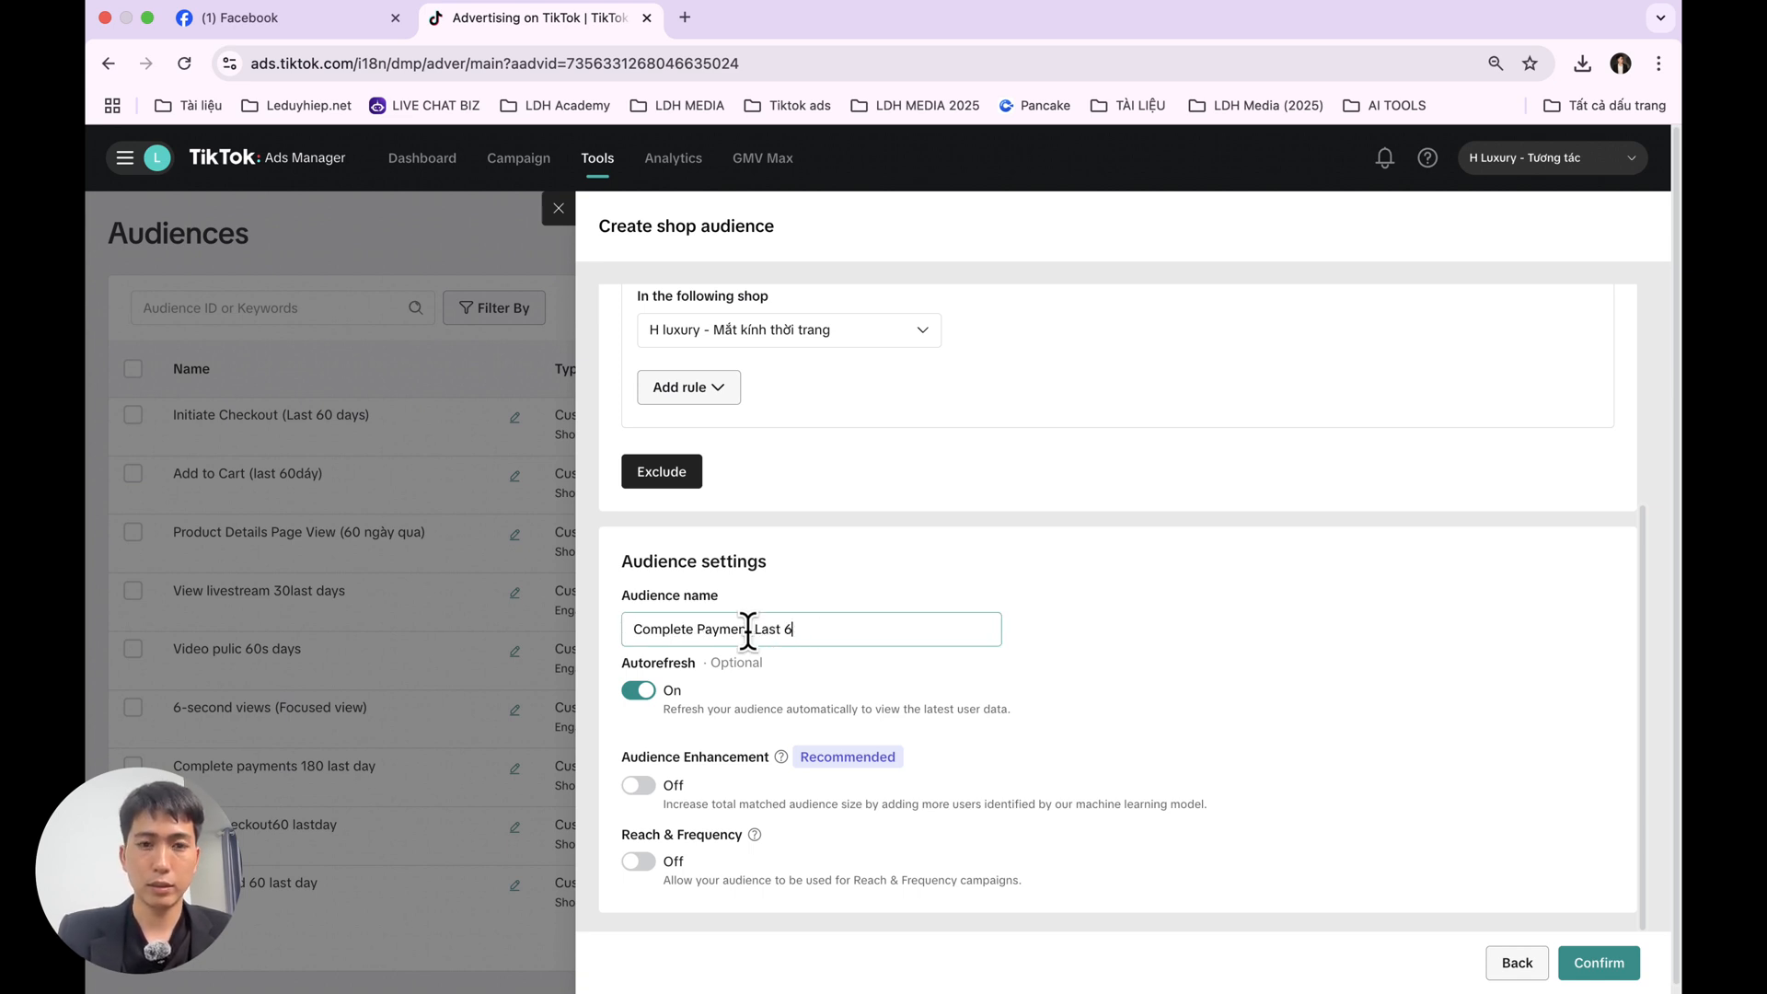
{"action": "type", "text": "60 days"}
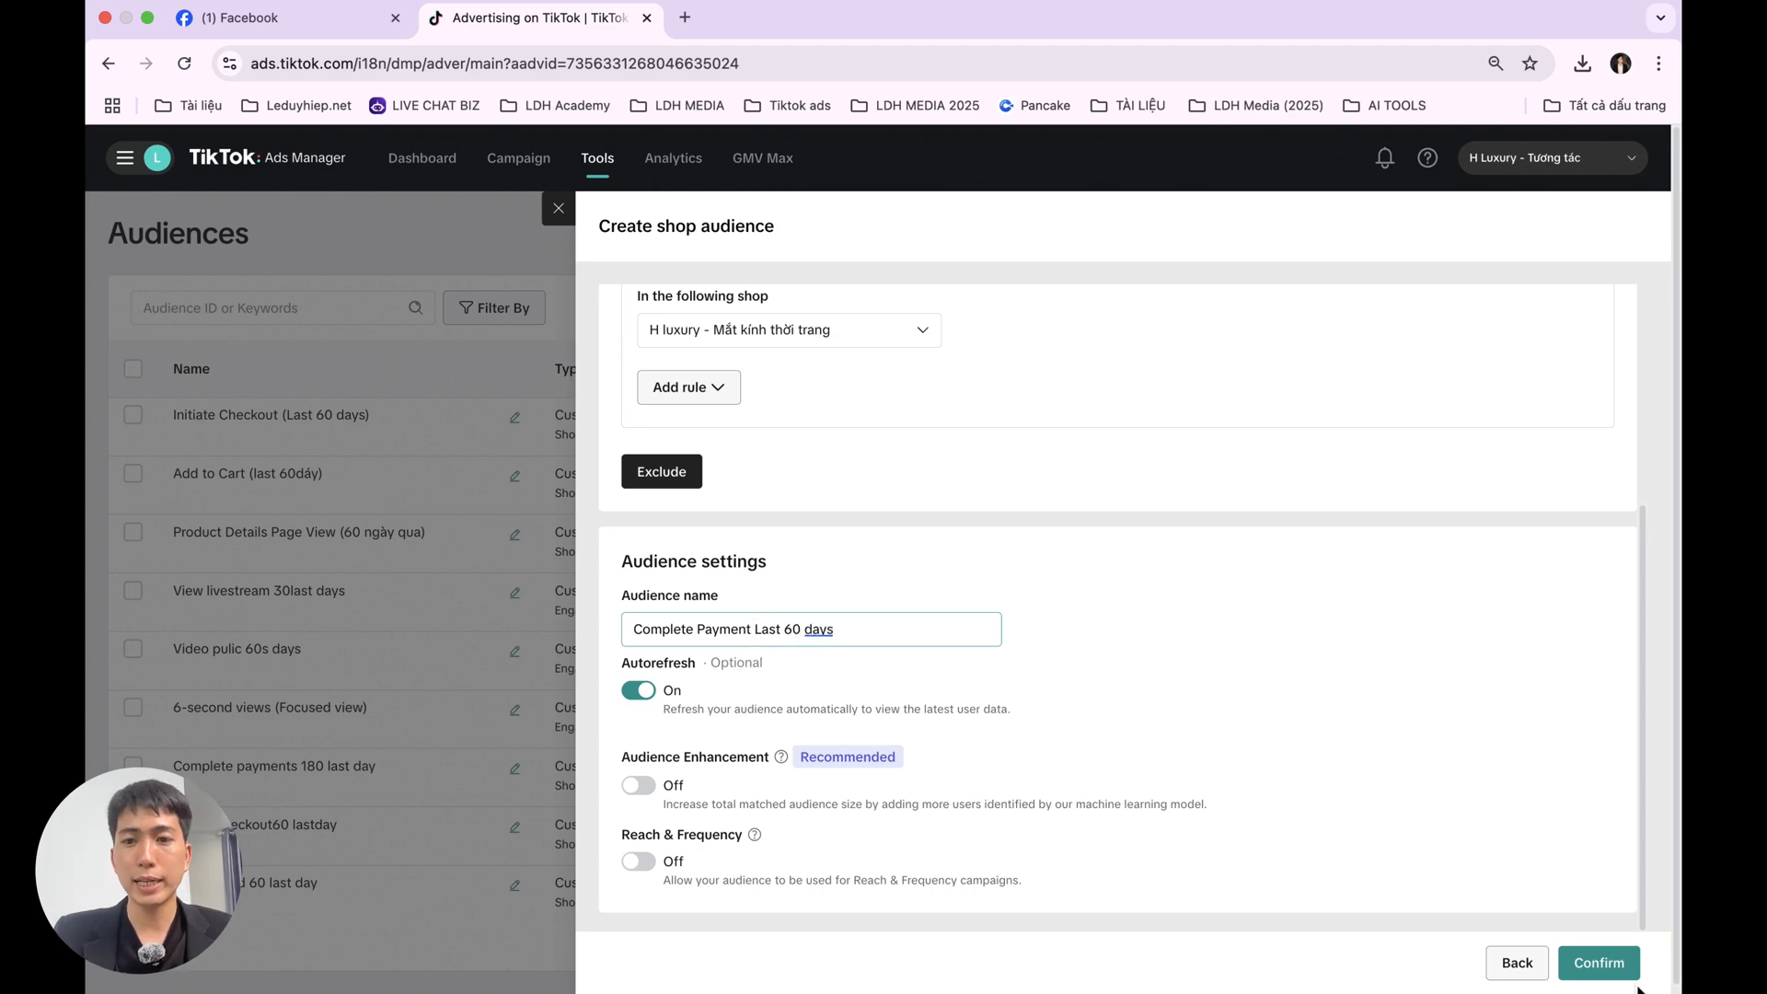
- Confirm the Complete Payment shop audience and start a new Engagement custom audience
{"action": "left_click", "coordinate": [1617, 965]}
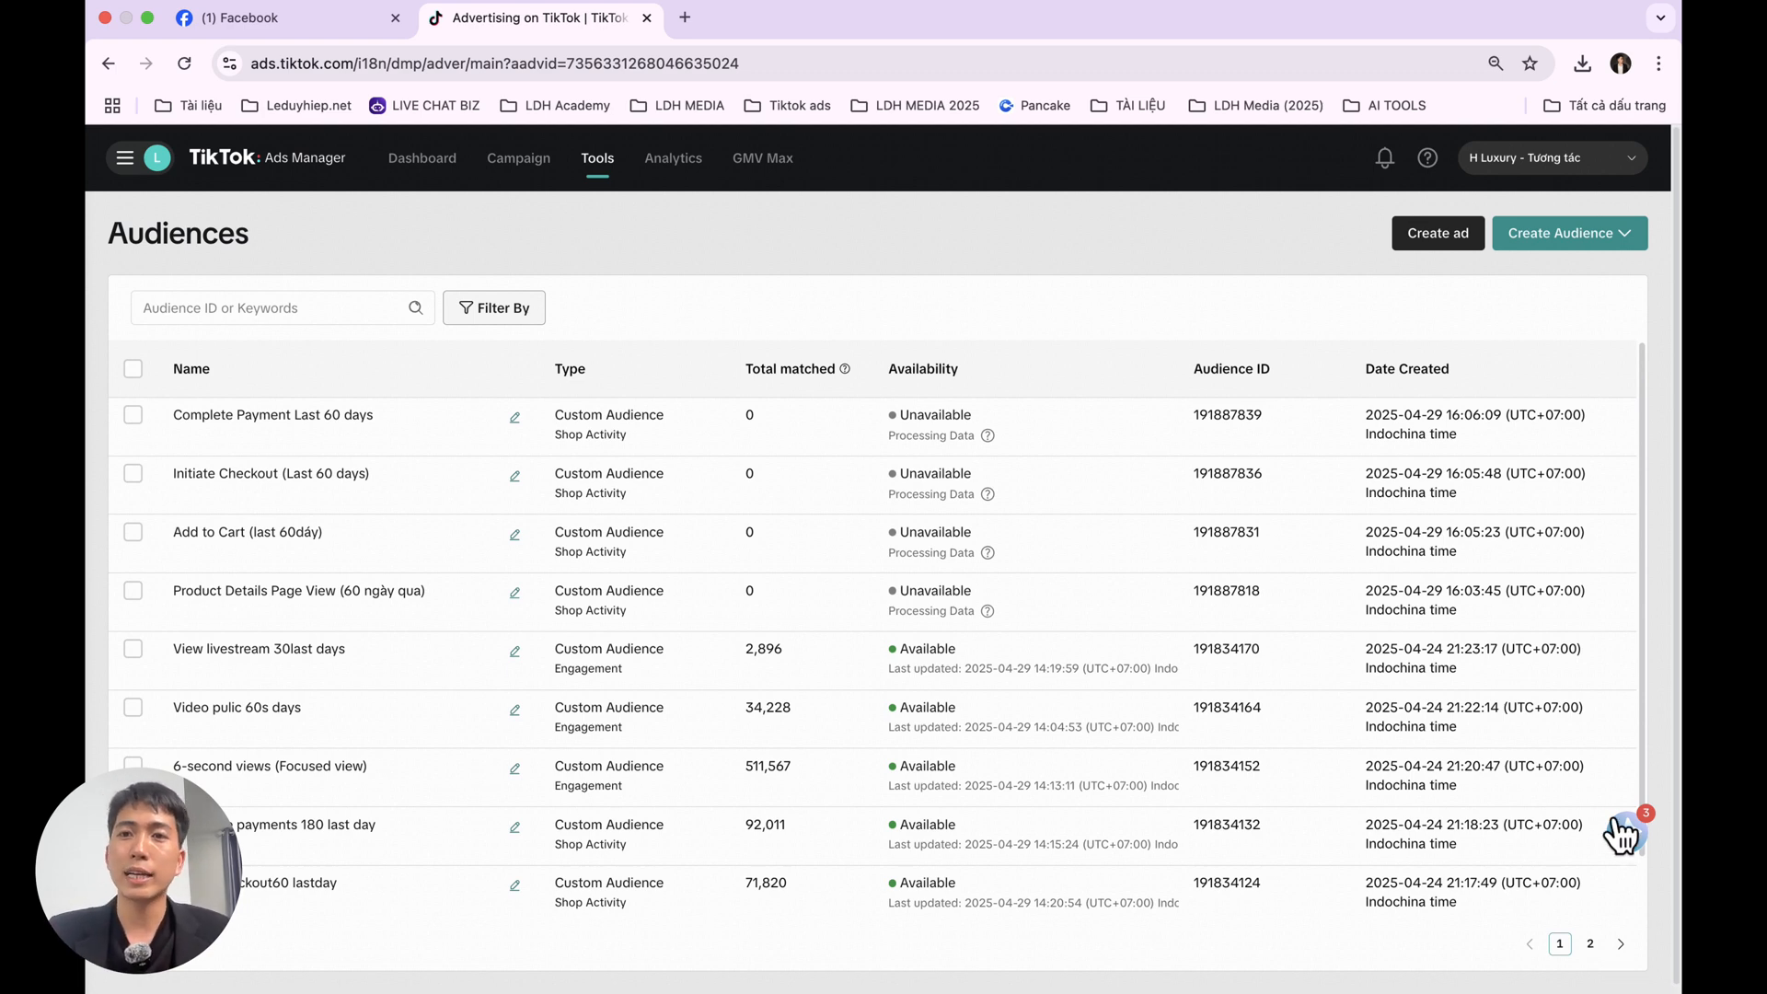
{"action": "left_click", "coordinate": [1573, 242]}
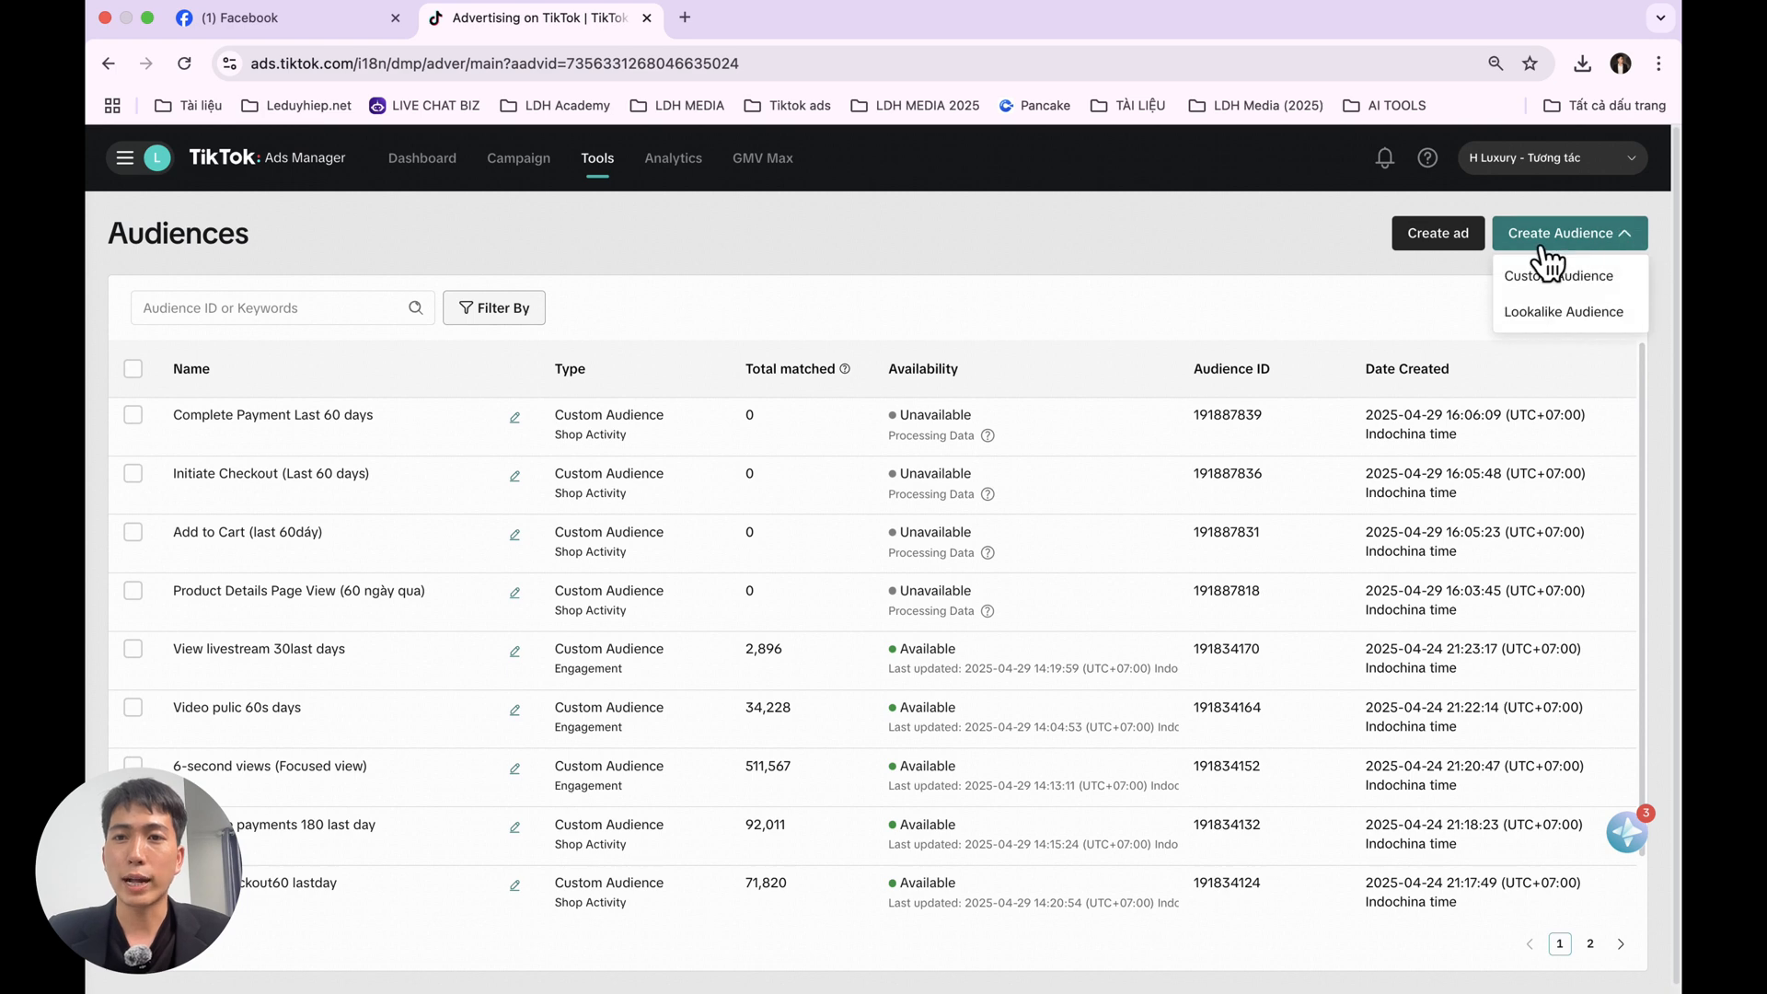
{"action": "left_click", "coordinate": [1564, 281]}
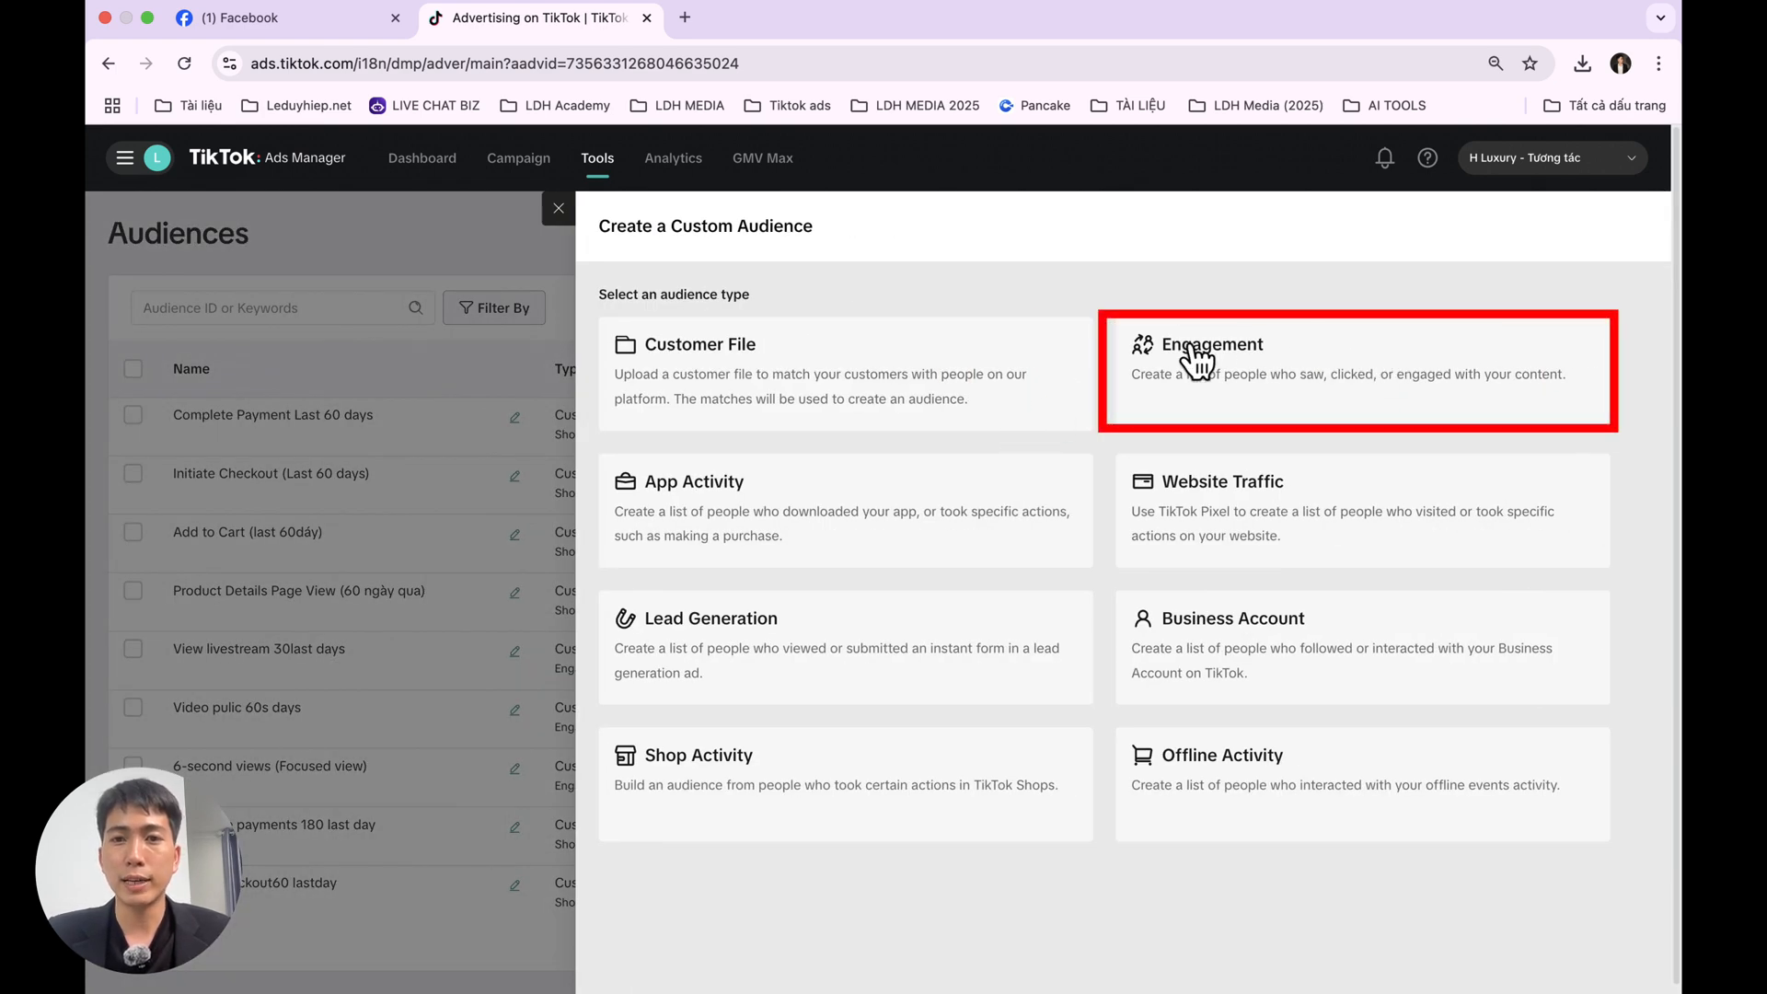
{"action": "left_click", "coordinate": [1230, 366]}
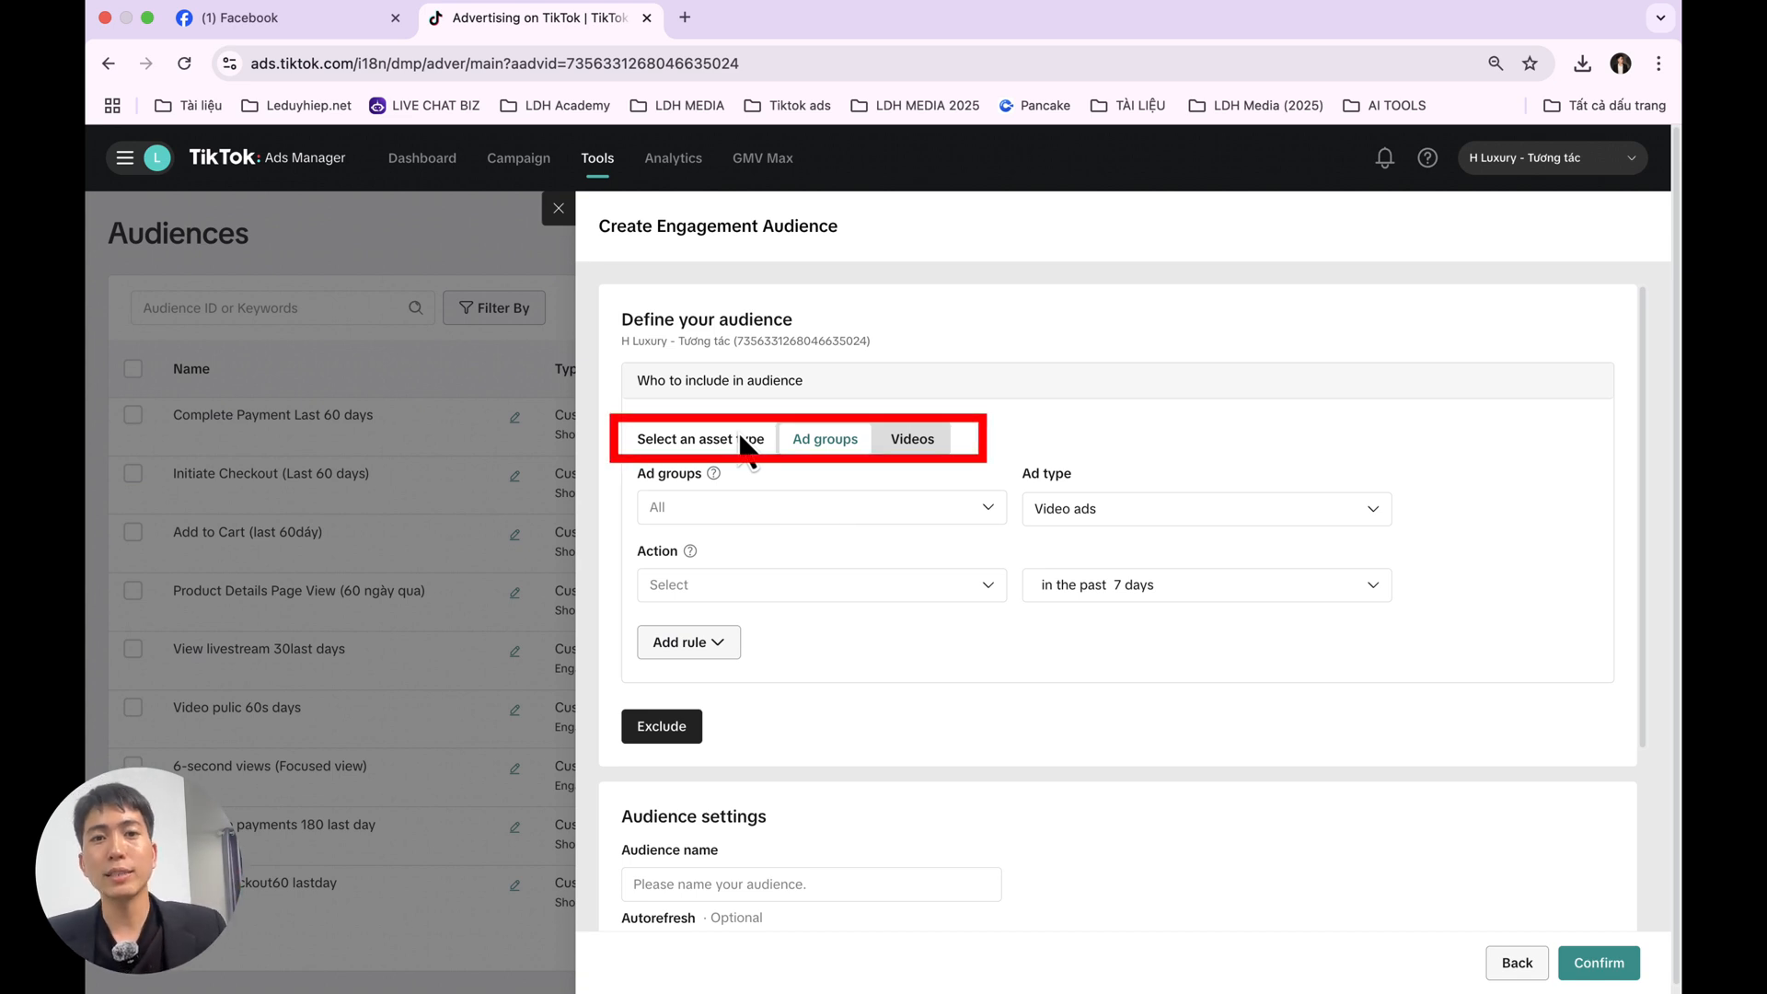
- Look through the ad groups that can serve as the source of the engagement audience
{"action": "left_click", "coordinate": [806, 515]}
{"action": "scroll", "coordinate": [848, 609], "scroll_direction": "down", "scroll_amount": 3}
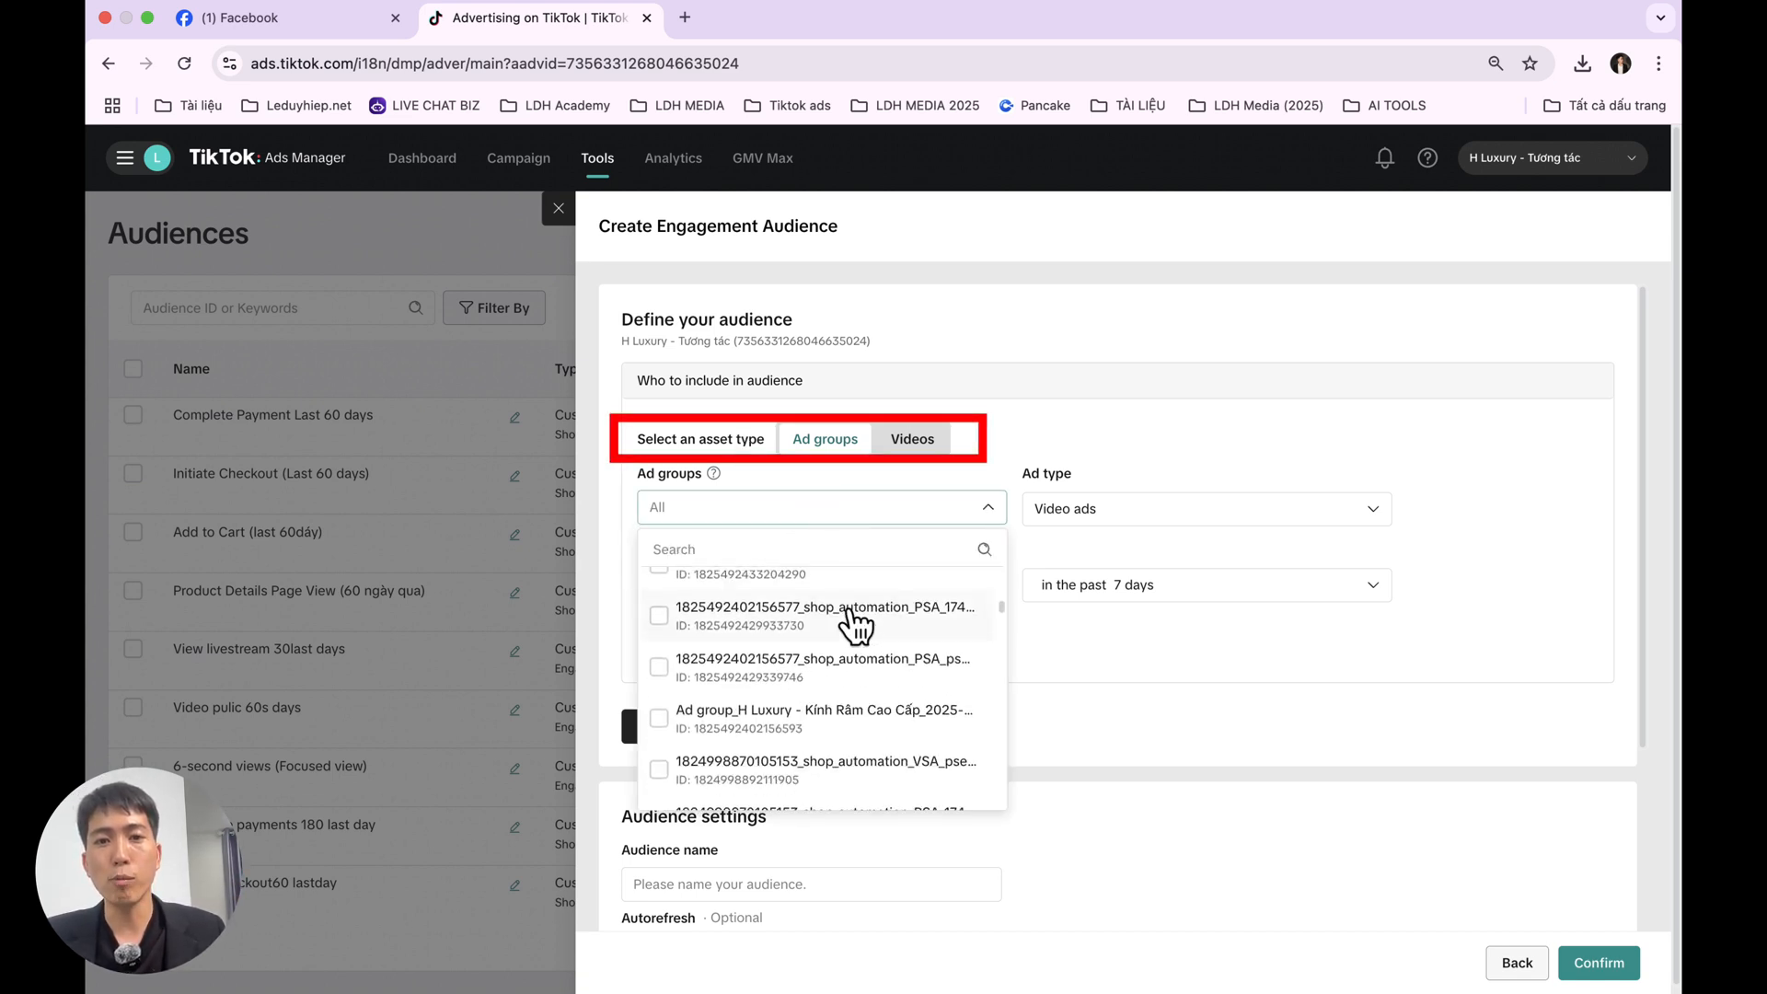
{"action": "scroll", "coordinate": [853, 608], "scroll_direction": "down", "scroll_amount": 3}
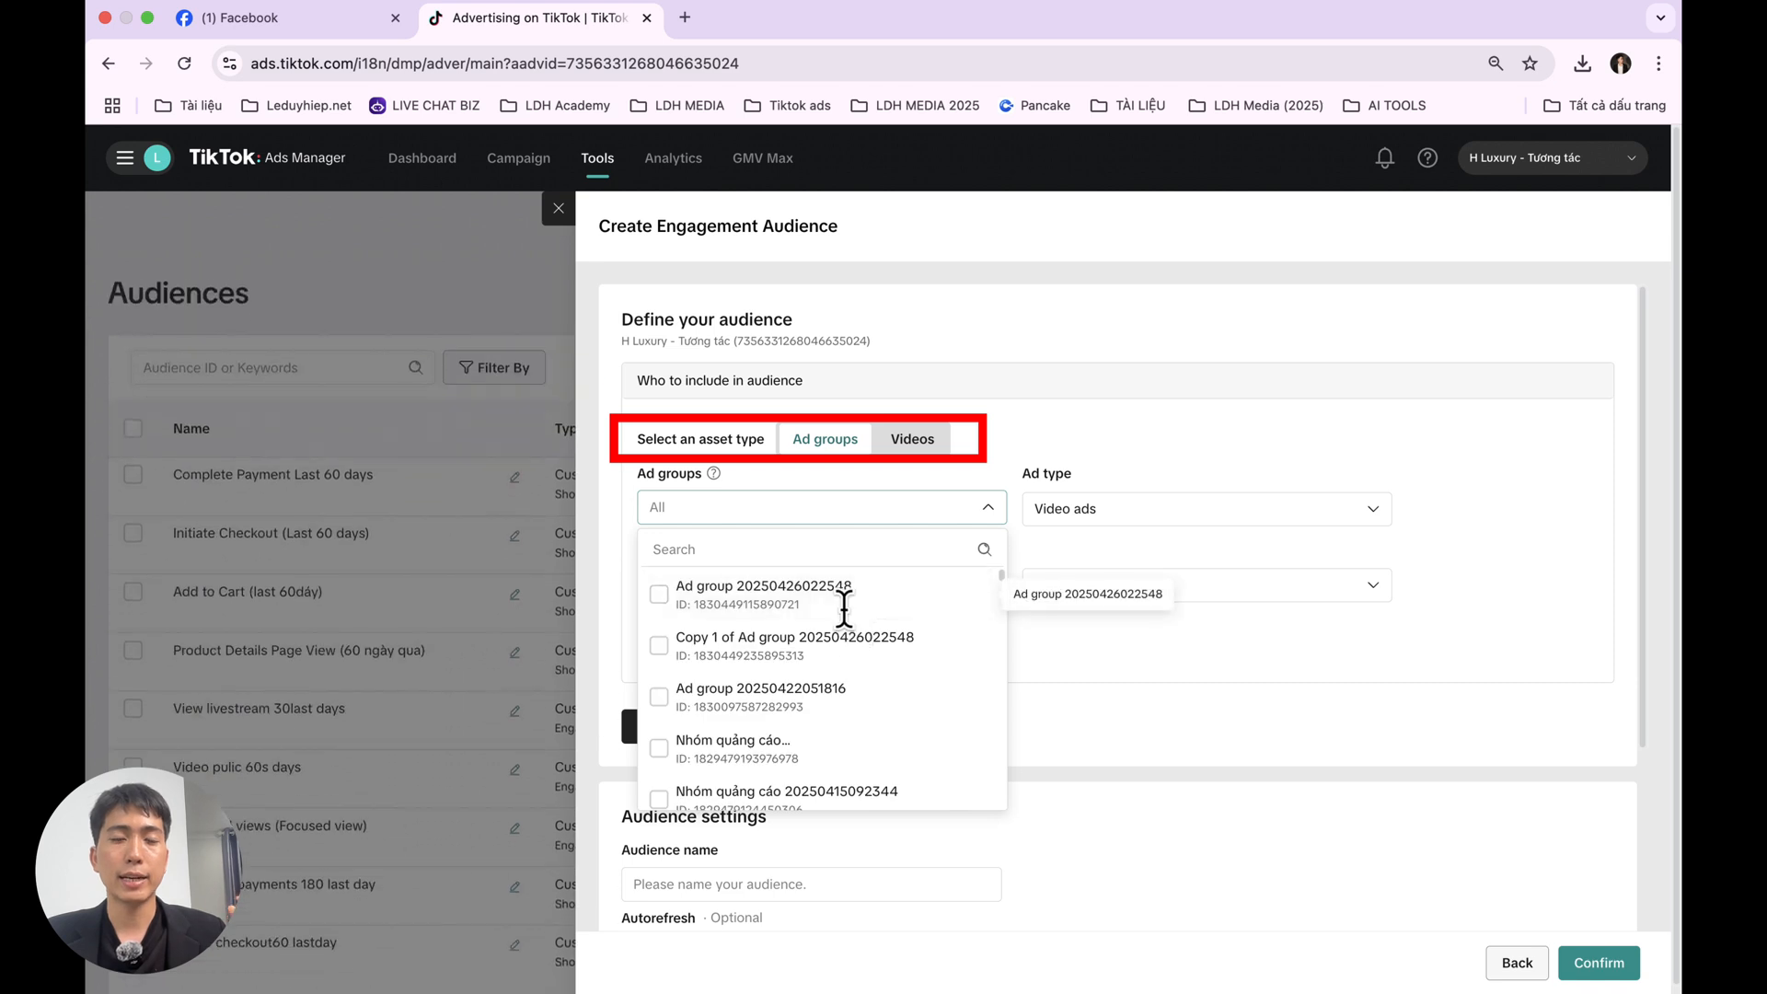
{"action": "scroll", "coordinate": [847, 662], "scroll_direction": "down", "scroll_amount": 2}
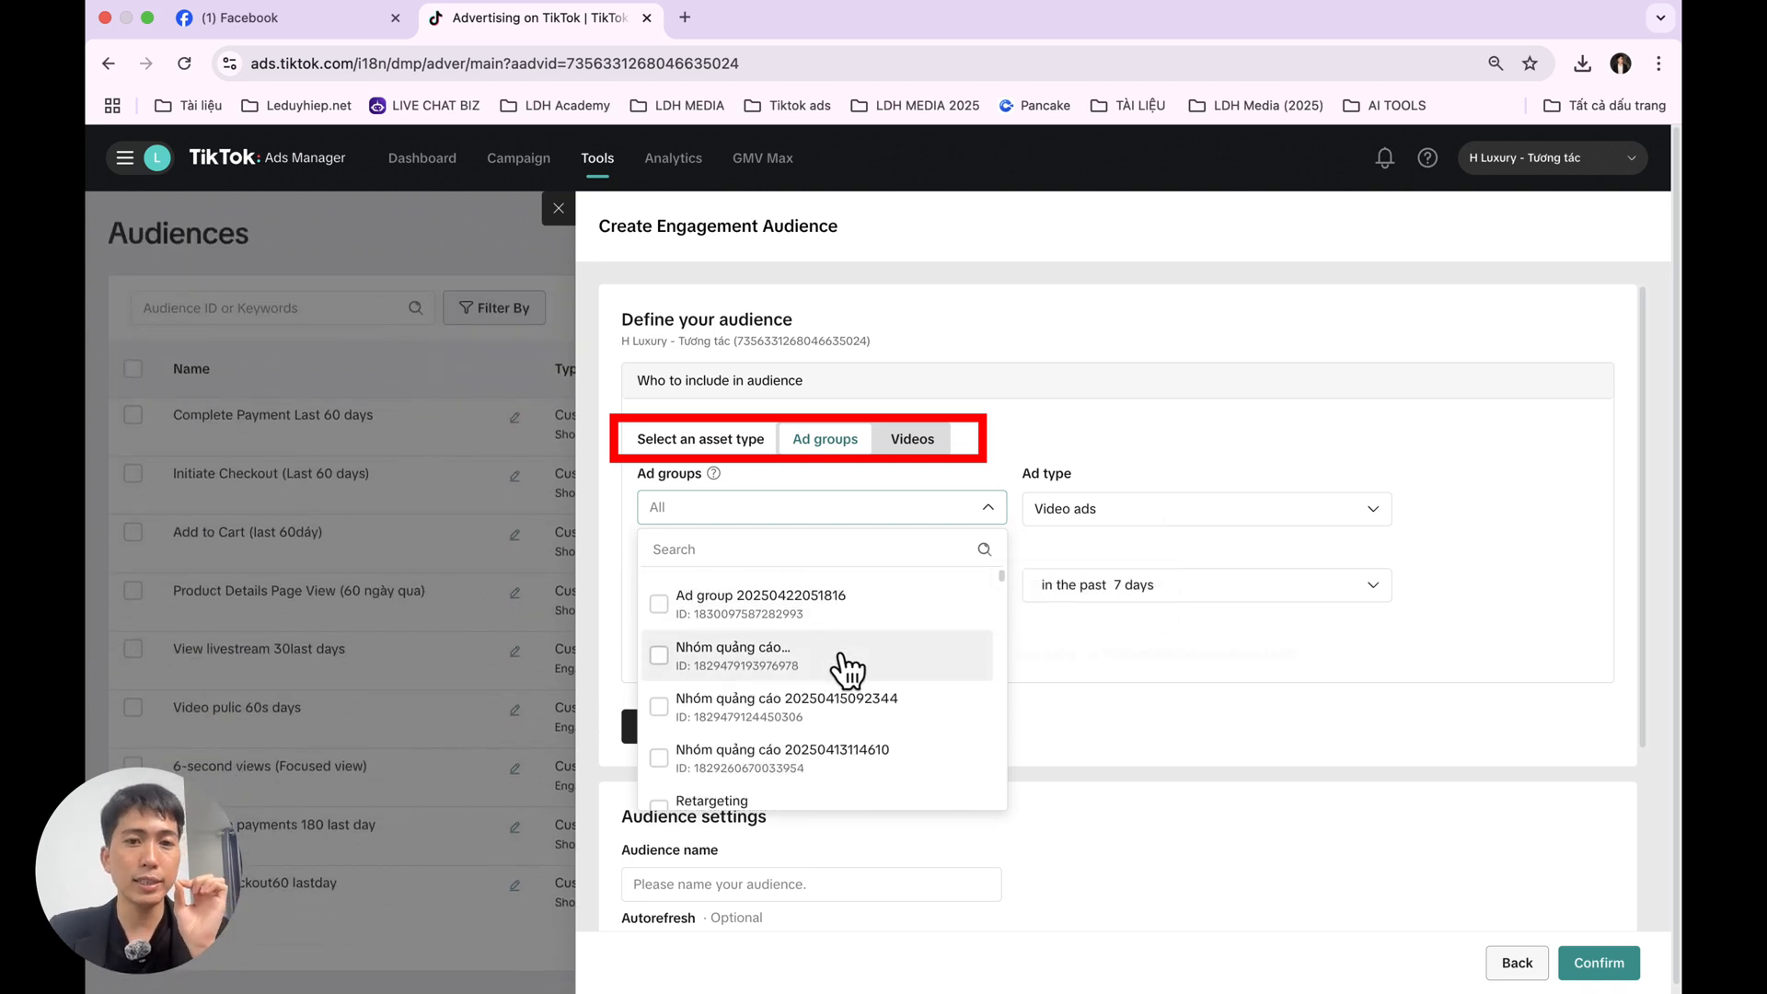
{"action": "scroll", "coordinate": [847, 665], "scroll_direction": "down", "scroll_amount": 6}
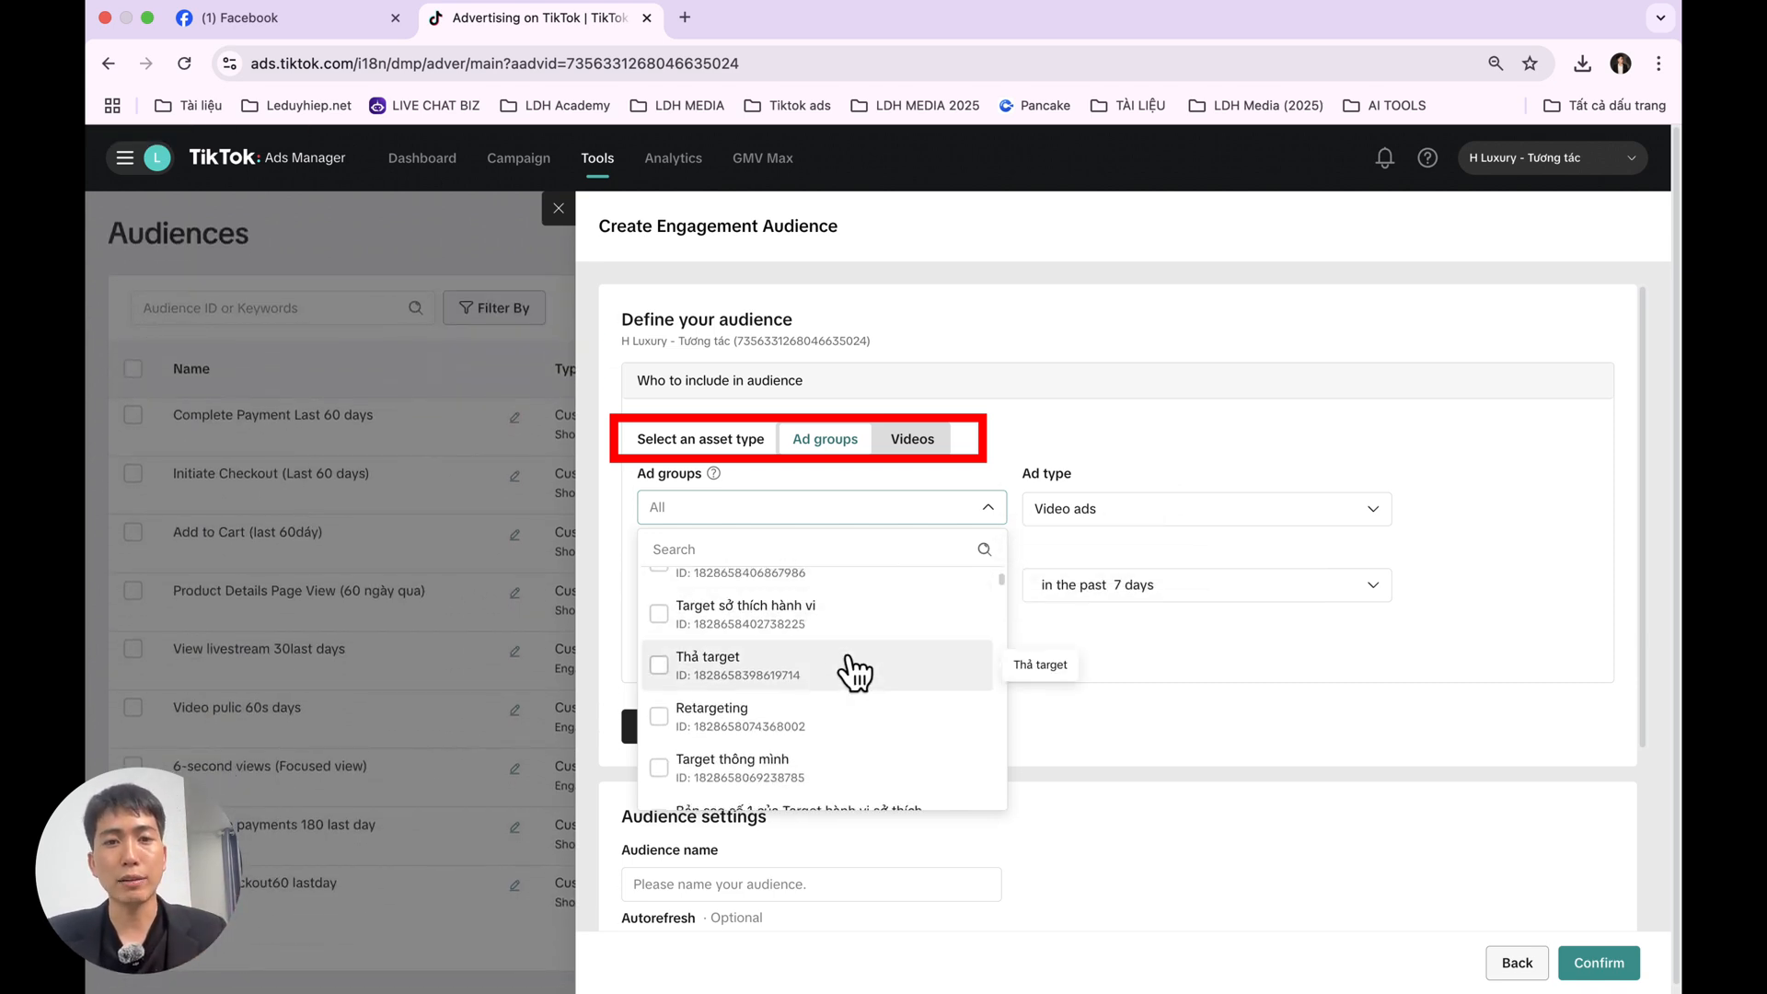
{"action": "scroll", "coordinate": [854, 670], "scroll_direction": "down", "scroll_amount": 5}
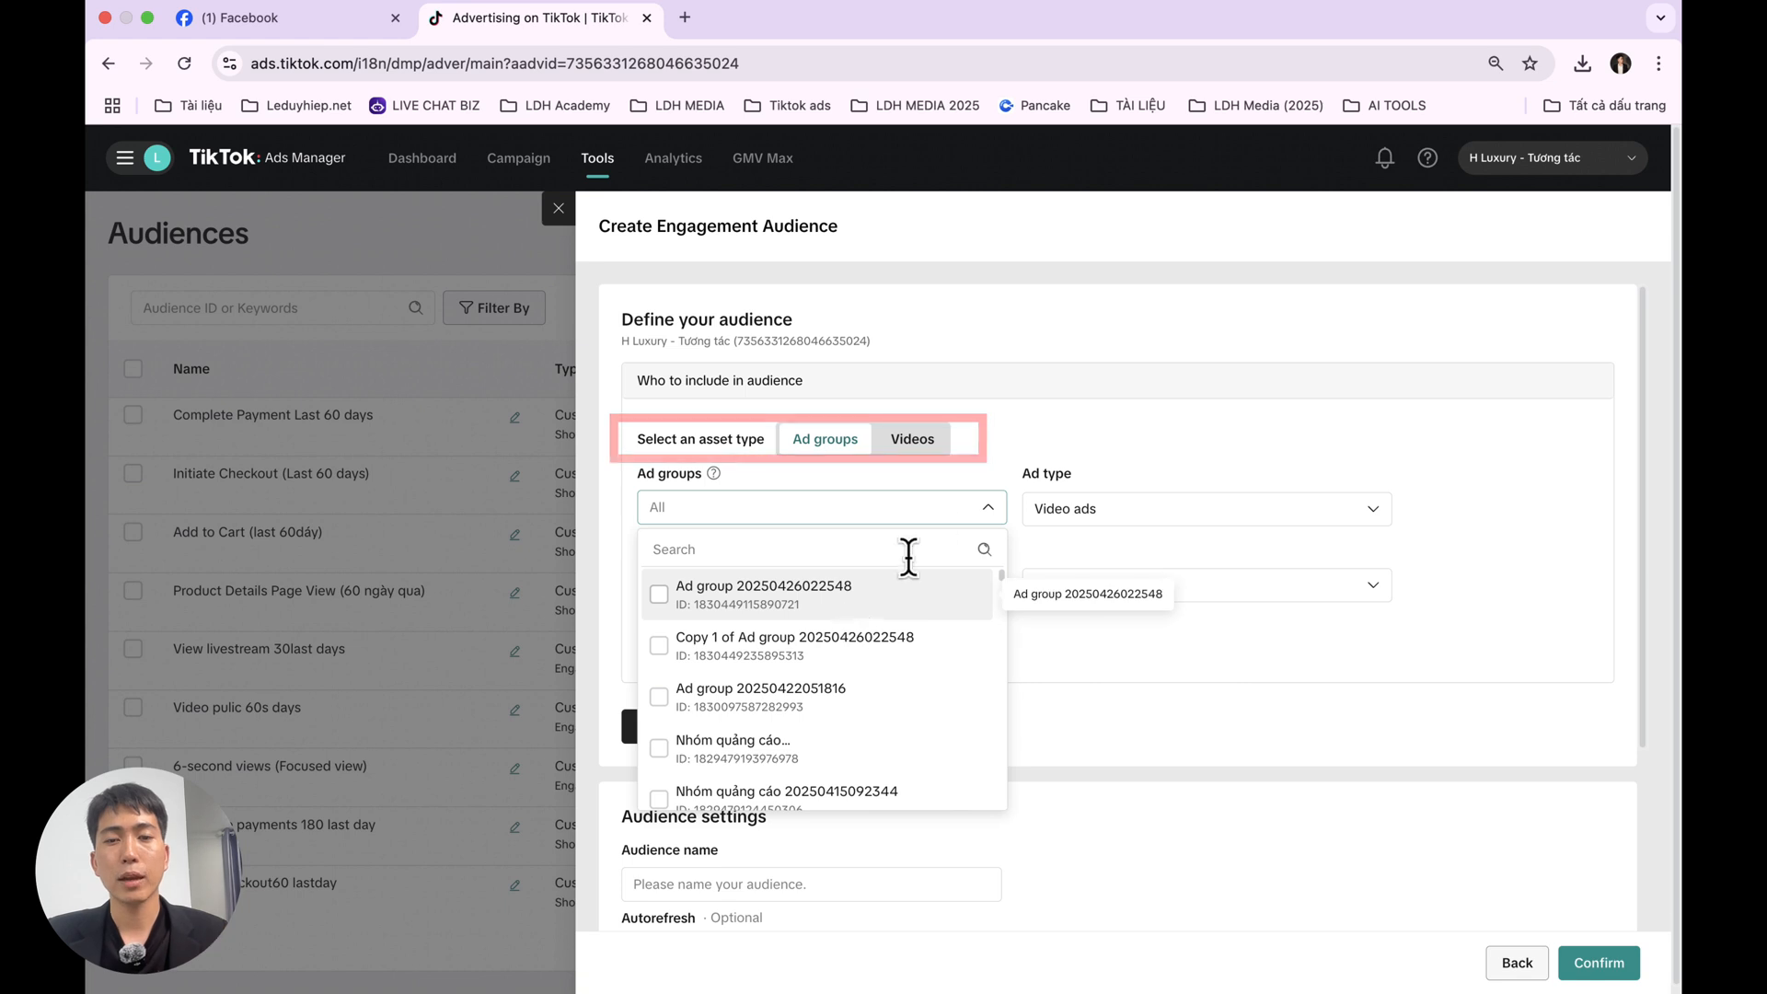
{"action": "left_click", "coordinate": [1084, 451]}
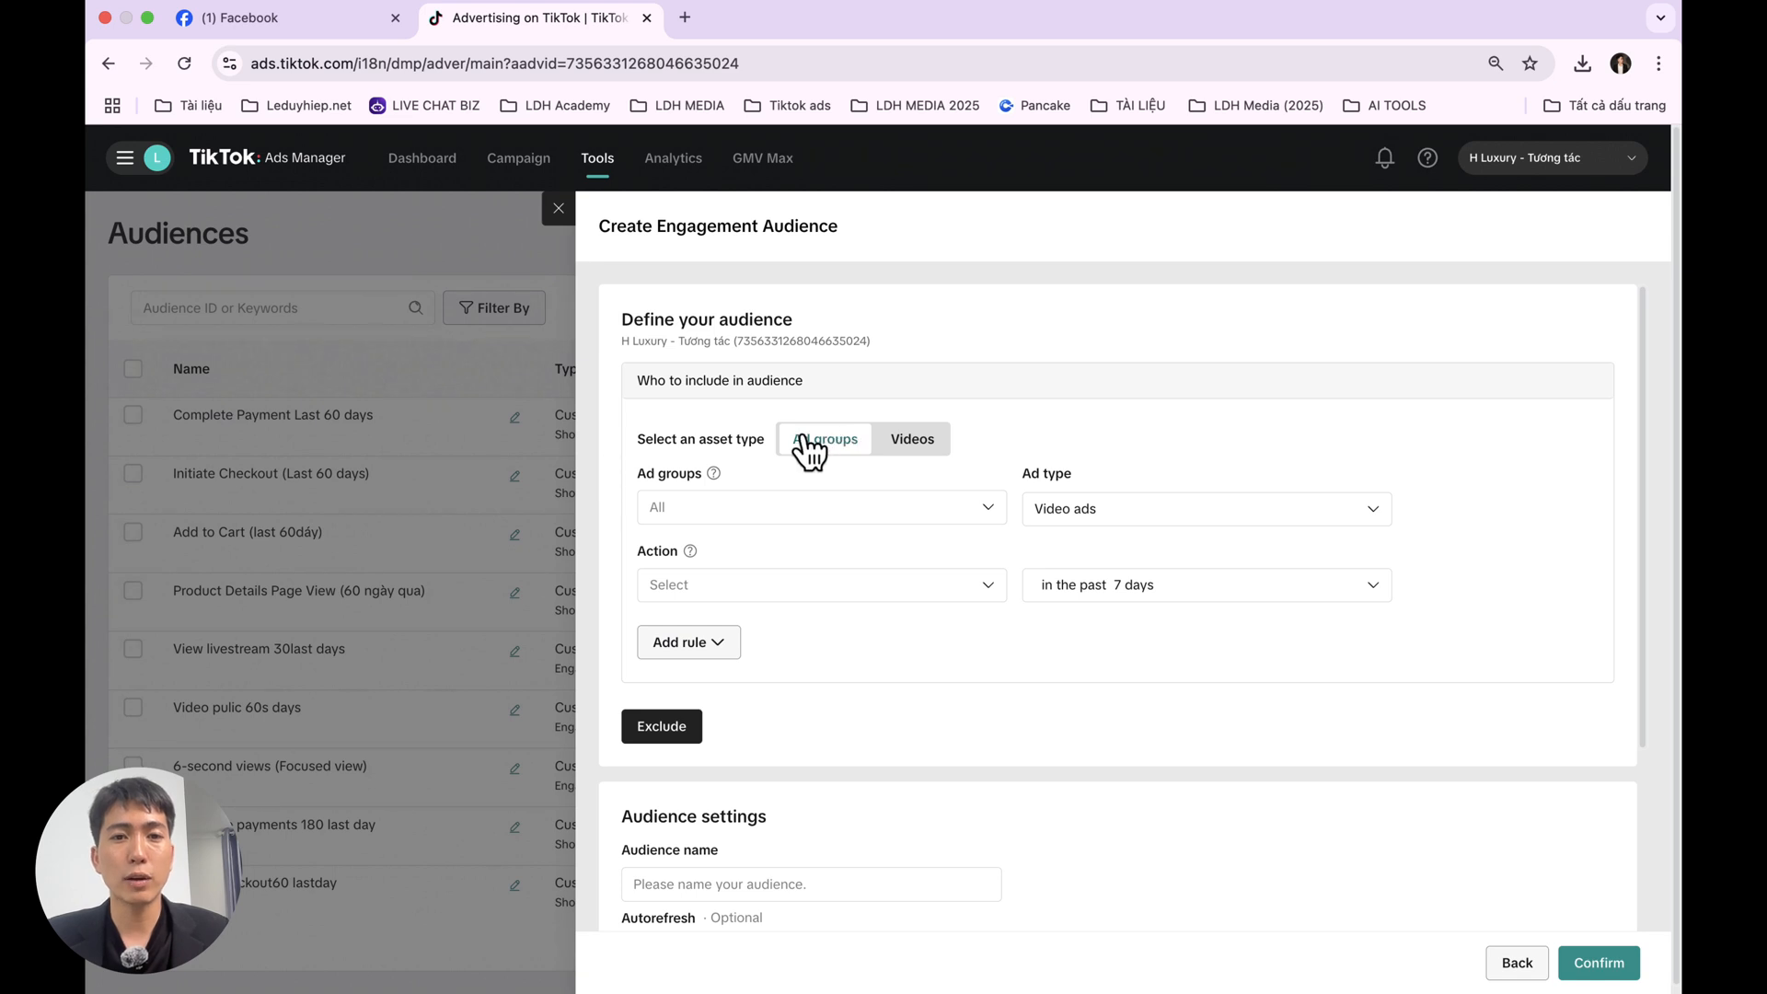
- Set the asset type to Videos and the video type to Public video for the engagement audience
{"action": "left_click", "coordinate": [917, 442]}
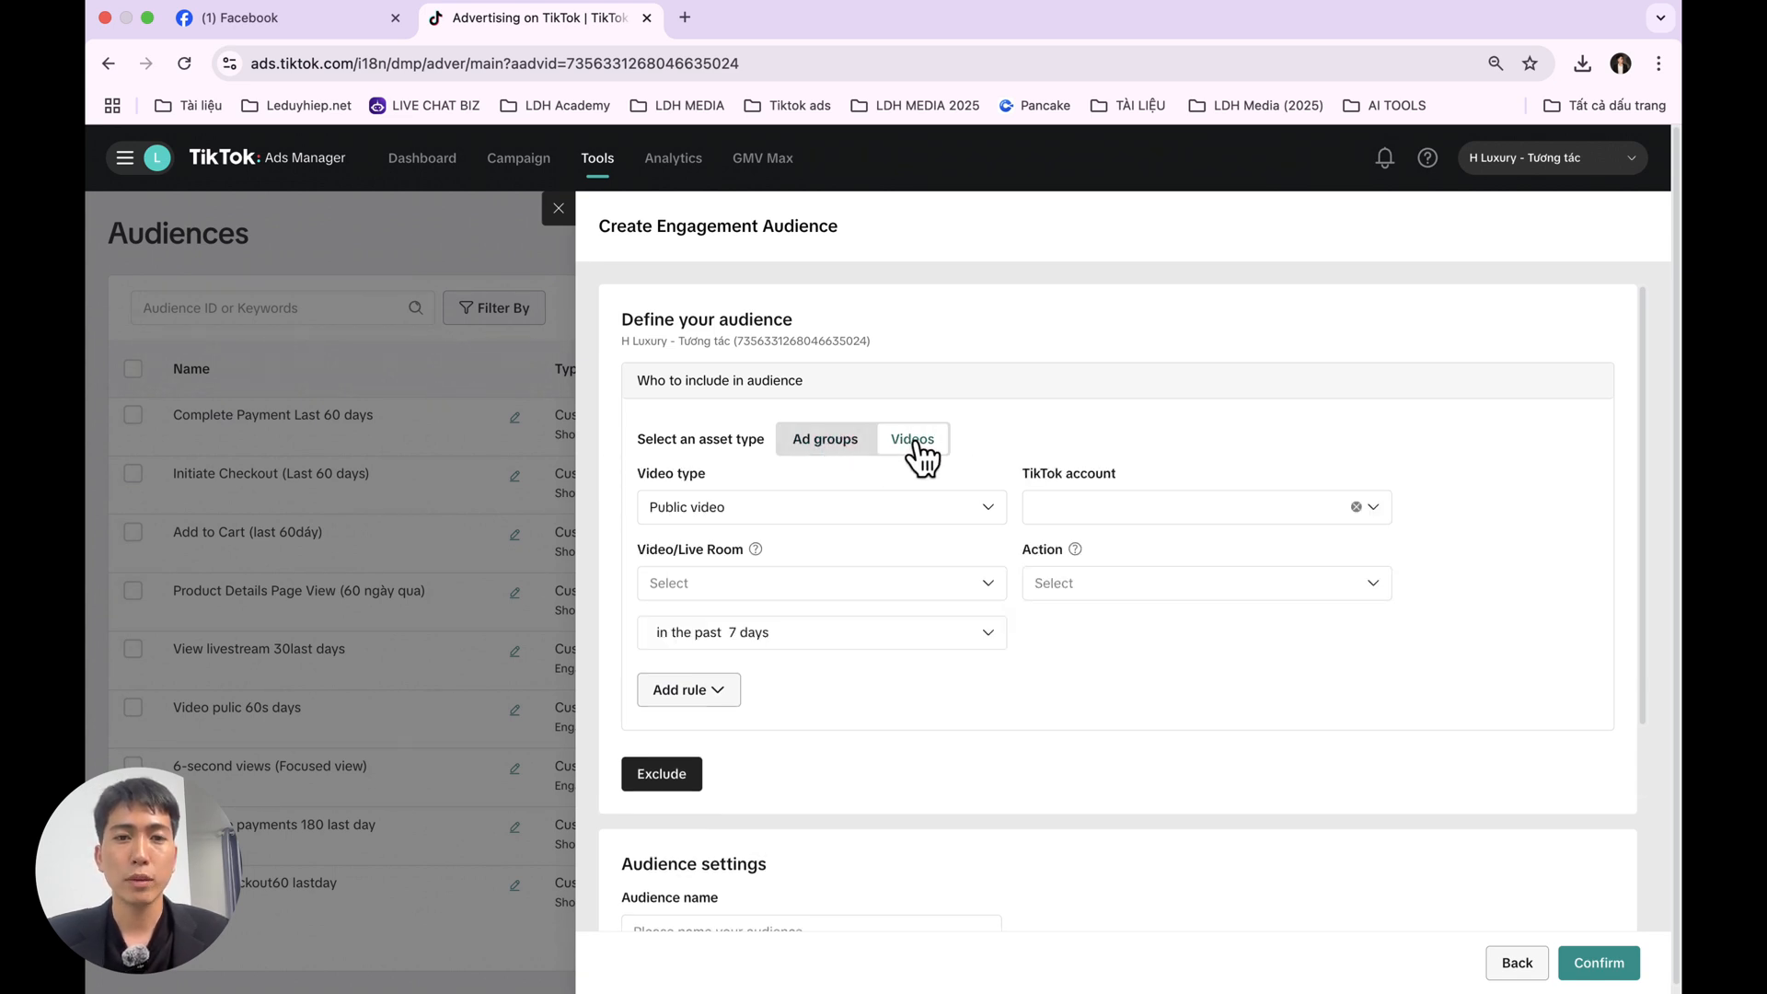
{"action": "left_click", "coordinate": [801, 535]}
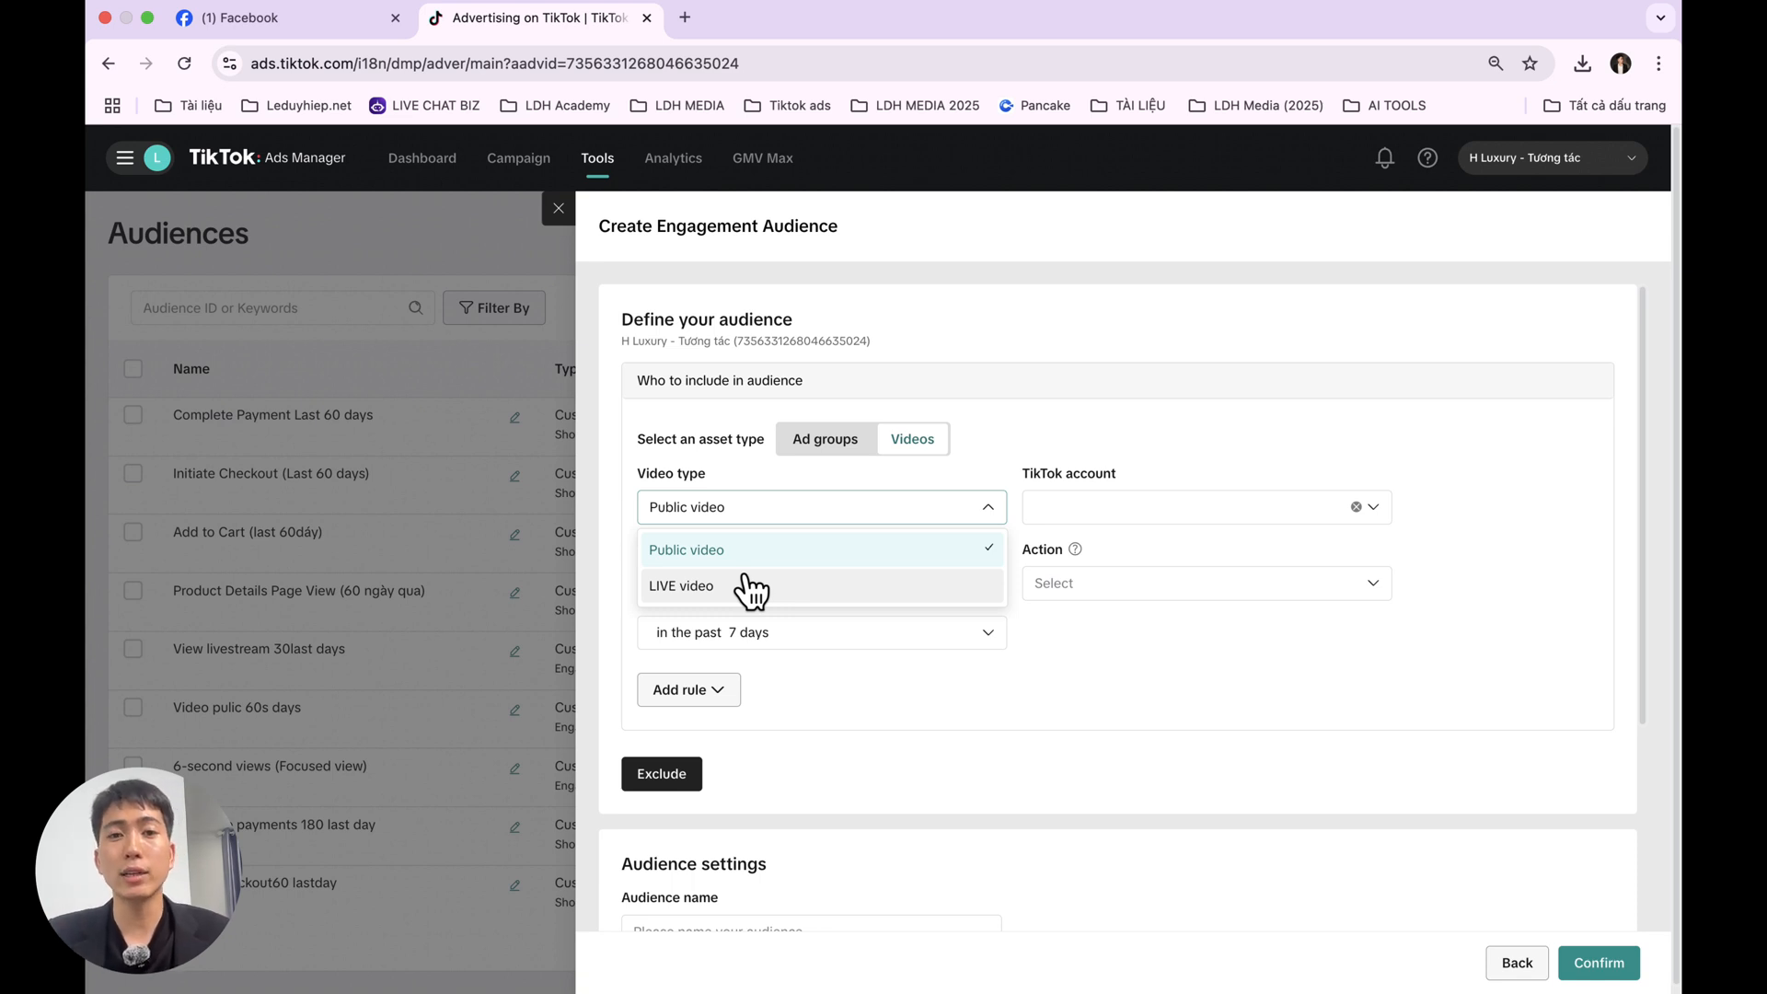
{"action": "left_click", "coordinate": [1242, 419]}
{"action": "left_click", "coordinate": [759, 511]}
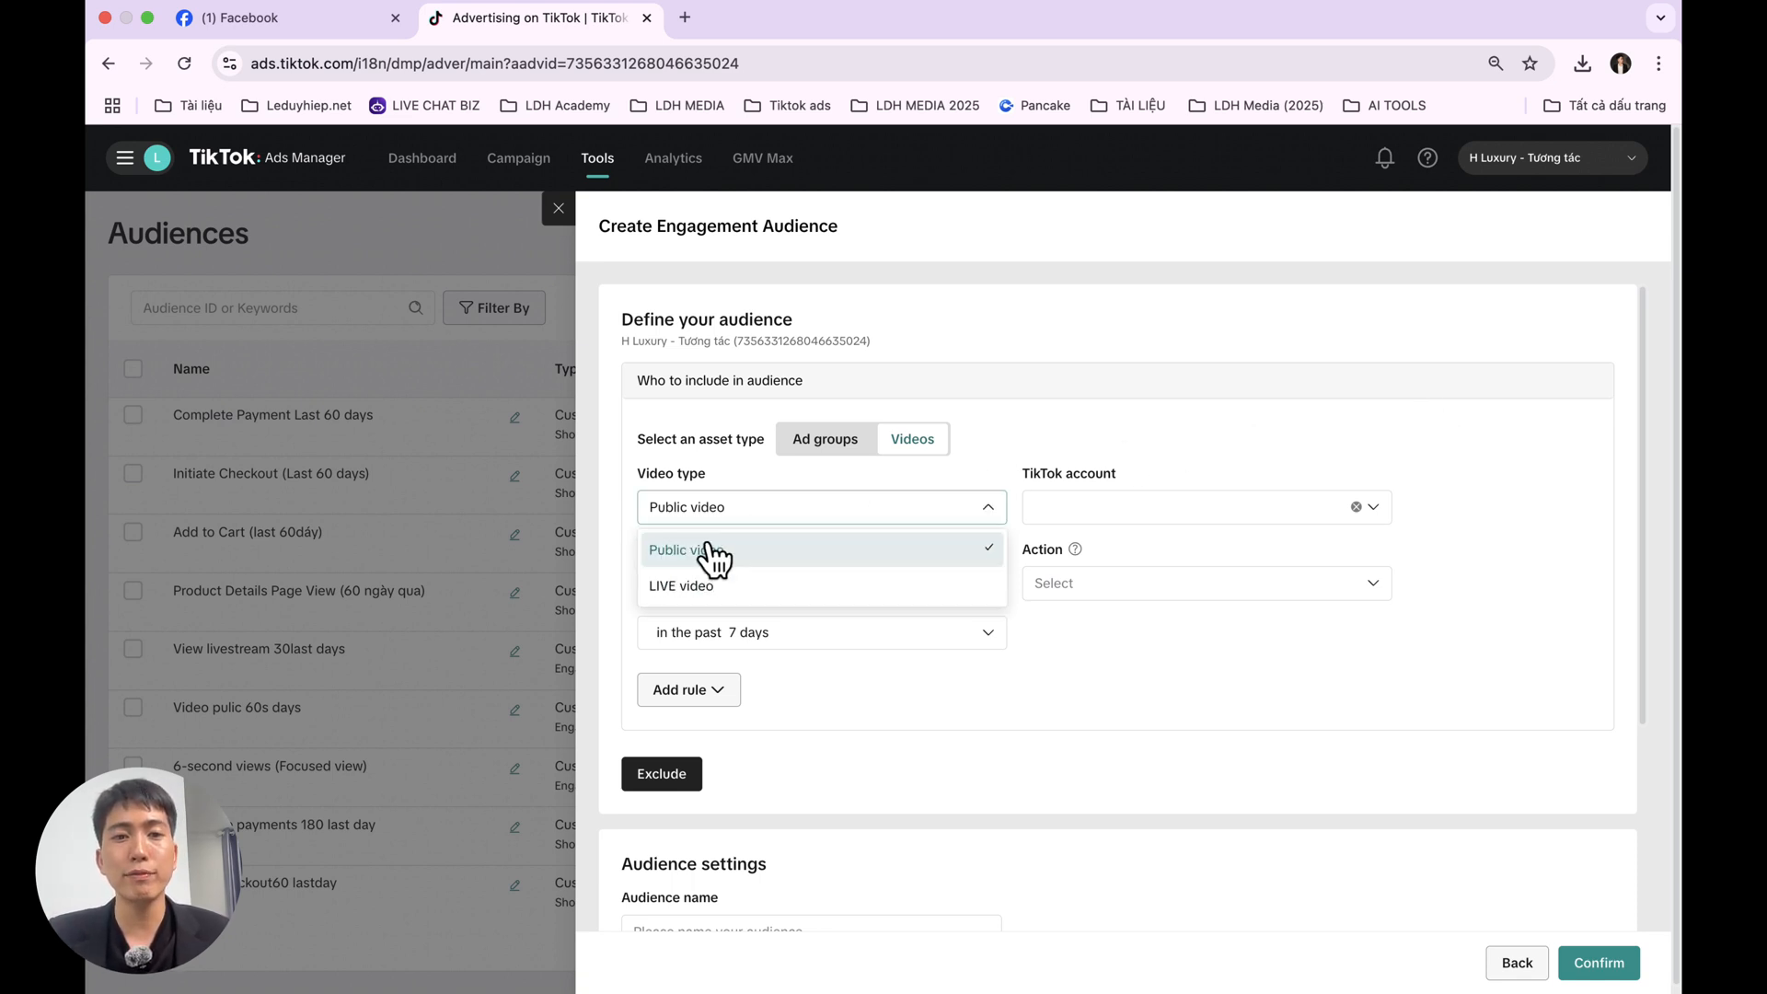
{"action": "left_click", "coordinate": [710, 552]}
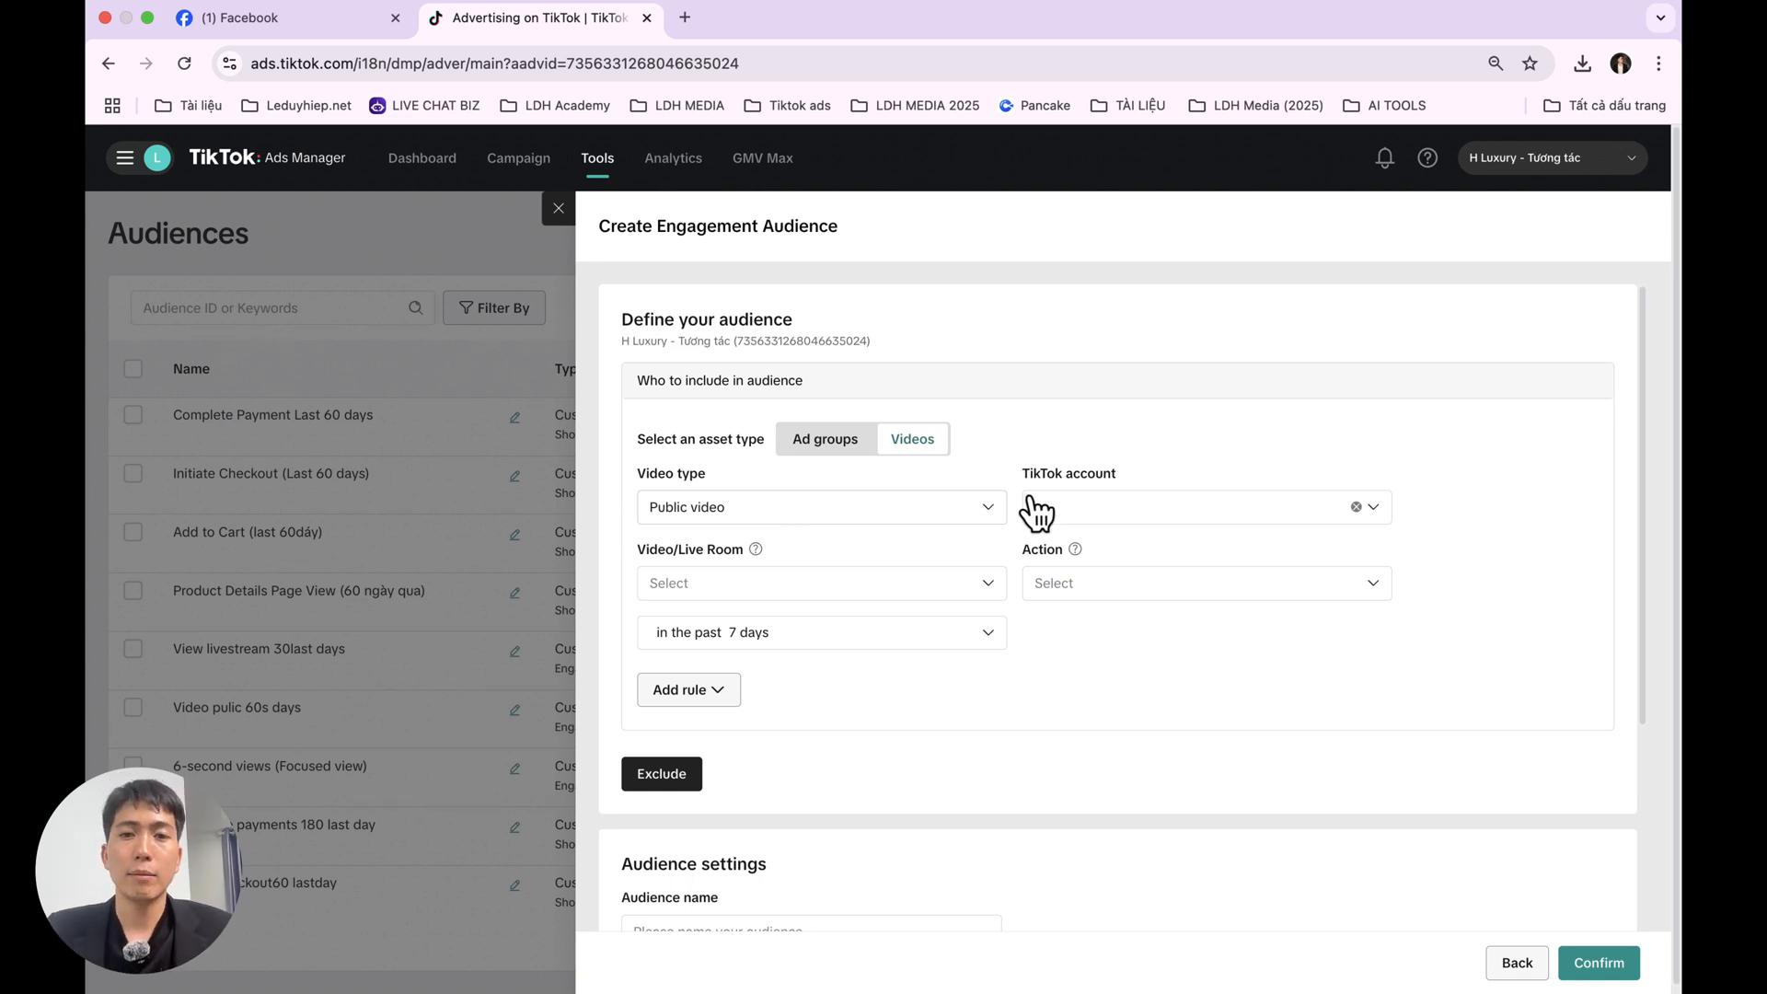
- Choose the authorized agency account as the TikTok account for the public videos
{"action": "left_click", "coordinate": [1187, 509]}
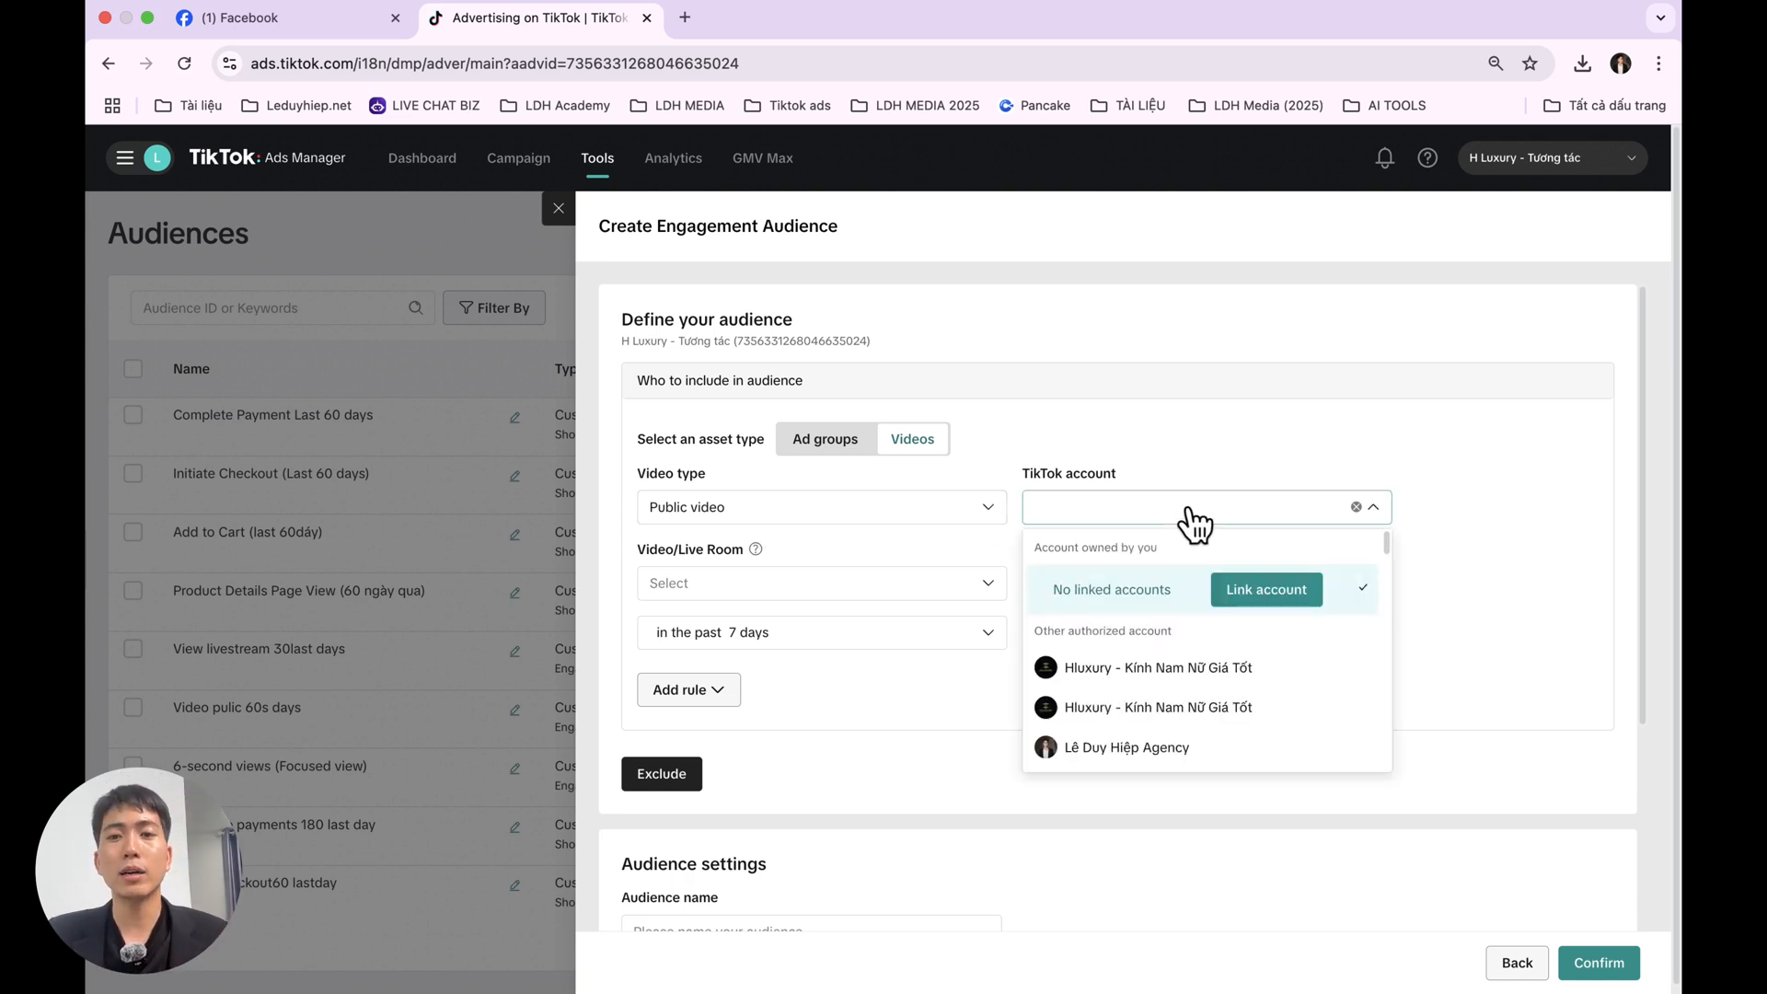
{"action": "scroll", "coordinate": [1182, 670], "scroll_direction": "down", "scroll_amount": 2}
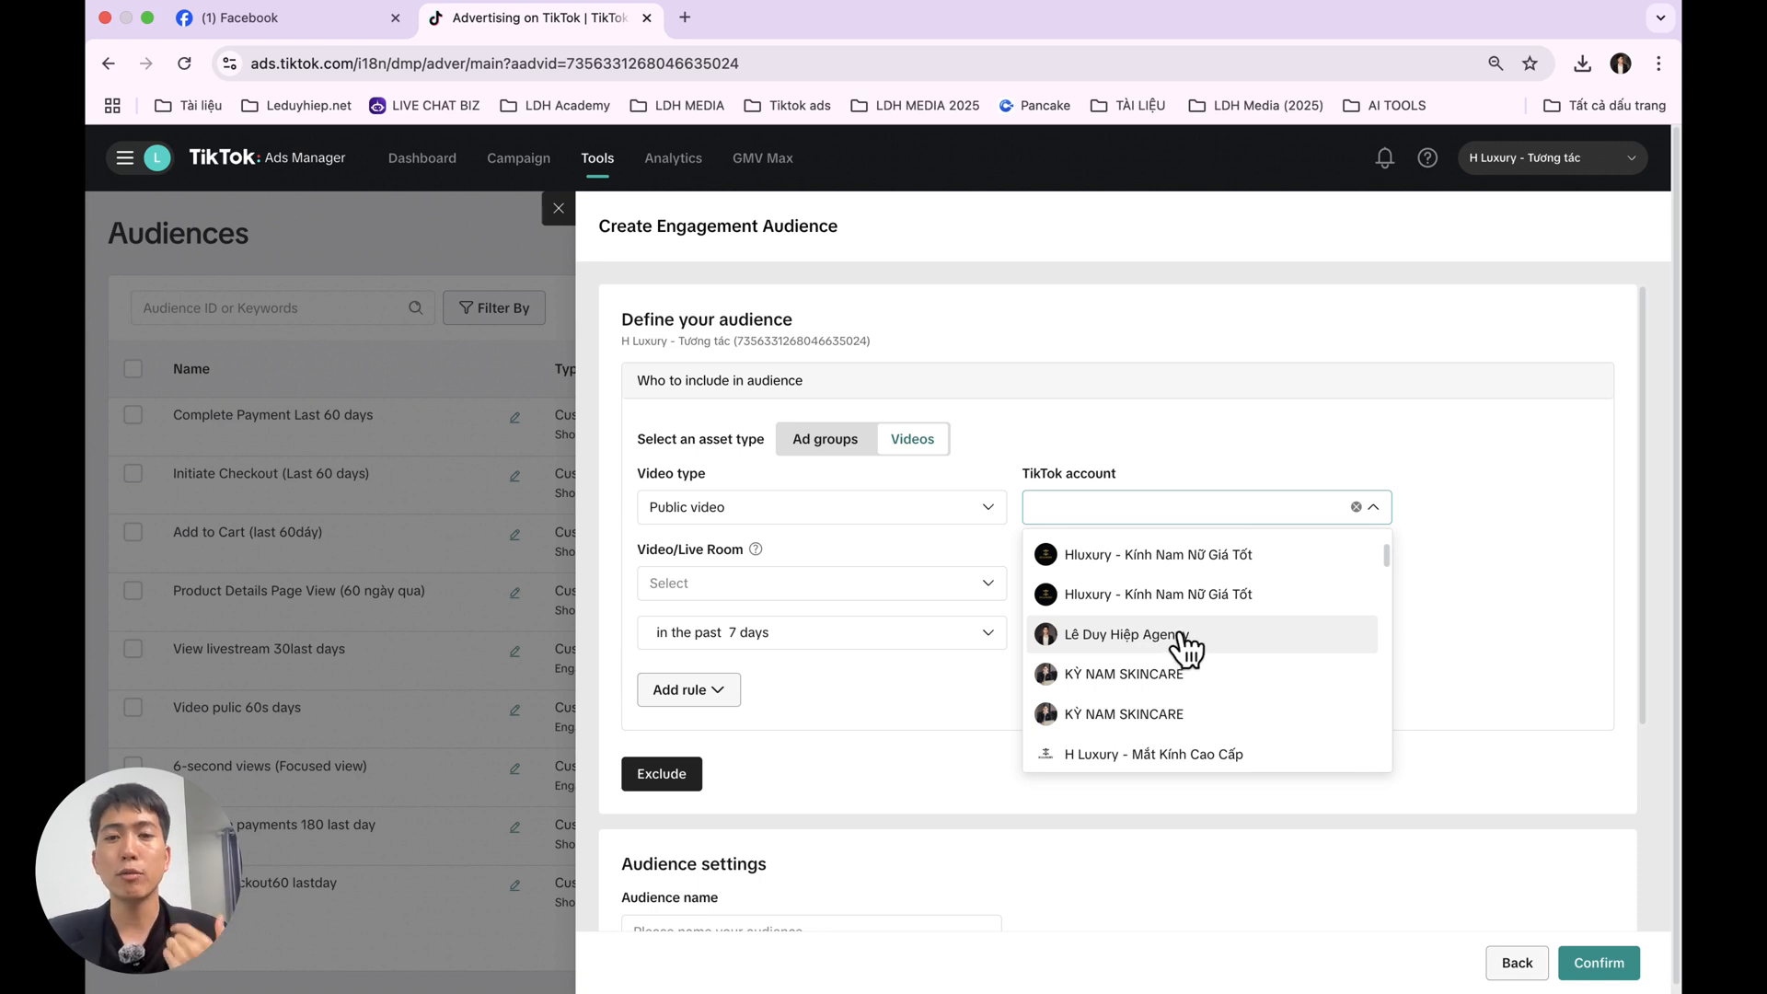
{"action": "left_click", "coordinate": [1182, 636]}
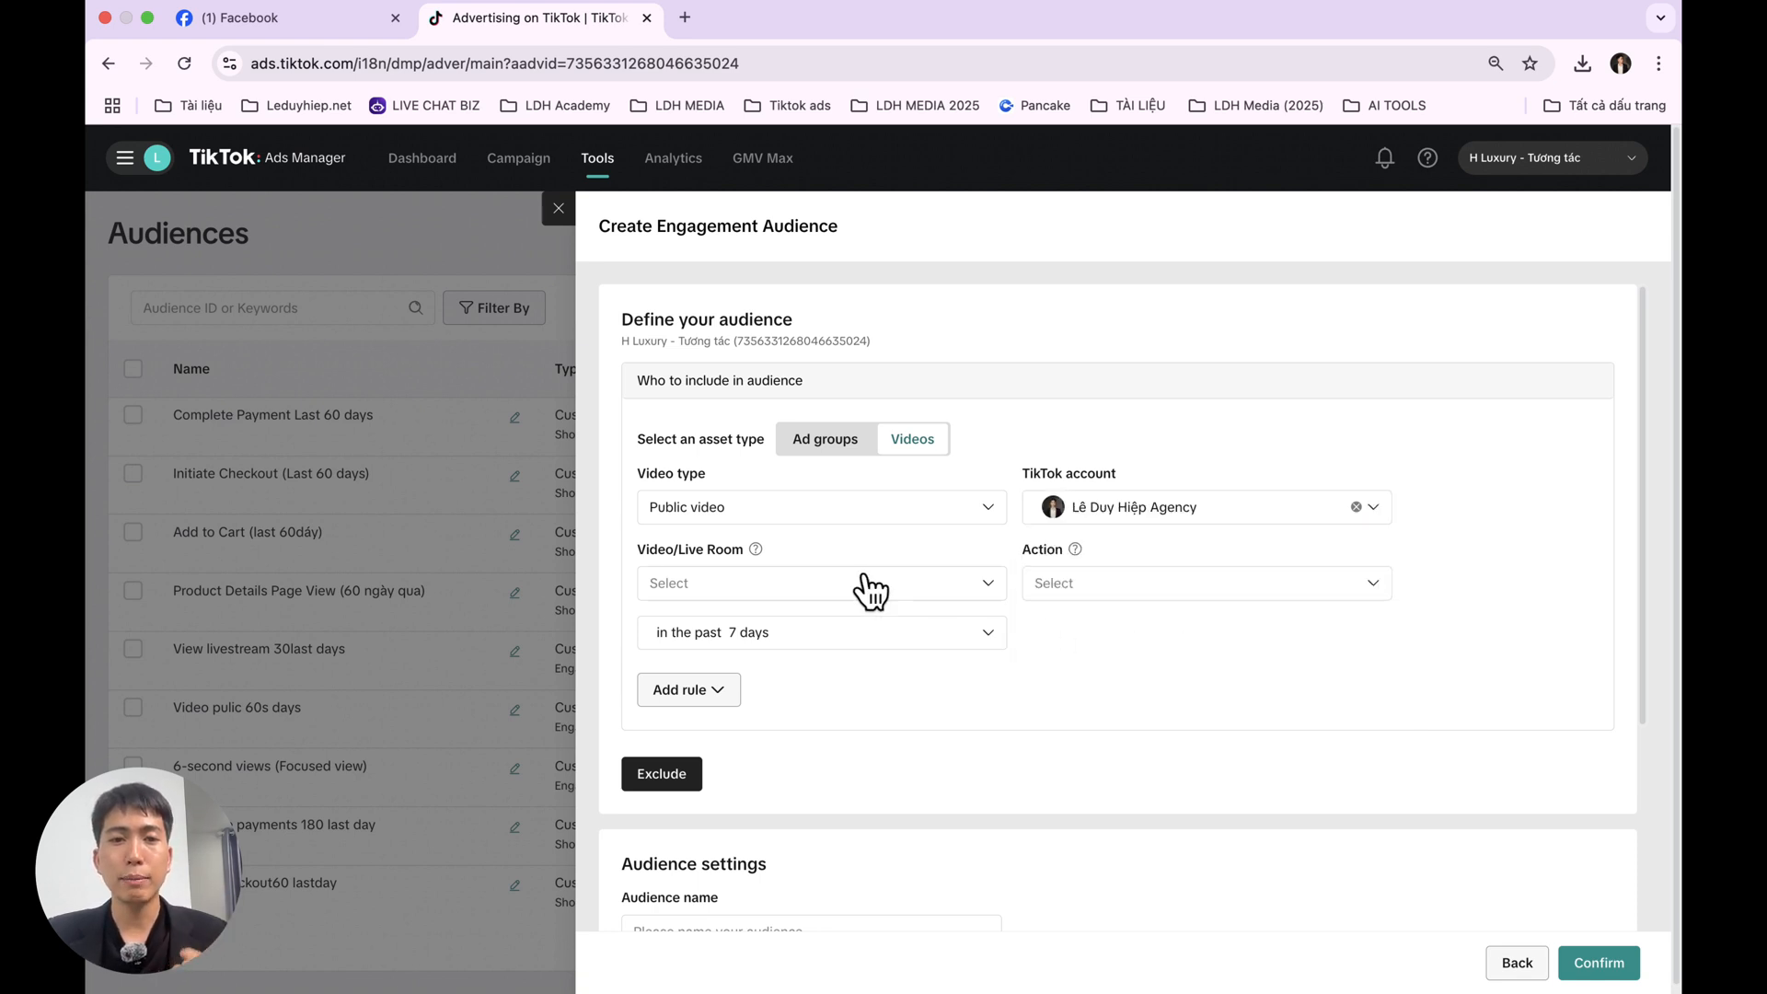
- Include the public video "Thay đổi cách nói = Tăng đơn nhanh gấp đôi!" and one more video further down the list
{"action": "left_click", "coordinate": [773, 598]}
{"action": "scroll", "coordinate": [865, 750], "scroll_direction": "down", "scroll_amount": 3}
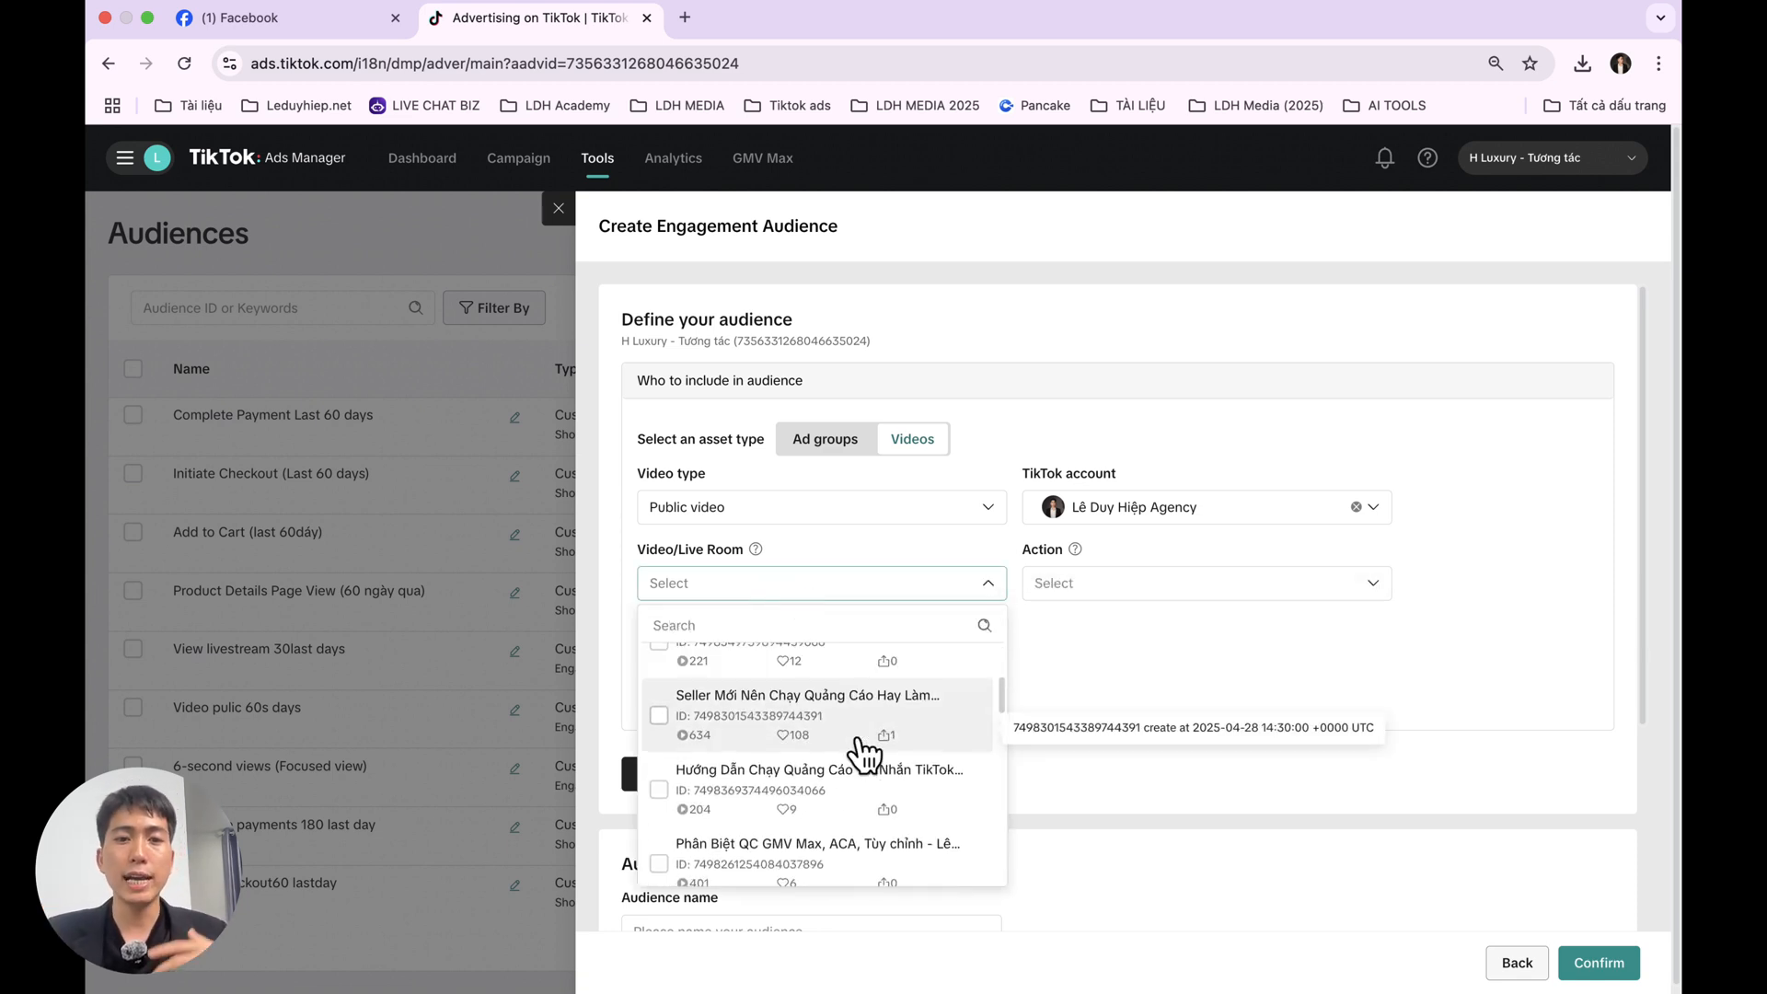
{"action": "scroll", "coordinate": [865, 753], "scroll_direction": "down", "scroll_amount": 8}
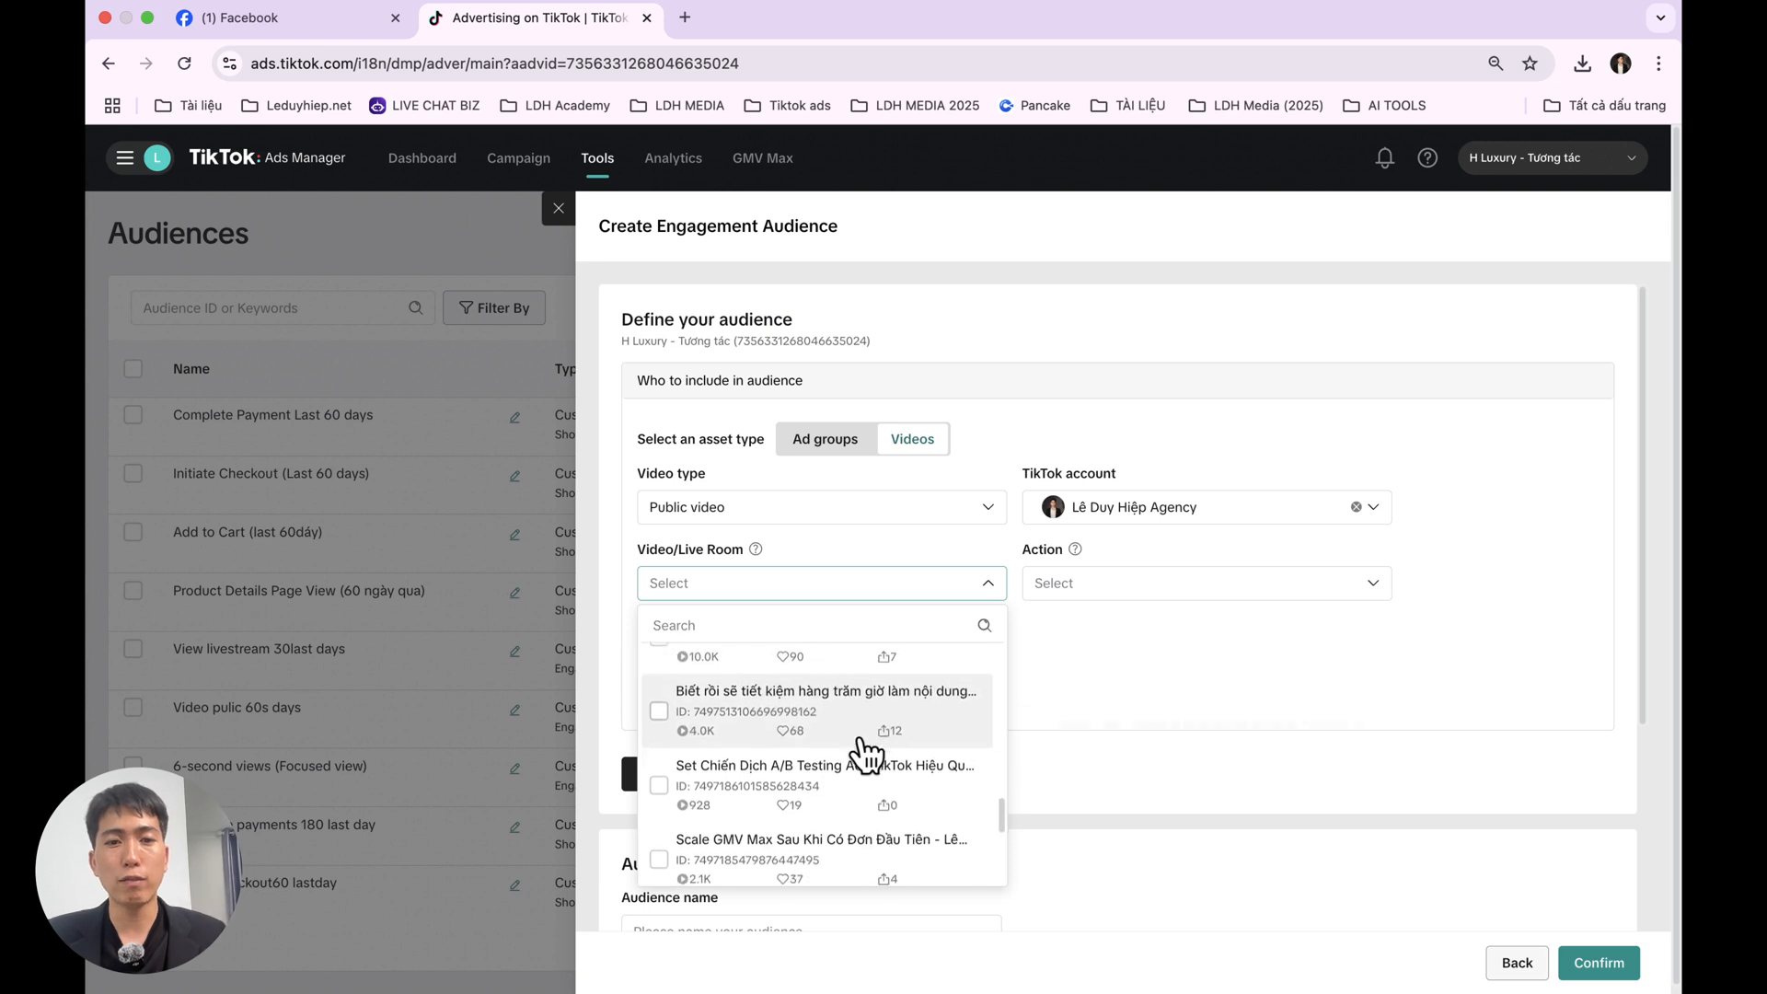
{"action": "scroll", "coordinate": [865, 753], "scroll_direction": "up", "scroll_amount": 2}
{"action": "left_click", "coordinate": [801, 710]}
{"action": "scroll", "coordinate": [862, 737], "scroll_direction": "up", "scroll_amount": 3}
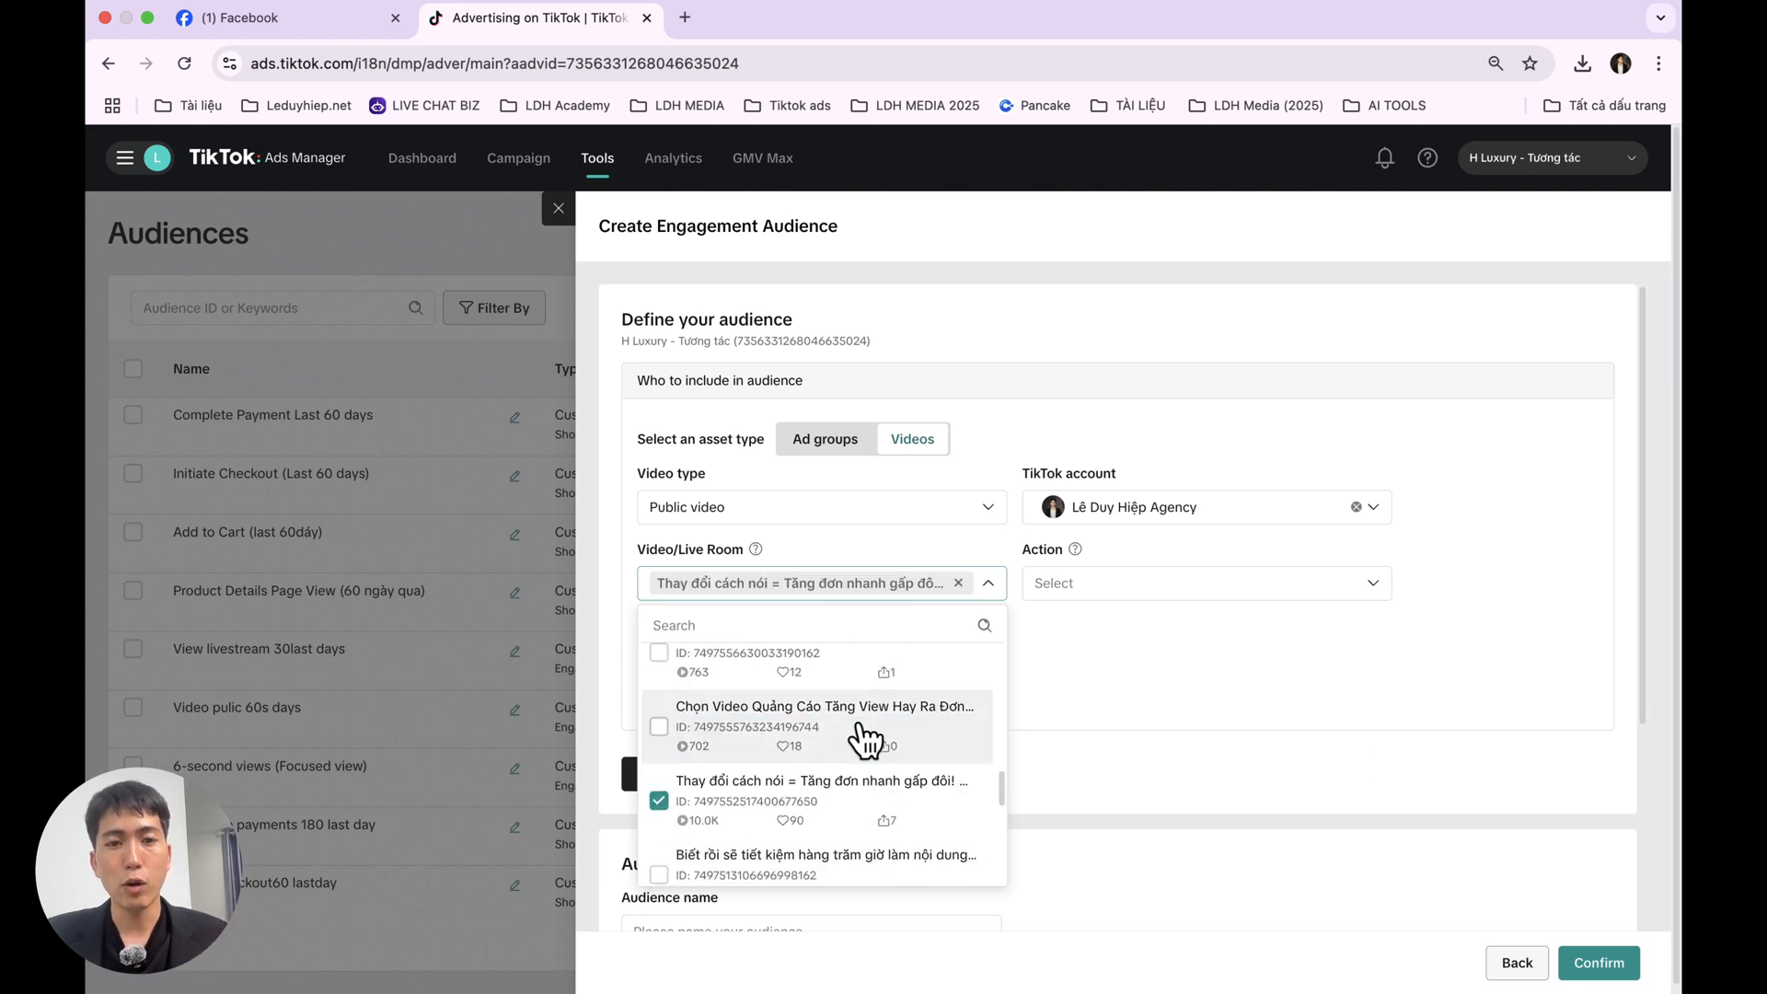
{"action": "scroll", "coordinate": [865, 741], "scroll_direction": "up", "scroll_amount": 3}
{"action": "scroll", "coordinate": [865, 741], "scroll_direction": "down", "scroll_amount": 5}
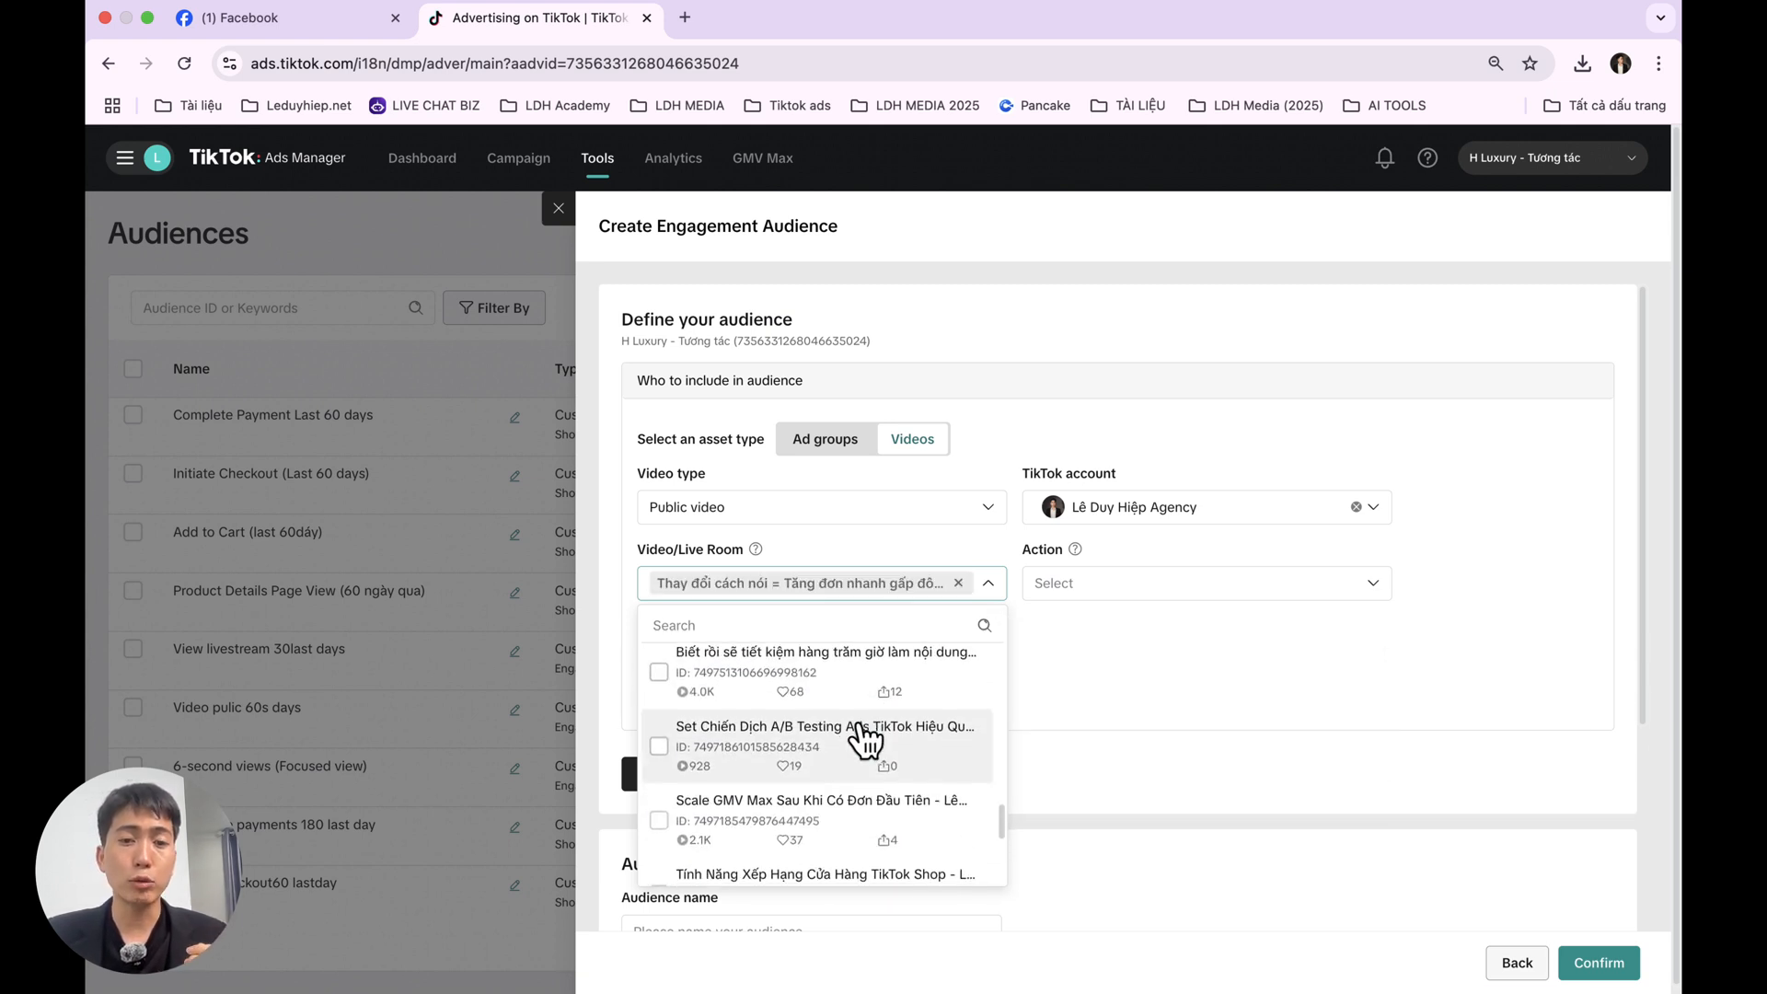
{"action": "scroll", "coordinate": [862, 736], "scroll_direction": "down", "scroll_amount": 3}
{"action": "left_click", "coordinate": [792, 722]}
{"action": "scroll", "coordinate": [856, 736], "scroll_direction": "down", "scroll_amount": 3}
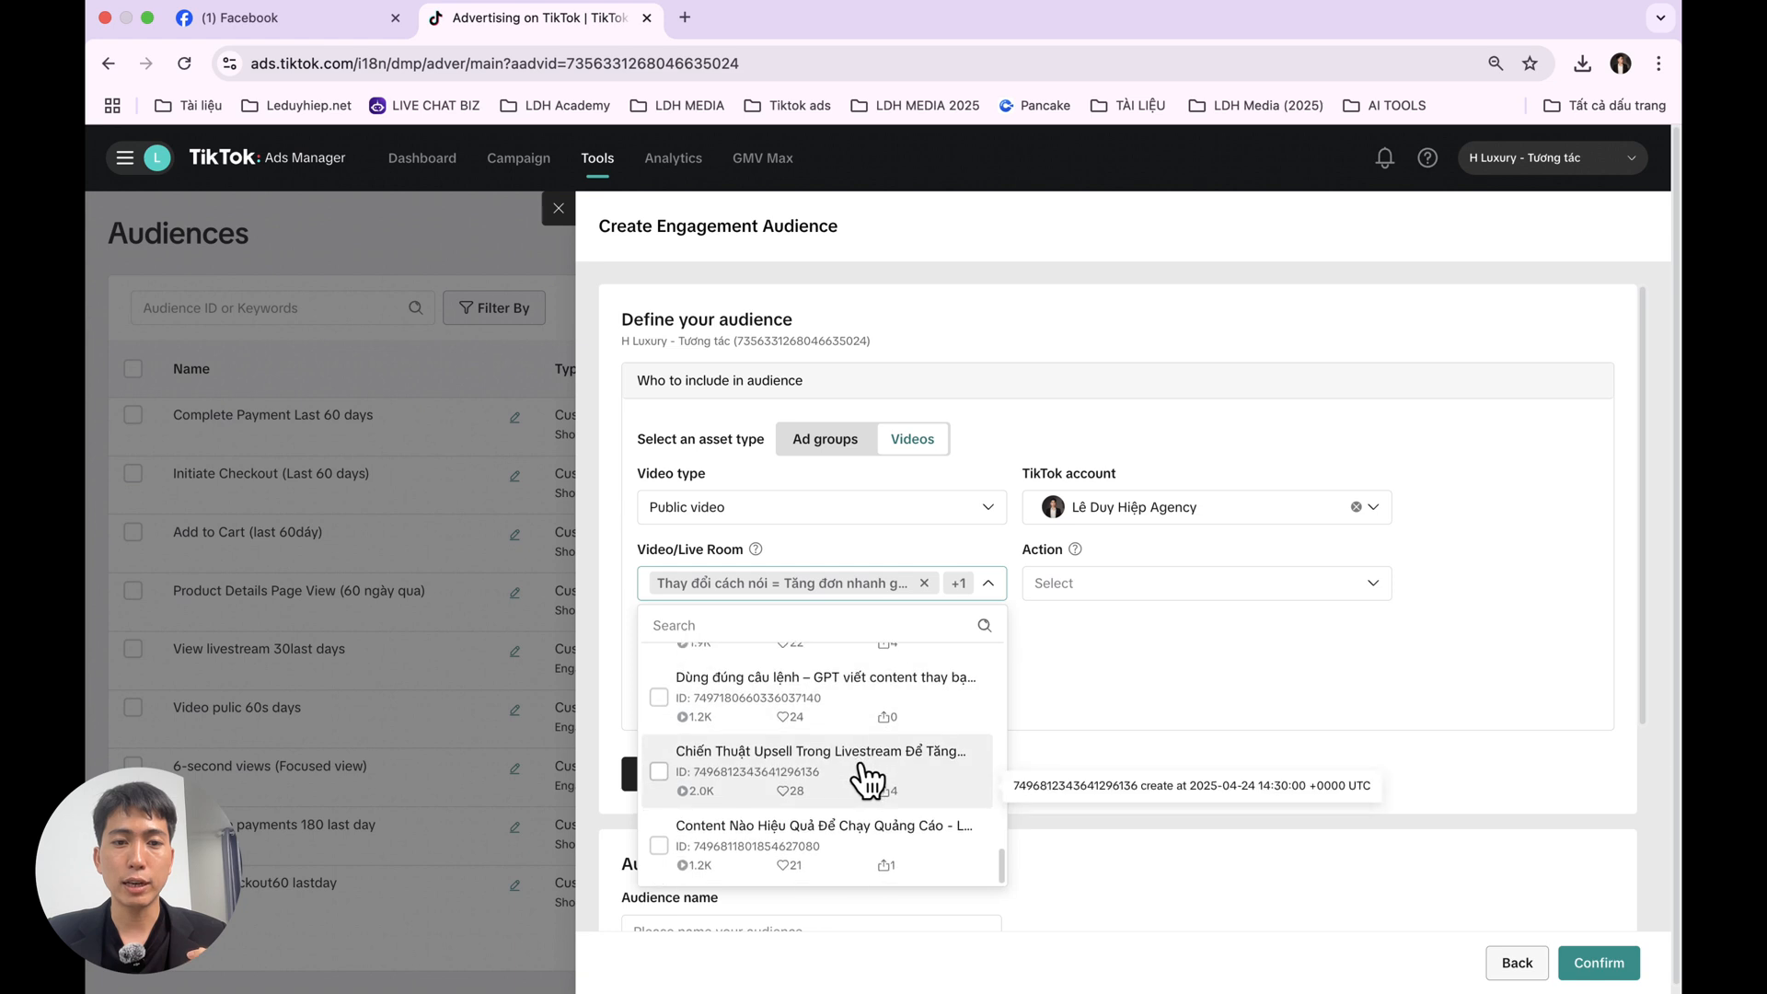
- Add the "5 điểm cập nhật mới nhất từ TikTok" video and the reply video about "Hoa hồng" to the selection
{"action": "scroll", "coordinate": [870, 778], "scroll_direction": "down", "scroll_amount": 3}
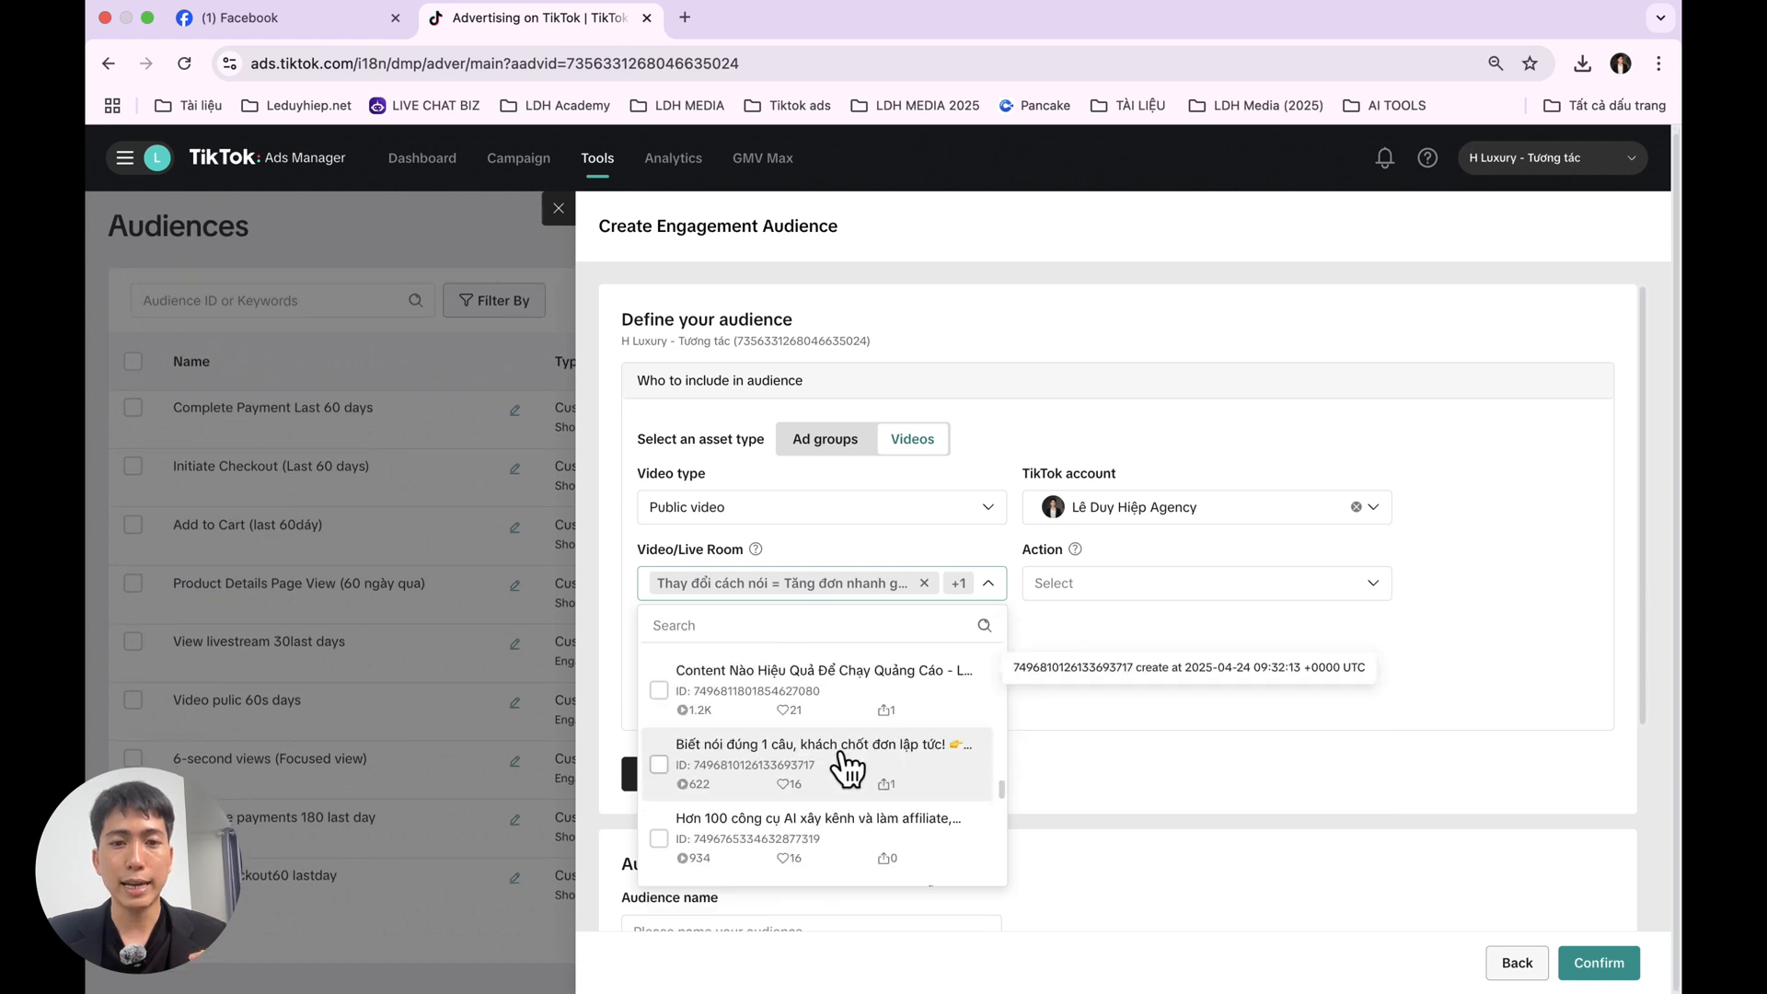
{"action": "scroll", "coordinate": [846, 769], "scroll_direction": "down", "scroll_amount": 5}
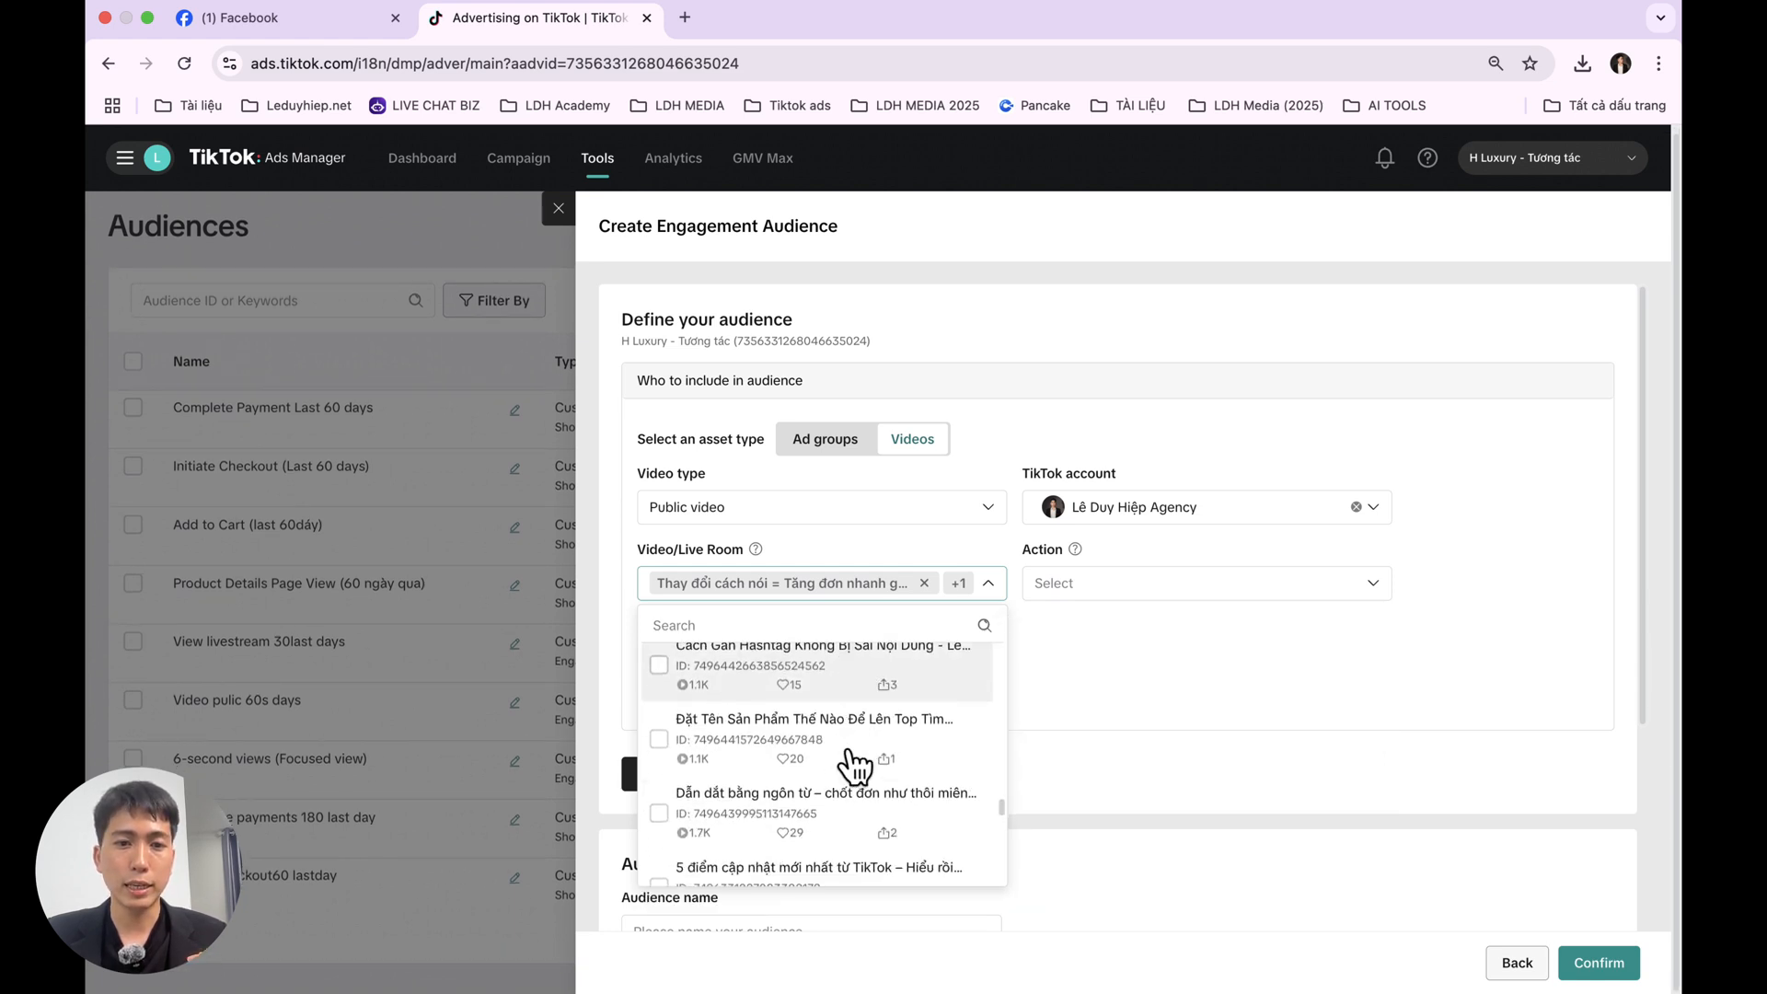
{"action": "scroll", "coordinate": [856, 762], "scroll_direction": "down", "scroll_amount": 3}
{"action": "left_click", "coordinate": [801, 761]}
{"action": "scroll", "coordinate": [828, 762], "scroll_direction": "down", "scroll_amount": 1}
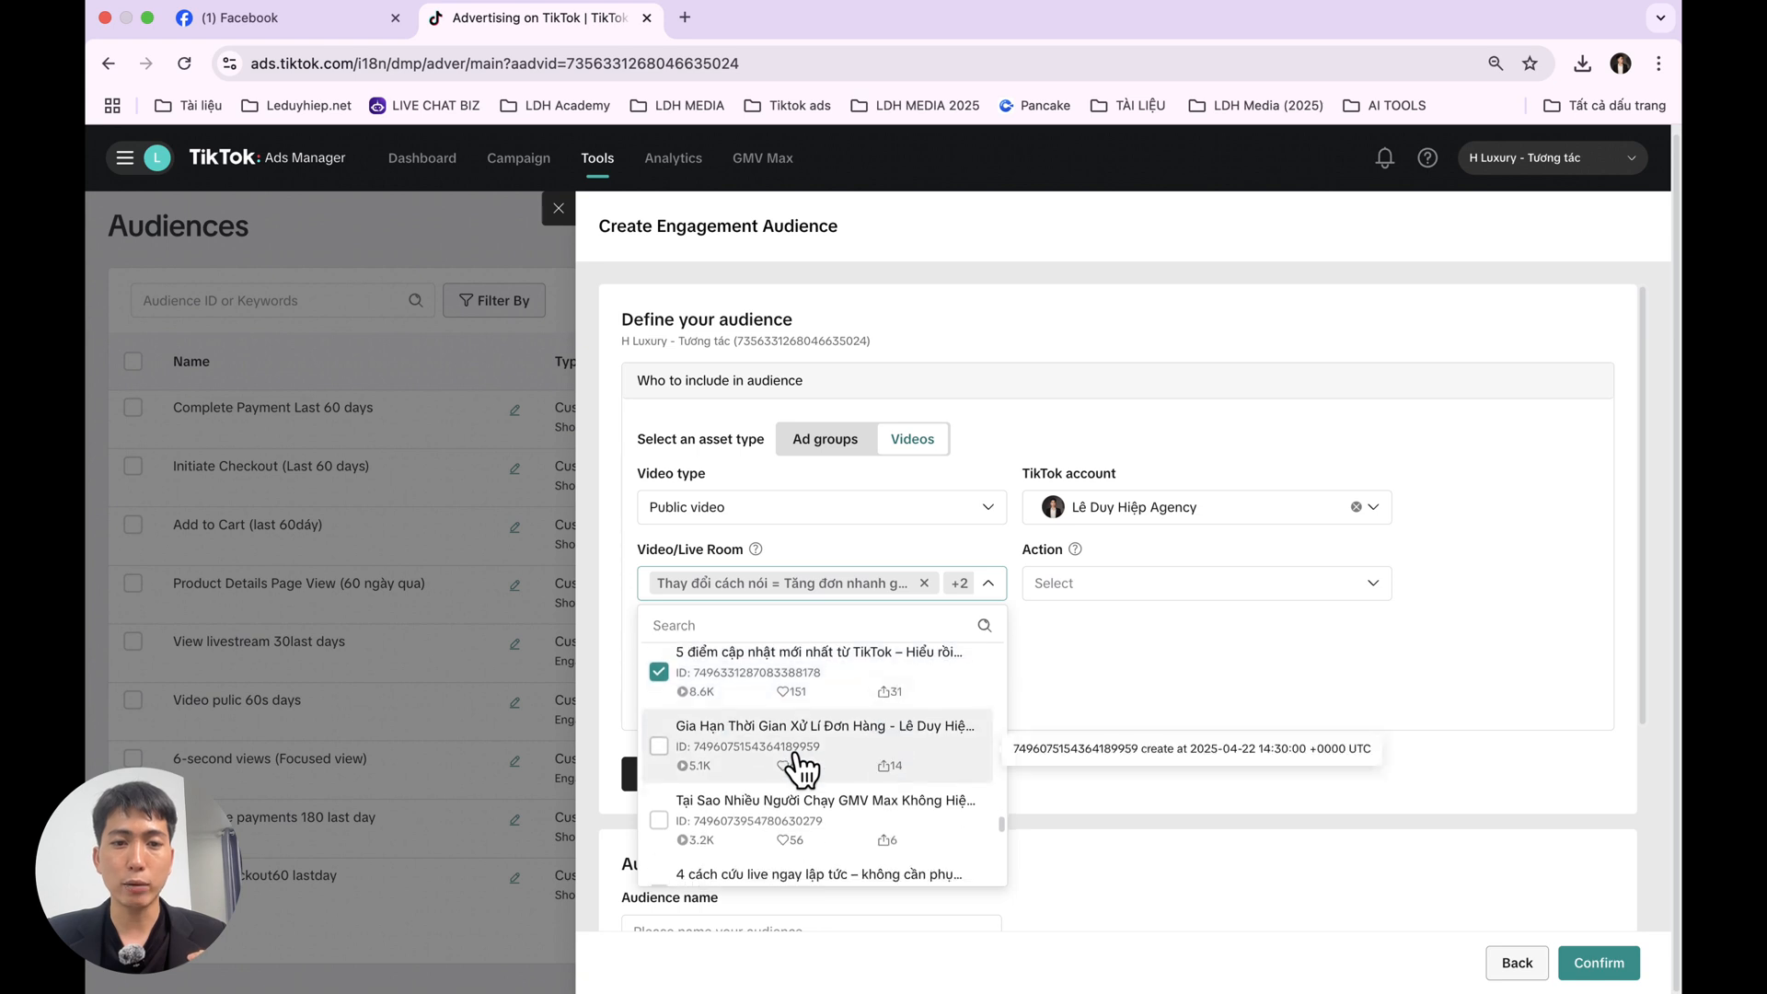
{"action": "scroll", "coordinate": [823, 771], "scroll_direction": "down", "scroll_amount": 2}
{"action": "scroll", "coordinate": [845, 777], "scroll_direction": "down", "scroll_amount": 4}
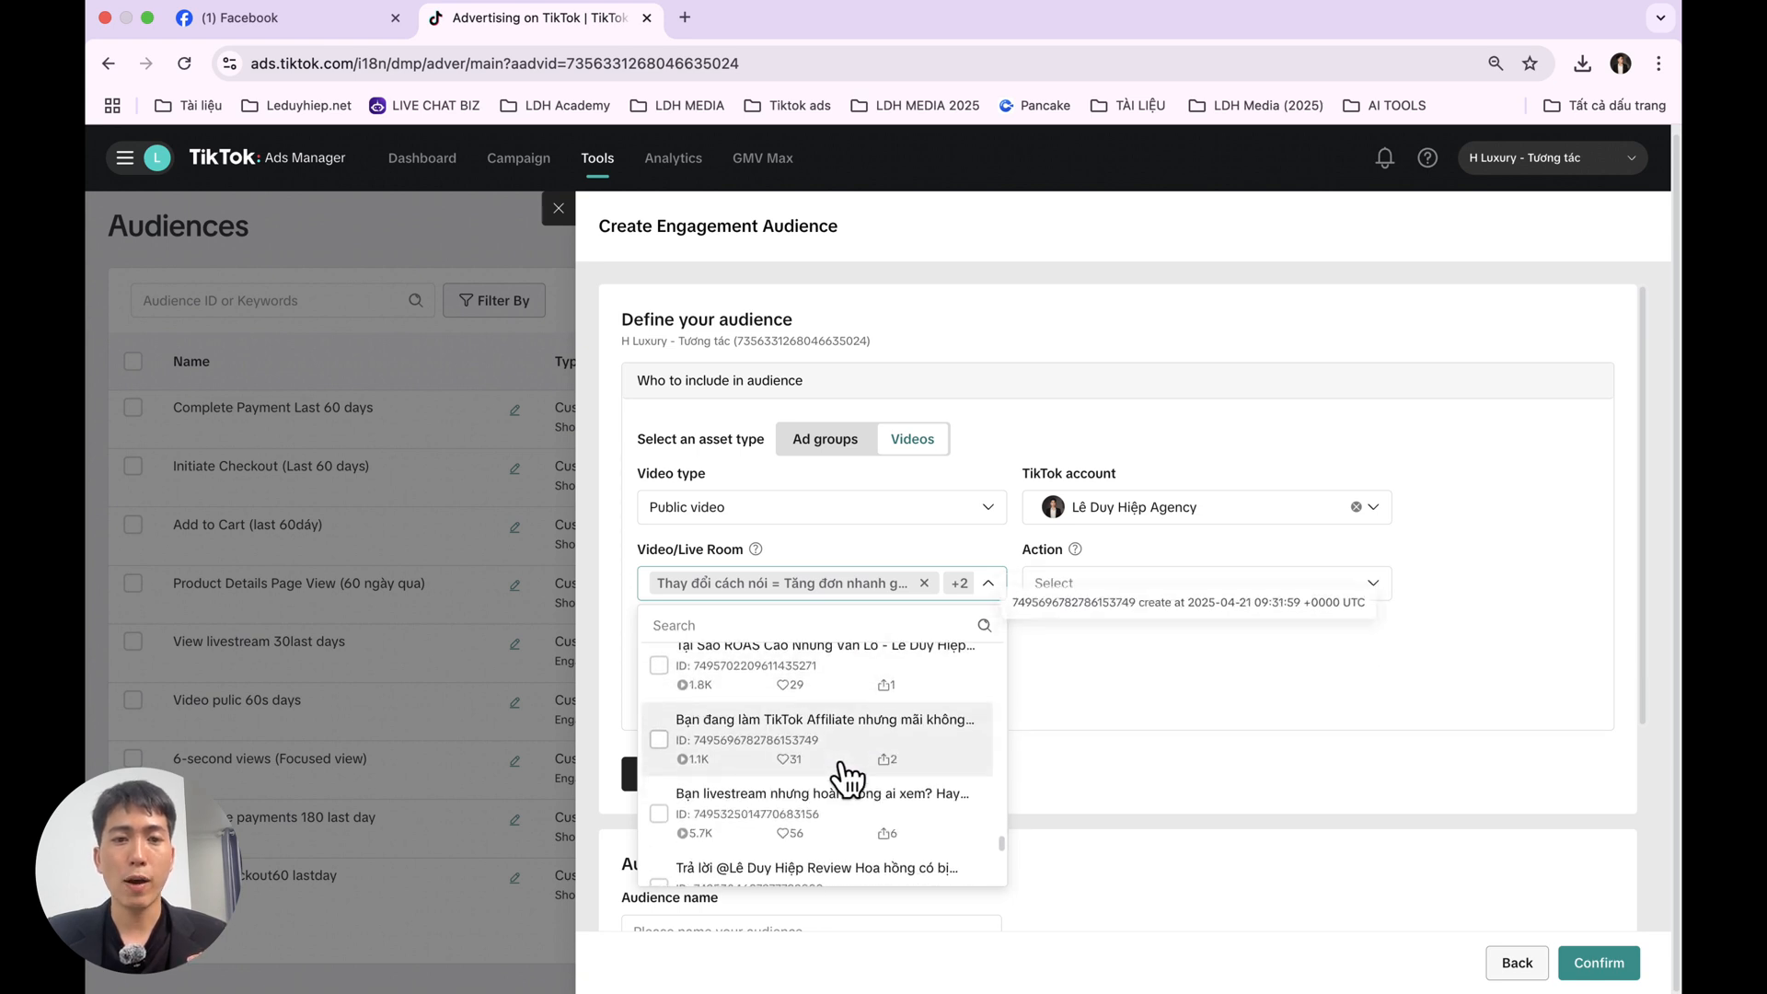
{"action": "left_click", "coordinate": [778, 780]}
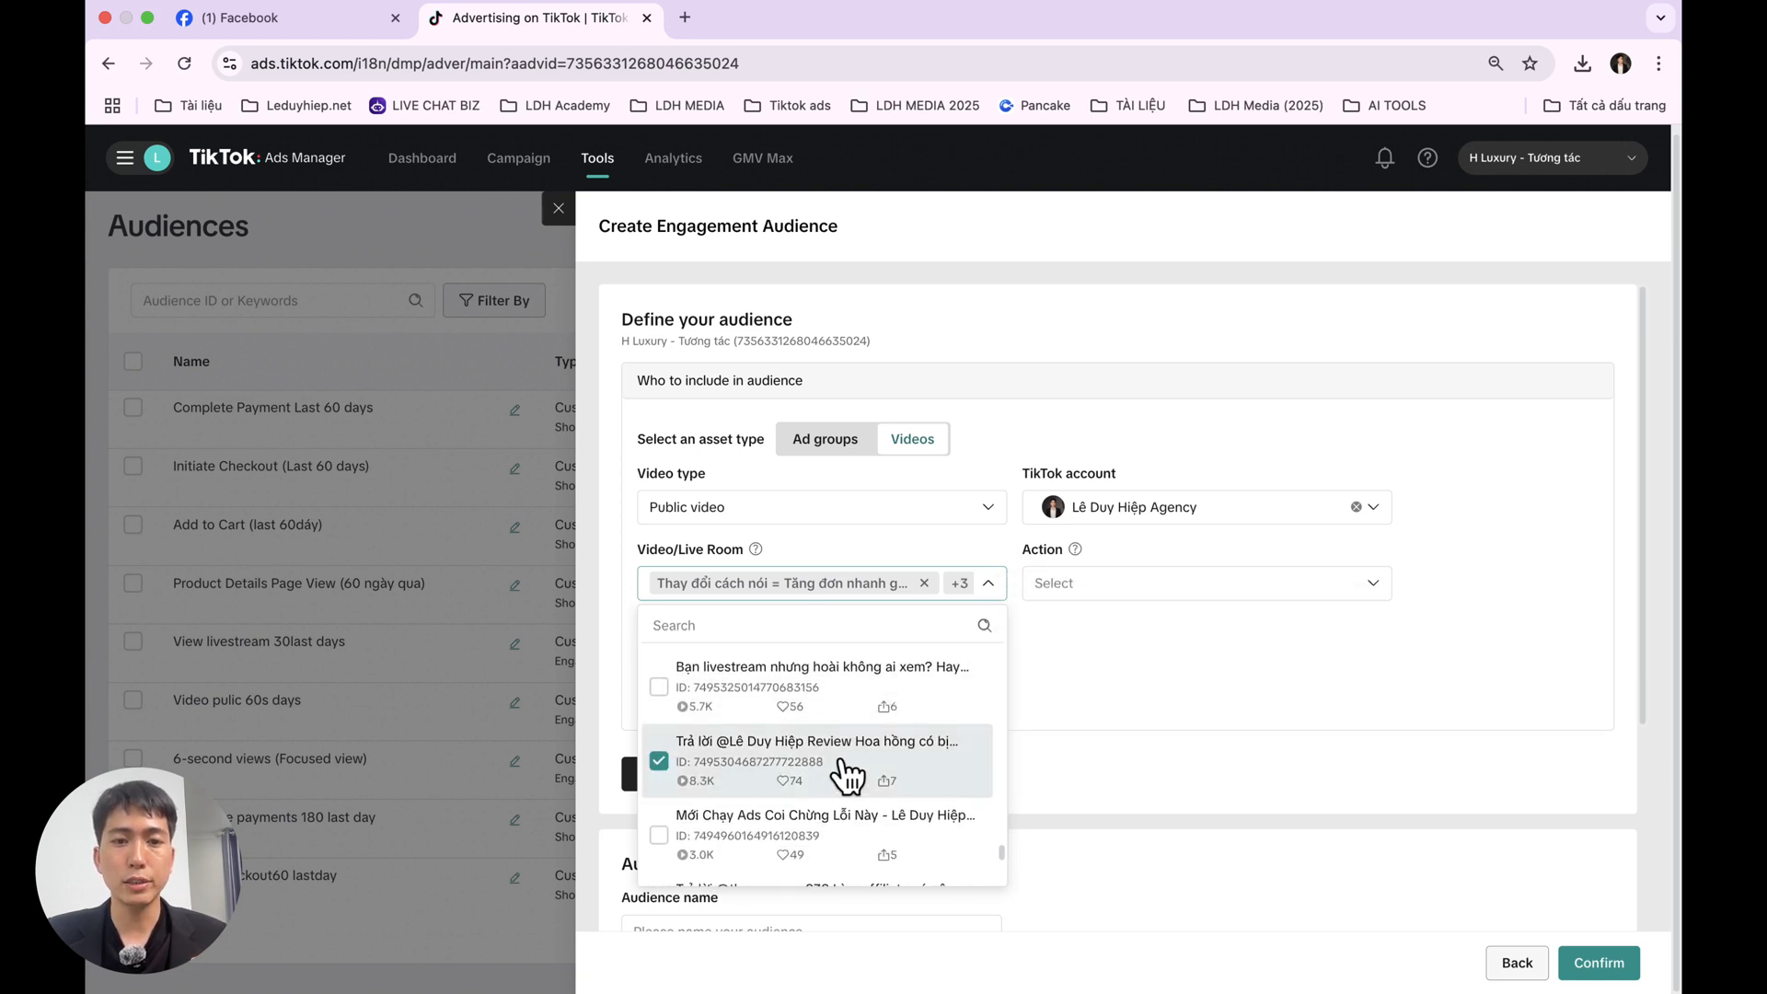
- Add the videos starting "Mở lại không được" and "Dịch Vụ Vận Hành Shop" to the selection
{"action": "scroll", "coordinate": [810, 778], "scroll_direction": "down", "scroll_amount": 3}
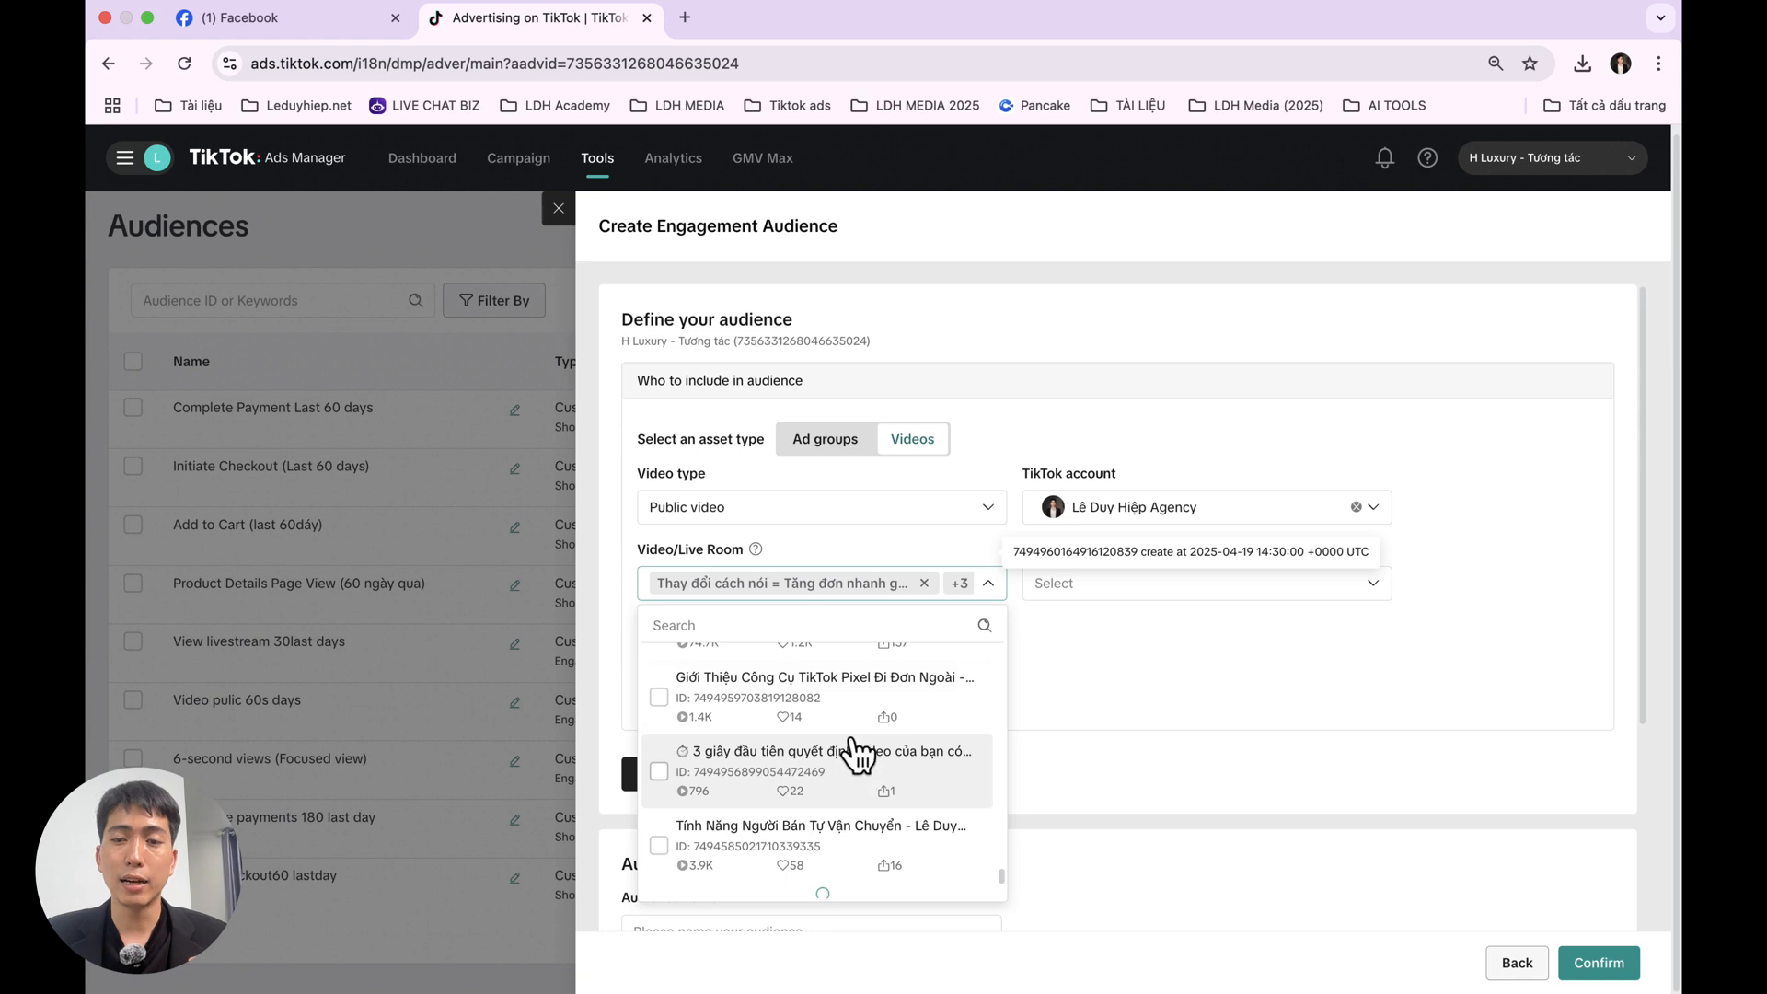
{"action": "scroll", "coordinate": [859, 755], "scroll_direction": "down", "scroll_amount": 3}
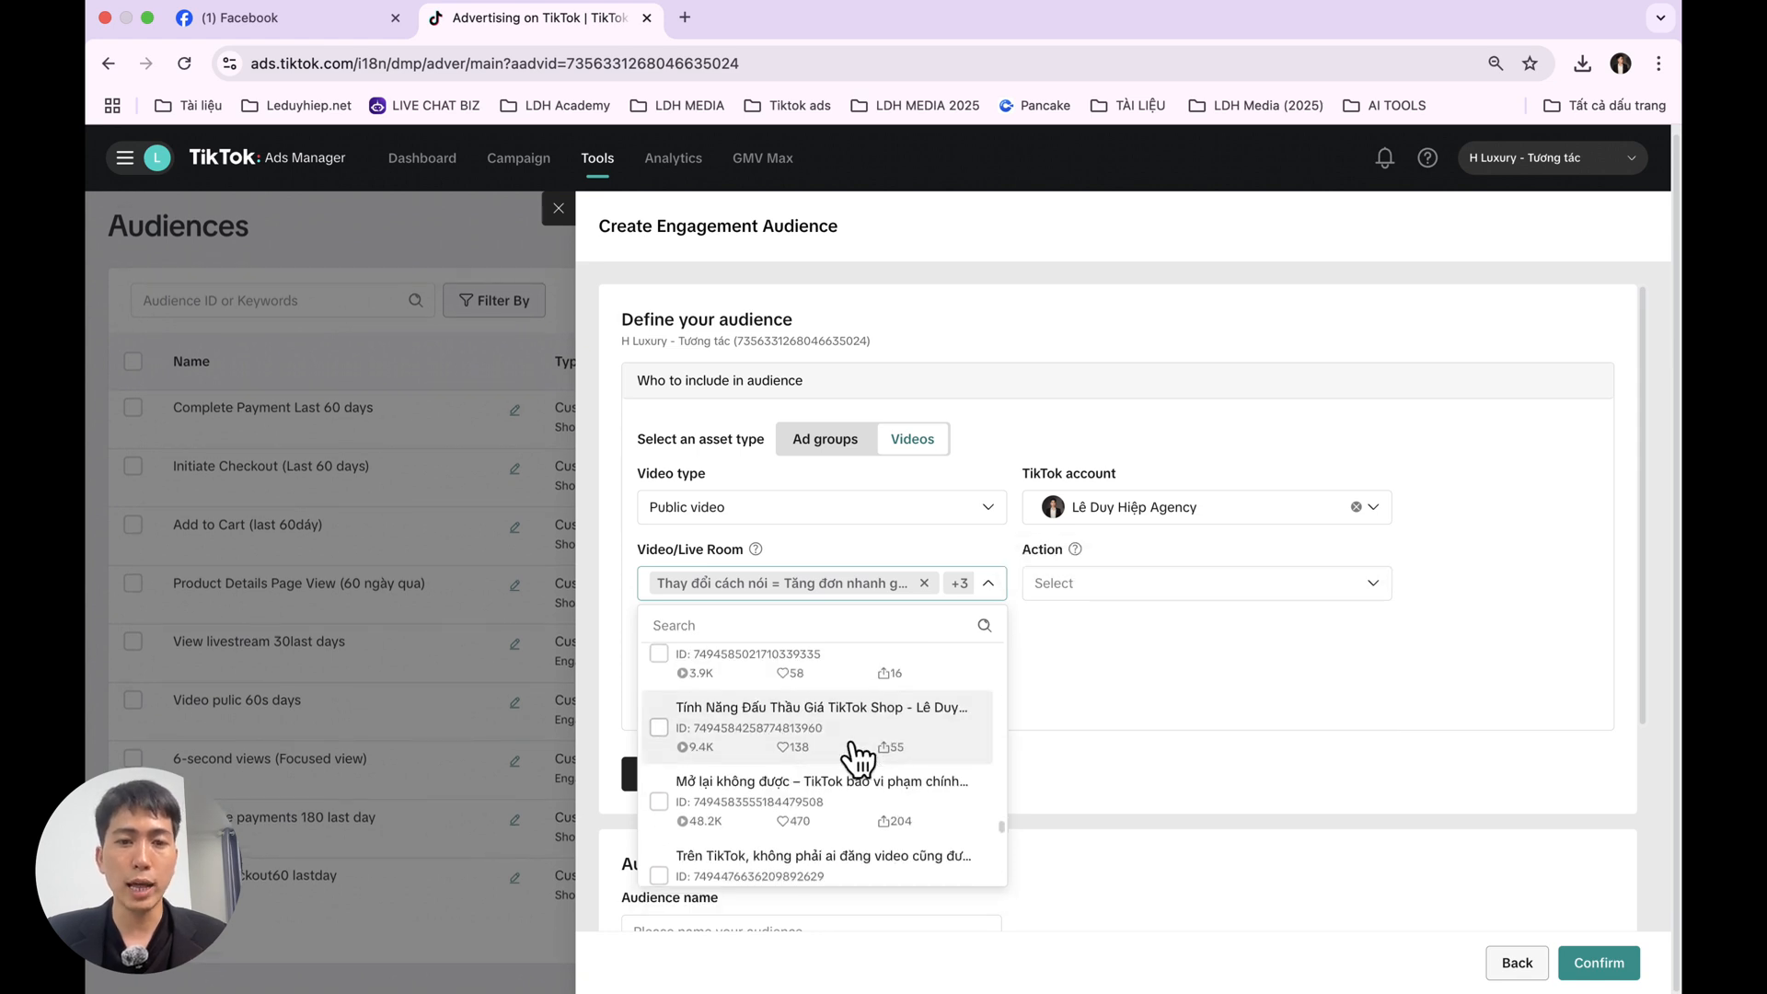
{"action": "left_click", "coordinate": [810, 791]}
{"action": "scroll", "coordinate": [835, 775], "scroll_direction": "down", "scroll_amount": 2}
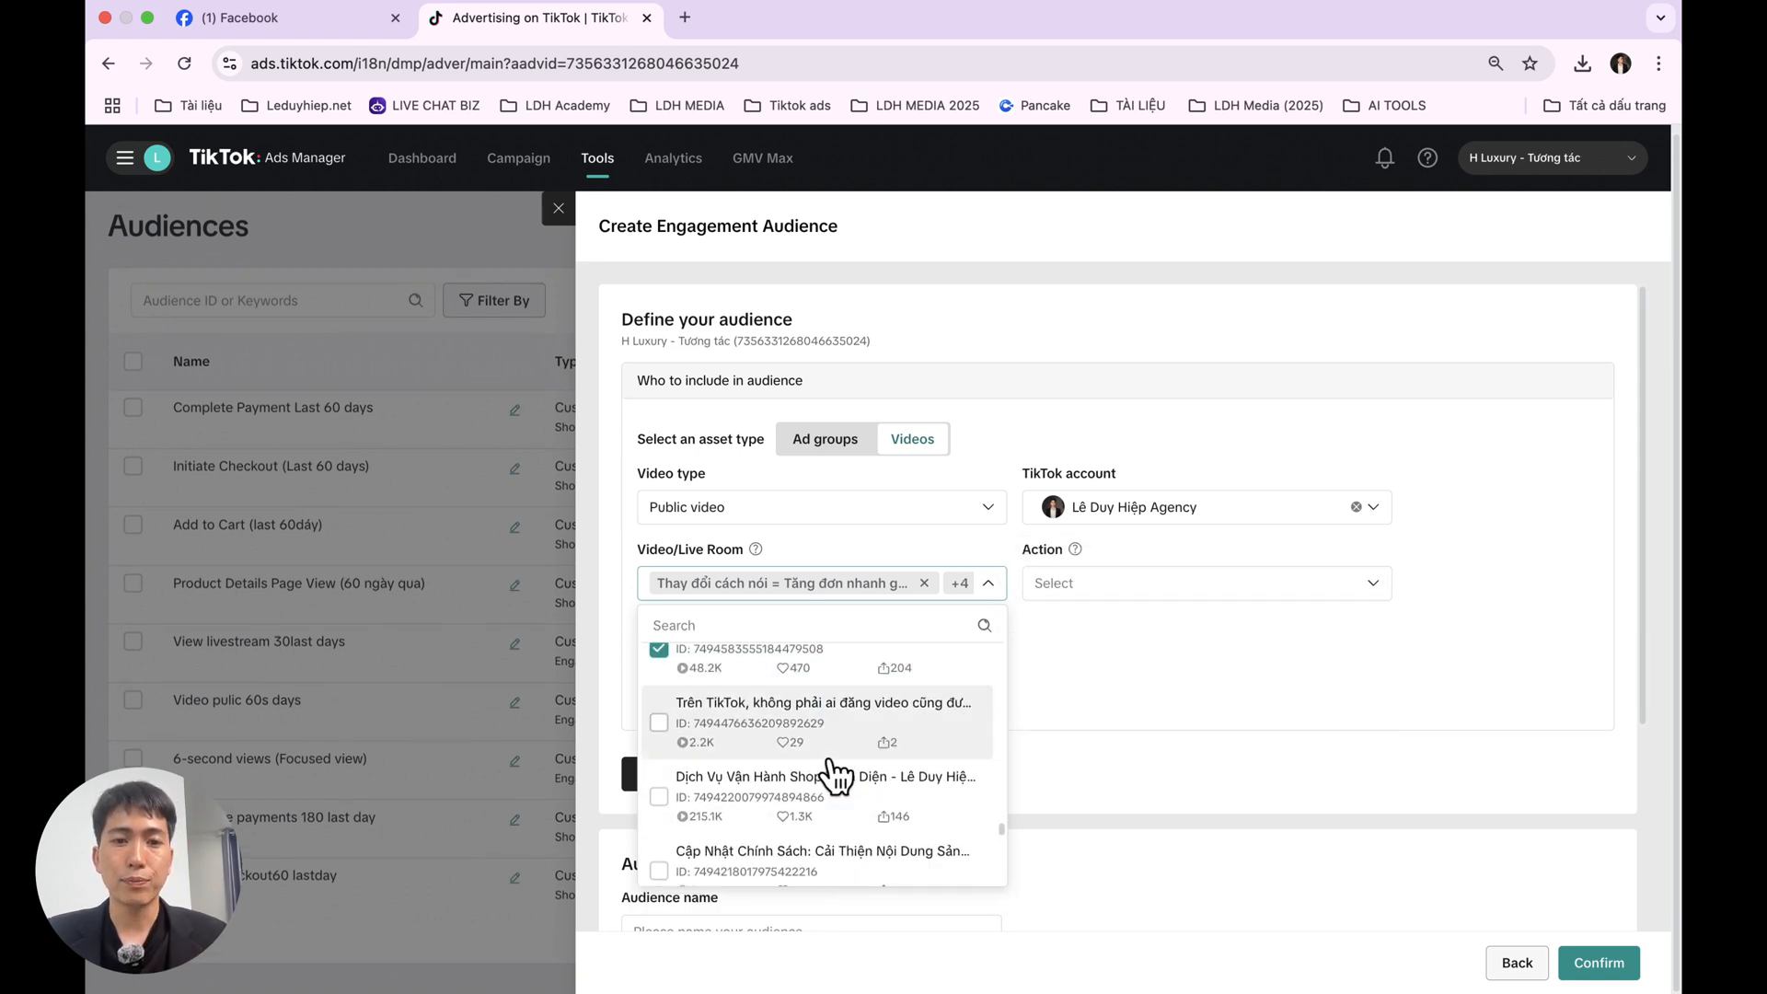
{"action": "scroll", "coordinate": [805, 769], "scroll_direction": "down", "scroll_amount": 1}
{"action": "left_click", "coordinate": [787, 757]}
{"action": "scroll", "coordinate": [817, 766], "scroll_direction": "down", "scroll_amount": 2}
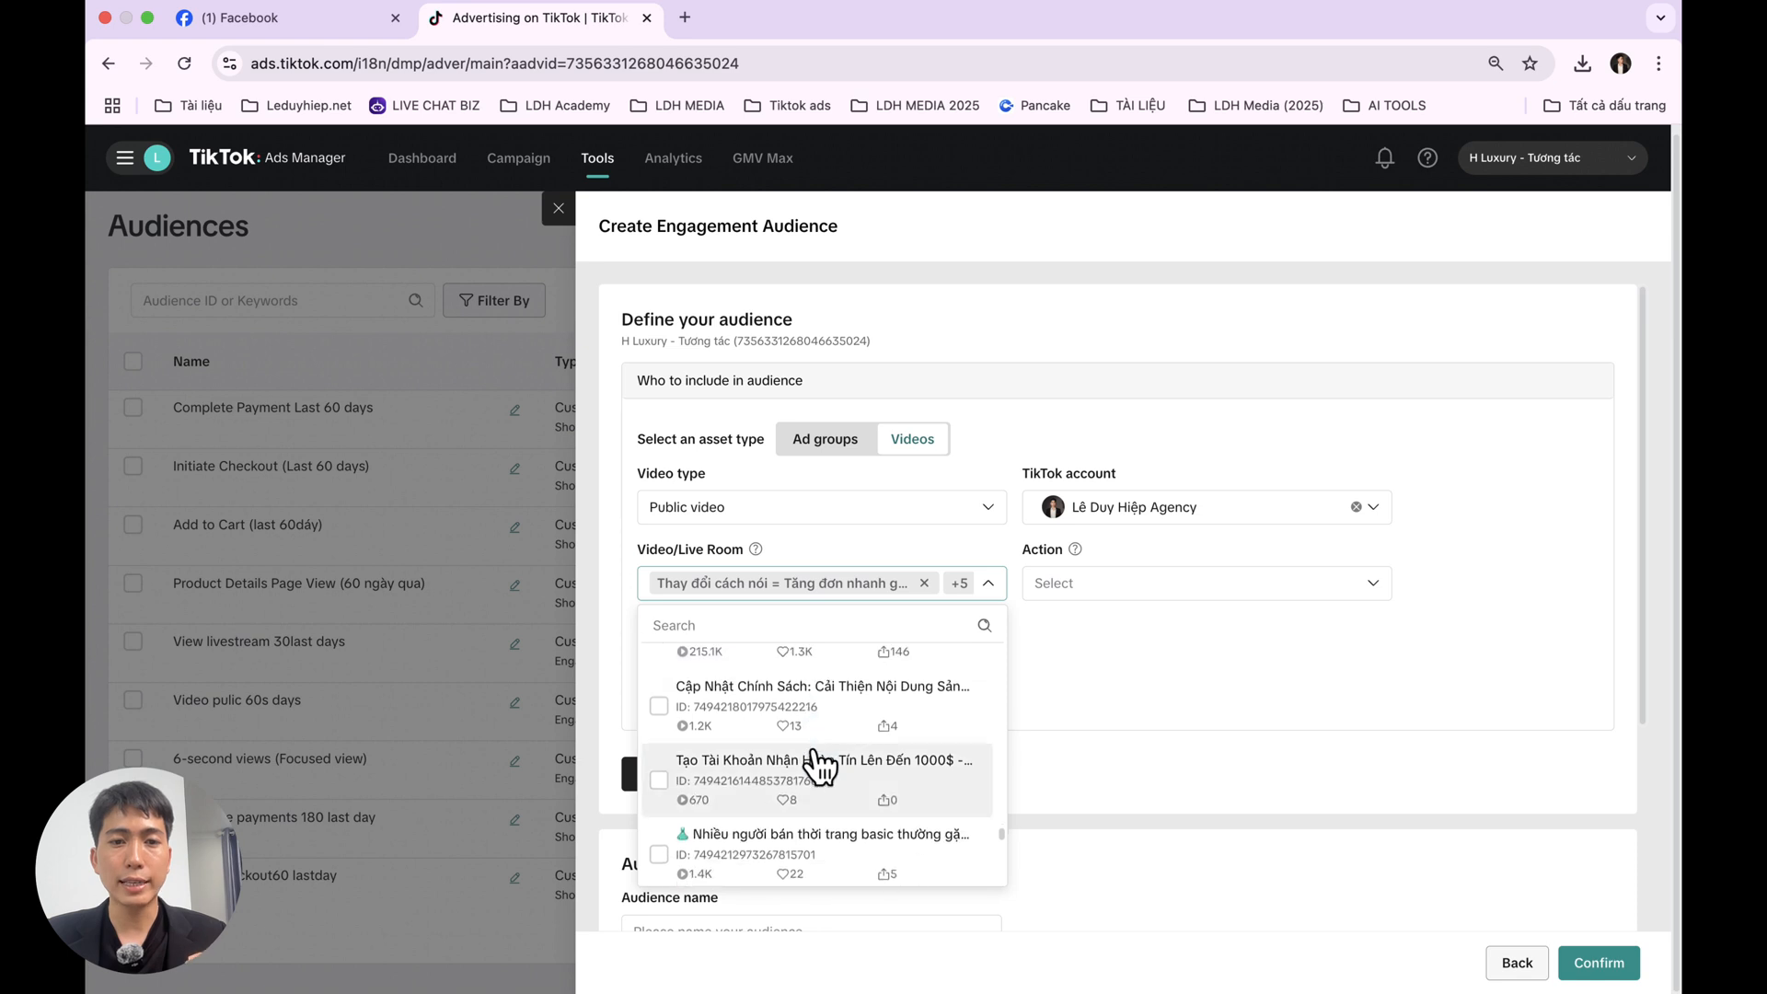
- Add the "Livestream bán hàng không chỉ để chốt đơn" video and finish the video selection
{"action": "scroll", "coordinate": [819, 768], "scroll_direction": "down", "scroll_amount": 4}
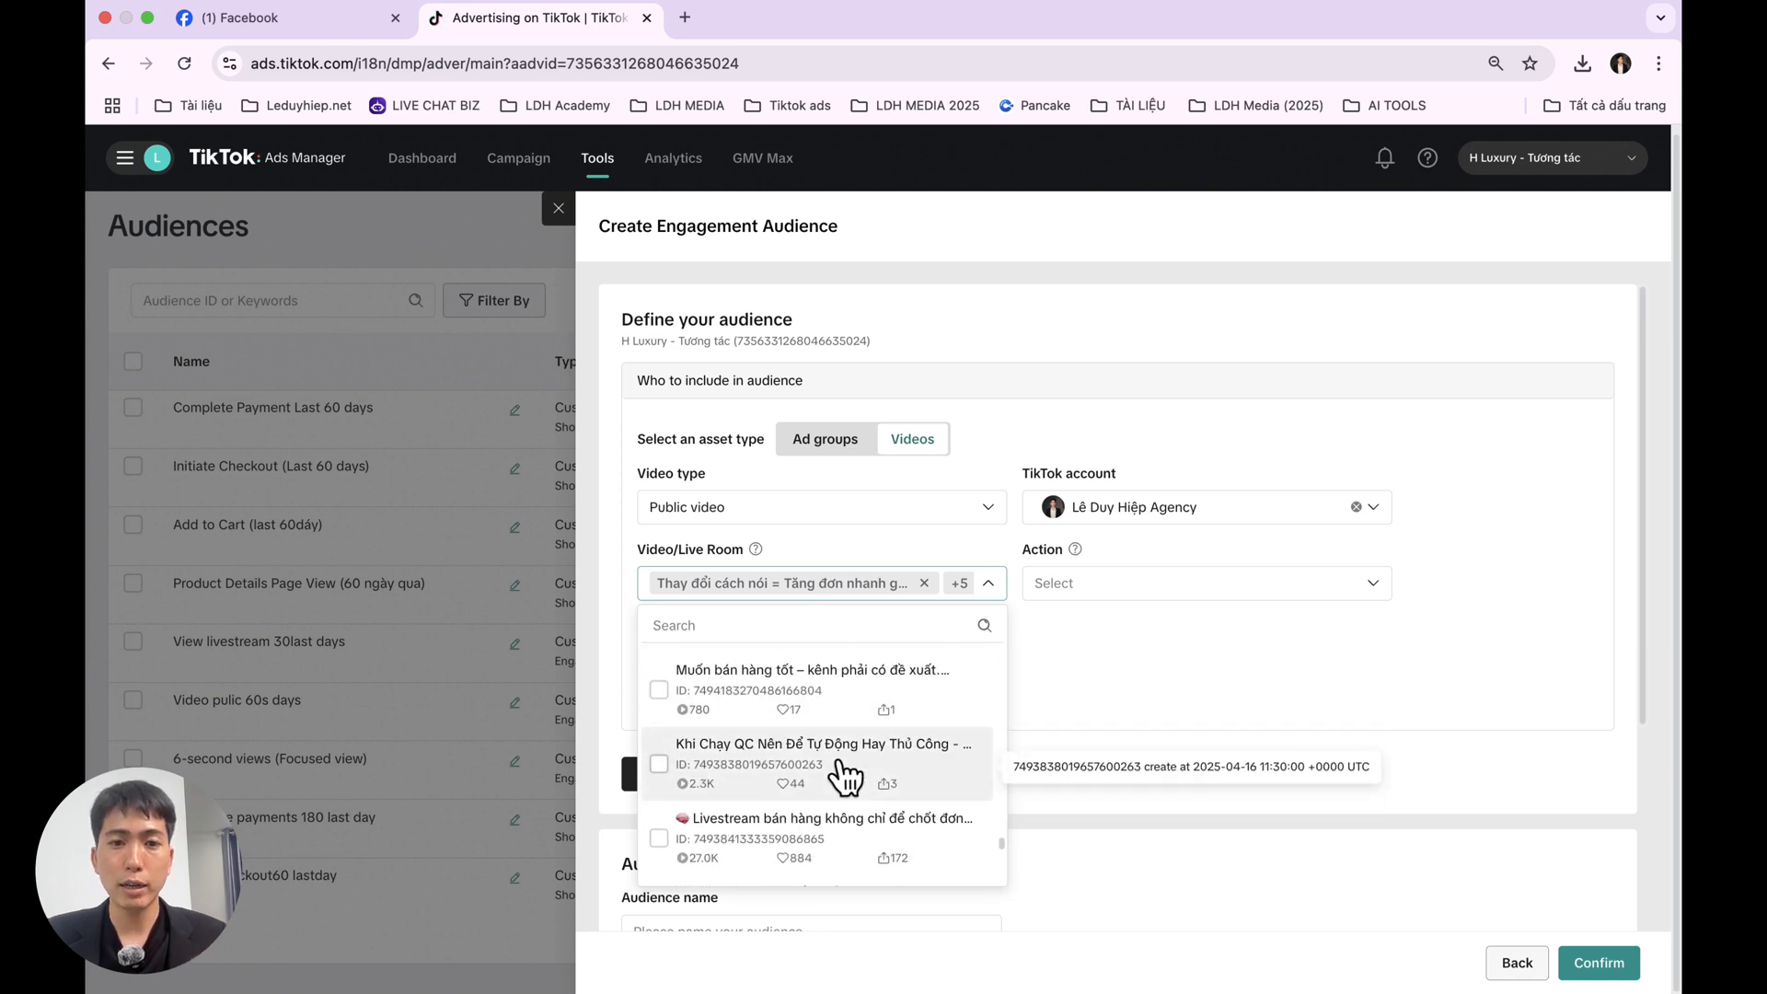
{"action": "scroll", "coordinate": [778, 783], "scroll_direction": "down", "scroll_amount": 2}
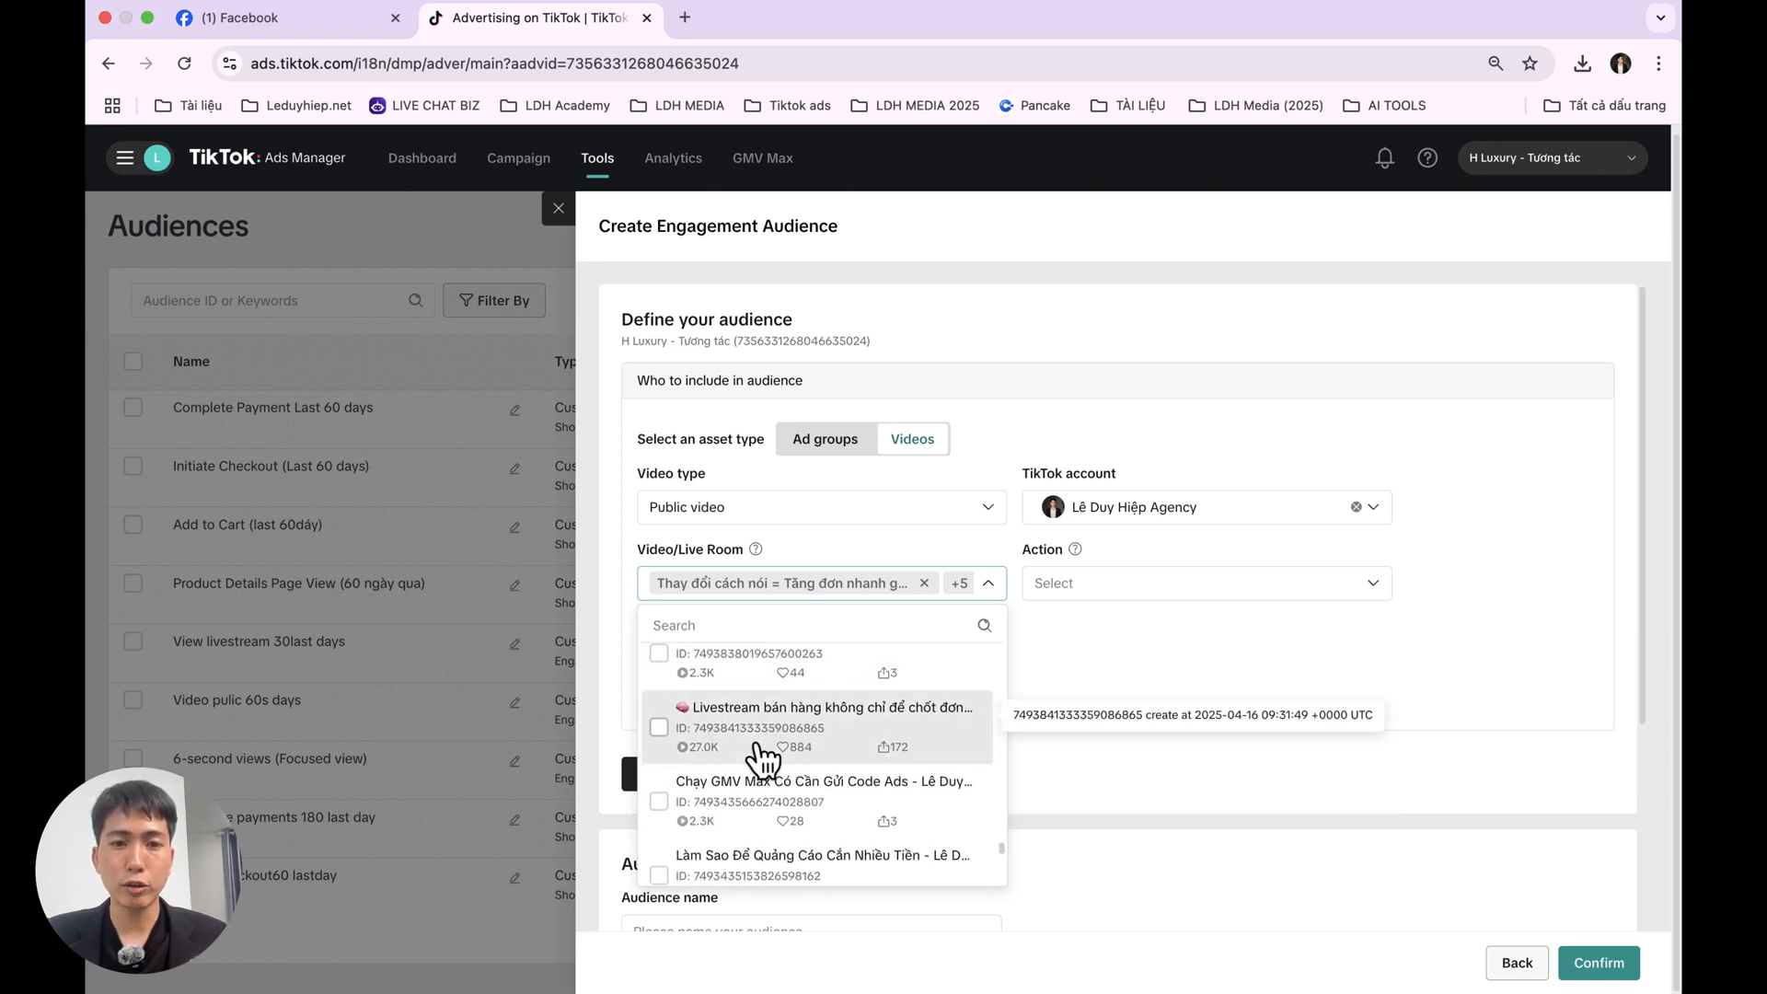
{"action": "left_click", "coordinate": [762, 759]}
{"action": "scroll", "coordinate": [778, 778], "scroll_direction": "down", "scroll_amount": 2}
{"action": "left_click", "coordinate": [1228, 658]}
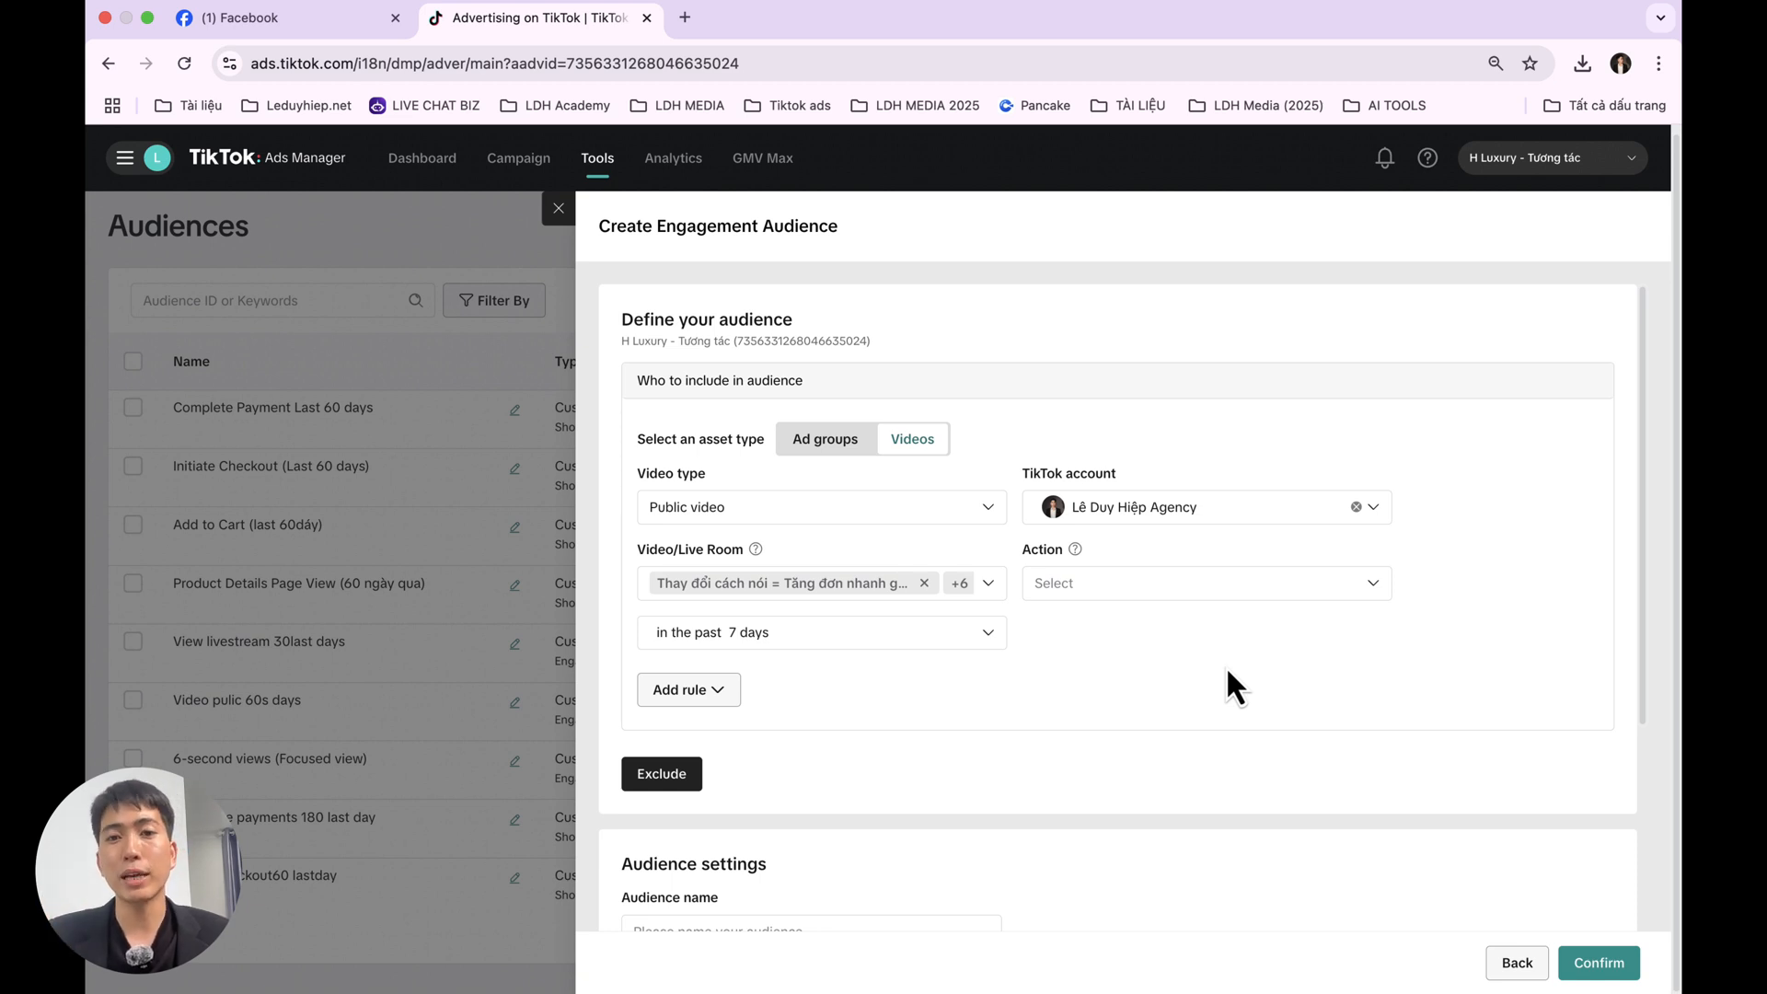
- Set the public video rule's action to 6-Second Video View and its time window to the past 30 days
{"action": "left_click", "coordinate": [1167, 593]}
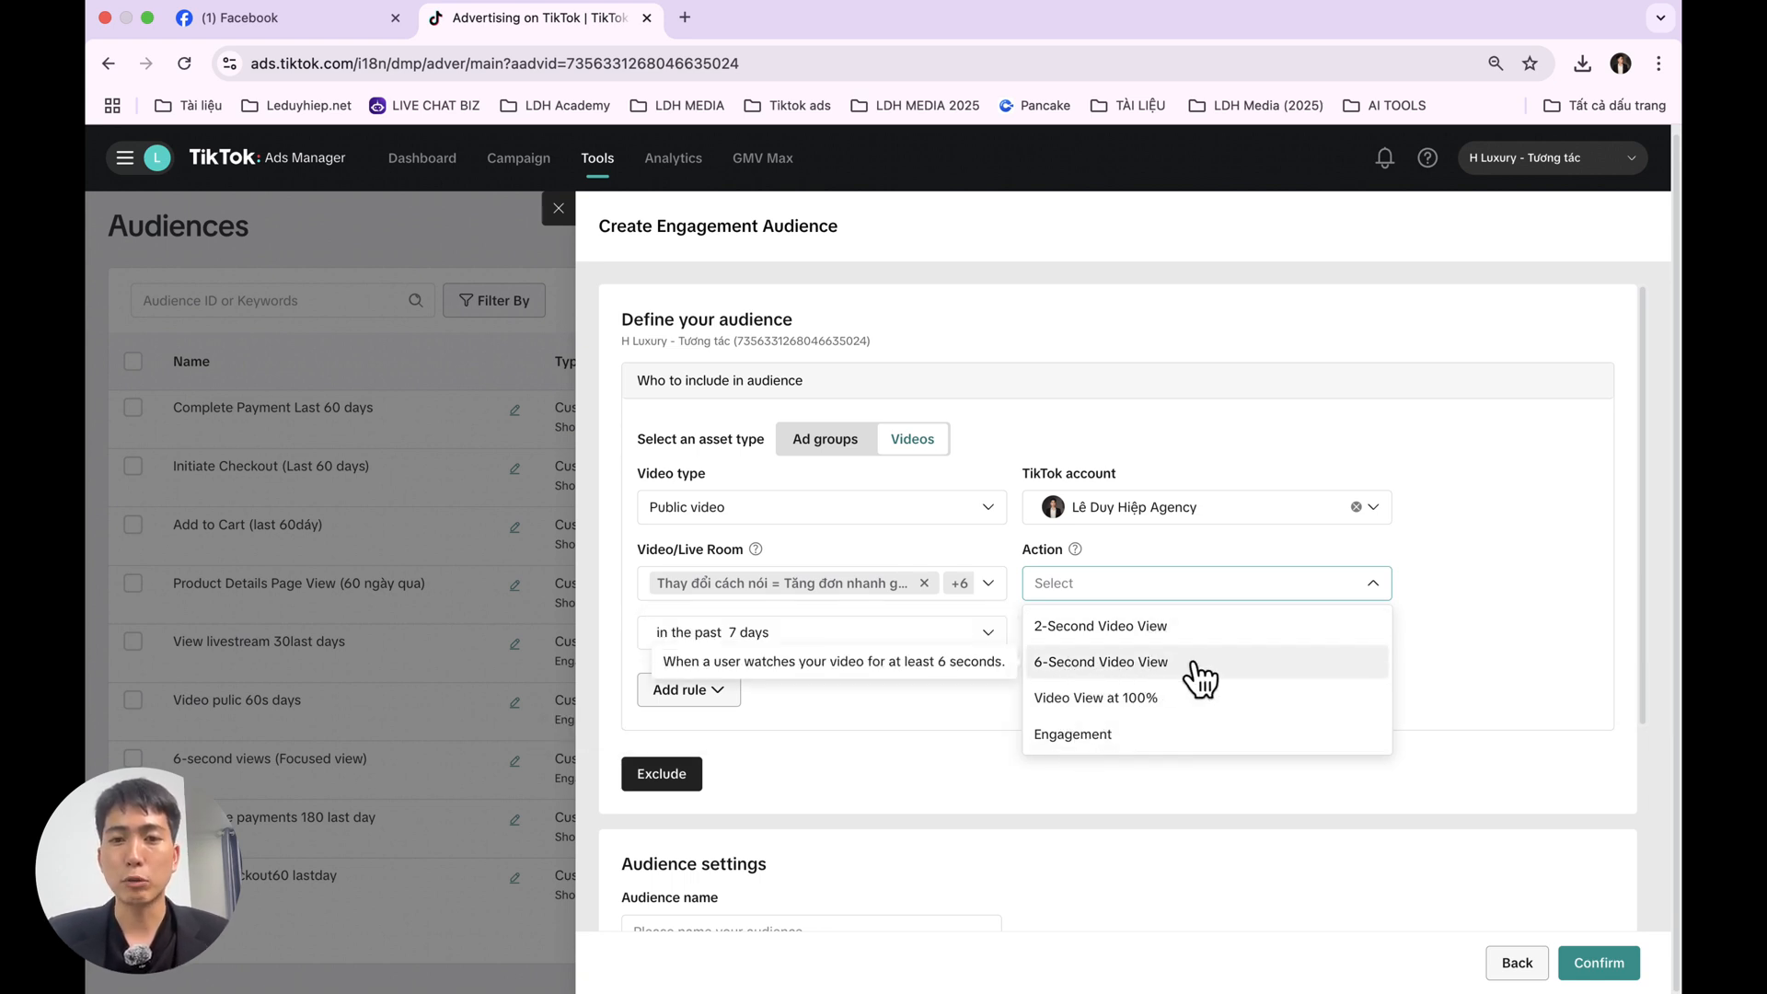
{"action": "left_click", "coordinate": [1150, 663]}
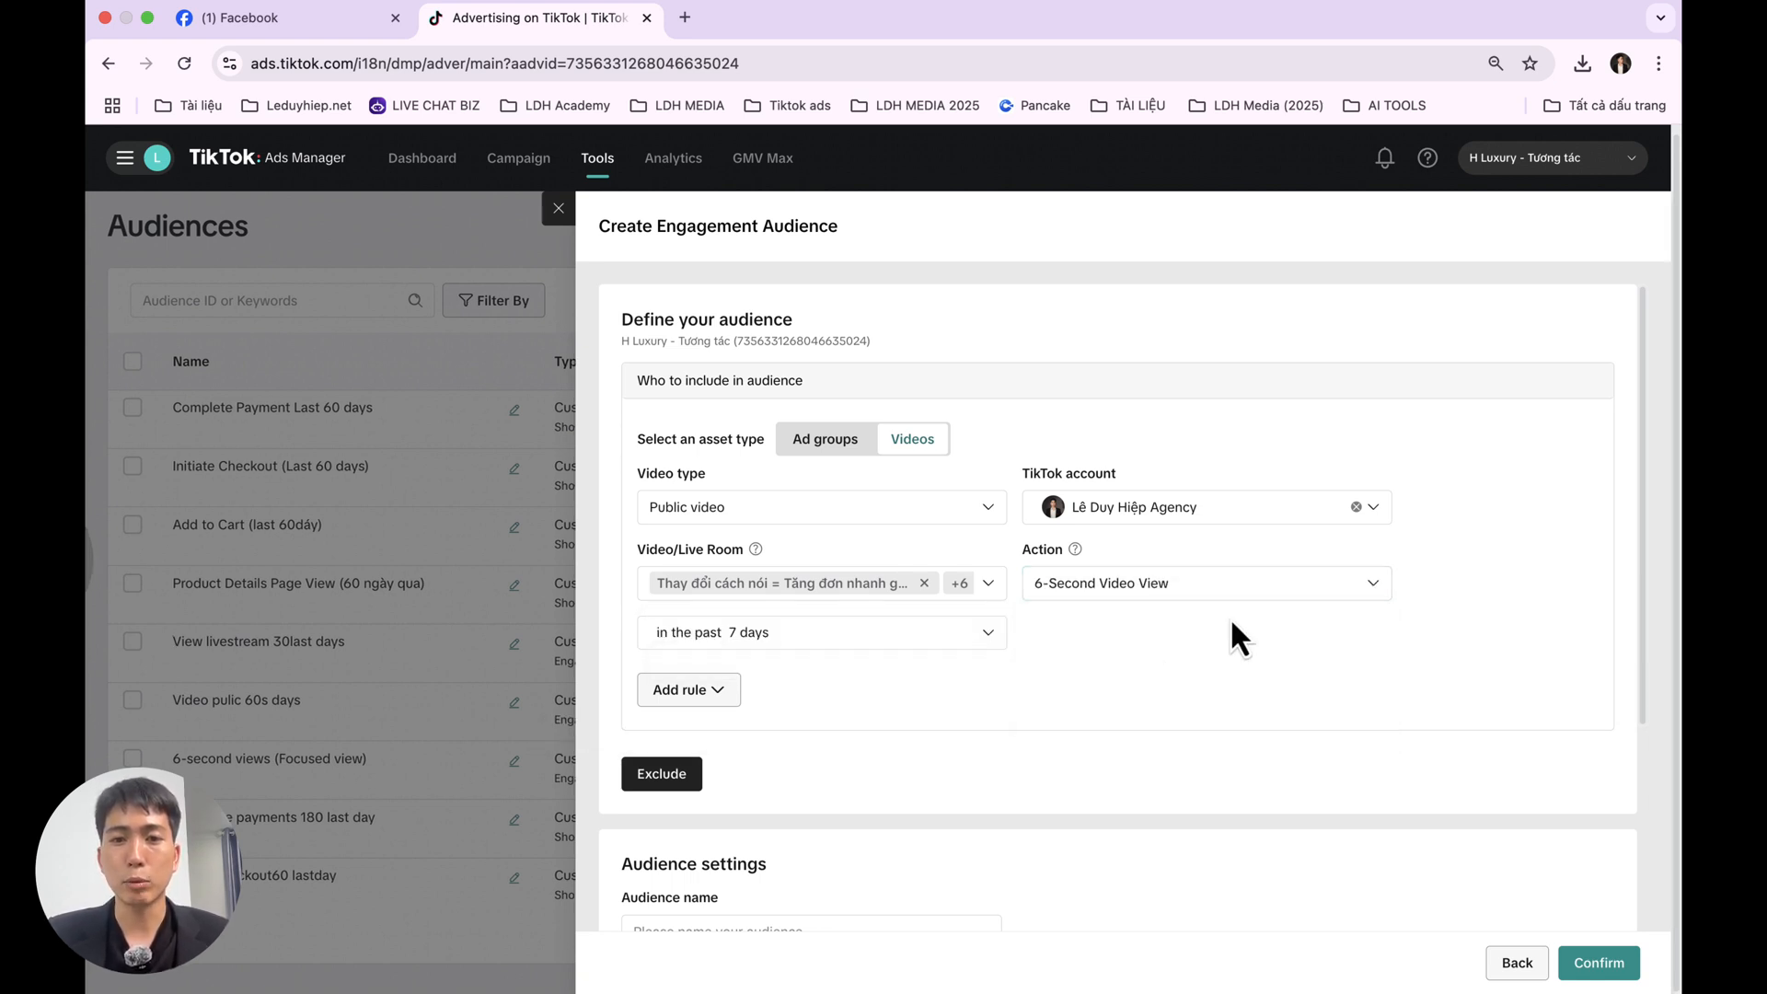
{"action": "left_click", "coordinate": [817, 626]}
{"action": "left_click", "coordinate": [801, 734]}
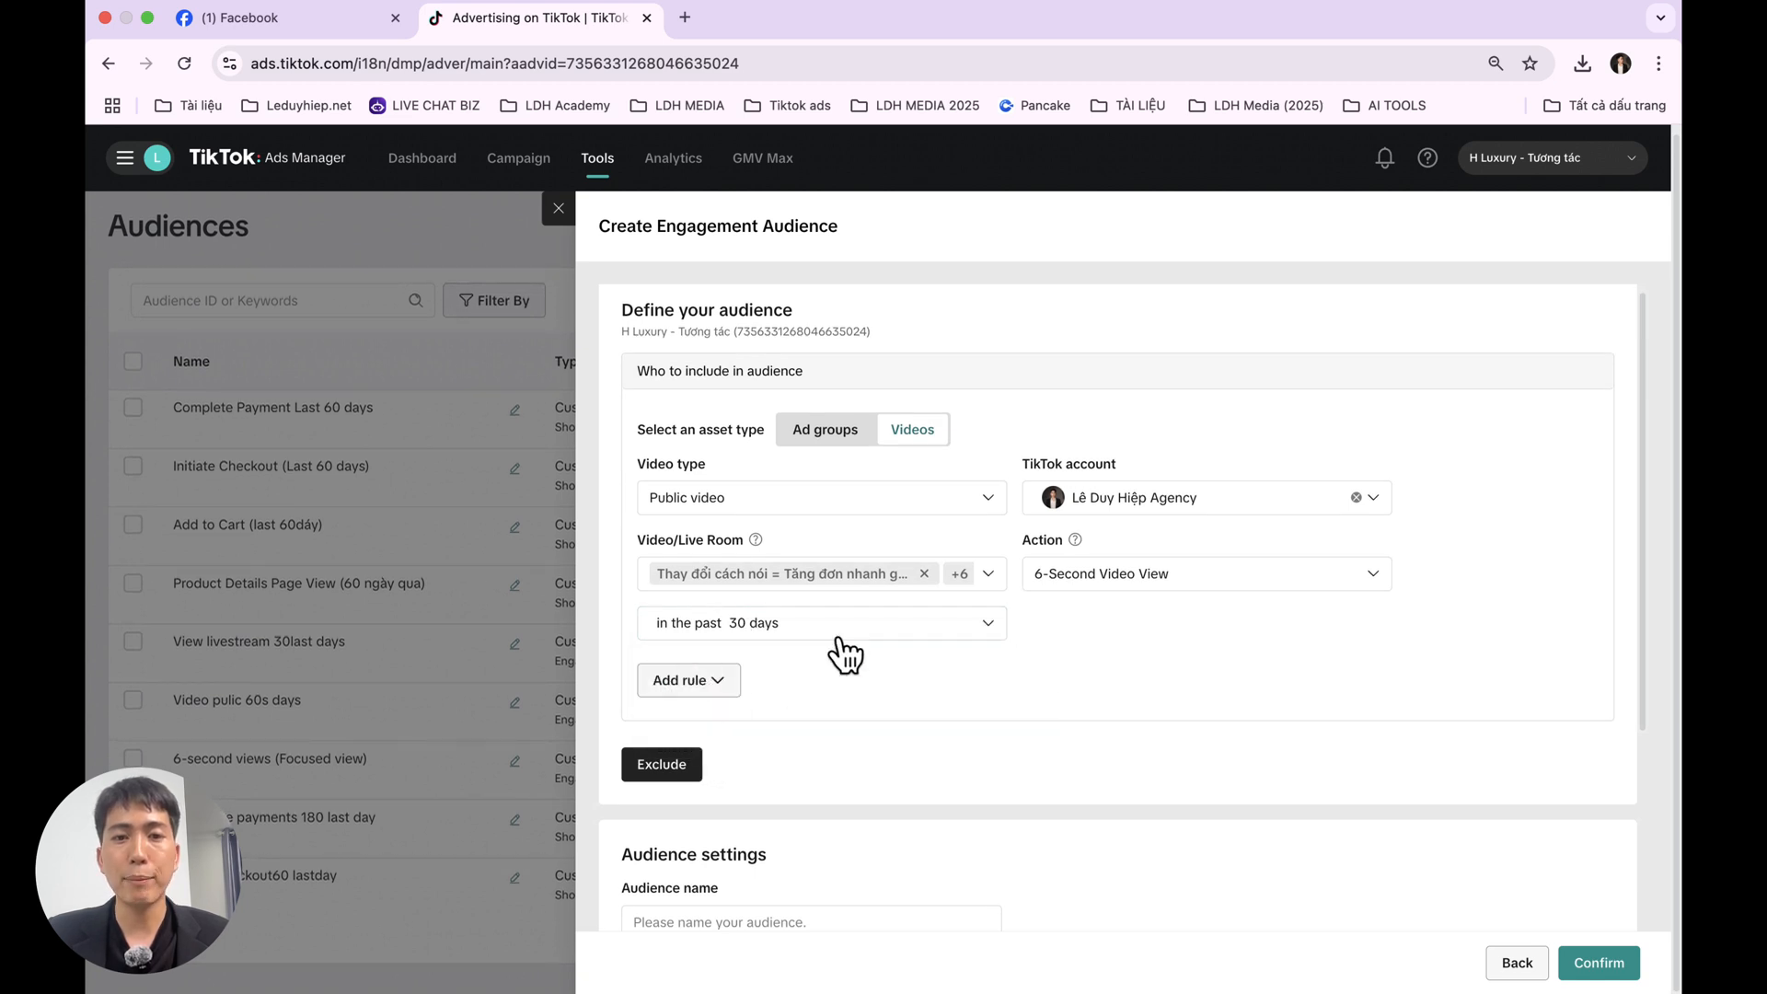
- Name the audience "View video 6s (Last 30 days)" and create it
{"action": "scroll", "coordinate": [1001, 678], "scroll_direction": "down", "scroll_amount": 4}
{"action": "left_click", "coordinate": [753, 629]}
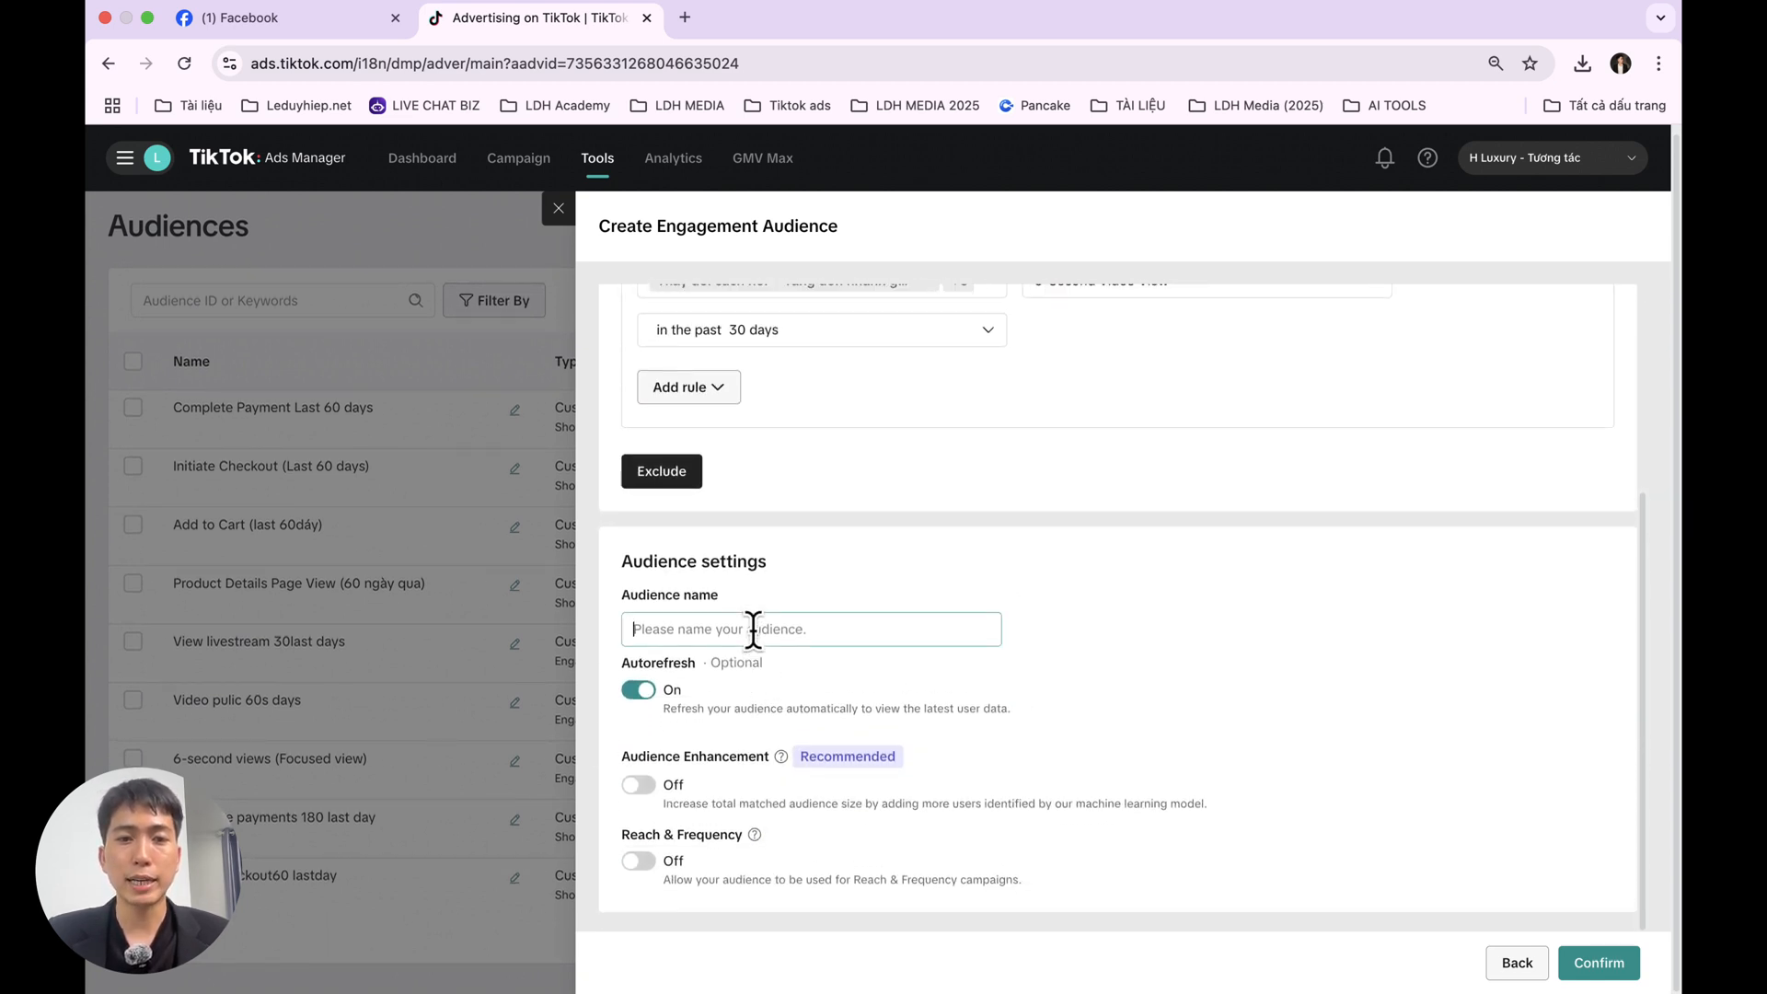
{"action": "type", "text": "View vid"}
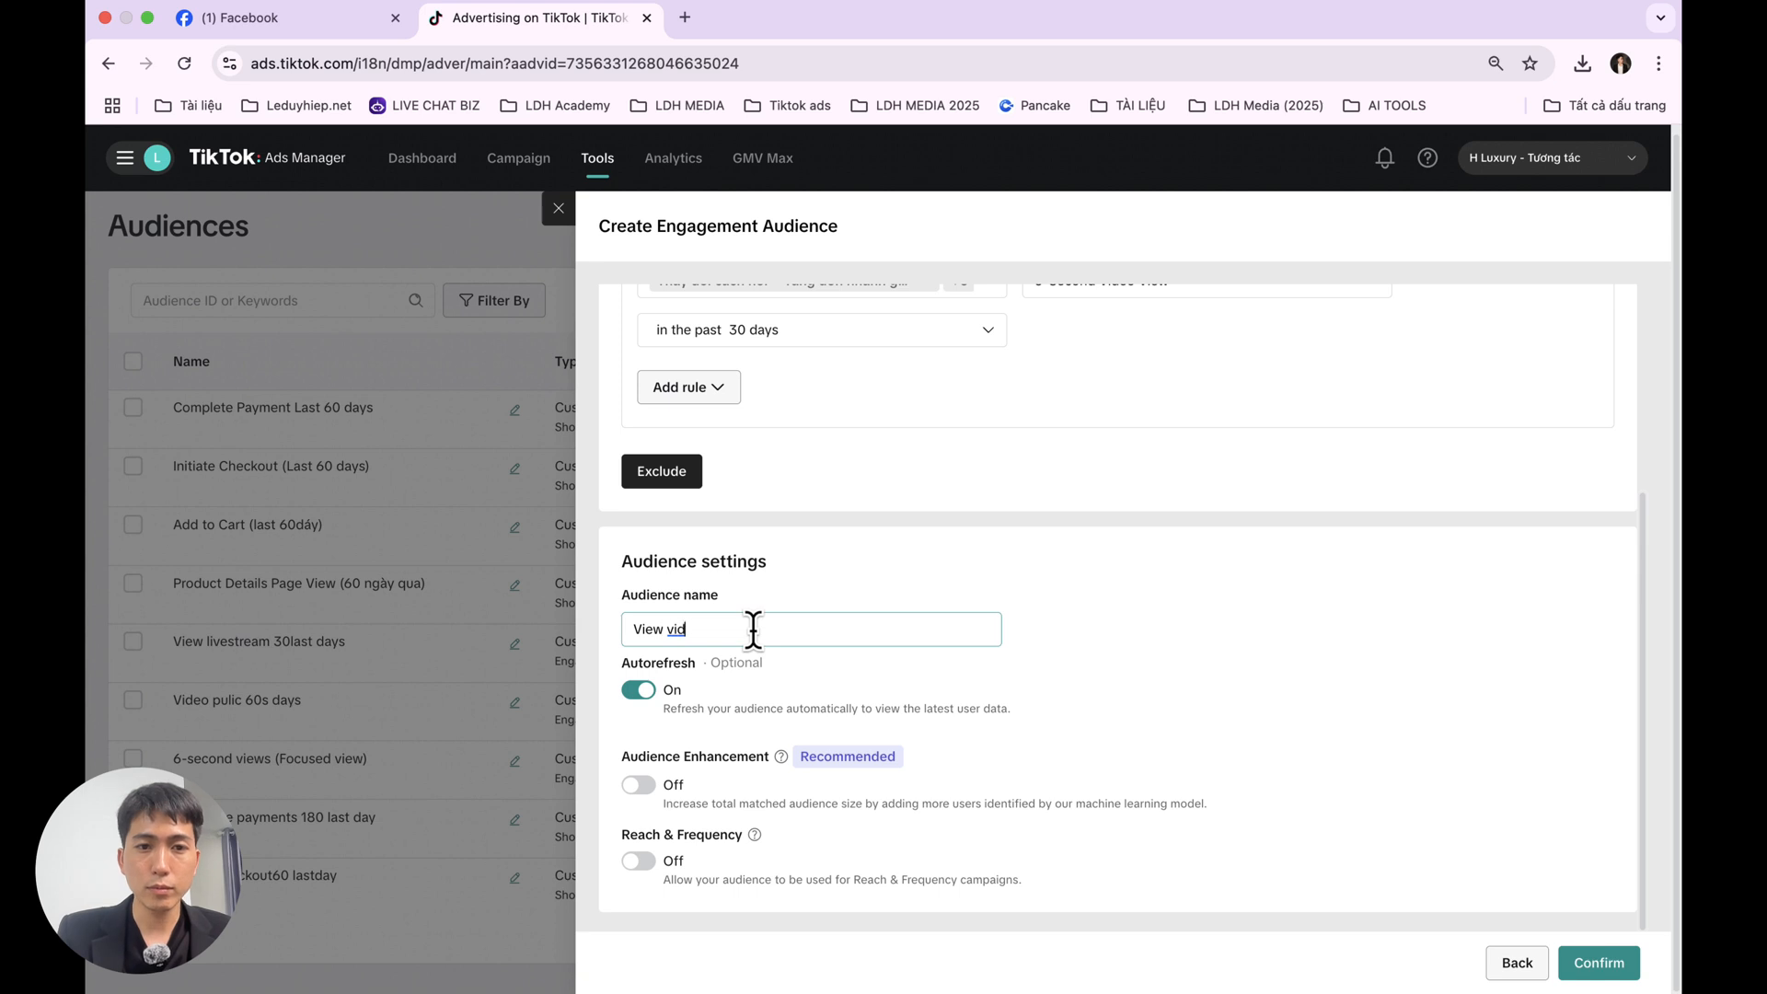
{"action": "type", "text": "eo 6s (Last 30 days)"}
{"action": "key", "text": "super+a"}
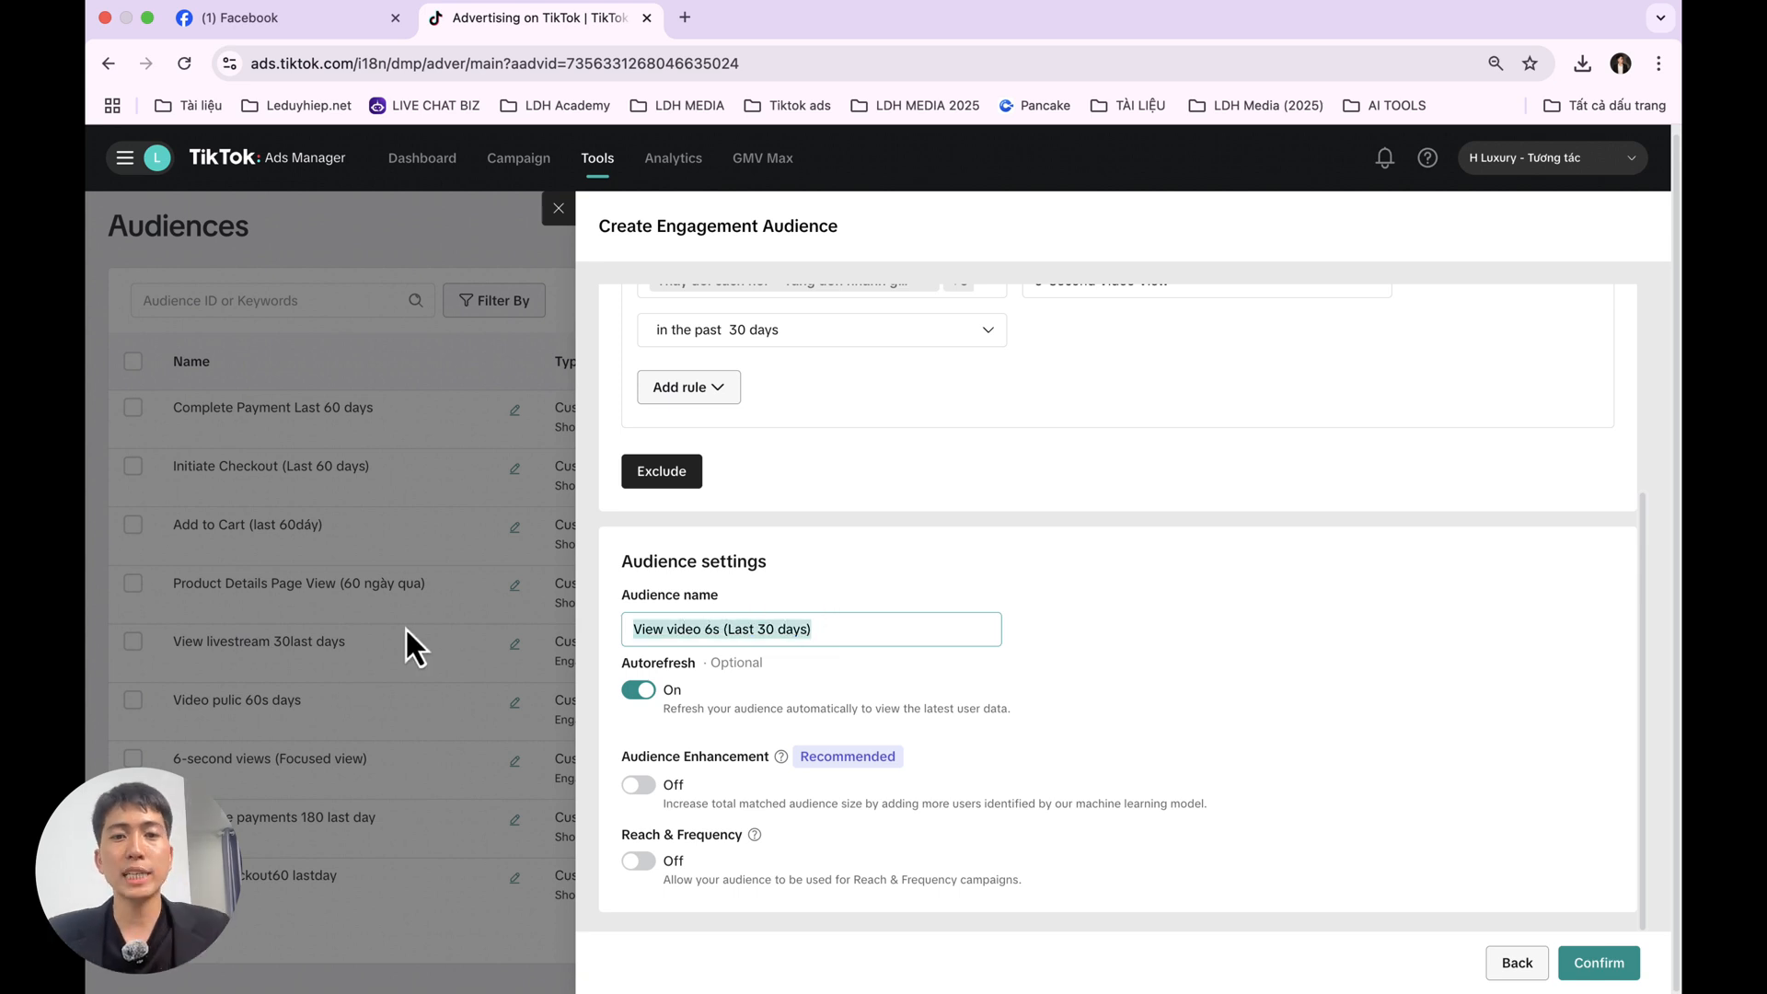
{"action": "left_click", "coordinate": [971, 610]}
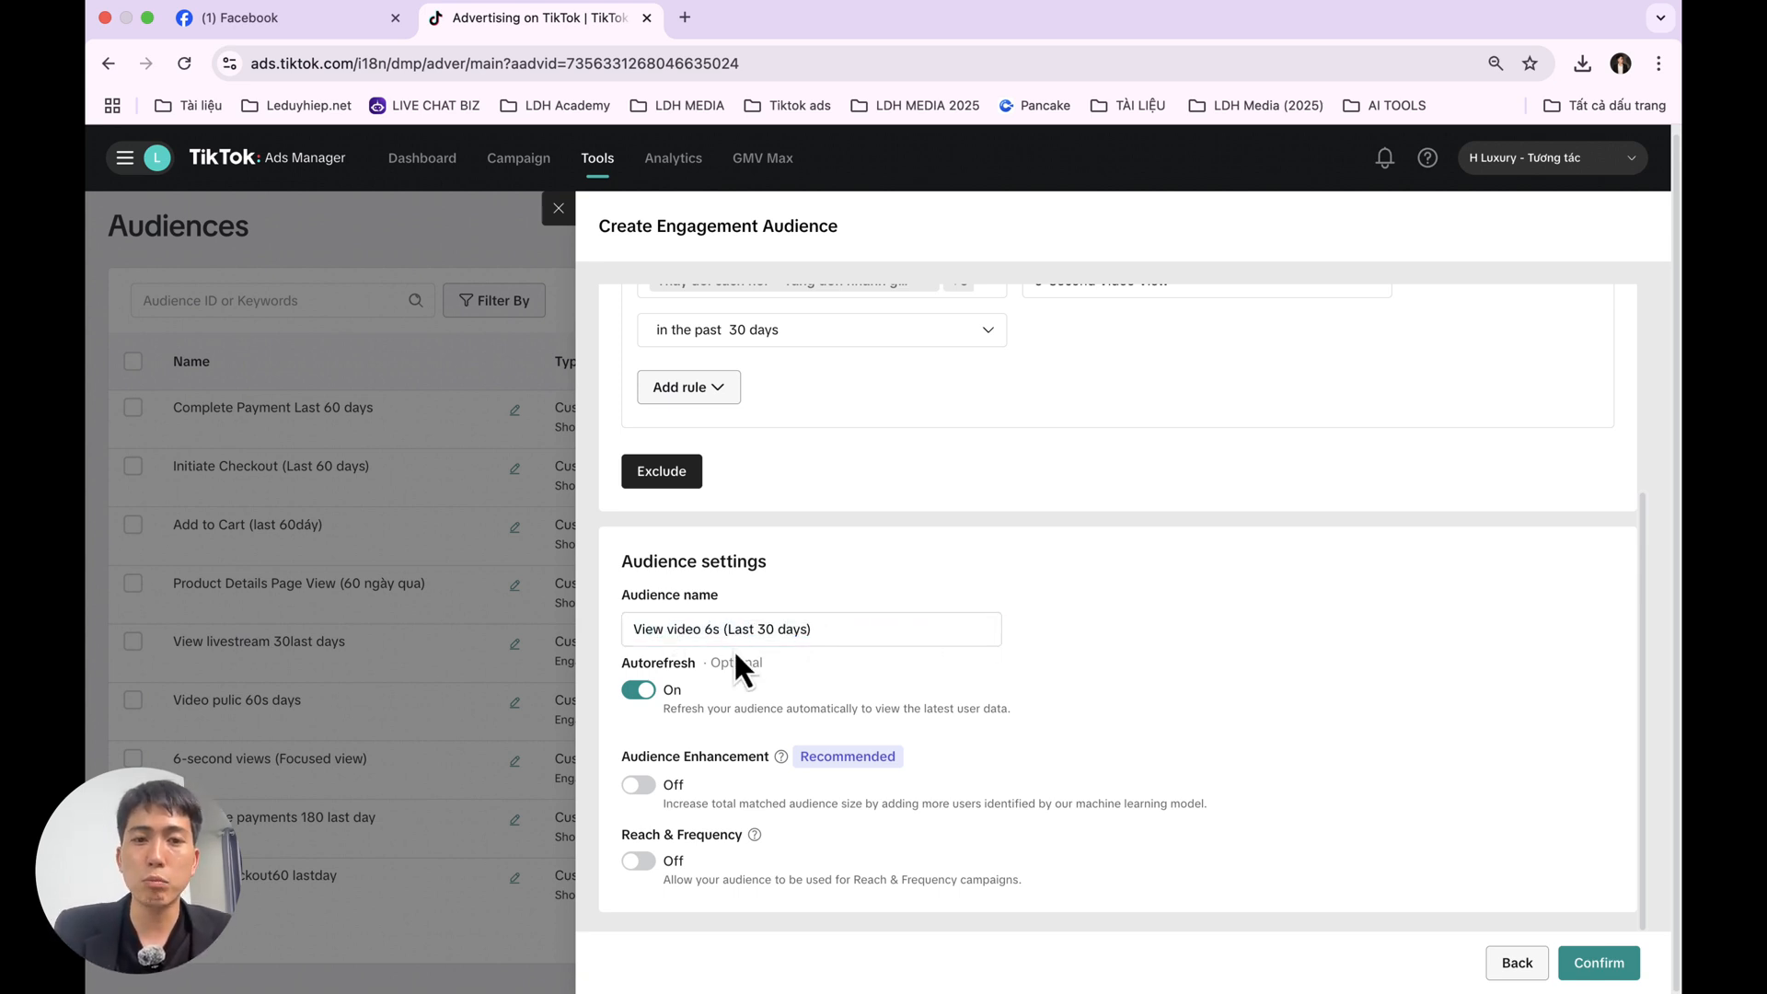
{"action": "scroll", "coordinate": [1012, 764], "scroll_direction": "up", "scroll_amount": 3}
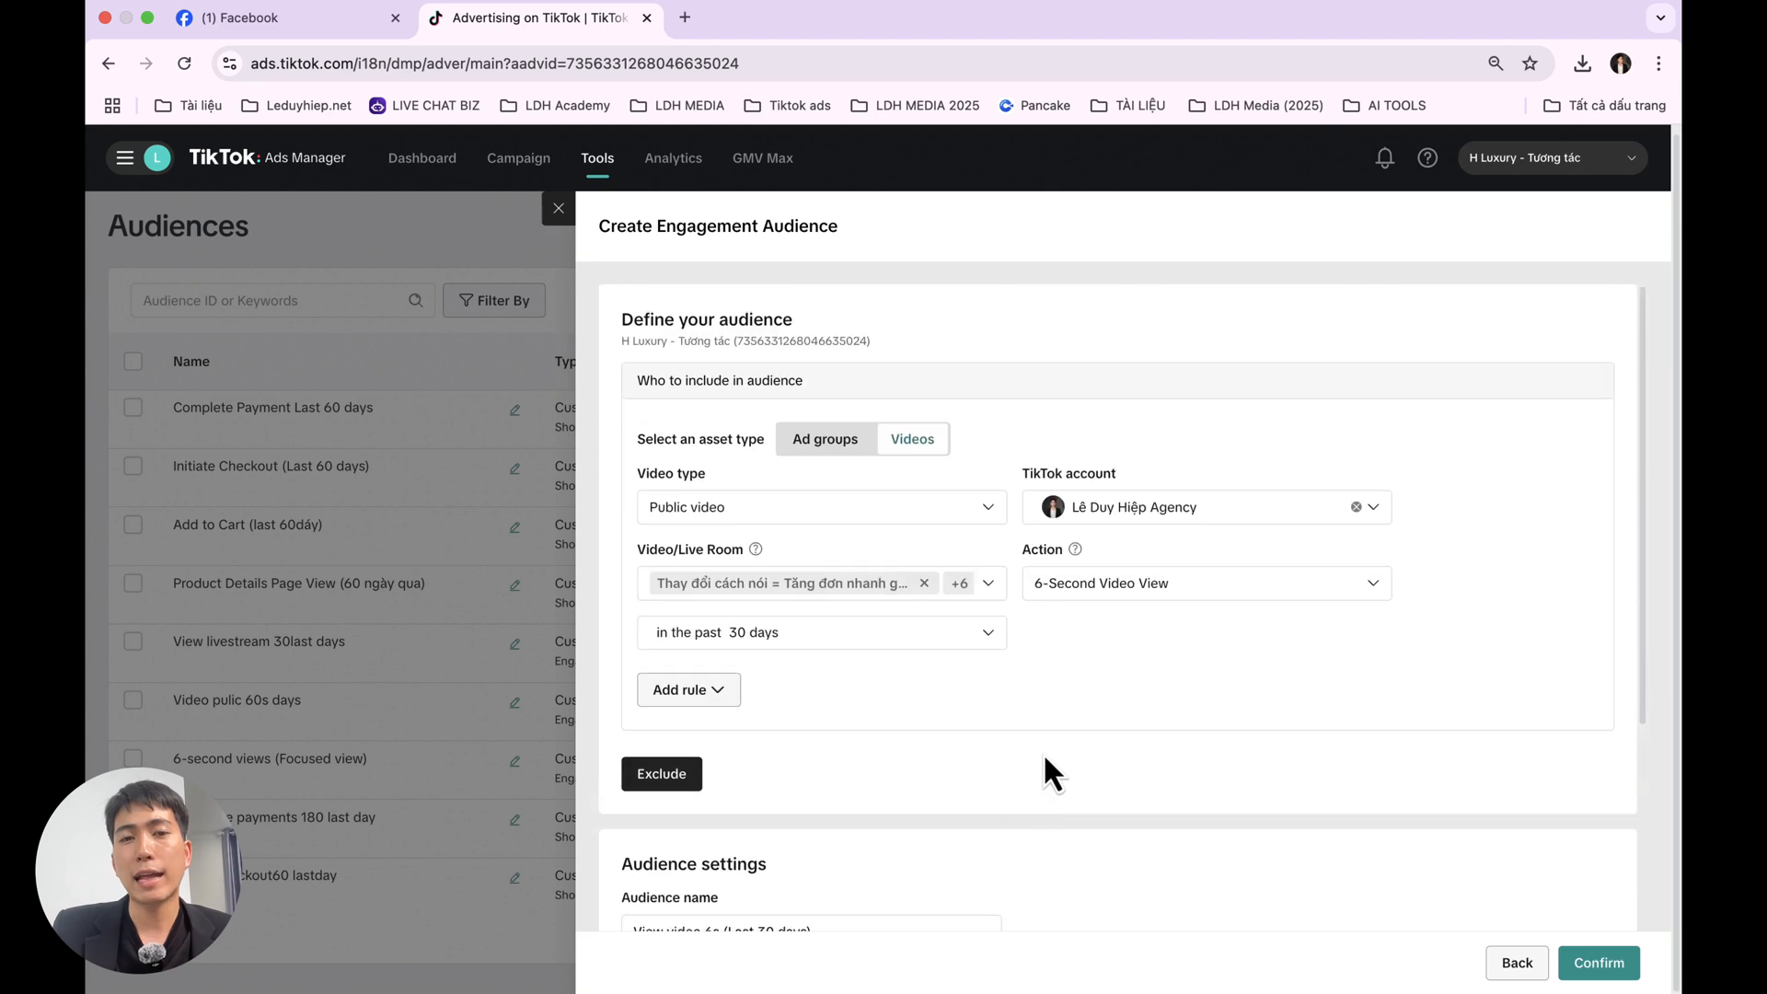
{"action": "scroll", "coordinate": [1042, 753], "scroll_direction": "down", "scroll_amount": 4}
{"action": "scroll", "coordinate": [1342, 840], "scroll_direction": "up", "scroll_amount": 4}
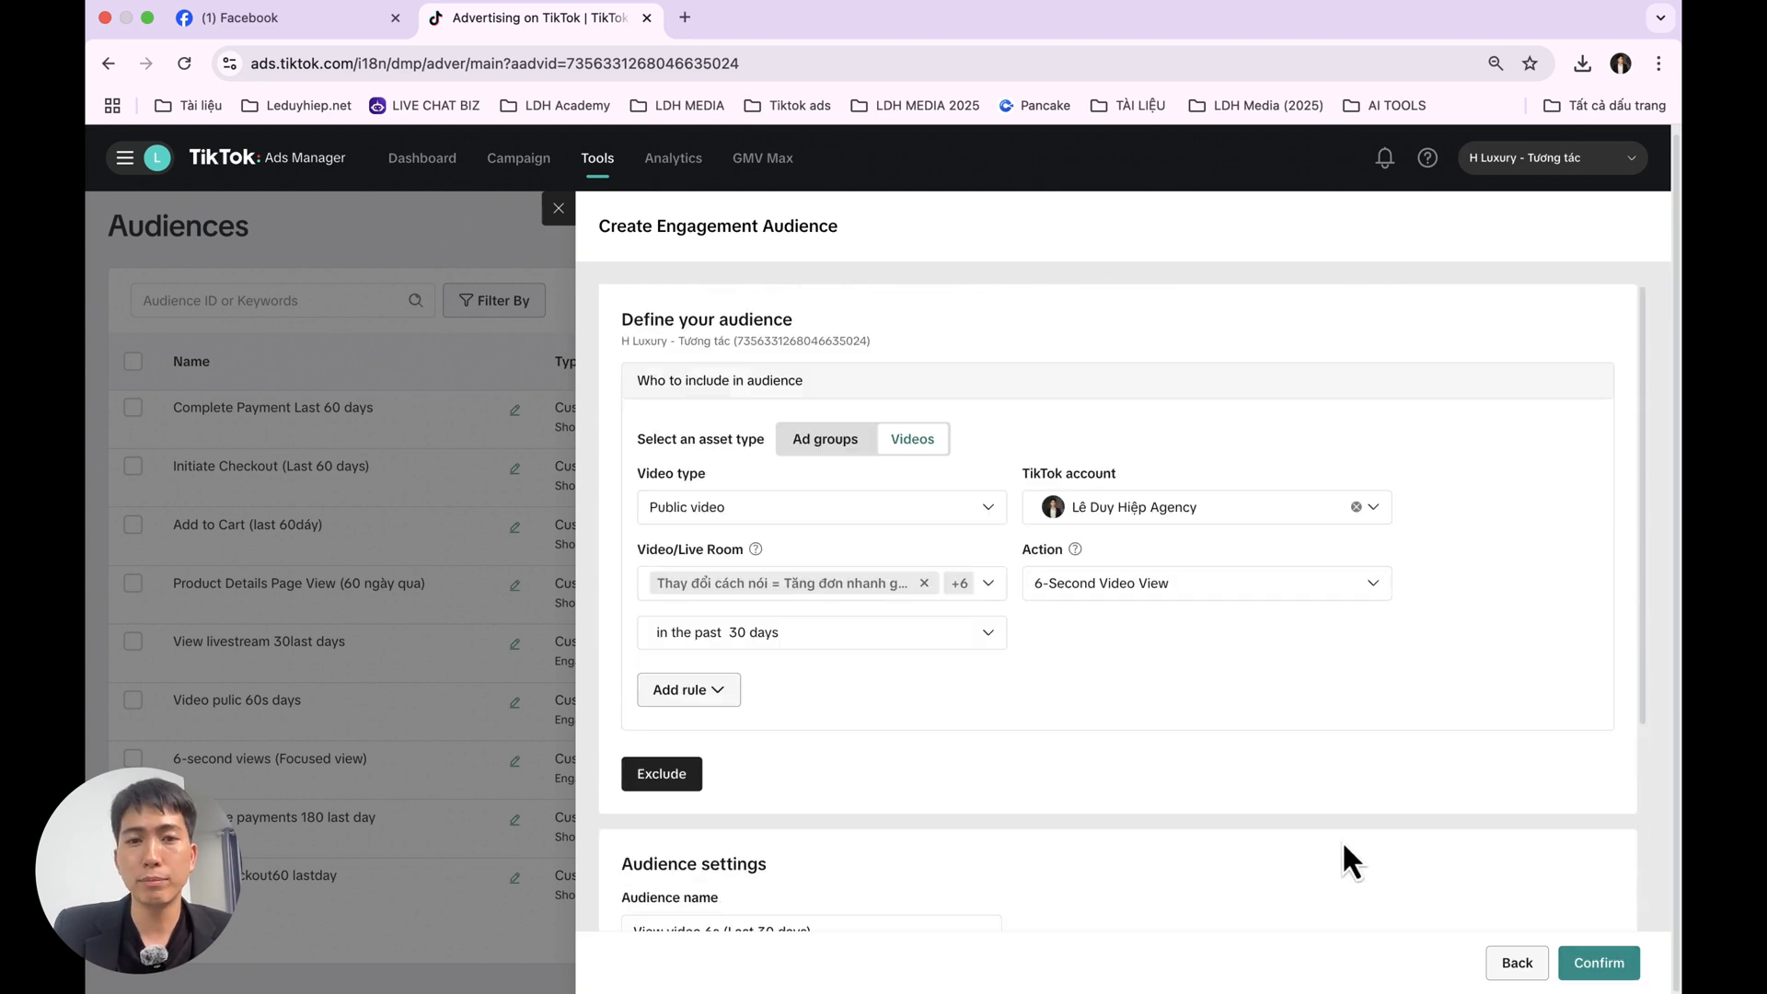
{"action": "left_click", "coordinate": [1583, 954]}
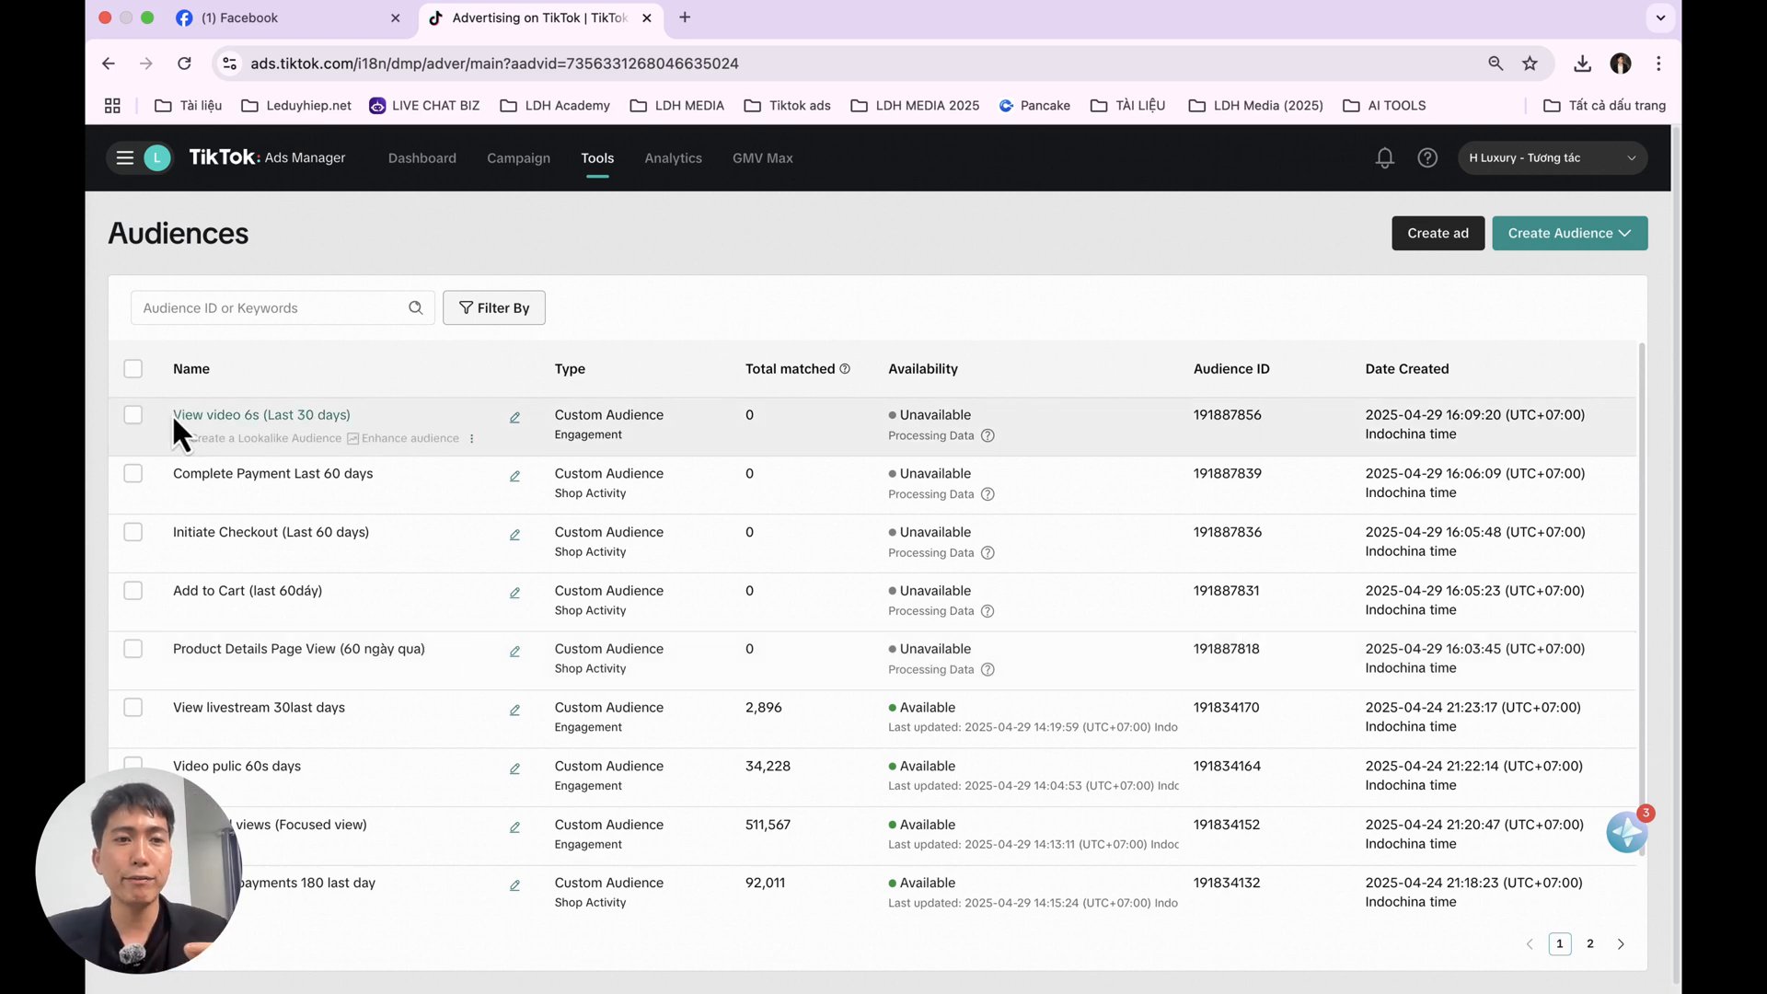
{"action": "left_click_drag", "start_coordinate": [171, 412], "coordinate": [382, 417]}
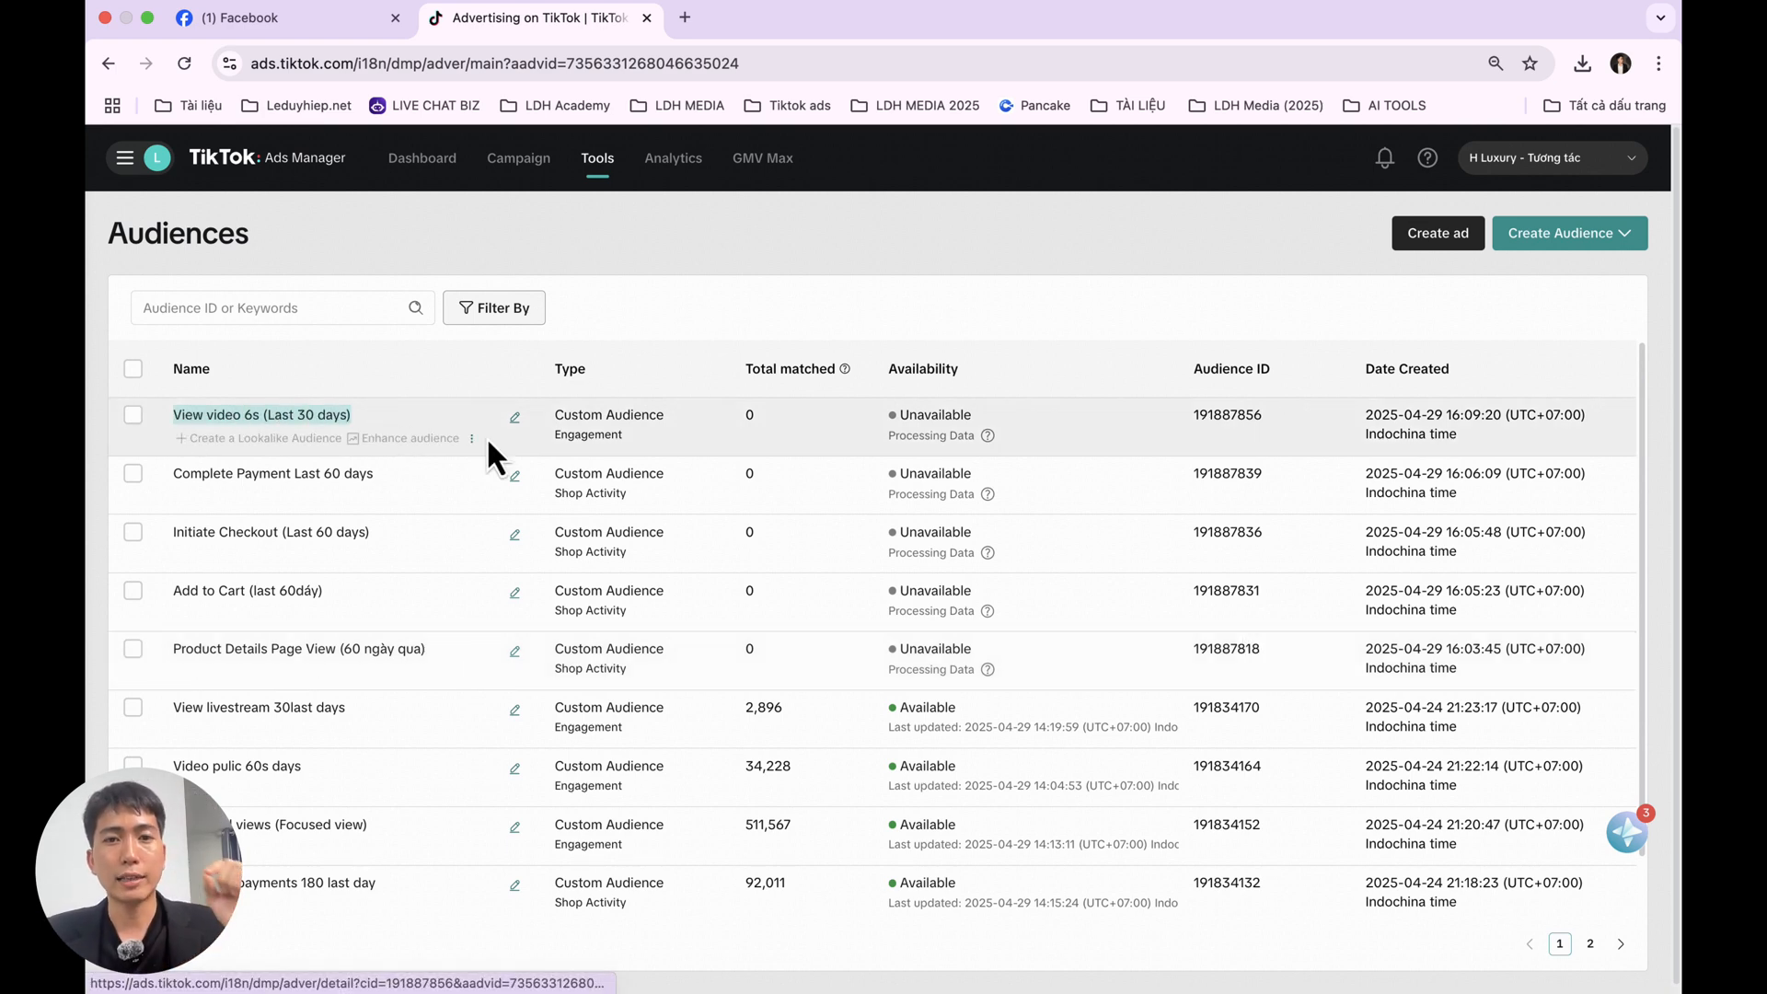
- Start a new Engagement custom audience based on videos, with LIVE video as the video type and the authorized agency TikTok account as source
{"action": "left_click", "coordinate": [1554, 244]}
{"action": "left_click", "coordinate": [1555, 275]}
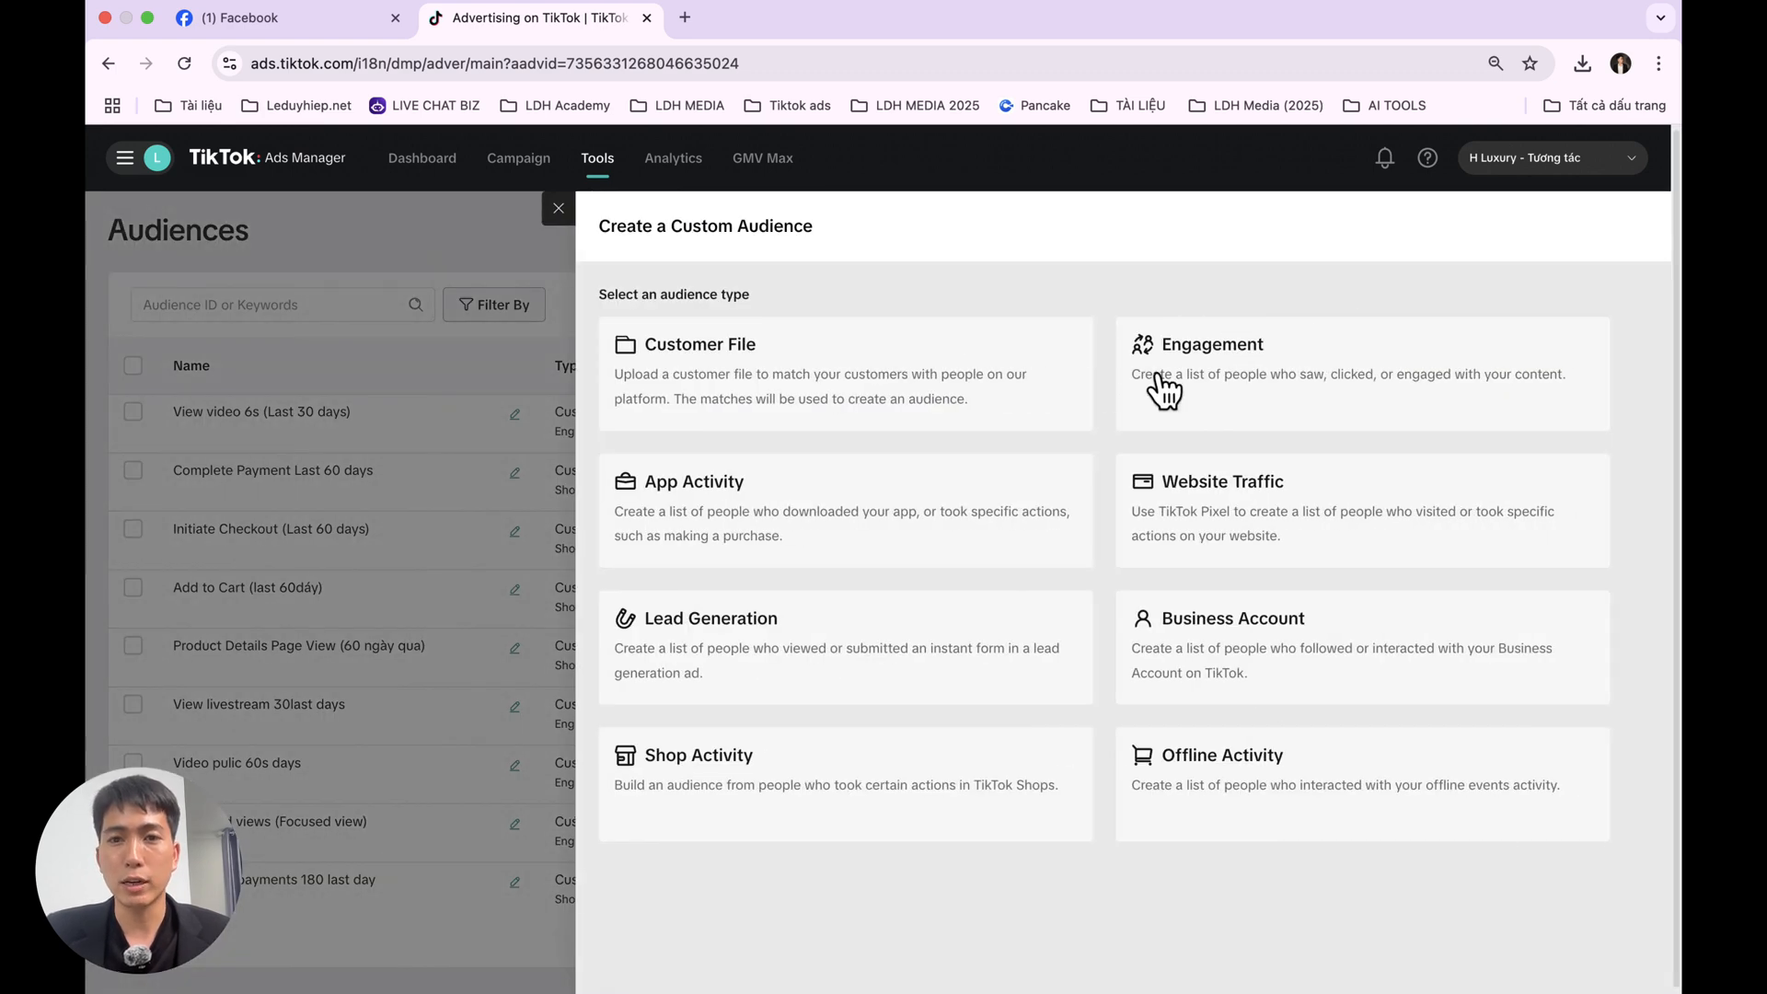
{"action": "left_click", "coordinate": [1334, 372]}
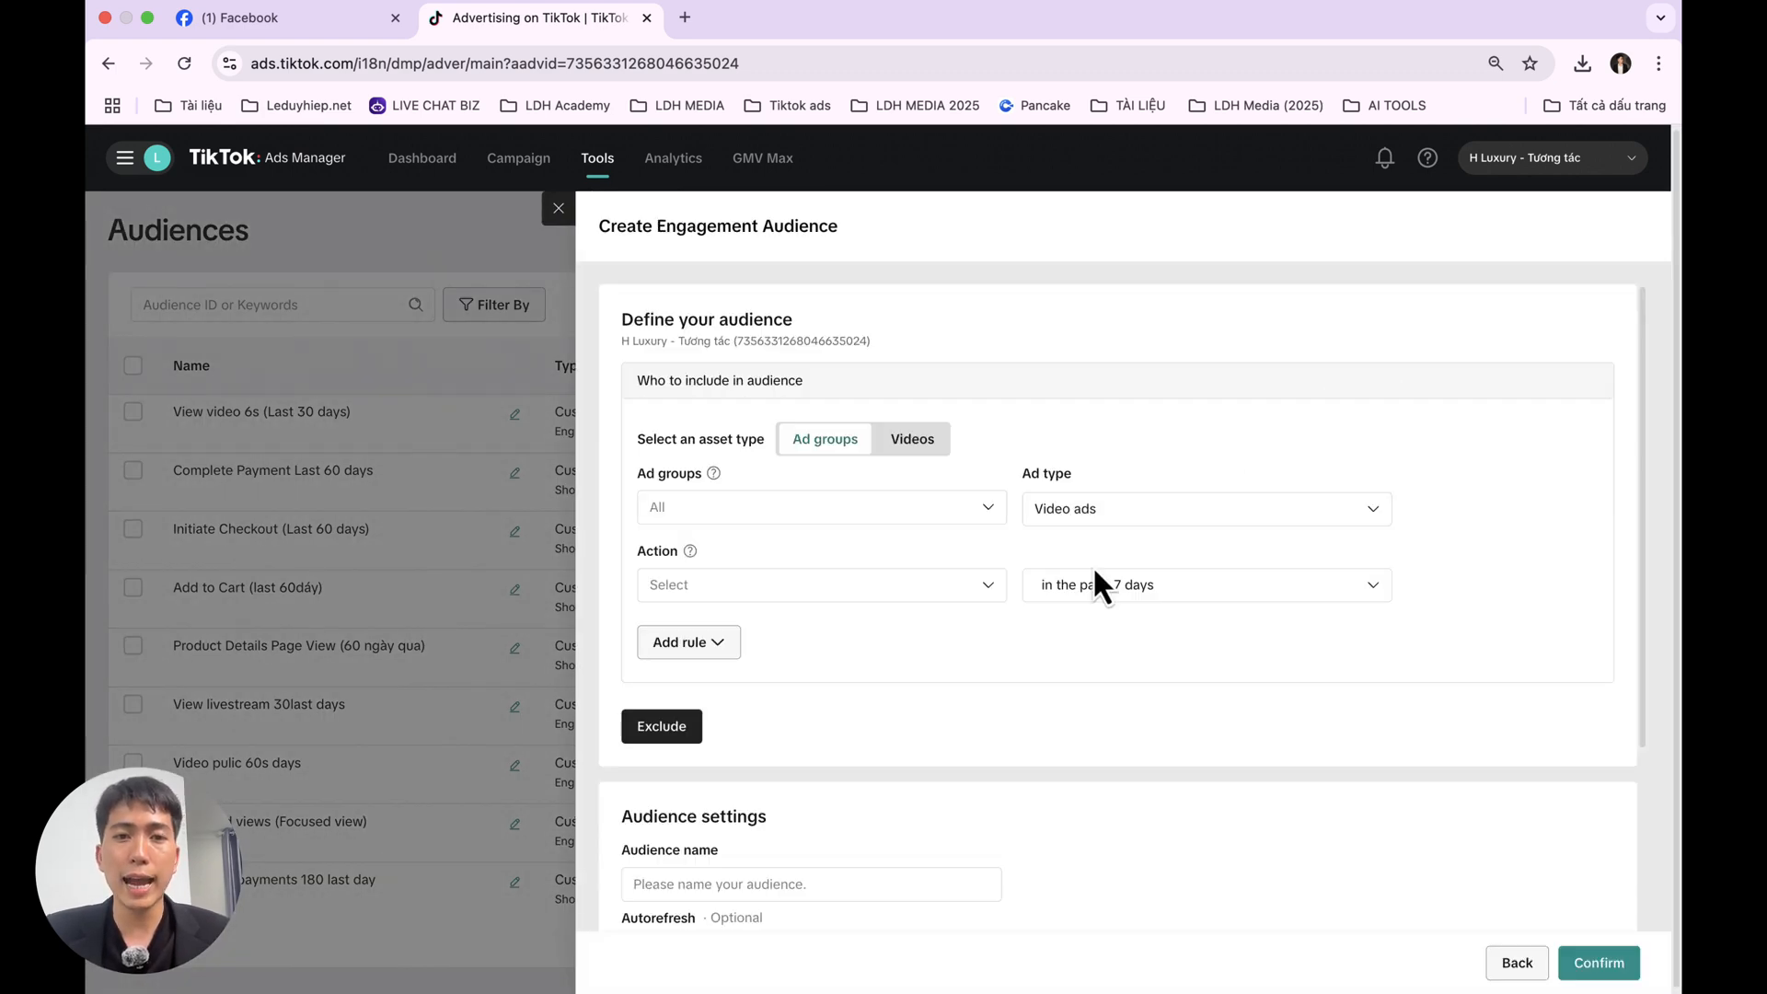
{"action": "left_click", "coordinate": [920, 442]}
{"action": "left_click", "coordinate": [833, 520]}
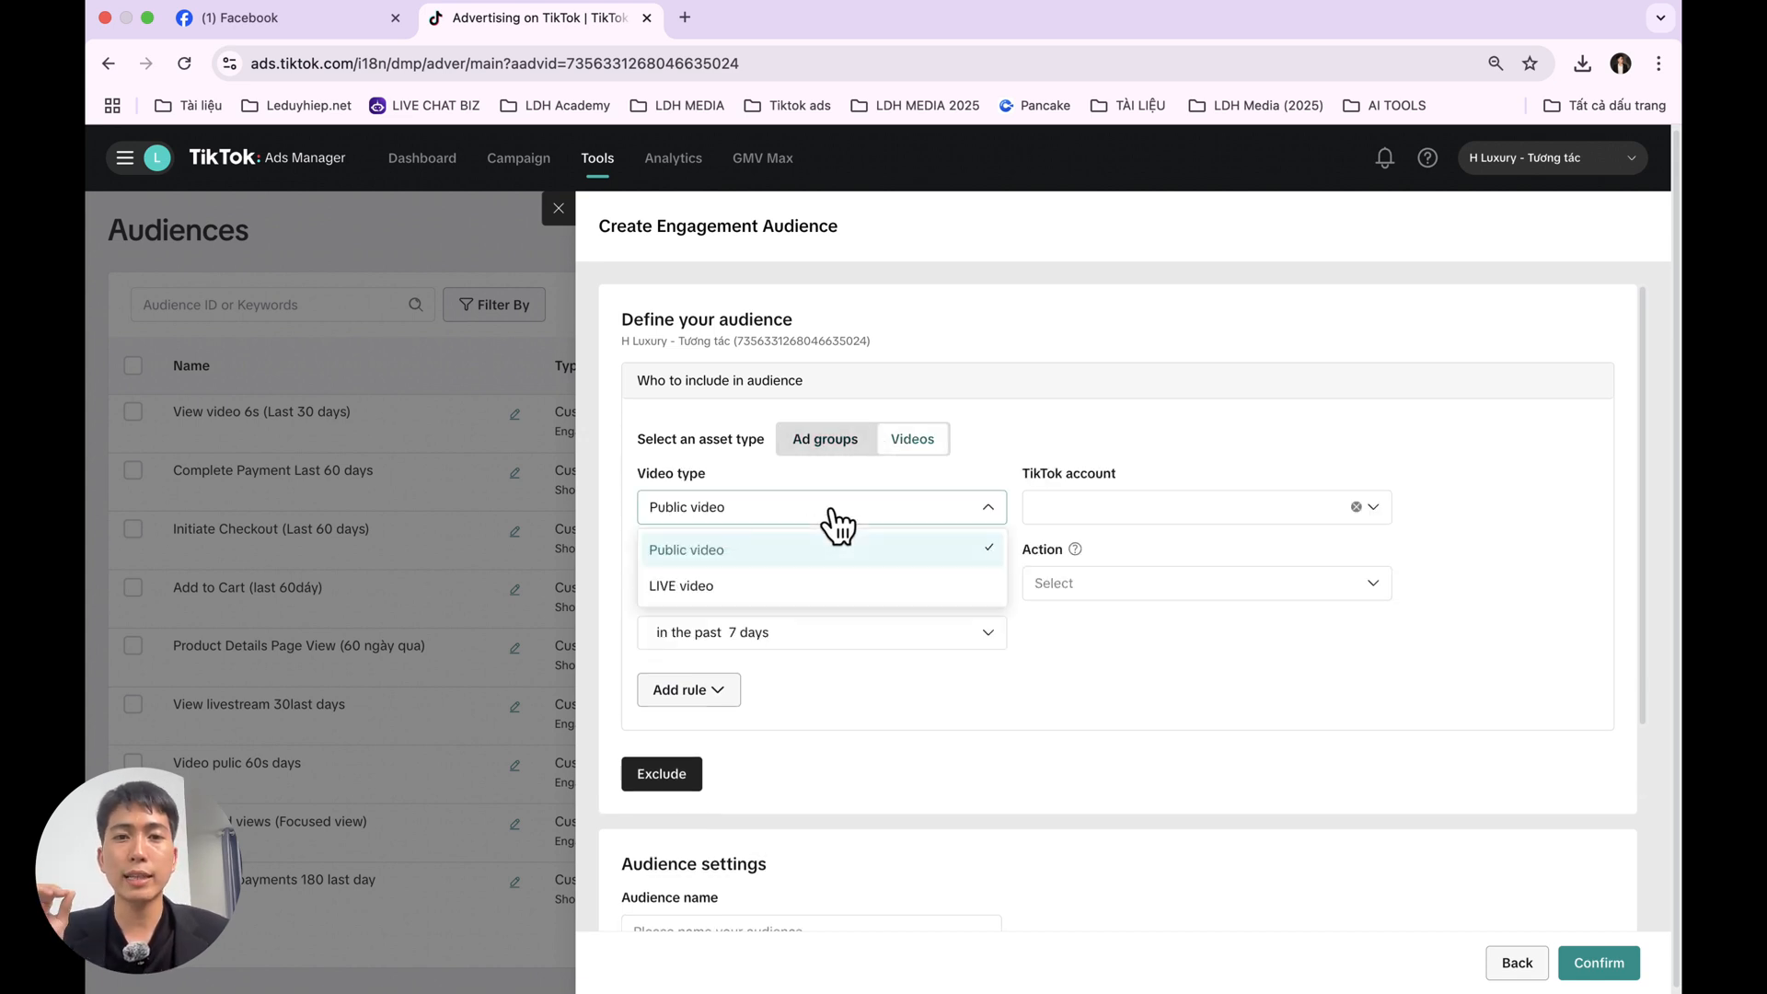
{"action": "left_click", "coordinate": [681, 589]}
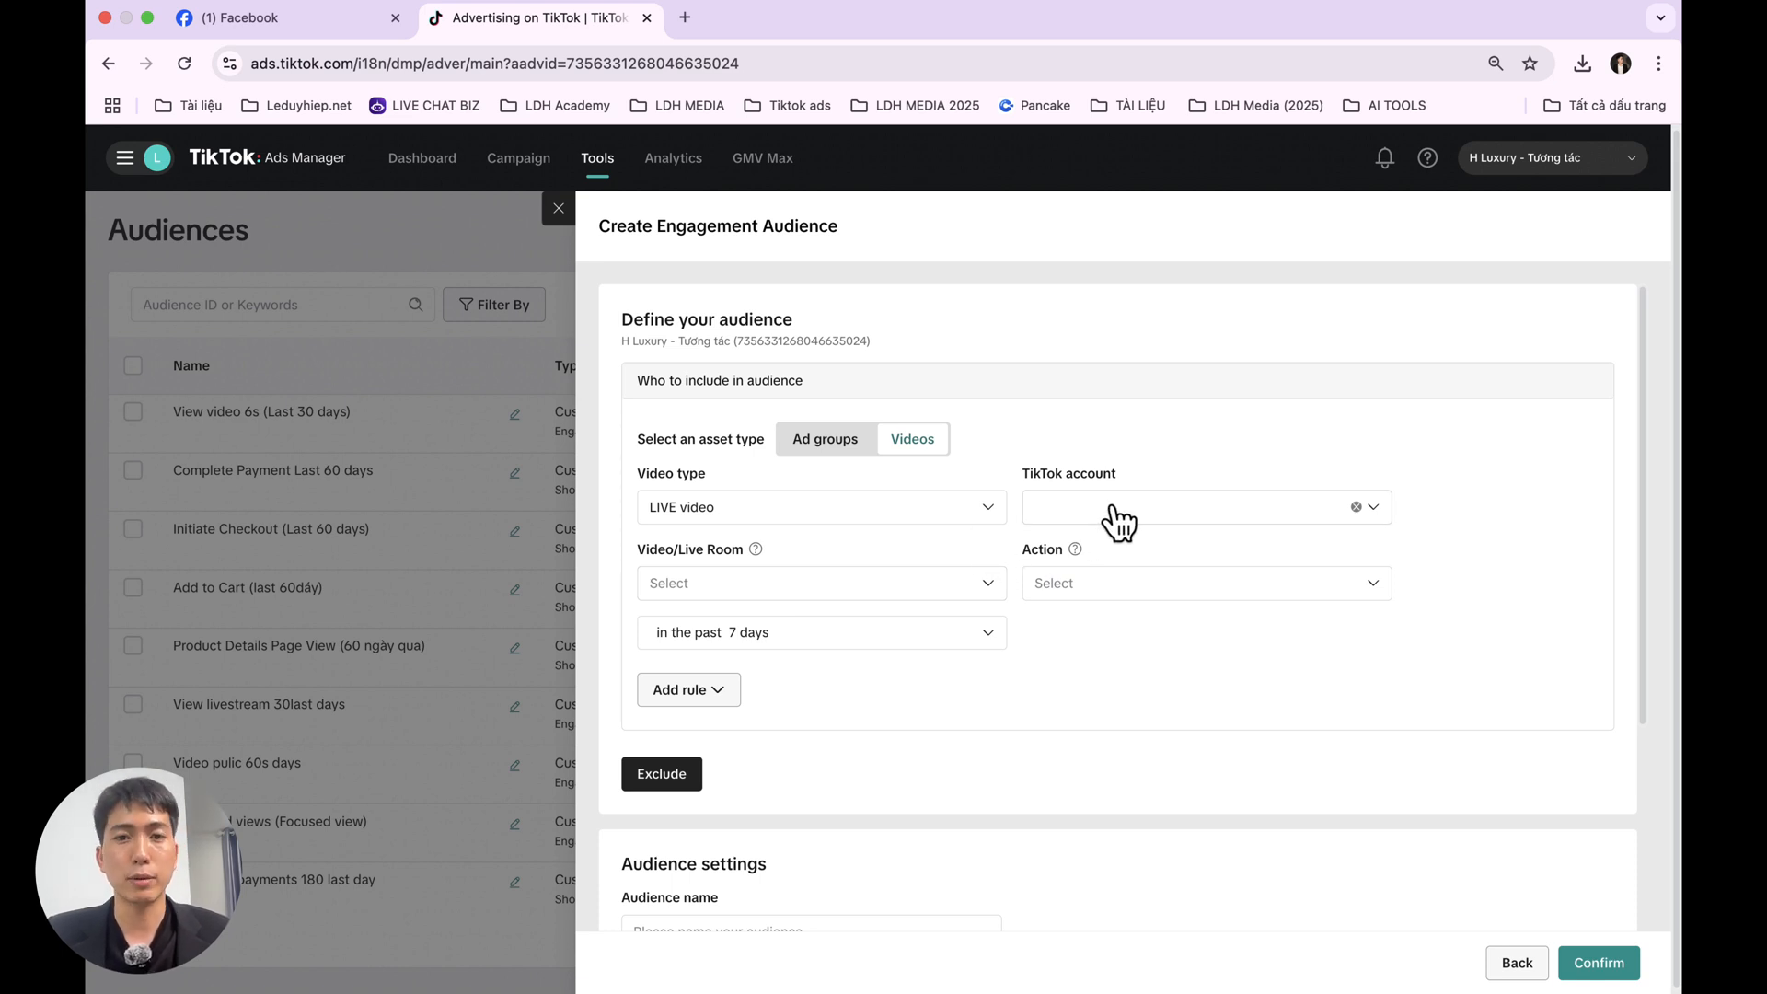
{"action": "left_click", "coordinate": [1183, 516]}
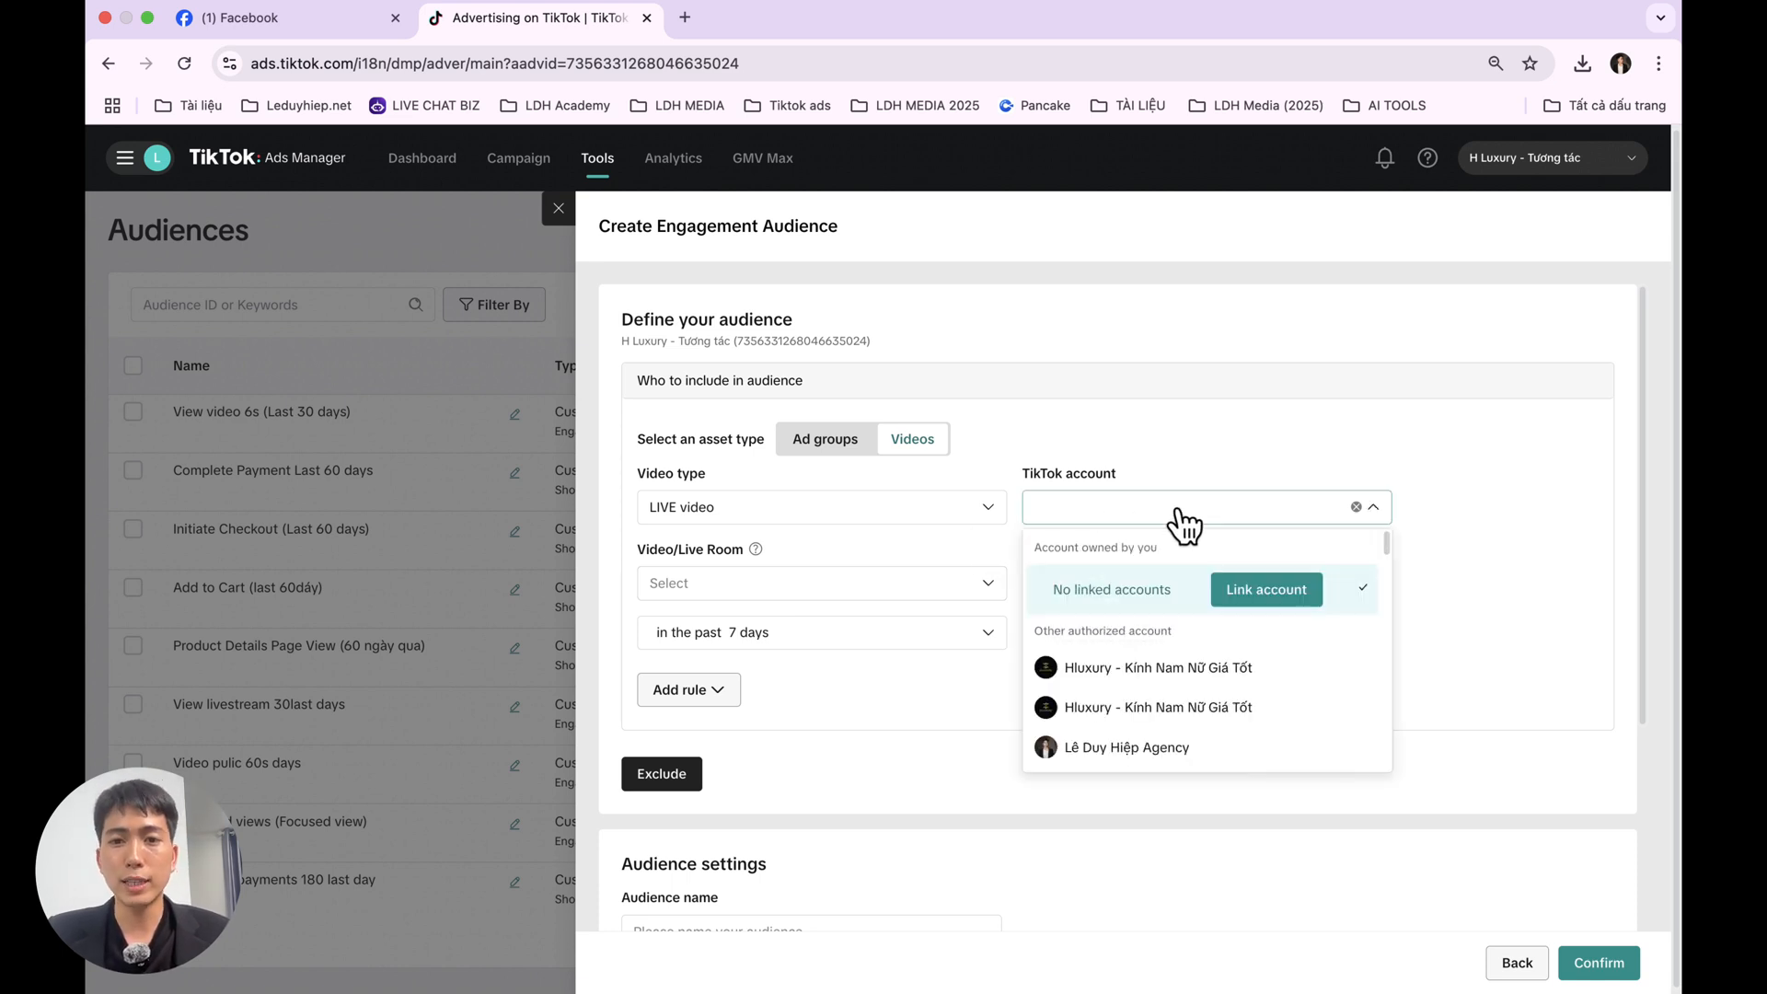
{"action": "left_click", "coordinate": [1175, 742]}
- Include the four most recent live rooms, starting with the one finished on 2025-03-30
{"action": "left_click", "coordinate": [808, 589]}
{"action": "left_click", "coordinate": [803, 681]}
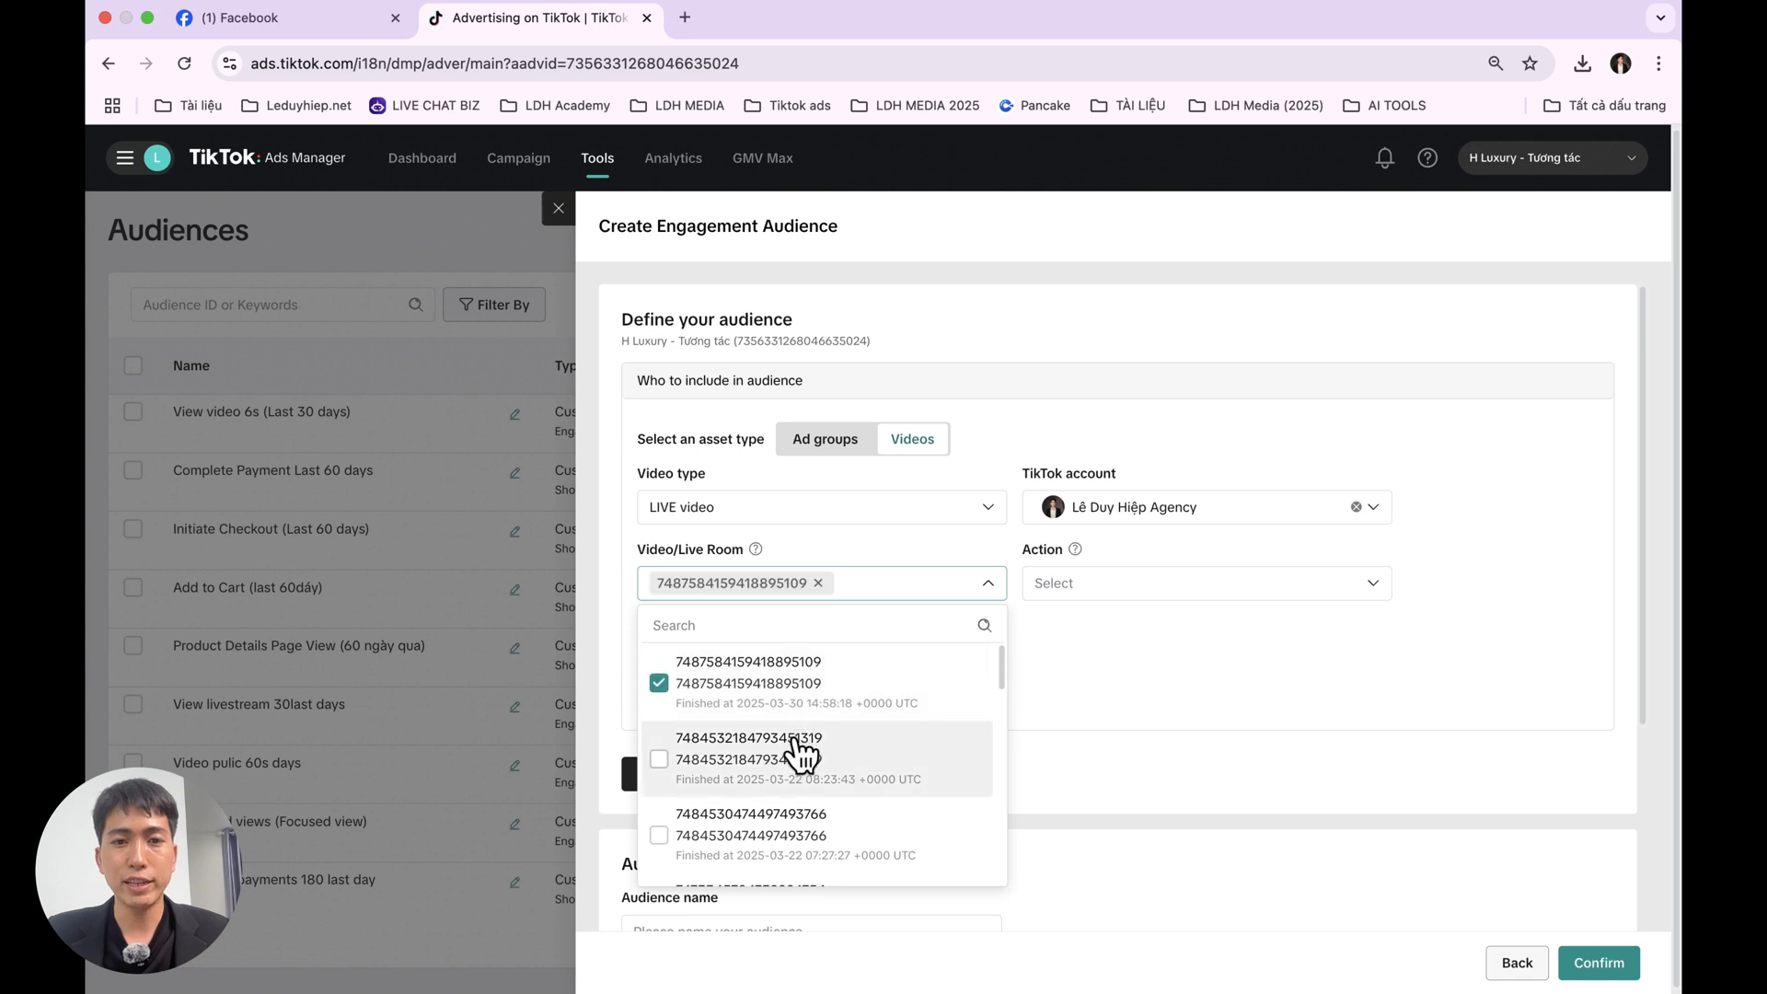
{"action": "left_click", "coordinate": [800, 744]}
{"action": "scroll", "coordinate": [971, 698], "scroll_direction": "down", "scroll_amount": 1}
{"action": "left_click", "coordinate": [810, 725]}
{"action": "left_click", "coordinate": [817, 784]}
- Add the four live rooms finished between 2025-02-18 and 2025-01-03 to the selection
{"action": "scroll", "coordinate": [839, 774], "scroll_direction": "down", "scroll_amount": 2}
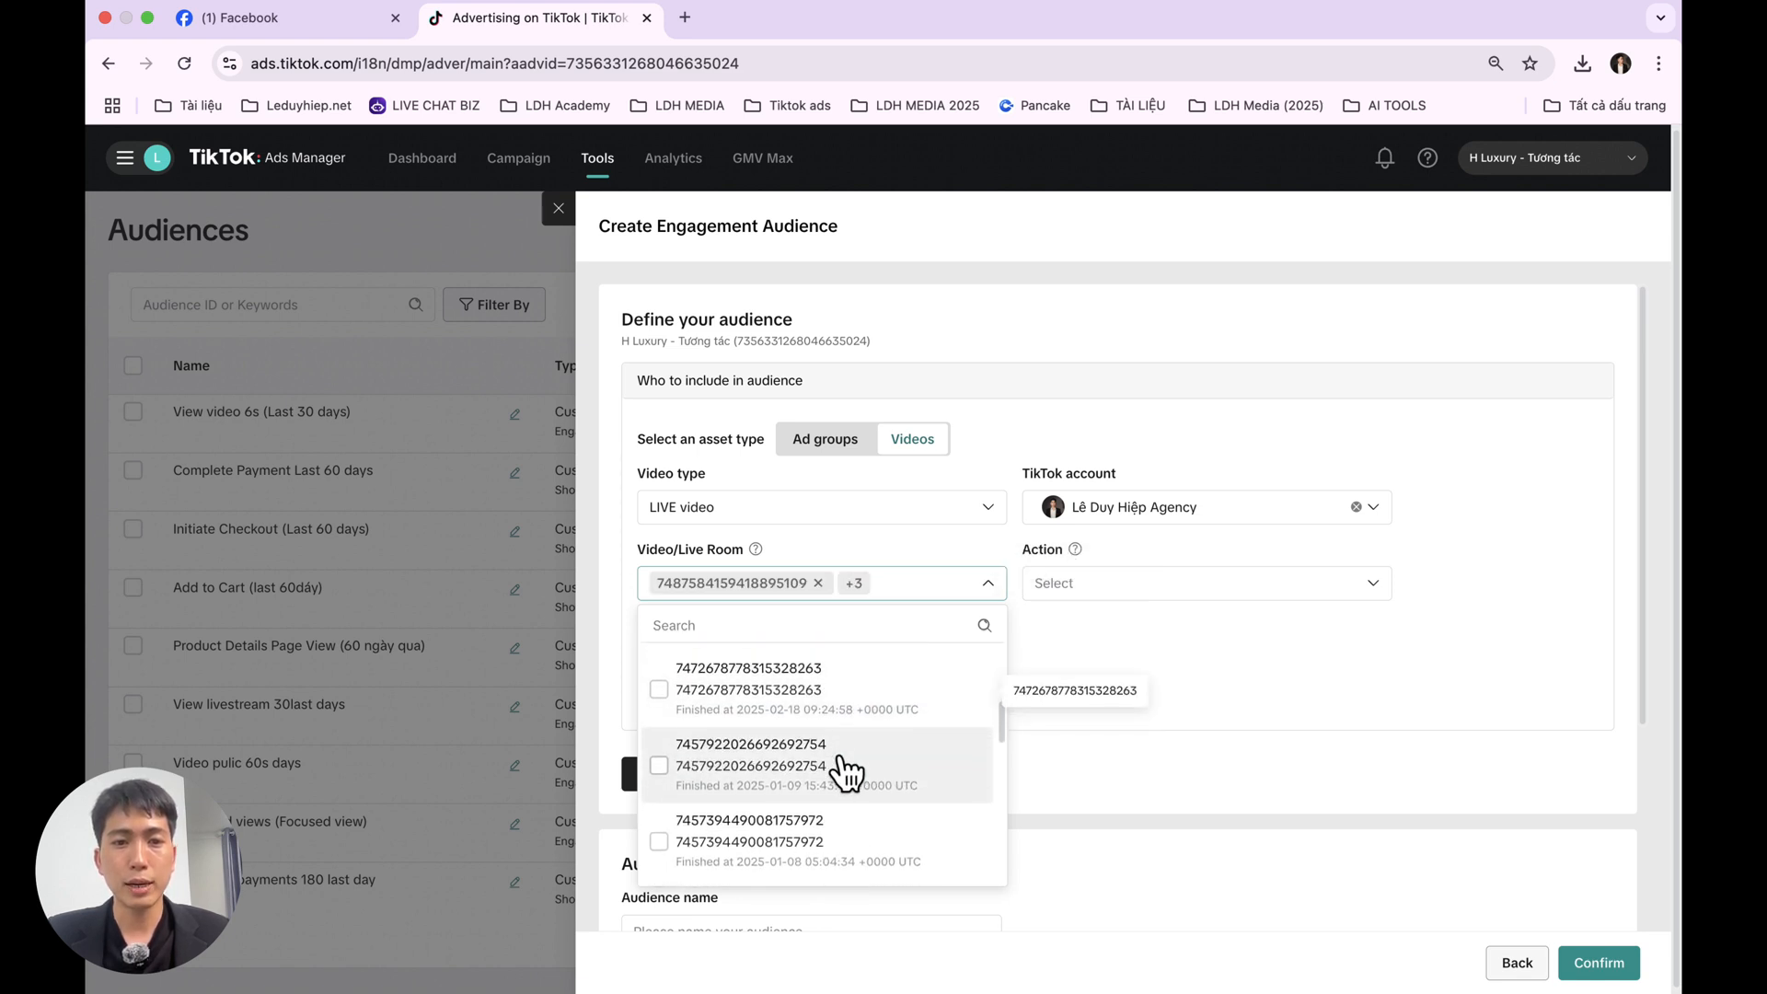
{"action": "left_click", "coordinate": [821, 701]}
{"action": "left_click", "coordinate": [843, 762]}
{"action": "scroll", "coordinate": [848, 759], "scroll_direction": "down", "scroll_amount": 1}
{"action": "left_click", "coordinate": [761, 739]}
{"action": "left_click", "coordinate": [750, 787]}
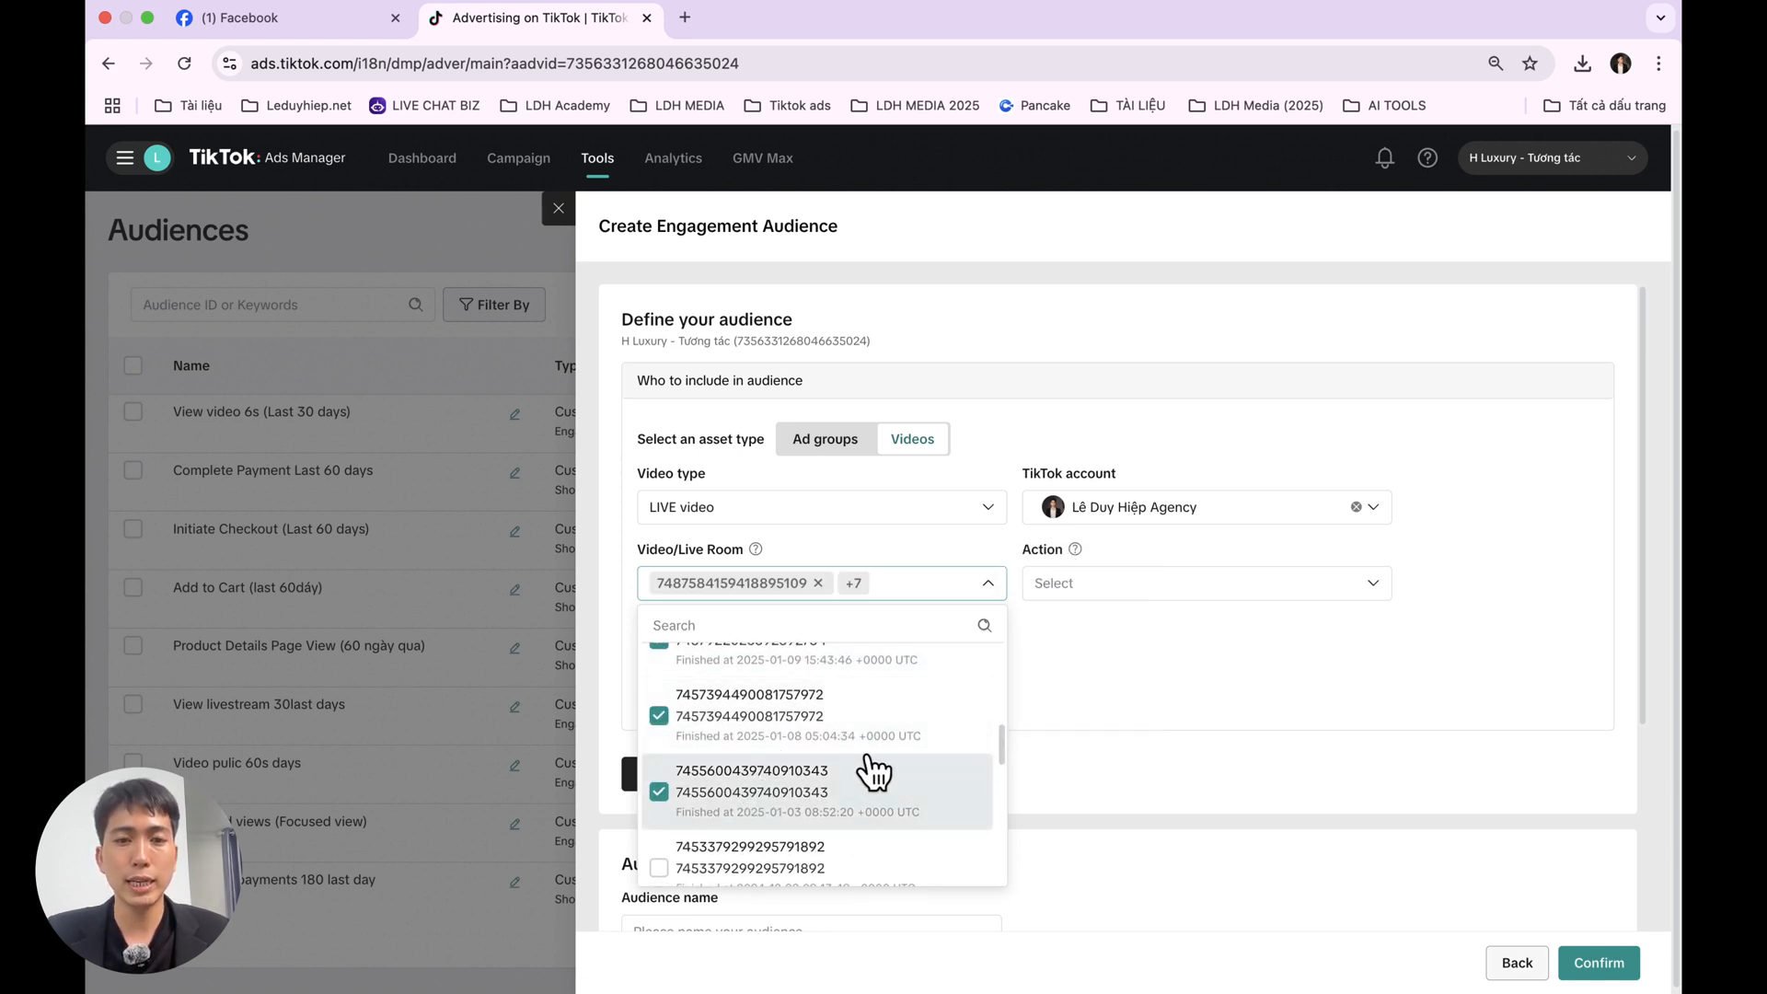
{"action": "scroll", "coordinate": [856, 762], "scroll_direction": "down", "scroll_amount": 1}
{"action": "left_click", "coordinate": [793, 762]}
{"action": "left_click", "coordinate": [796, 815]}
{"action": "scroll", "coordinate": [846, 805], "scroll_direction": "down", "scroll_amount": 2}
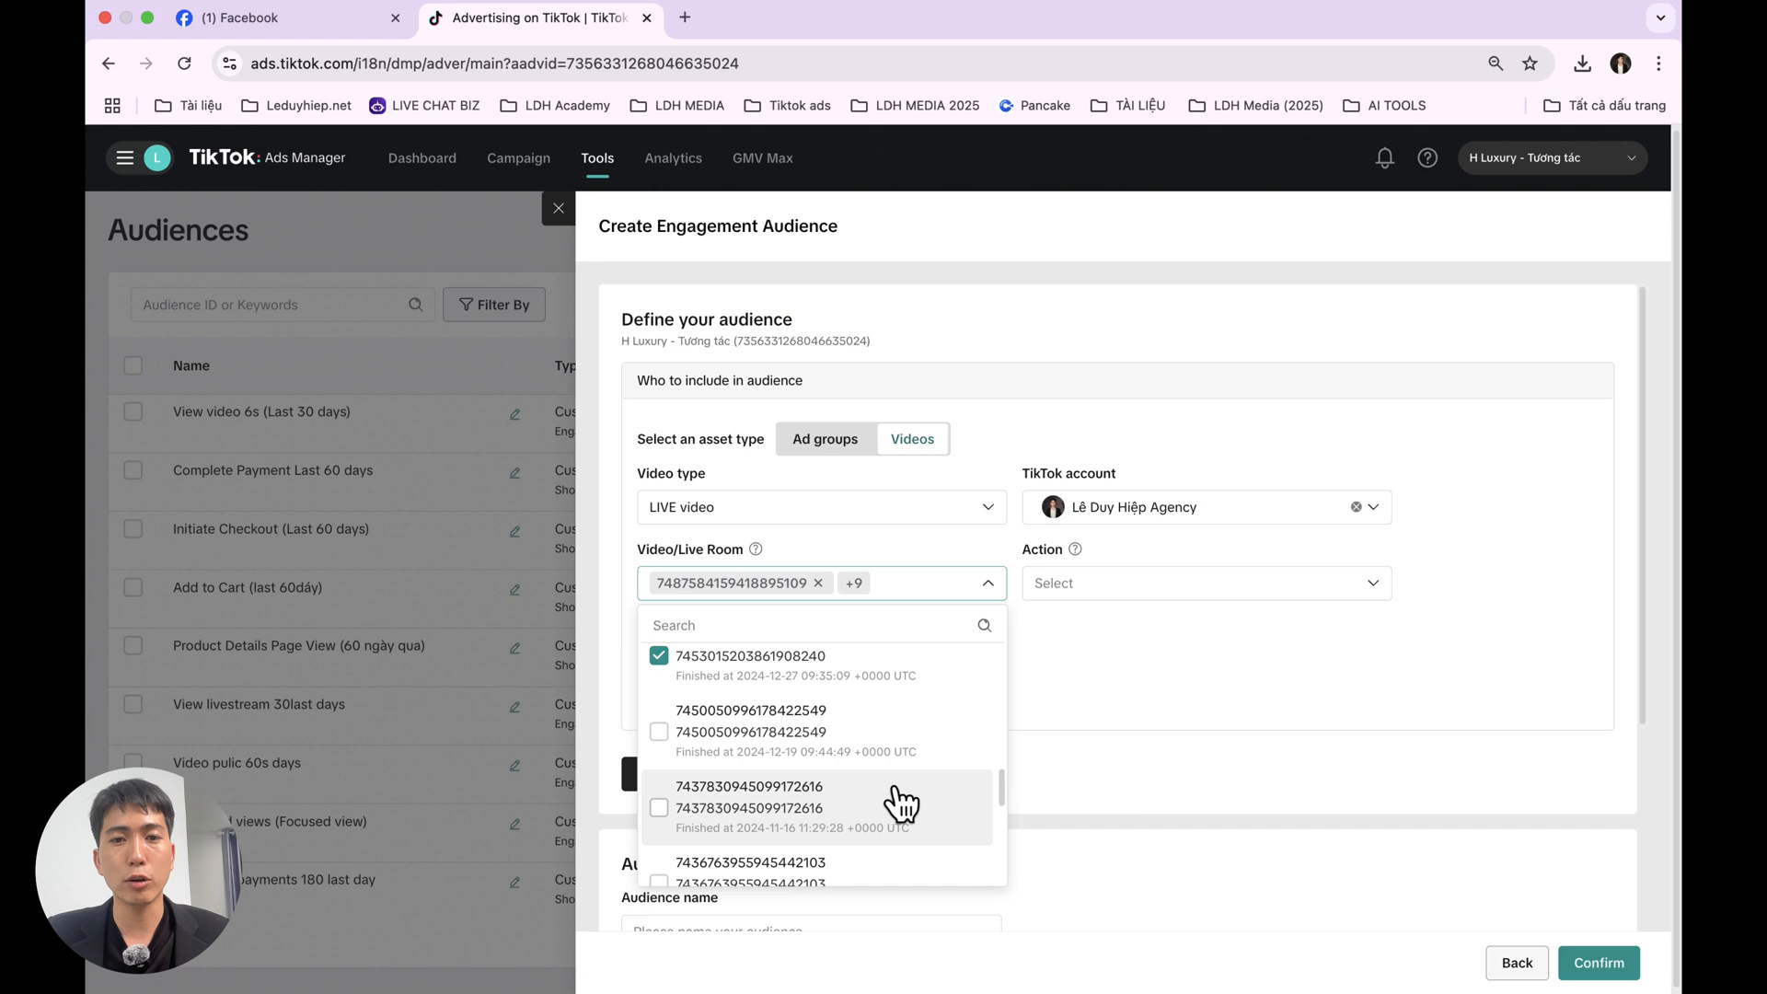
{"action": "left_click", "coordinate": [808, 750]}
{"action": "left_click", "coordinate": [823, 801]}
{"action": "scroll", "coordinate": [851, 750], "scroll_direction": "down", "scroll_amount": 2}
{"action": "left_click", "coordinate": [778, 701]}
{"action": "left_click", "coordinate": [745, 760]}
{"action": "scroll", "coordinate": [782, 764], "scroll_direction": "down", "scroll_amount": 1}
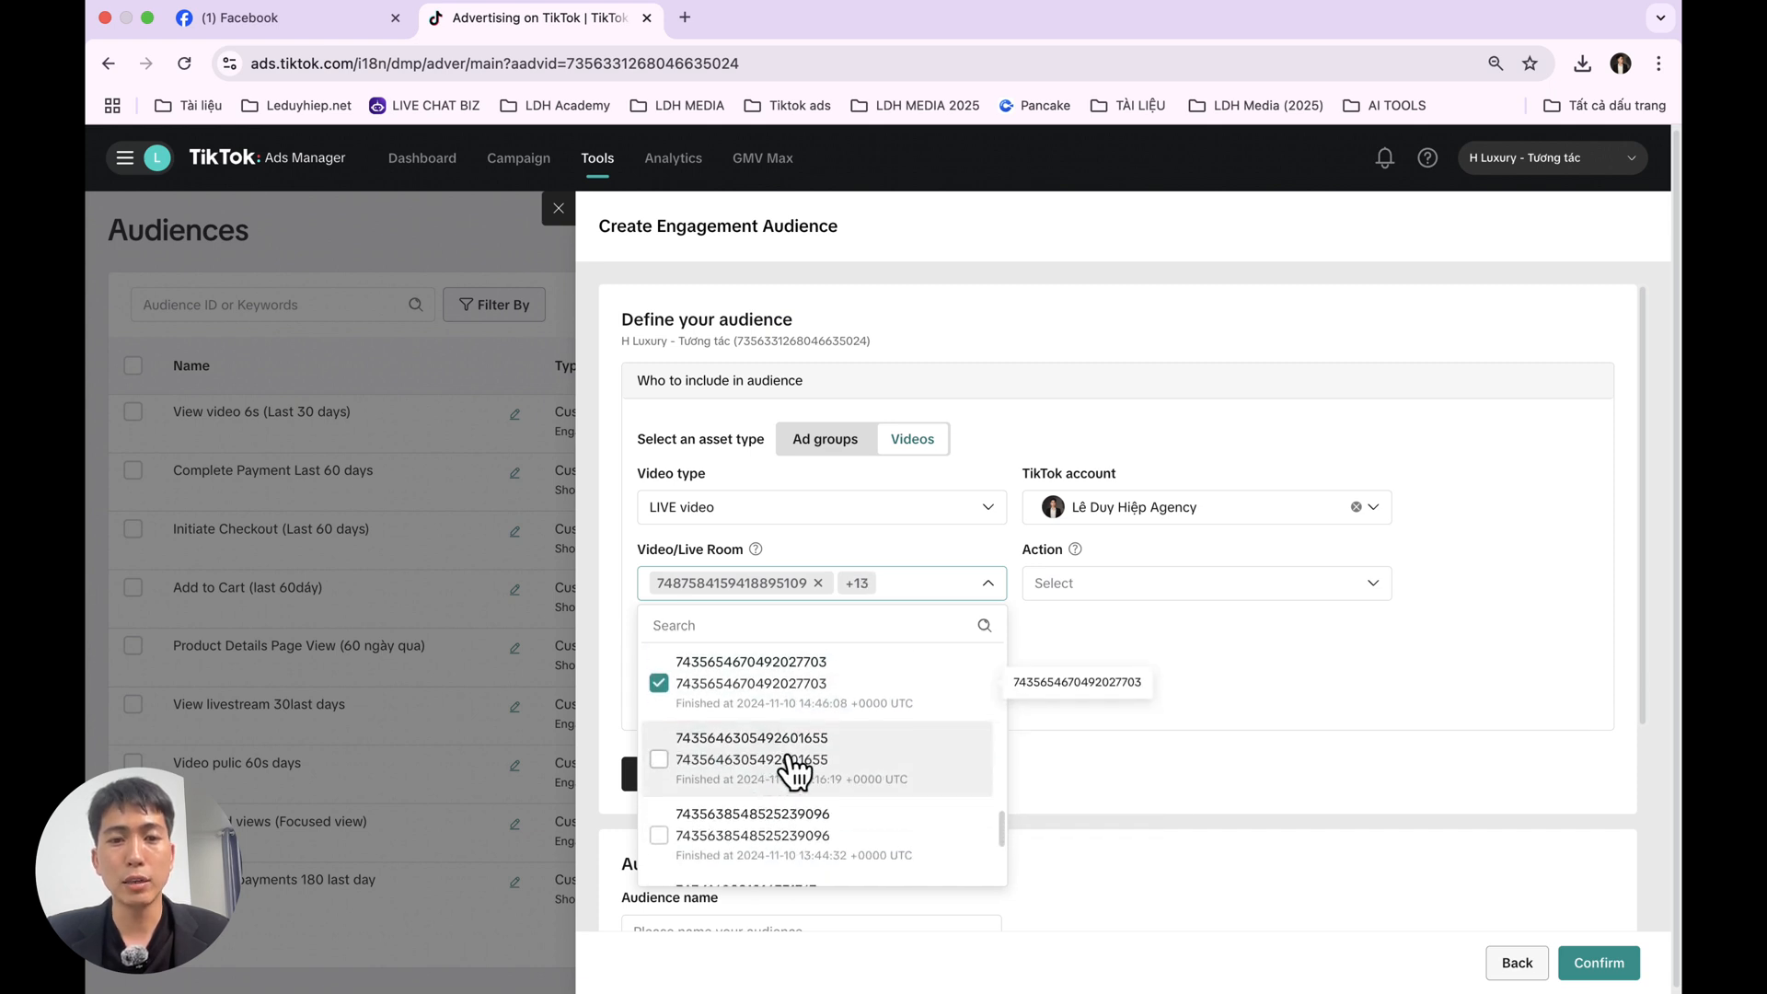
{"action": "left_click", "coordinate": [791, 766]}
{"action": "left_click", "coordinate": [776, 840]}
{"action": "scroll", "coordinate": [828, 810], "scroll_direction": "down", "scroll_amount": 1}
{"action": "left_click", "coordinate": [817, 778]}
{"action": "scroll", "coordinate": [815, 764], "scroll_direction": "down", "scroll_amount": 1}
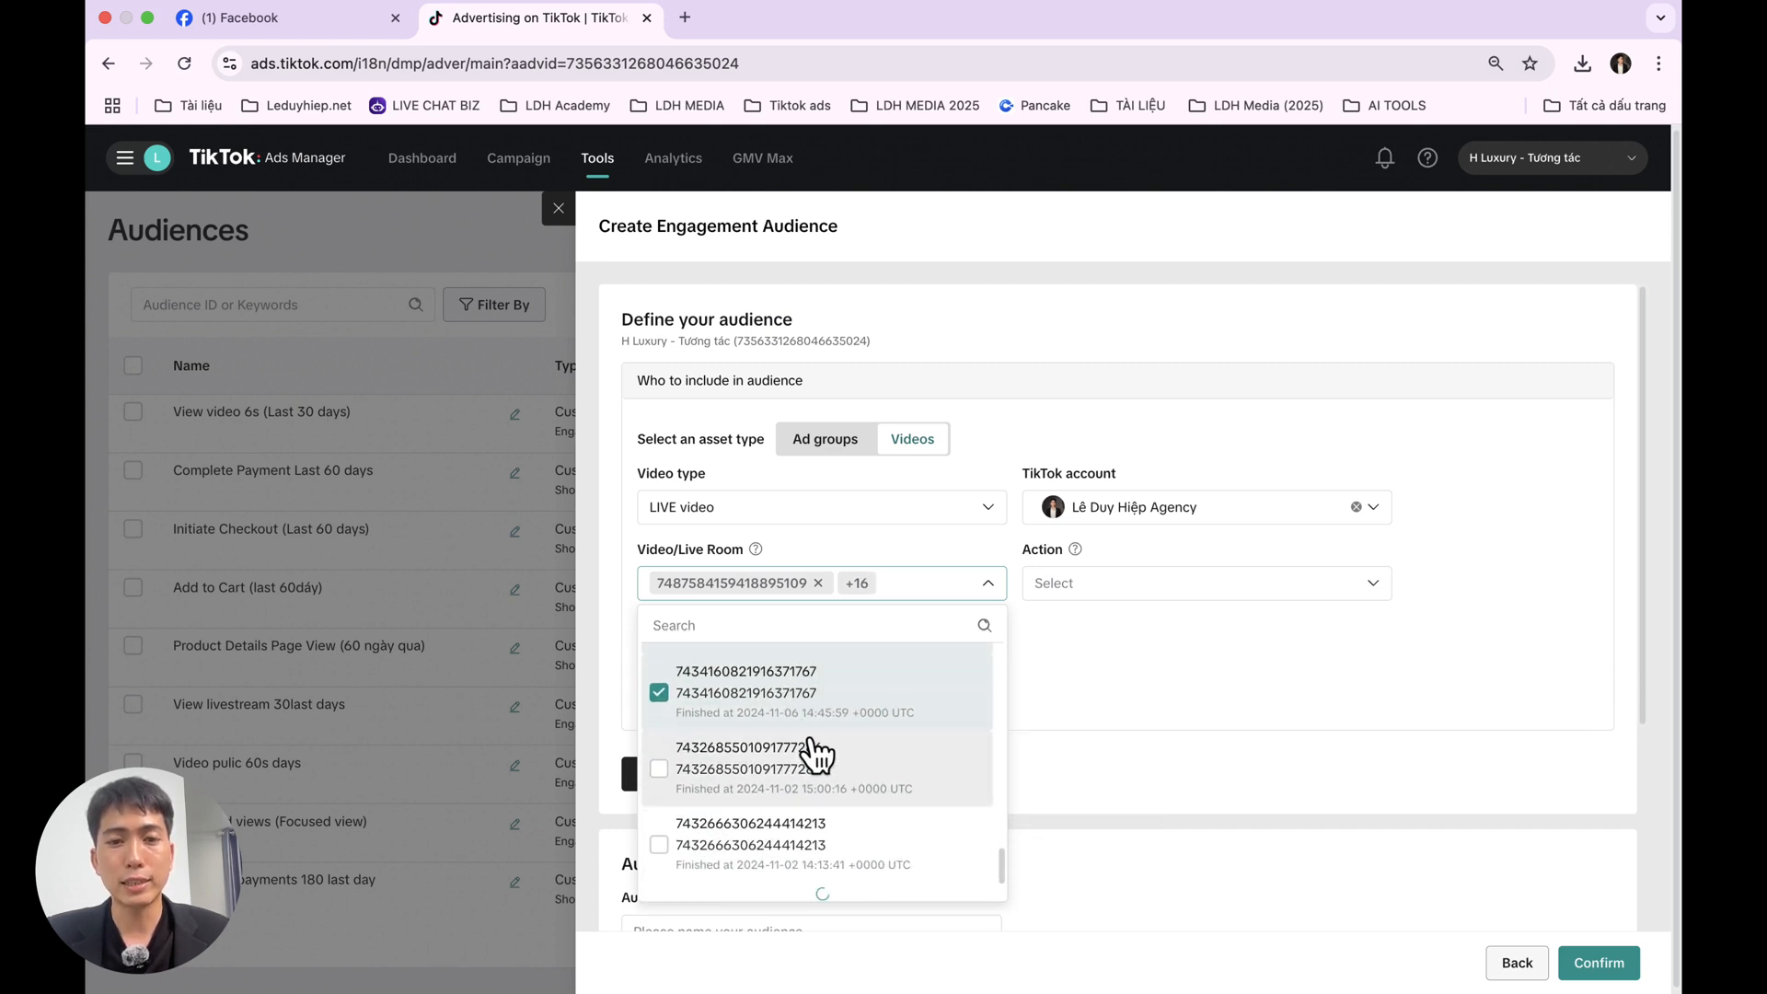
{"action": "left_click", "coordinate": [810, 764]}
{"action": "left_click", "coordinate": [783, 851]}
- Set the LIVE video rule's action to View and its time window to the past 30 days
{"action": "left_click", "coordinate": [1156, 589]}
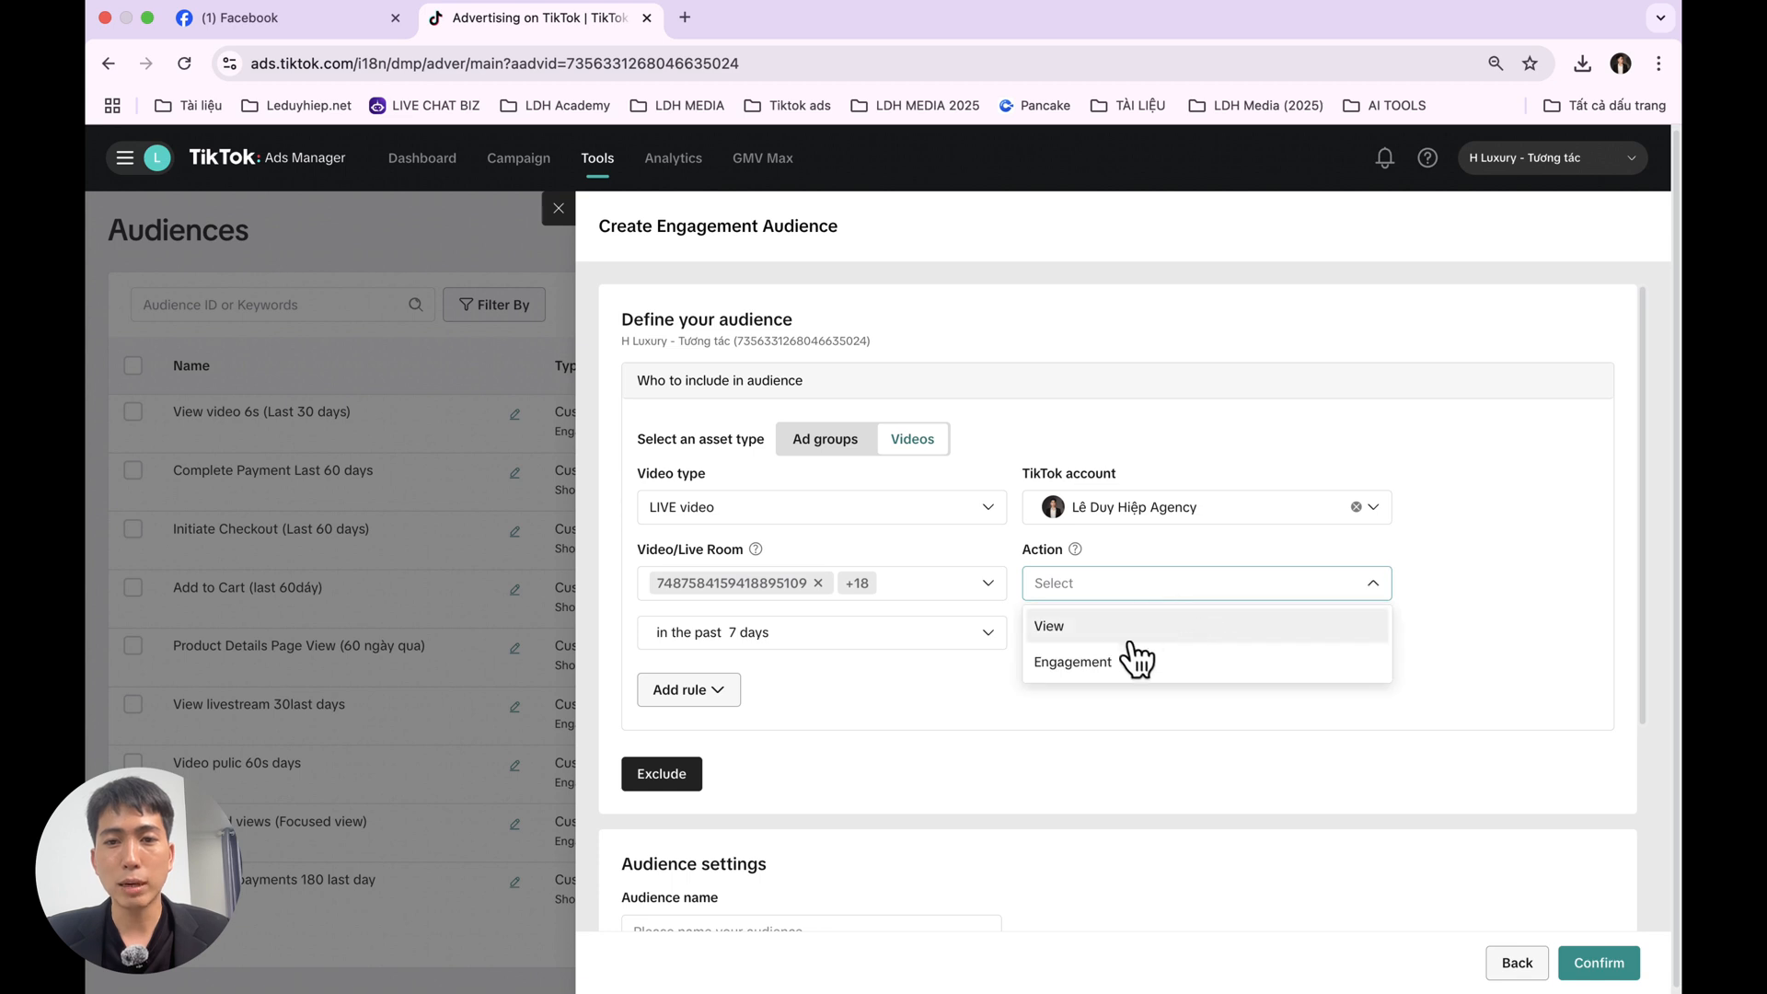
{"action": "left_click", "coordinate": [1068, 626]}
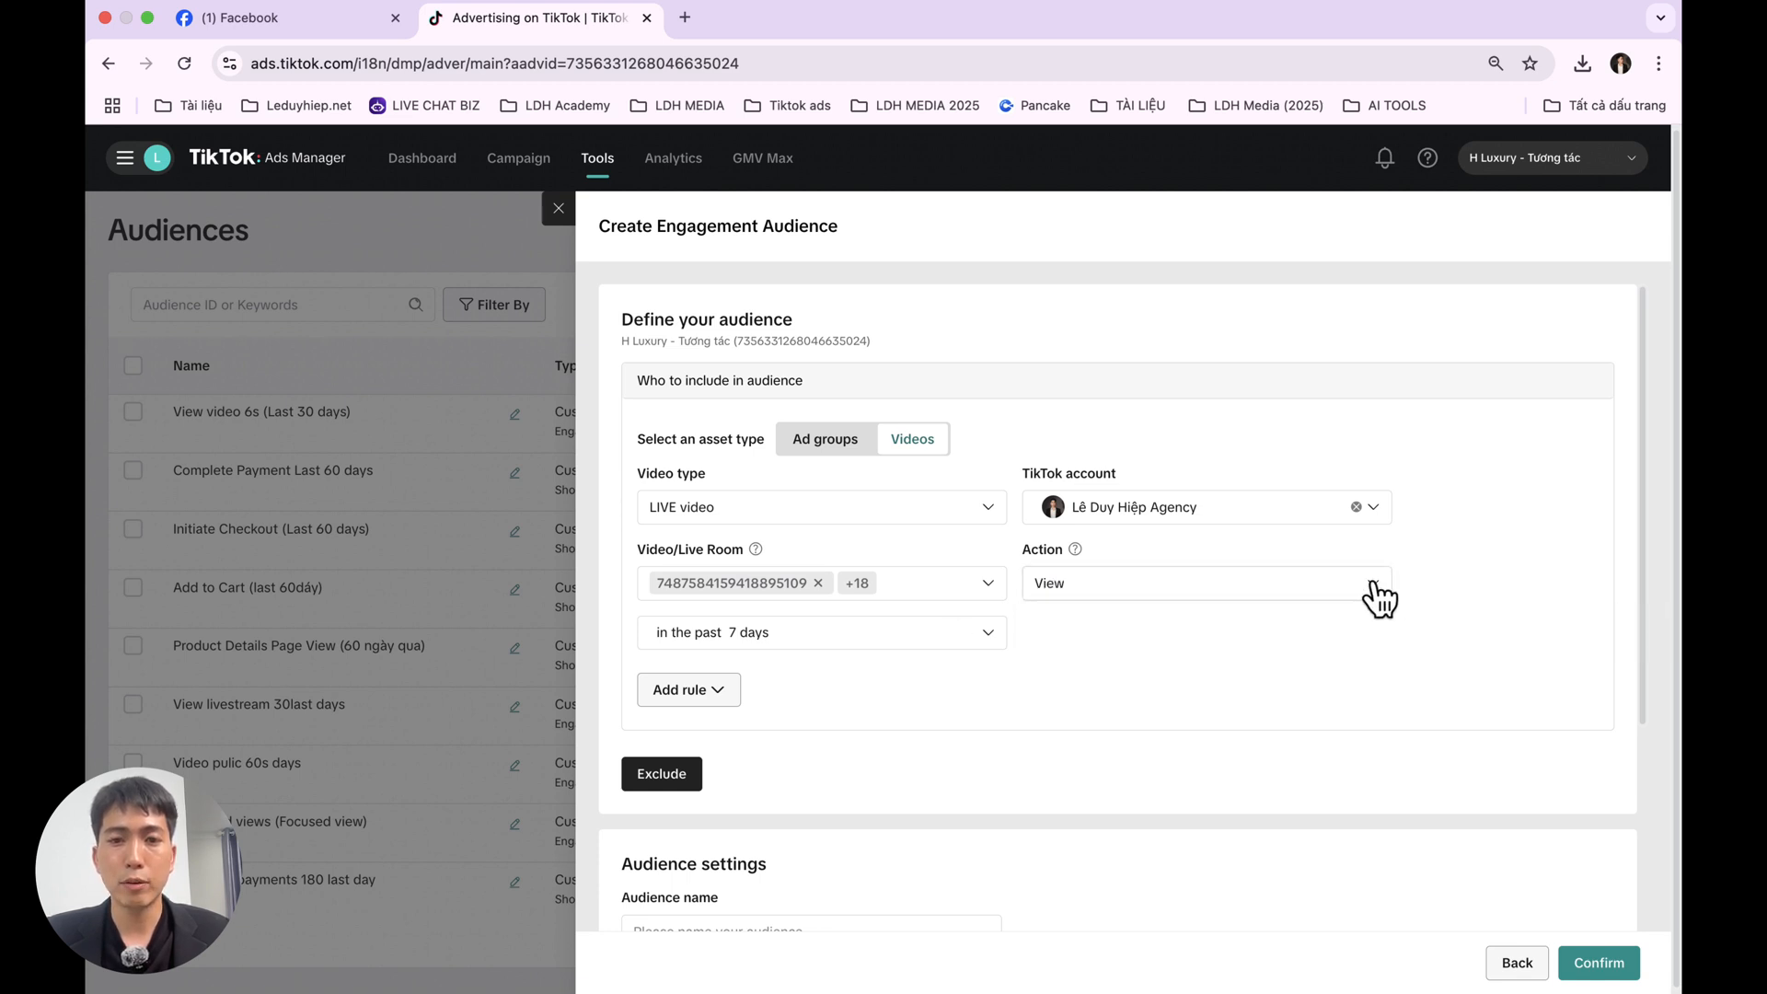
{"action": "left_click", "coordinate": [1183, 589]}
{"action": "left_click", "coordinate": [1102, 628]}
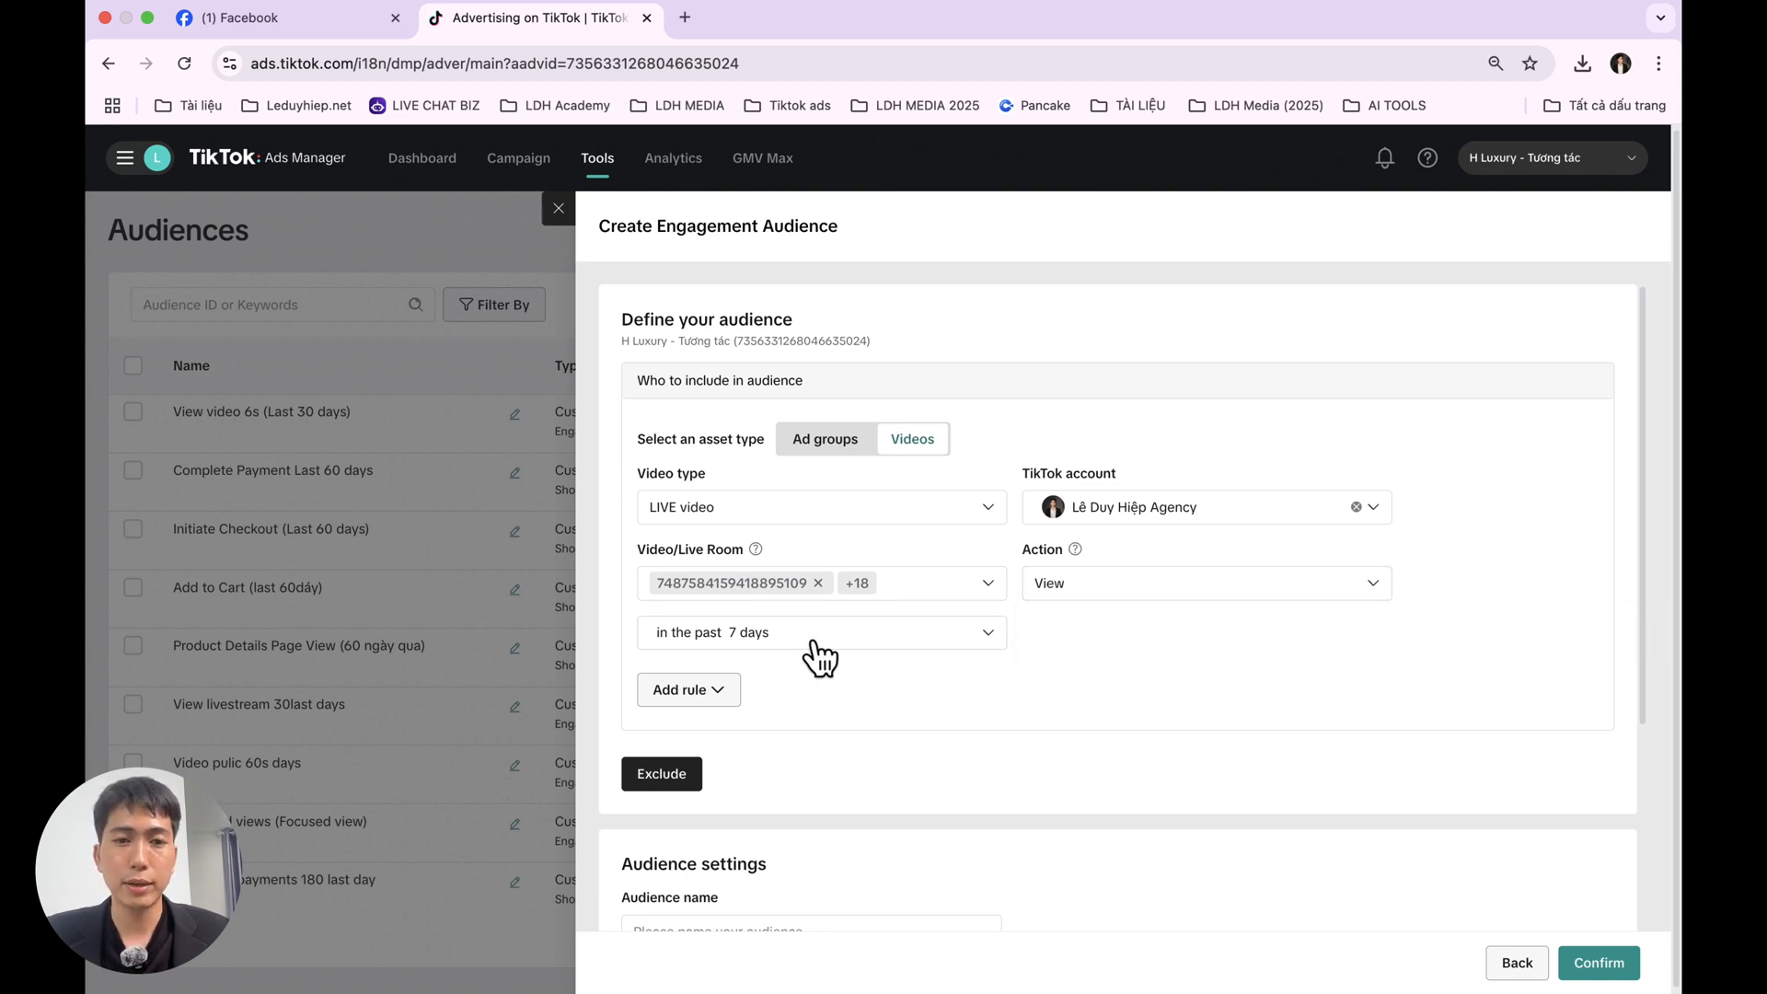
{"action": "left_click", "coordinate": [819, 649]}
{"action": "left_click", "coordinate": [714, 745]}
- Name the LIVE video audience "View livestreaam (last 30 days)" and create it
{"action": "scroll", "coordinate": [899, 709], "scroll_direction": "down", "scroll_amount": 2}
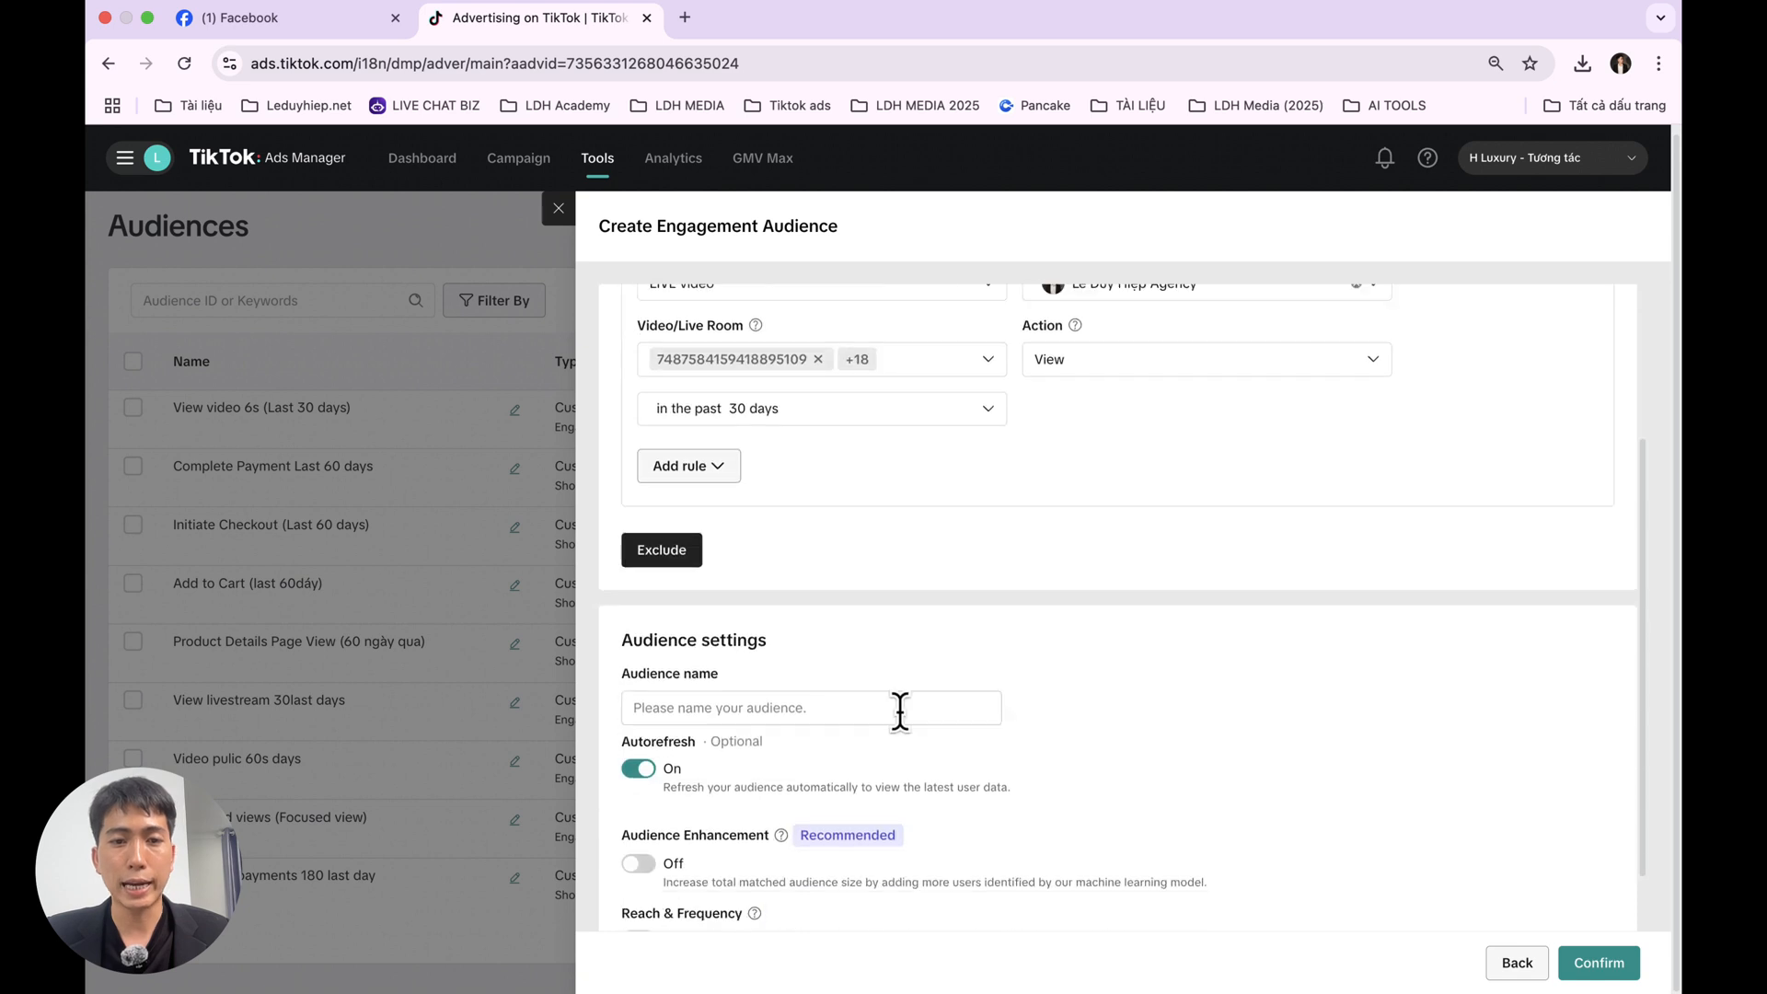
{"action": "scroll", "coordinate": [782, 516], "scroll_direction": "up", "scroll_amount": 2}
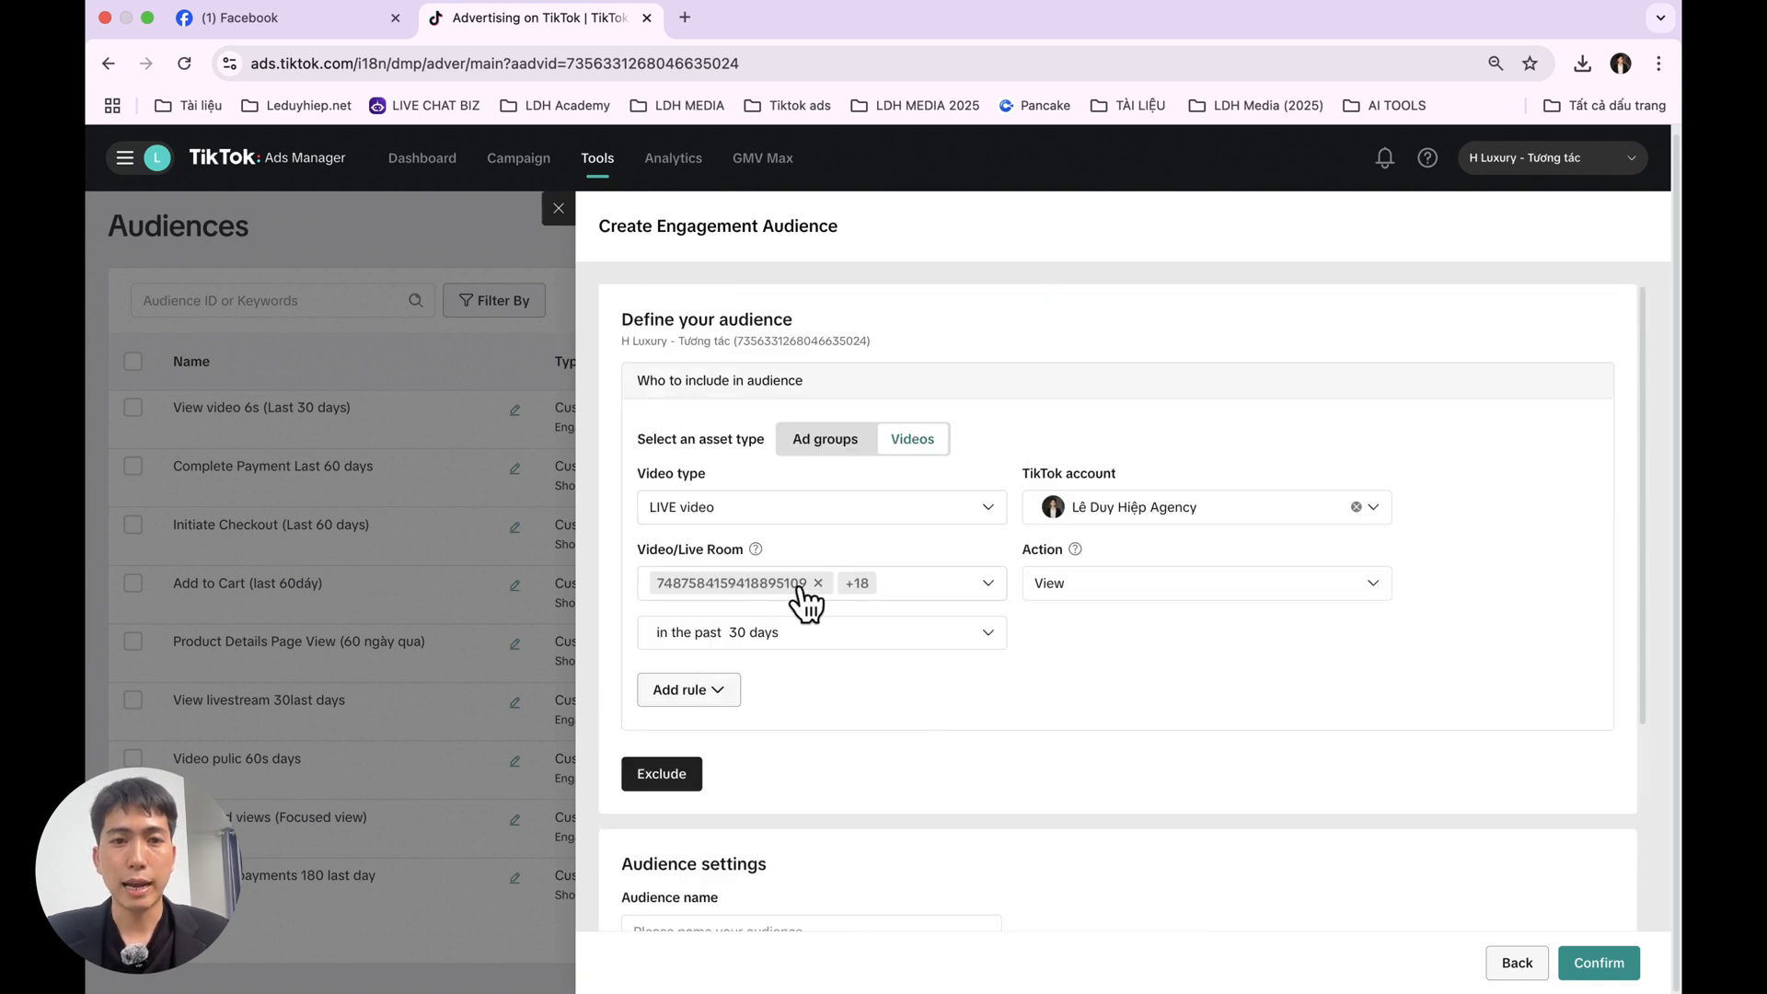
{"action": "scroll", "coordinate": [737, 626], "scroll_direction": "down", "scroll_amount": 3}
{"action": "left_click", "coordinate": [682, 628]}
{"action": "type", "text": "View"}
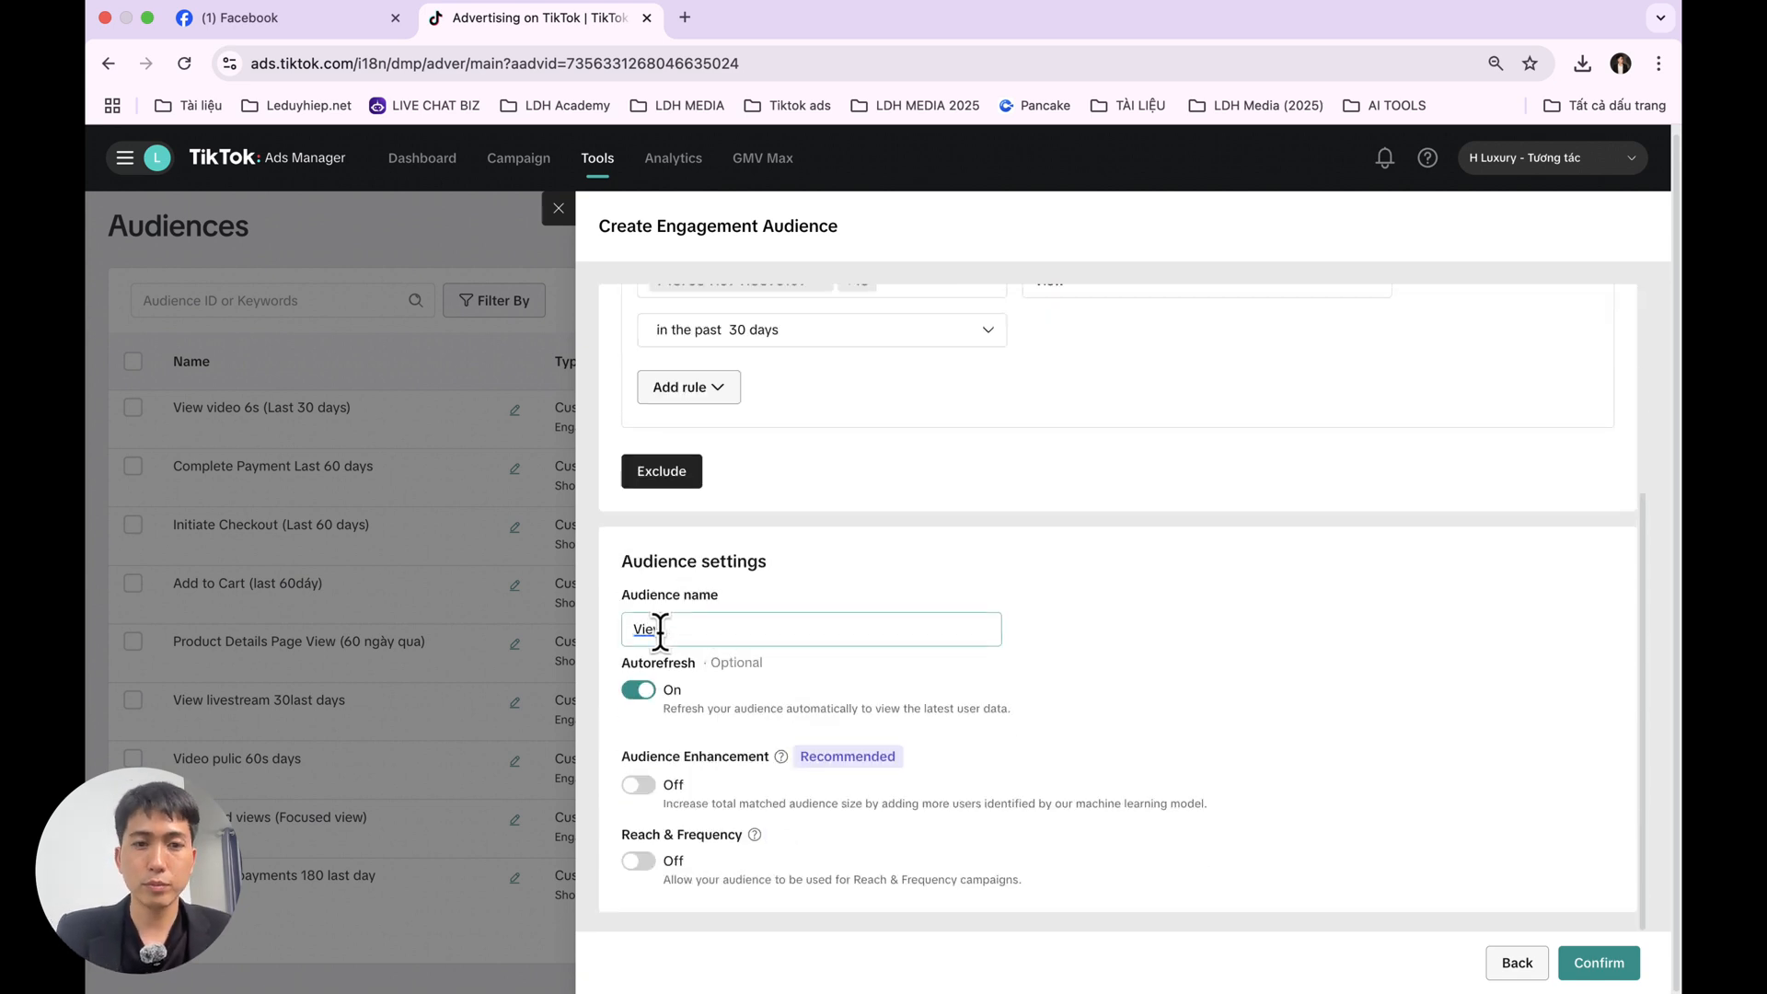
{"action": "type", "text": " livestreaam (3"}
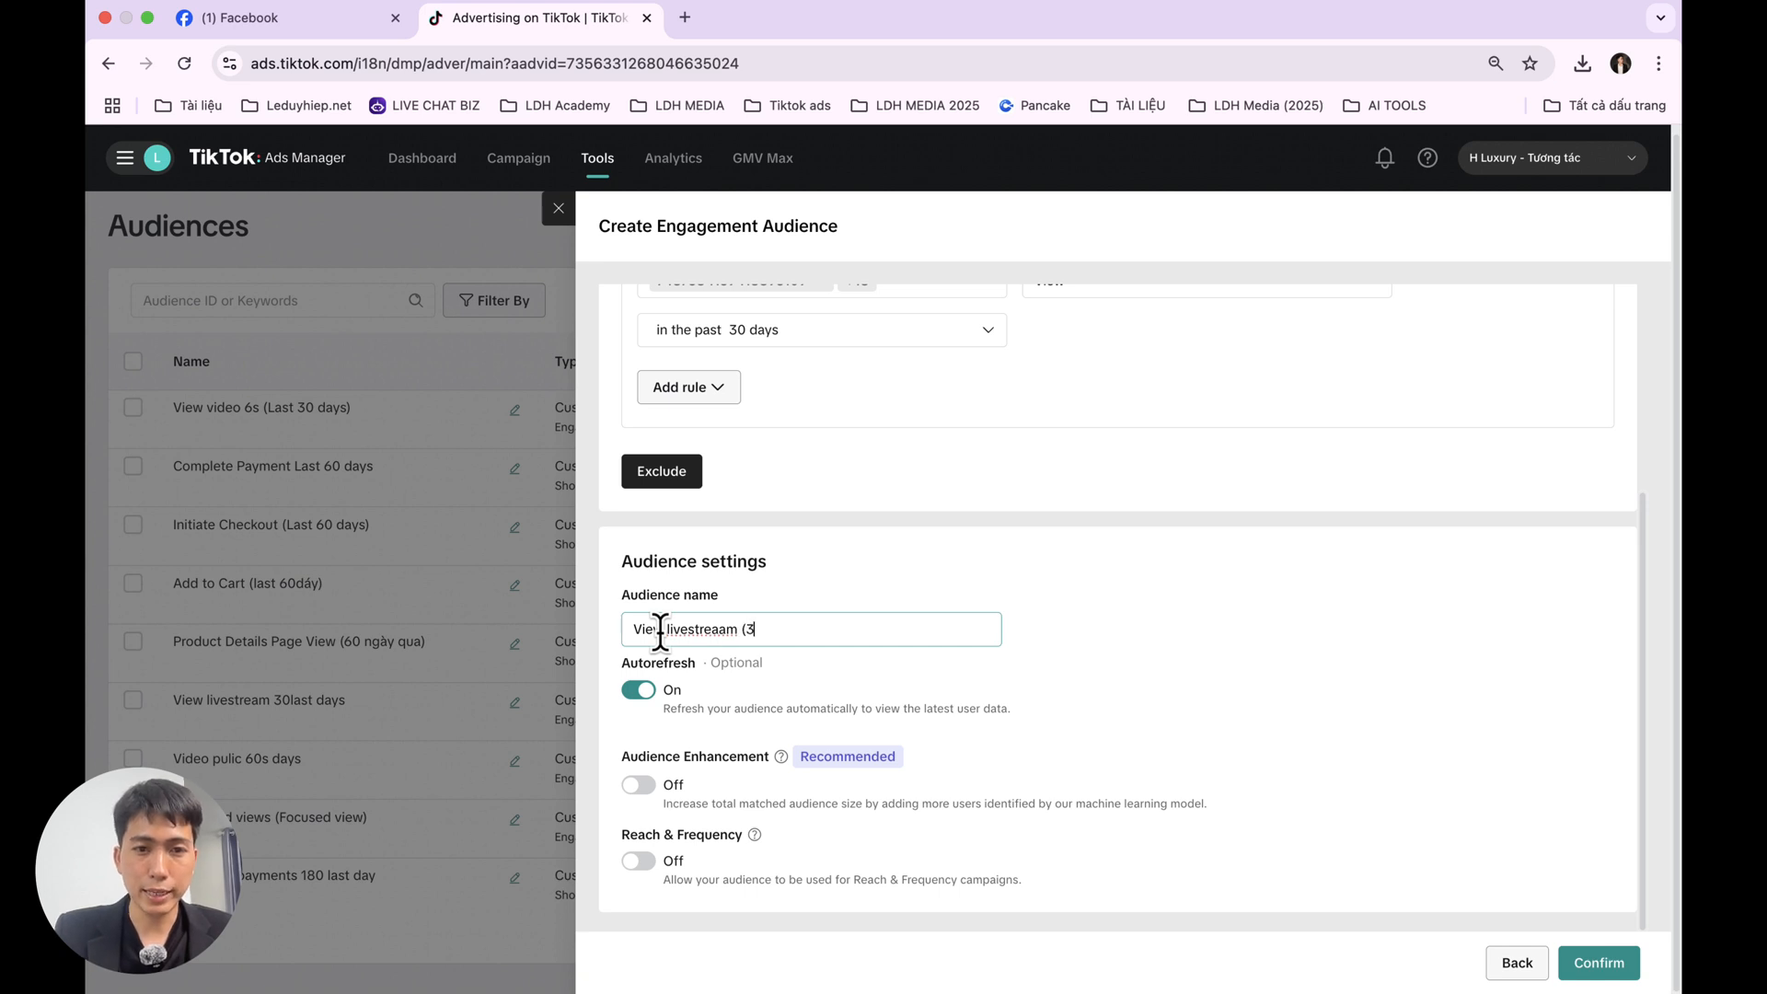
{"action": "key", "text": "BackSpace"}
{"action": "type", "text": "last 30 days)"}
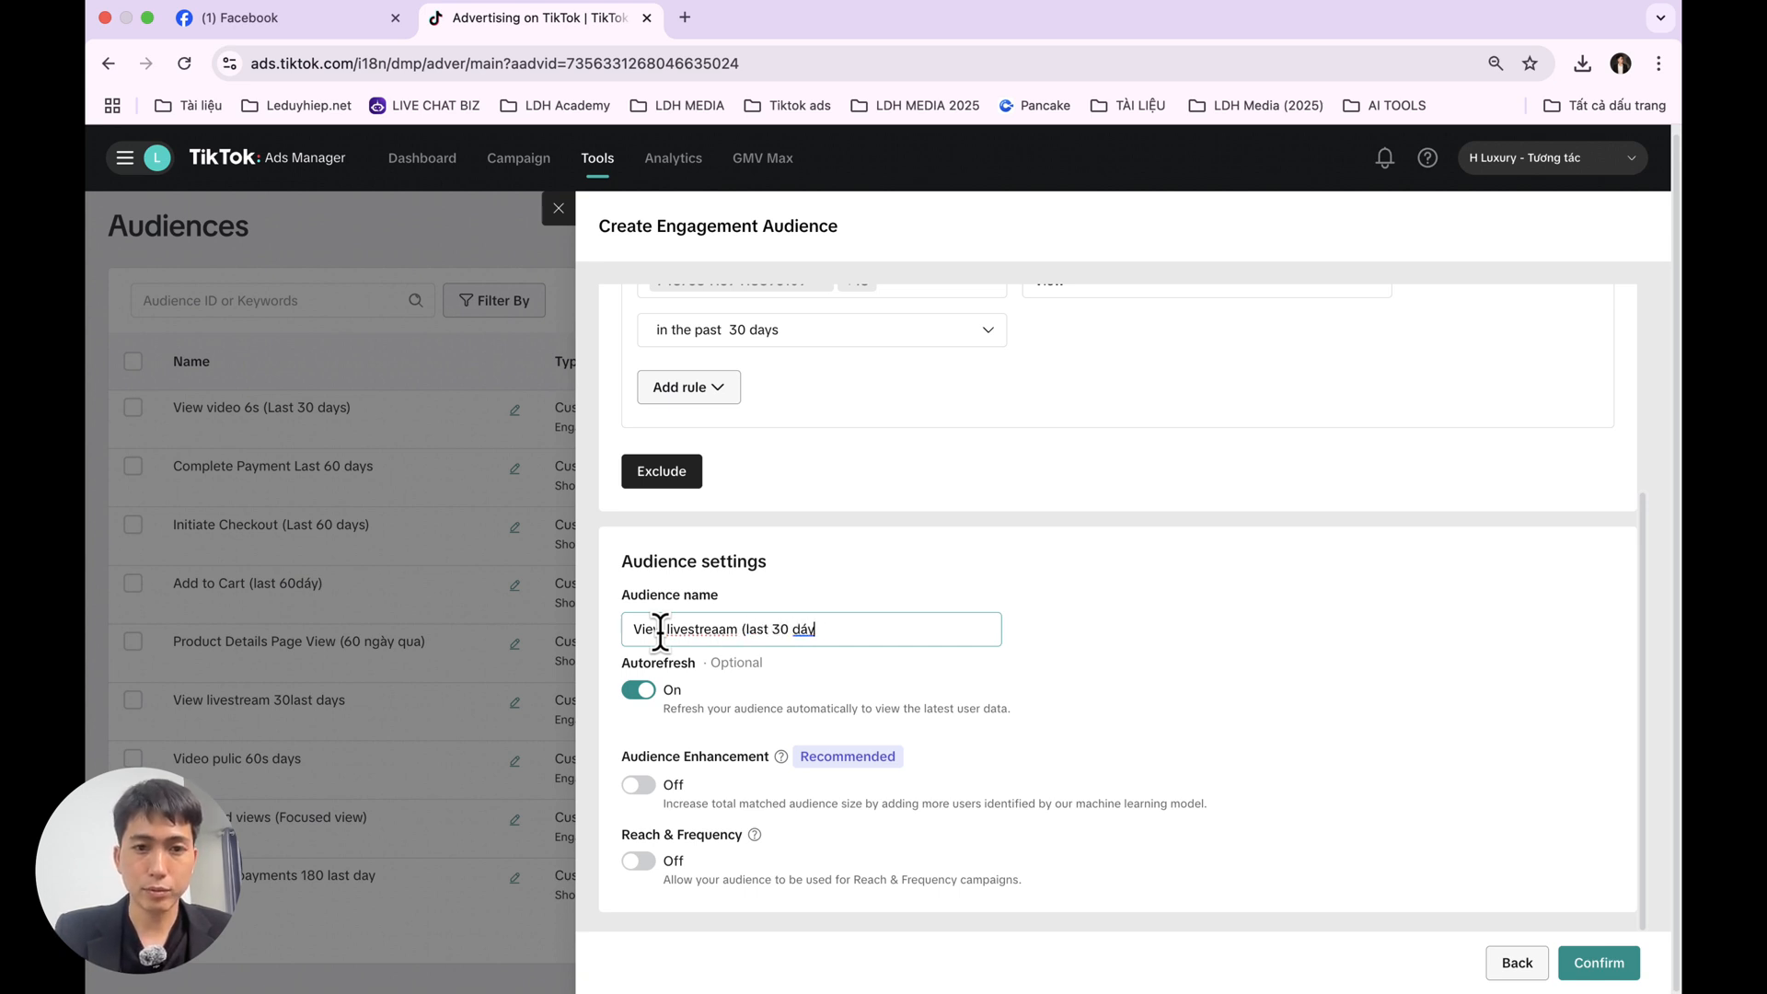
{"action": "left_click", "coordinate": [1378, 831]}
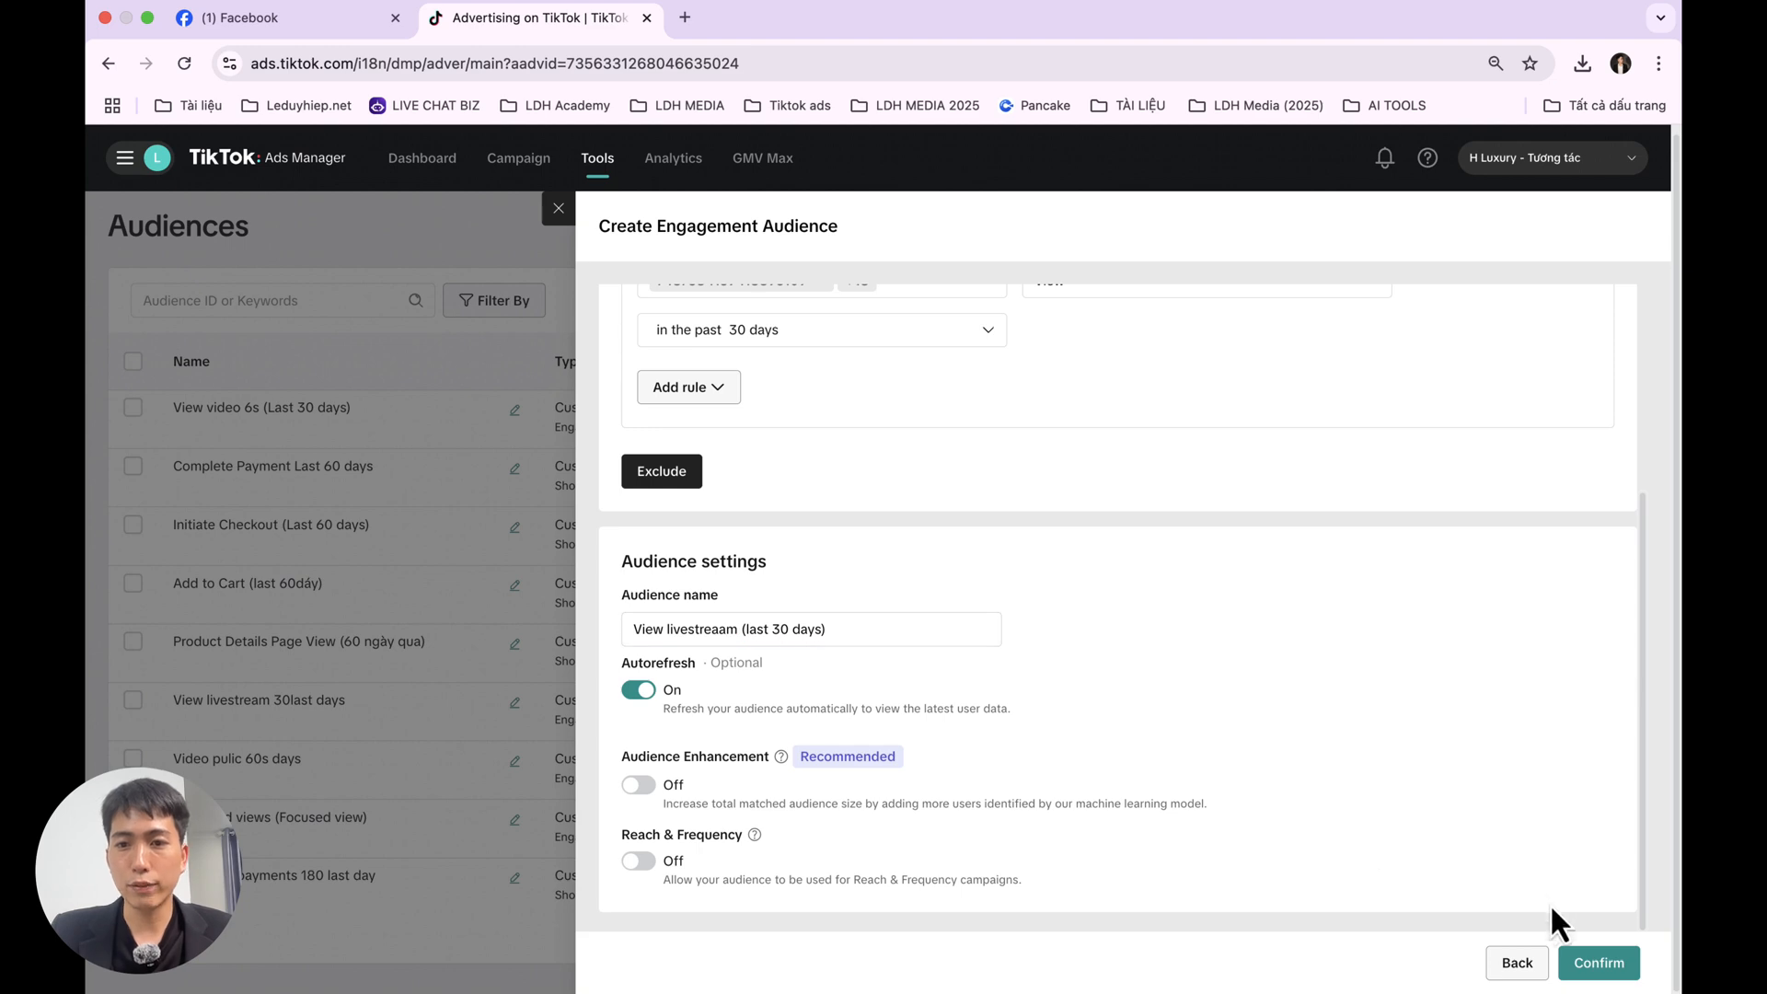
{"action": "left_click", "coordinate": [1596, 962]}
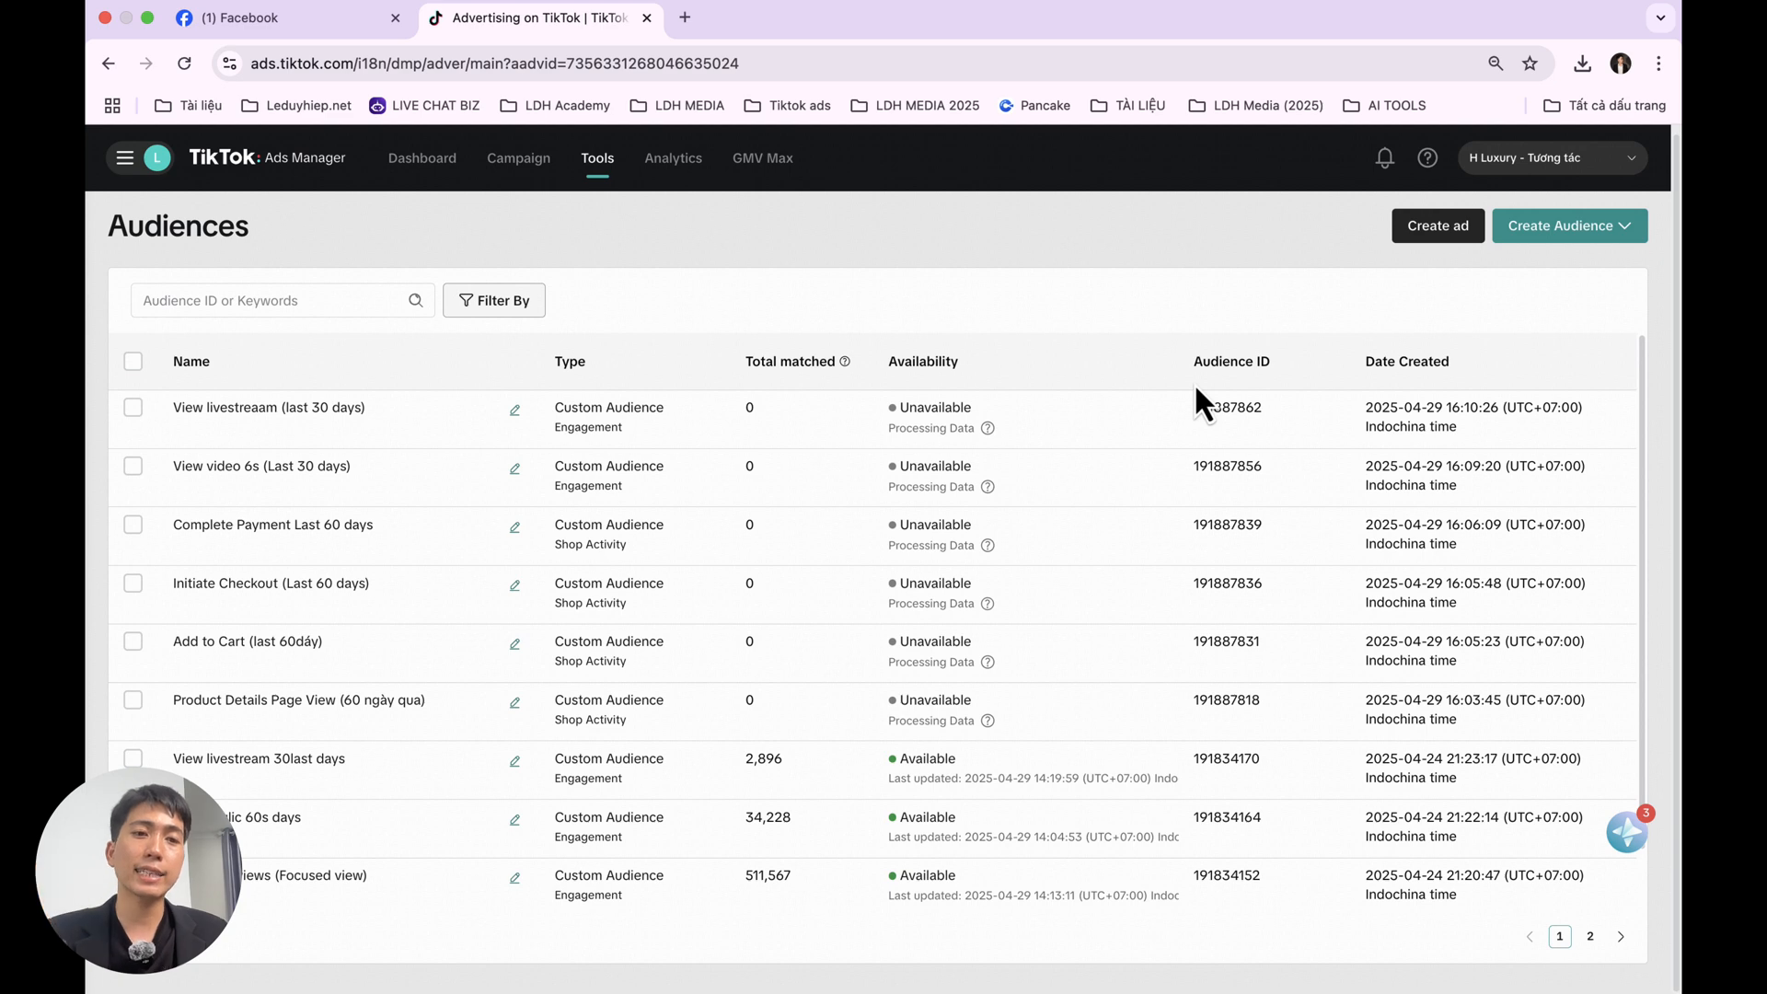
- Review the audience list through its second page, and open the account's campaign overview
{"action": "scroll", "coordinate": [757, 686], "scroll_direction": "down", "scroll_amount": 2}
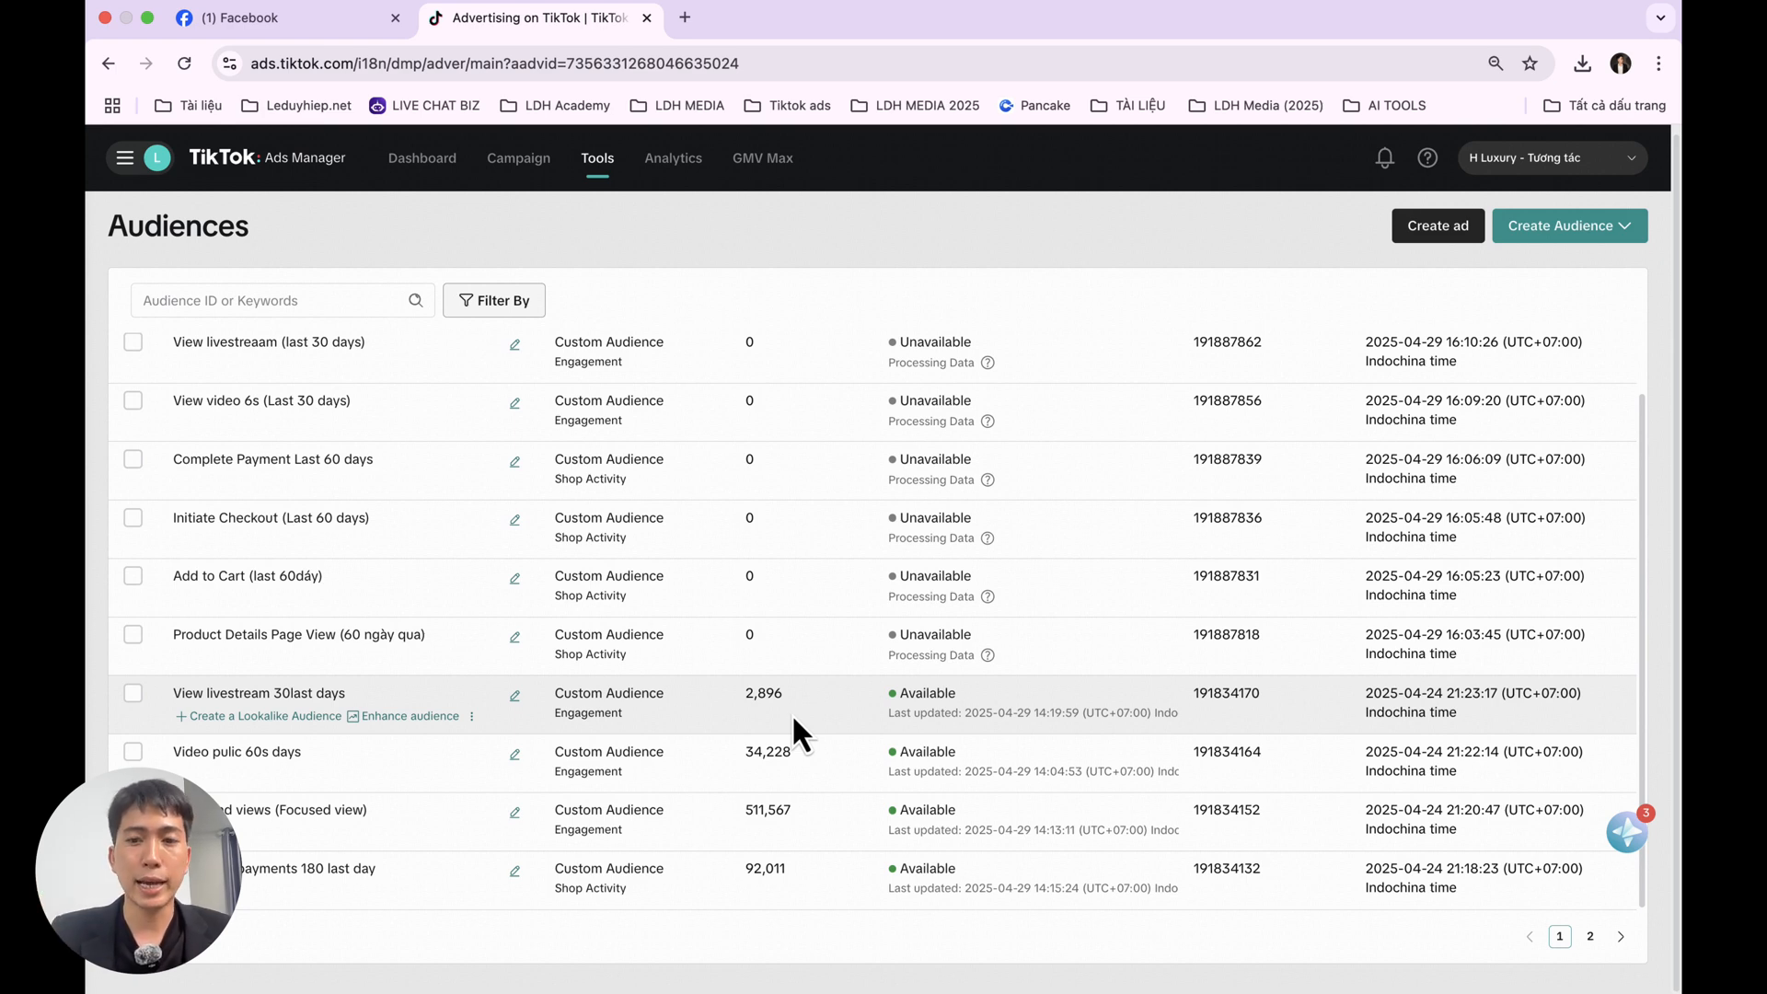
{"action": "left_click", "coordinate": [1590, 936]}
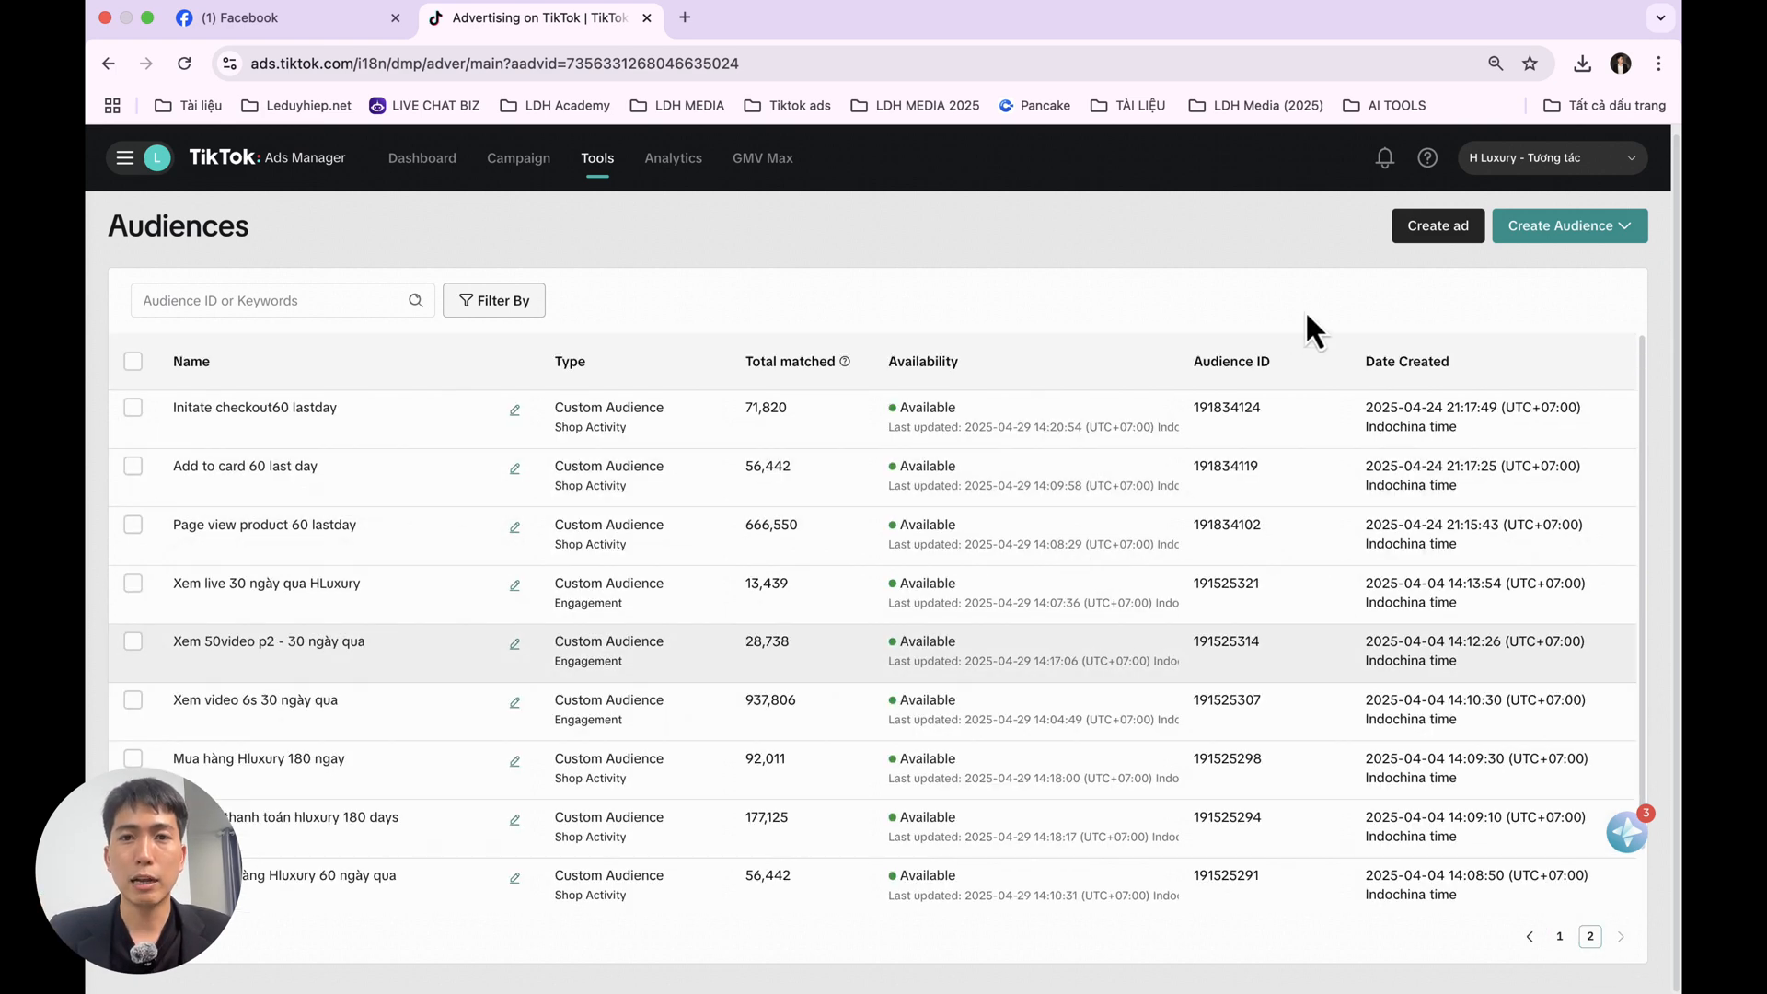
{"action": "left_click", "coordinate": [535, 168]}
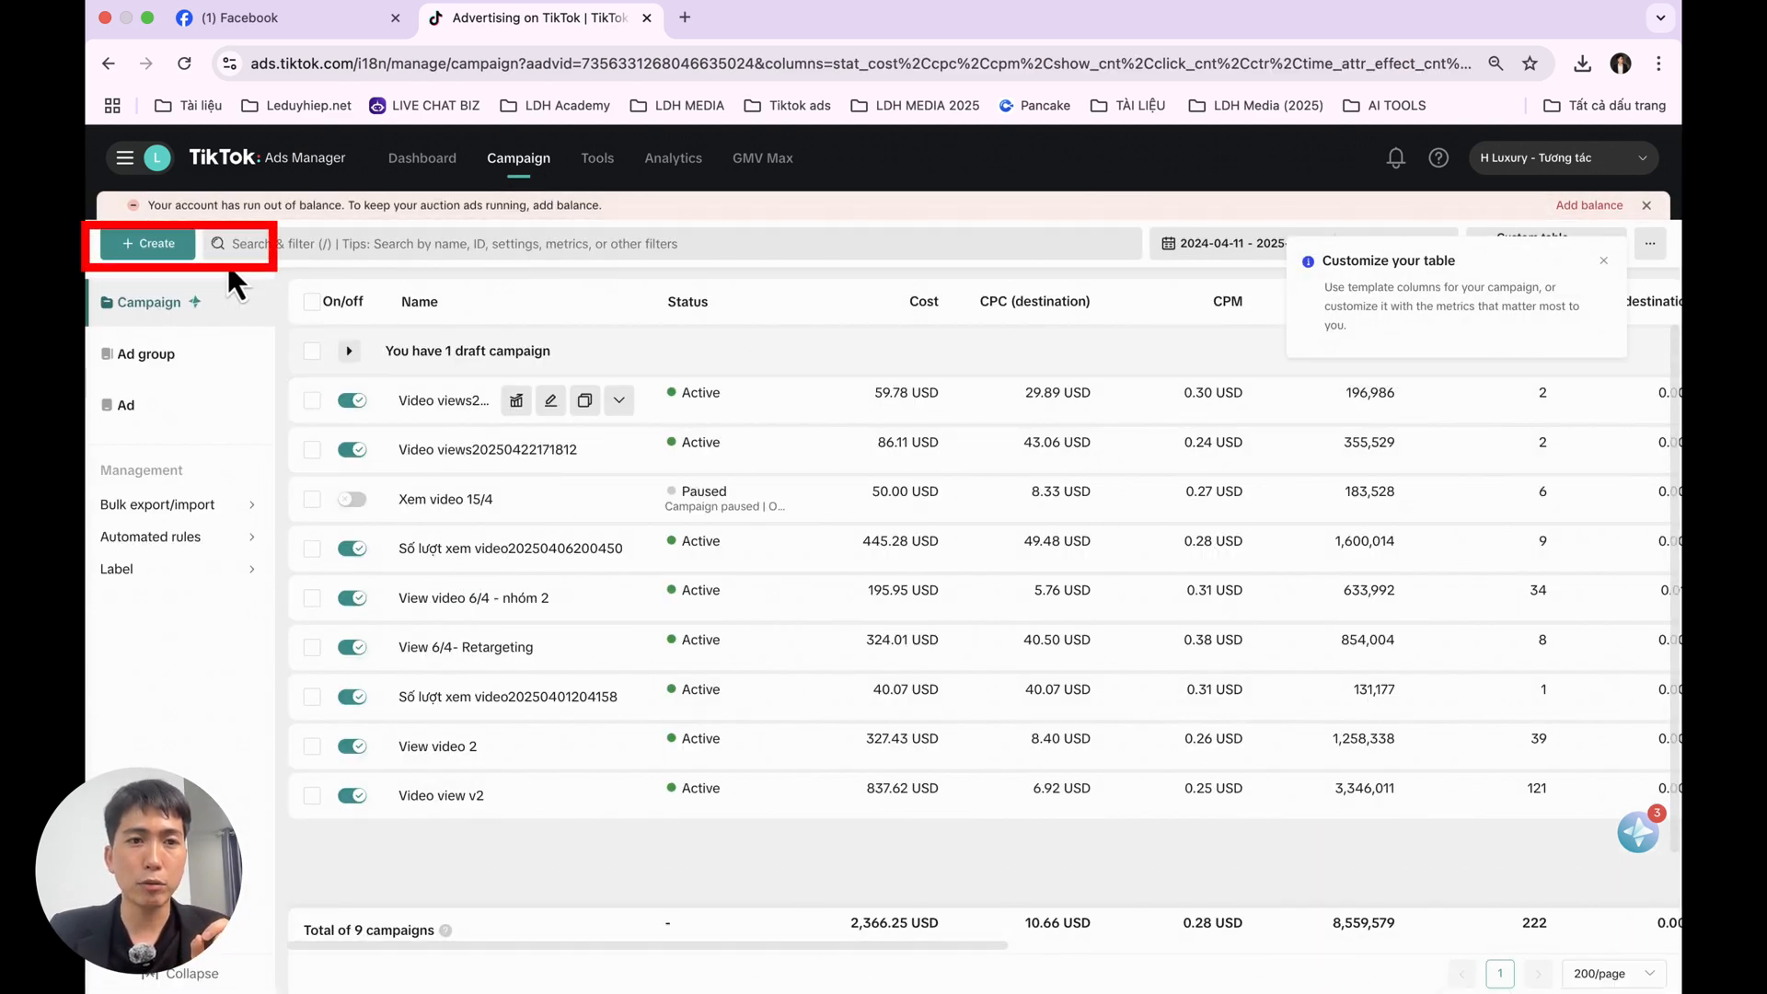
- Create a new Lead generation campaign with the Manual campaign setup and continue to its ad group settings
{"action": "left_click", "coordinate": [147, 243]}
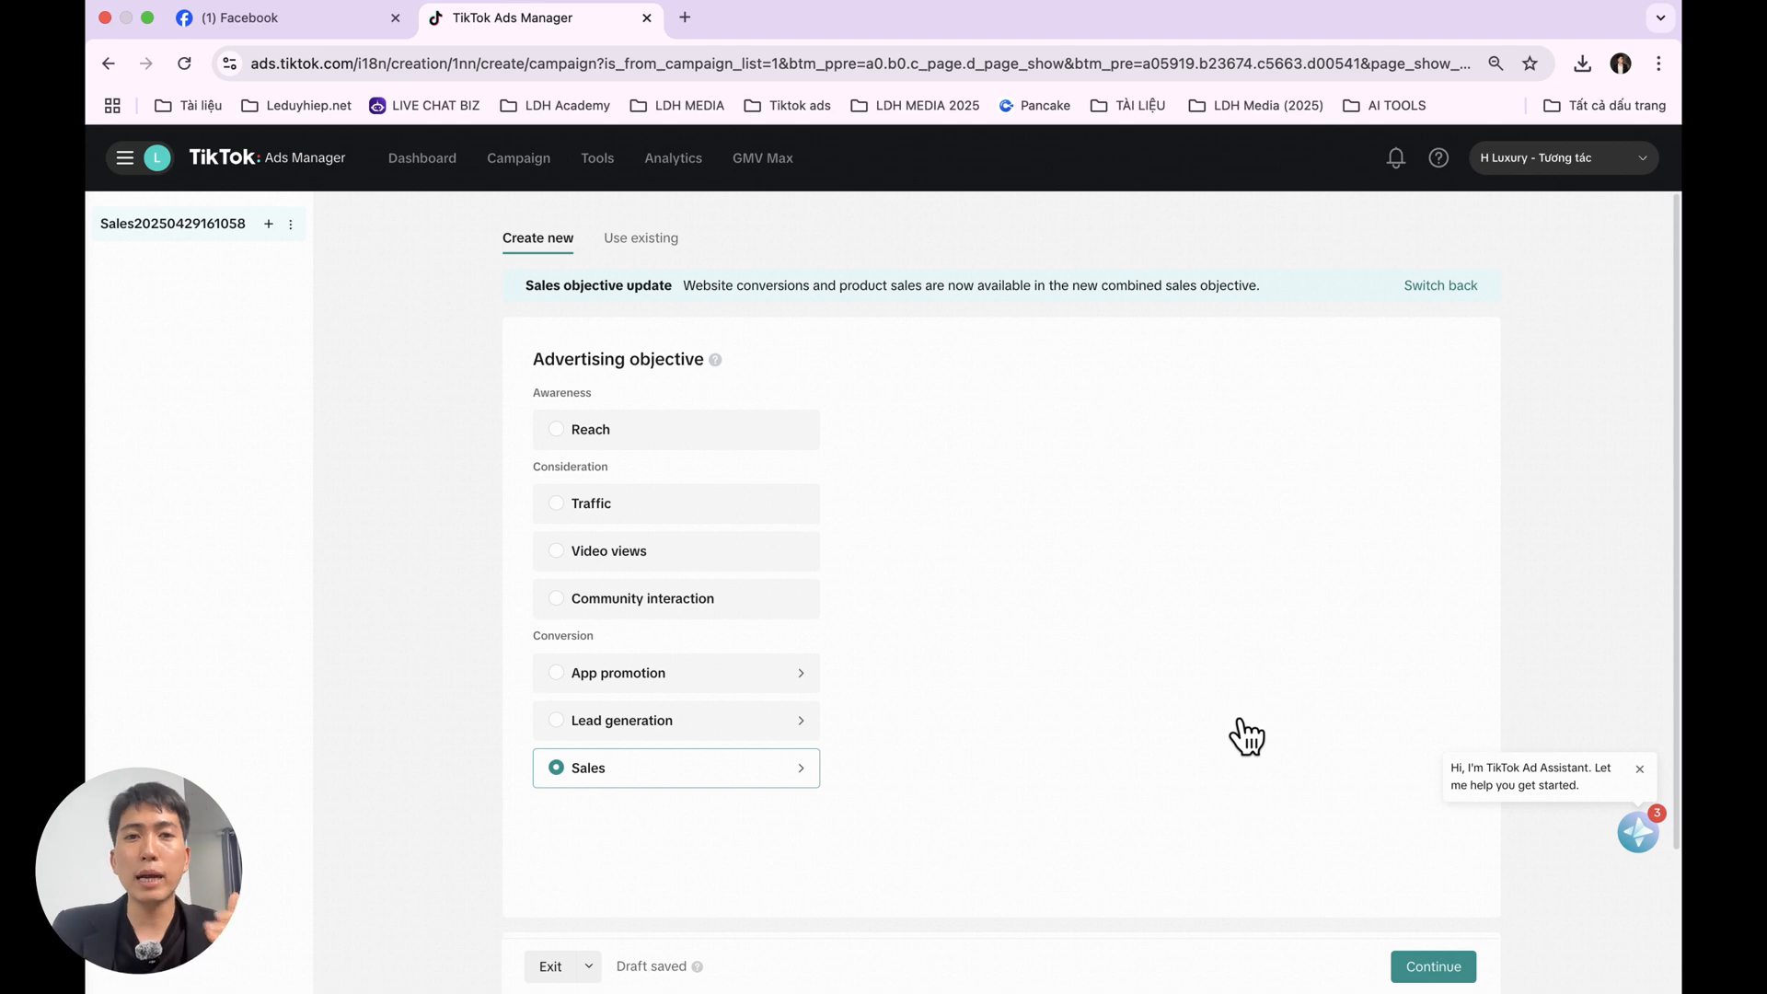
{"action": "left_click", "coordinate": [723, 729]}
{"action": "scroll", "coordinate": [1119, 748], "scroll_direction": "down", "scroll_amount": 2}
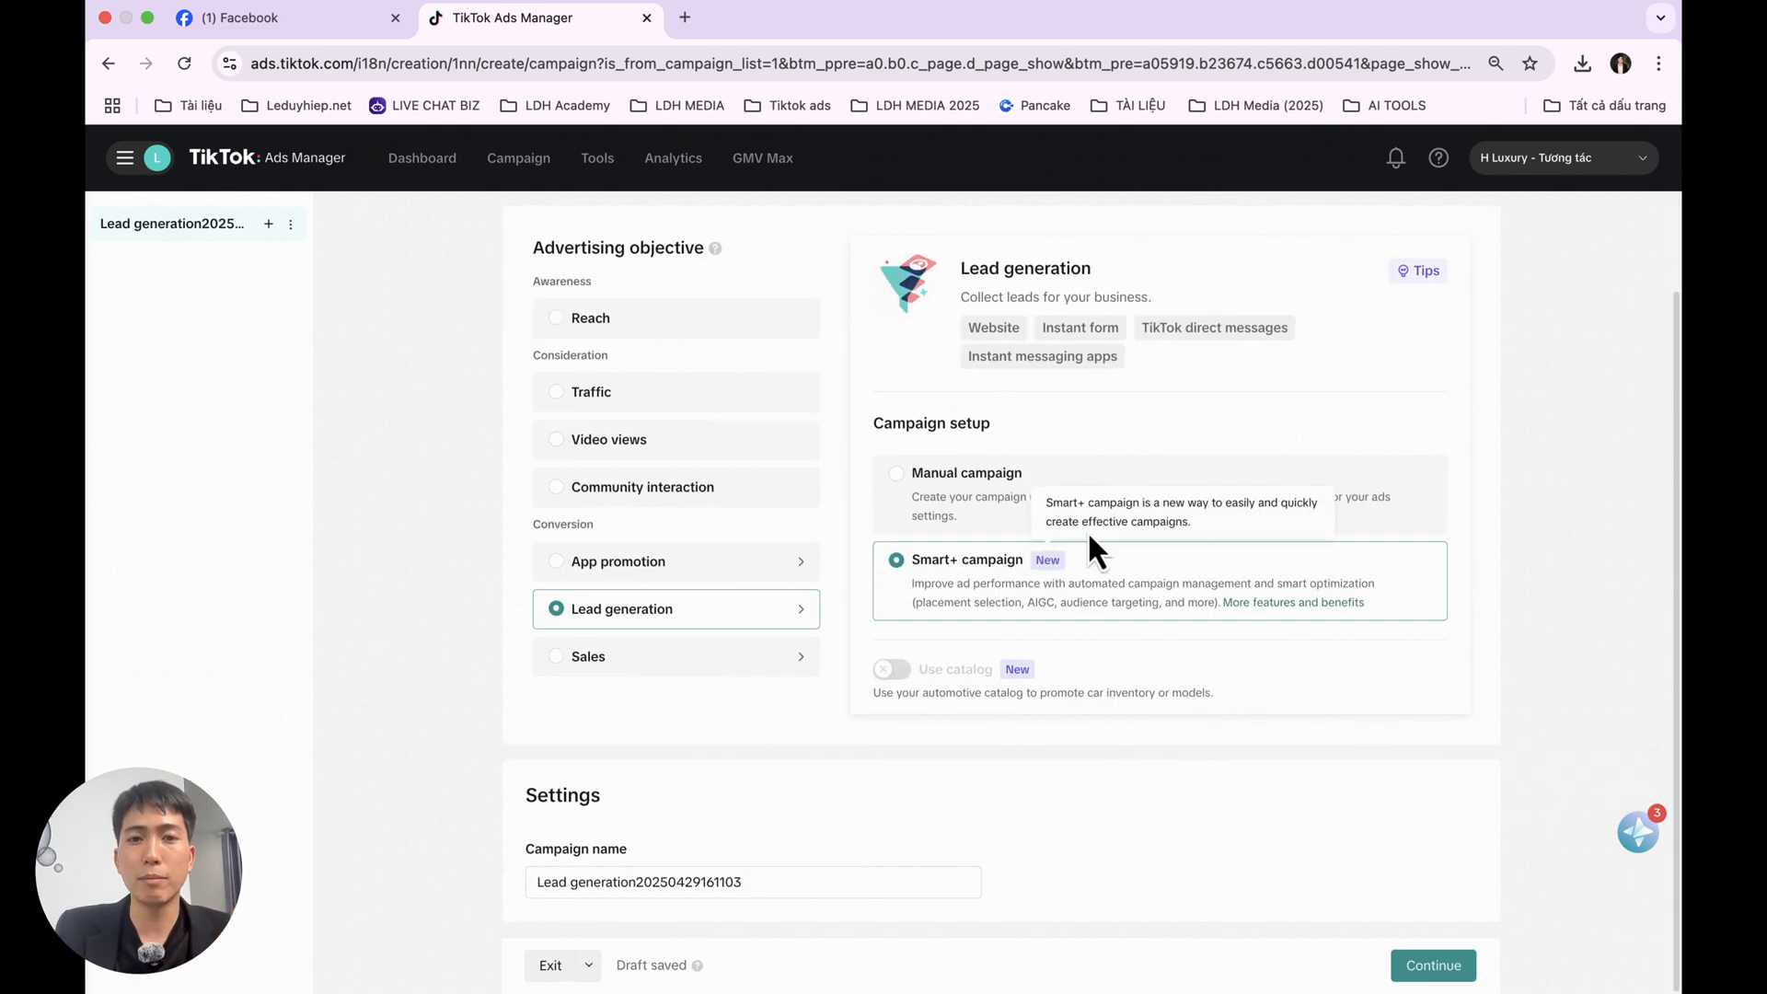
{"action": "left_click", "coordinate": [989, 502]}
{"action": "scroll", "coordinate": [679, 520], "scroll_direction": "down", "scroll_amount": 2}
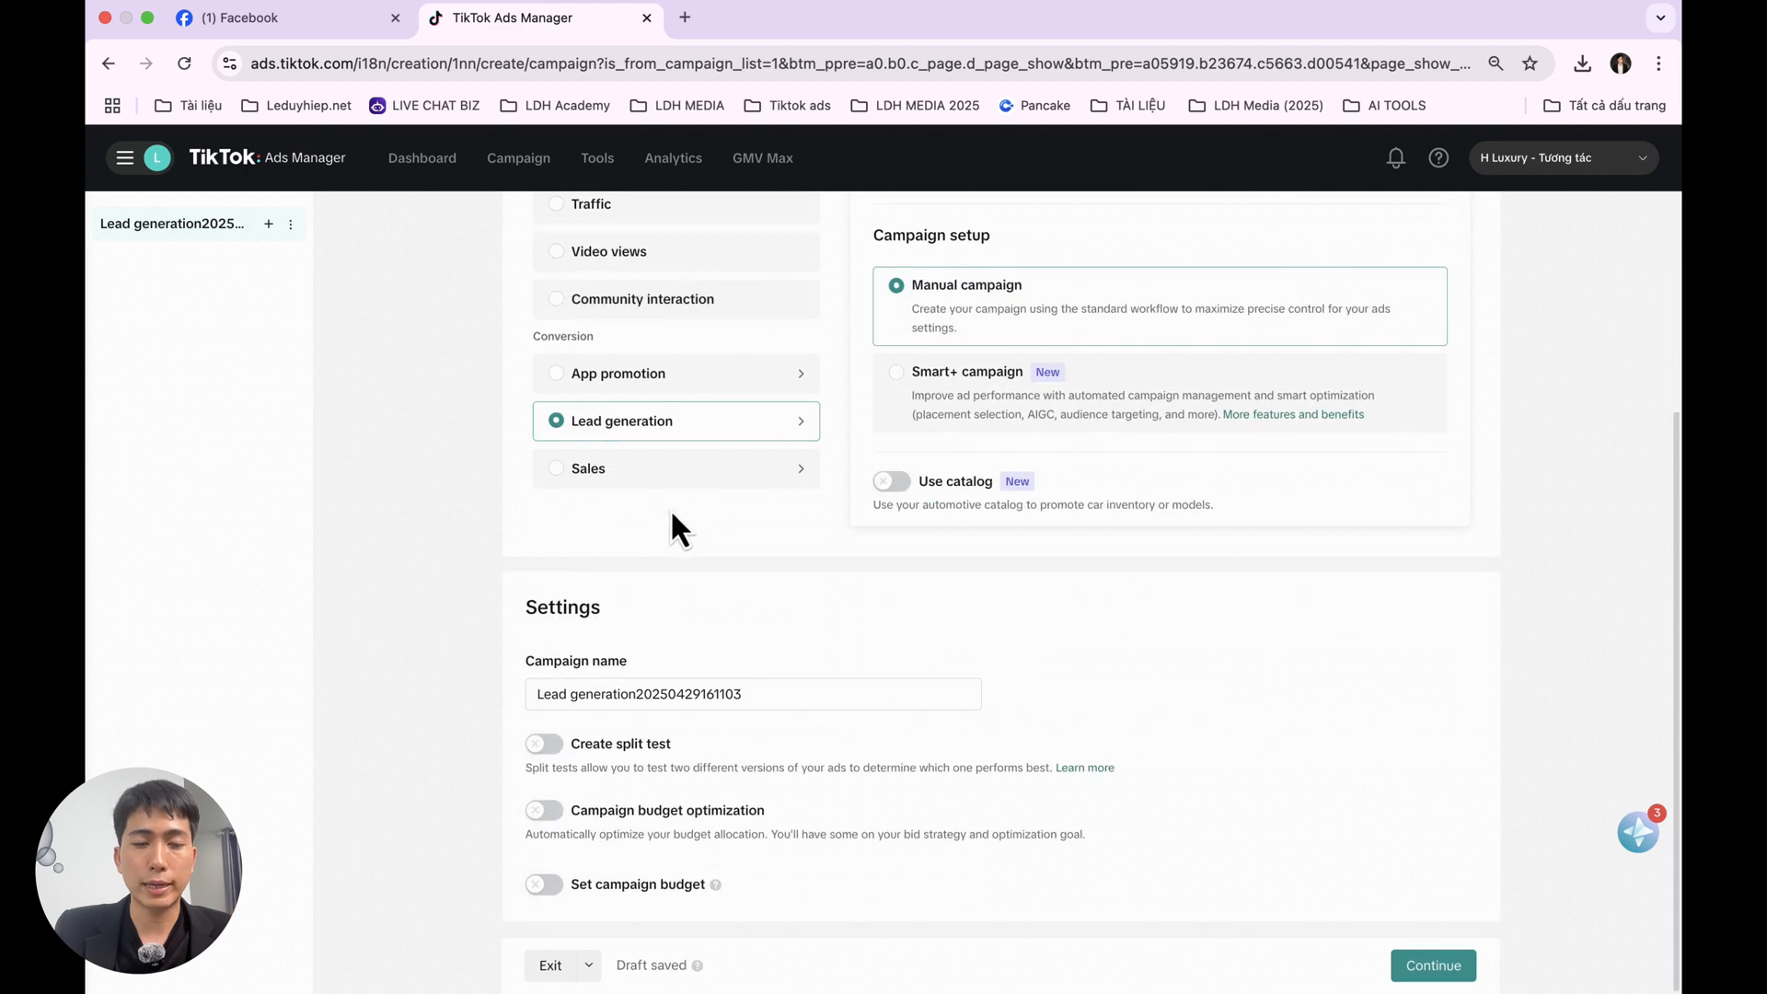
{"action": "left_click", "coordinate": [1458, 957]}
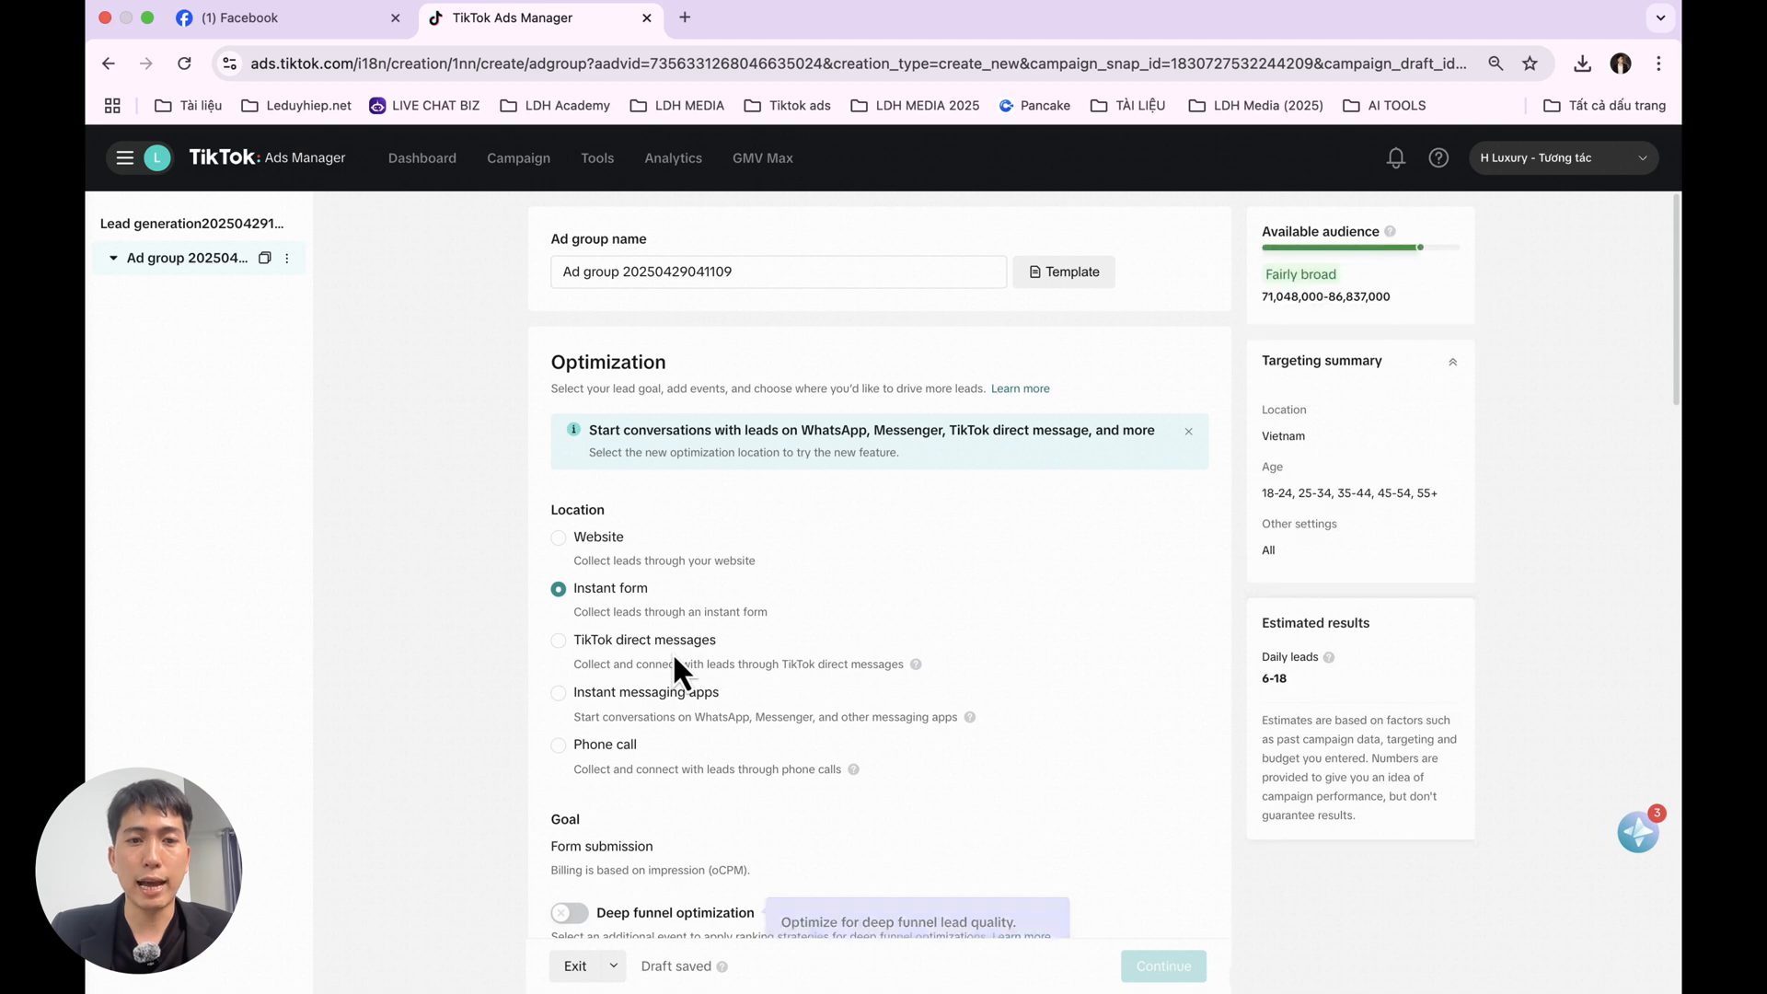
- Set the ad group's optimization location to TikTok direct messages and restrict its age targeting to 25-34
{"action": "left_click", "coordinate": [705, 652]}
{"action": "scroll", "coordinate": [1019, 627], "scroll_direction": "down", "scroll_amount": 5}
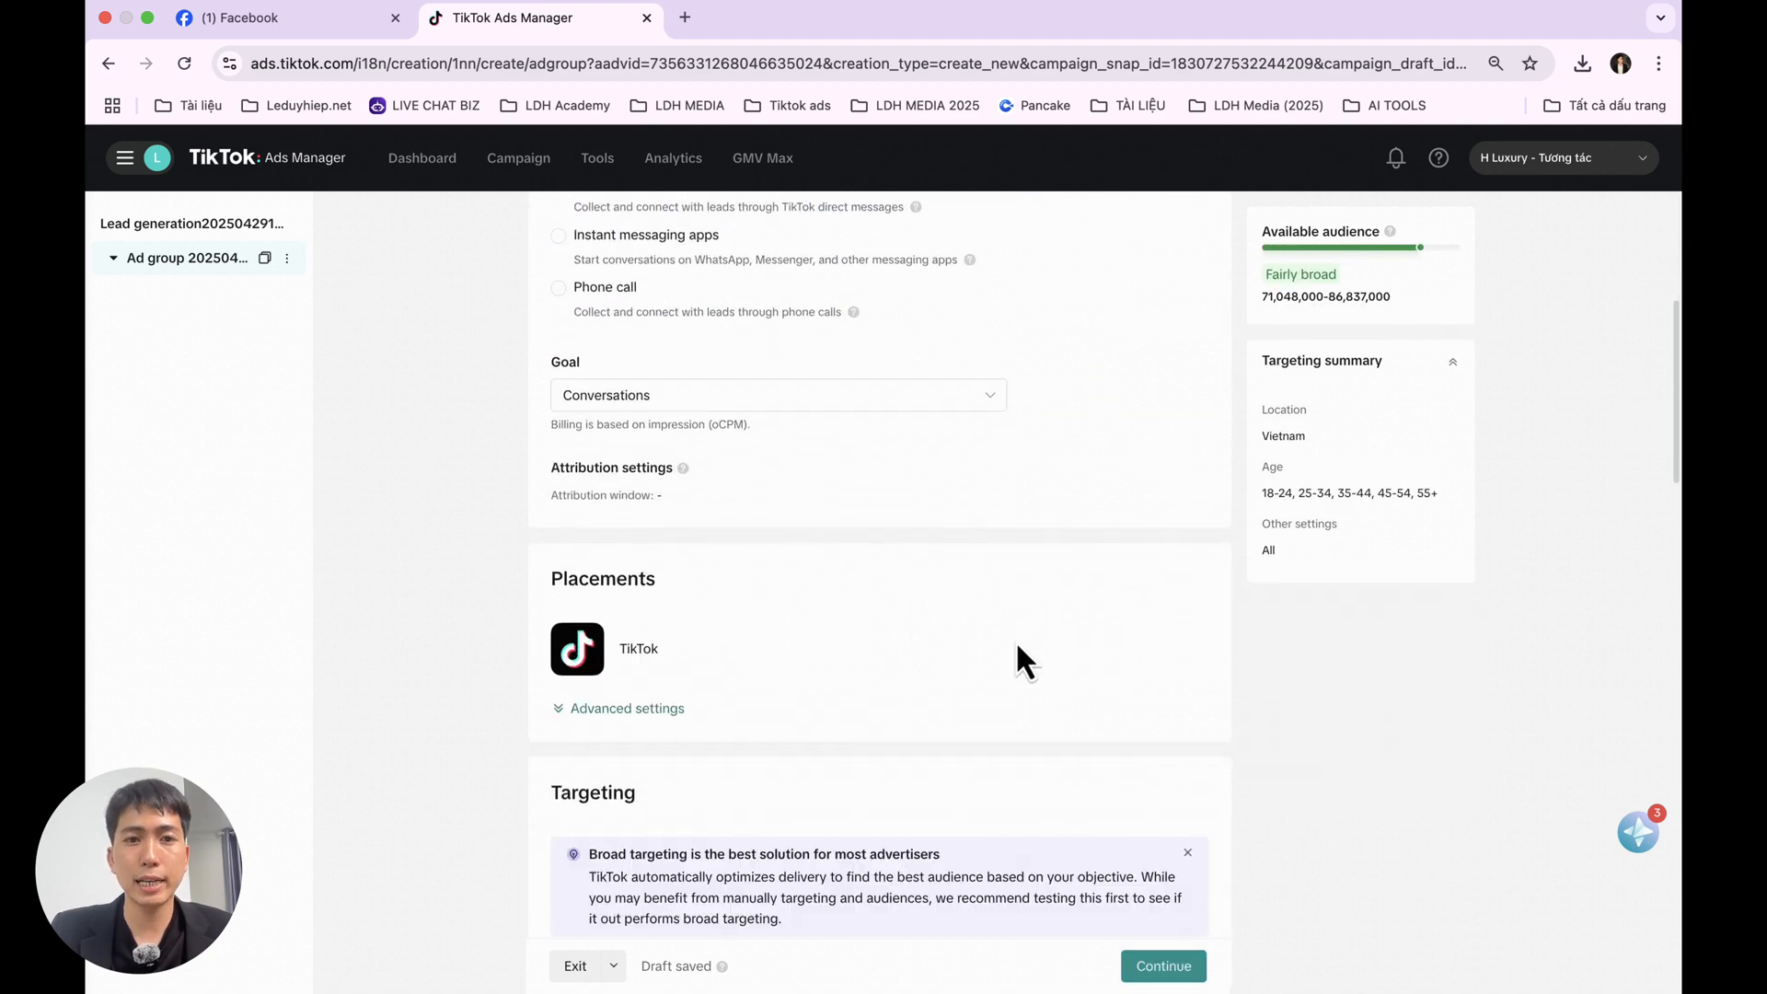
{"action": "scroll", "coordinate": [1018, 643], "scroll_direction": "down", "scroll_amount": 12}
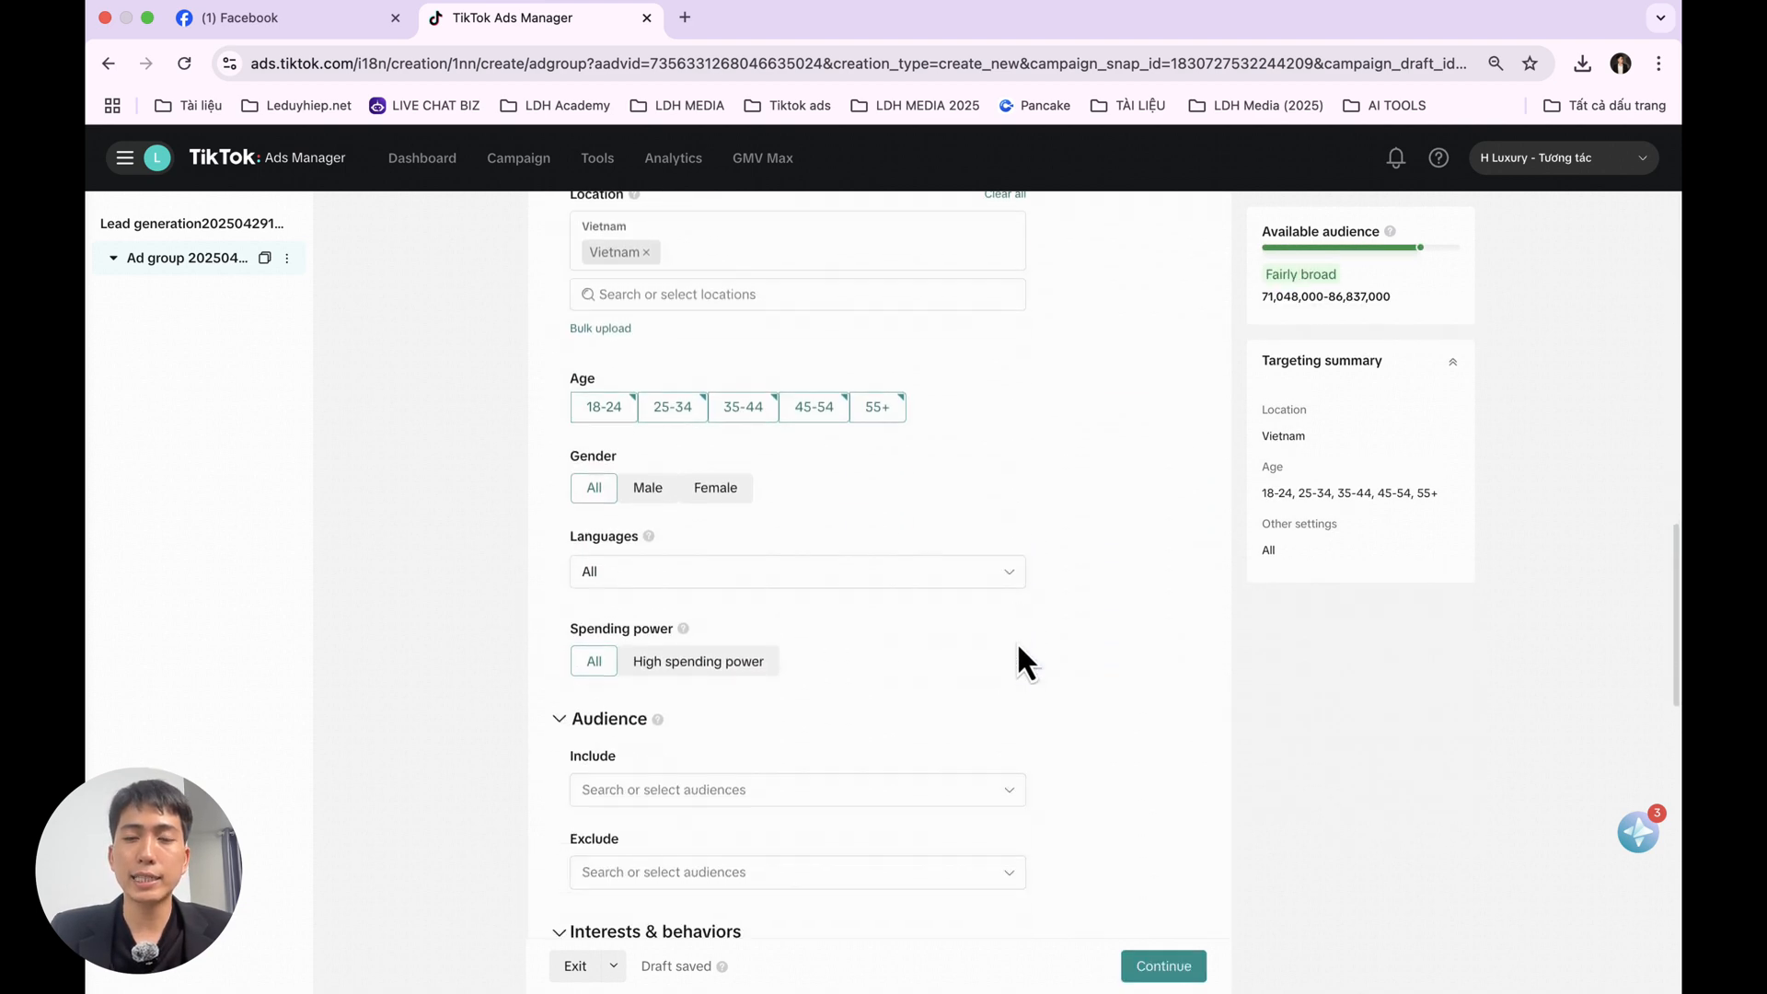
{"action": "scroll", "coordinate": [1016, 641], "scroll_direction": "up", "scroll_amount": 5}
{"action": "left_click", "coordinate": [878, 608]}
{"action": "left_click", "coordinate": [811, 608]}
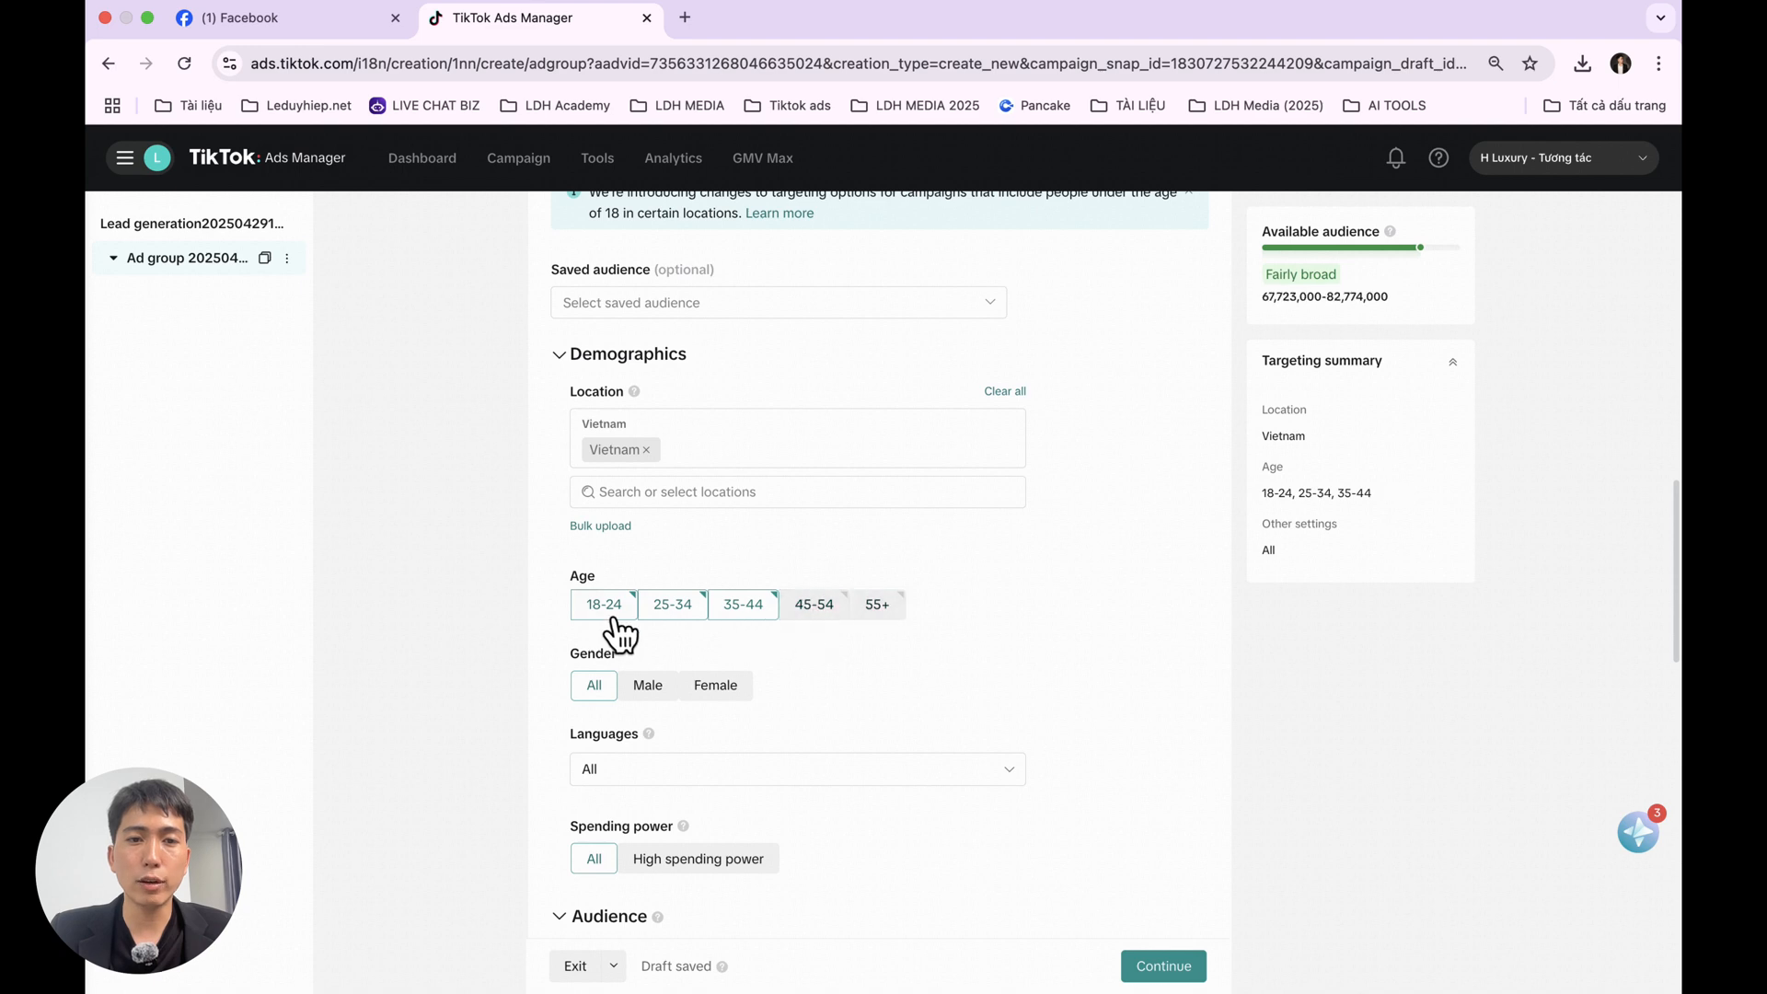
{"action": "left_click", "coordinate": [608, 607]}
{"action": "left_click", "coordinate": [724, 611]}
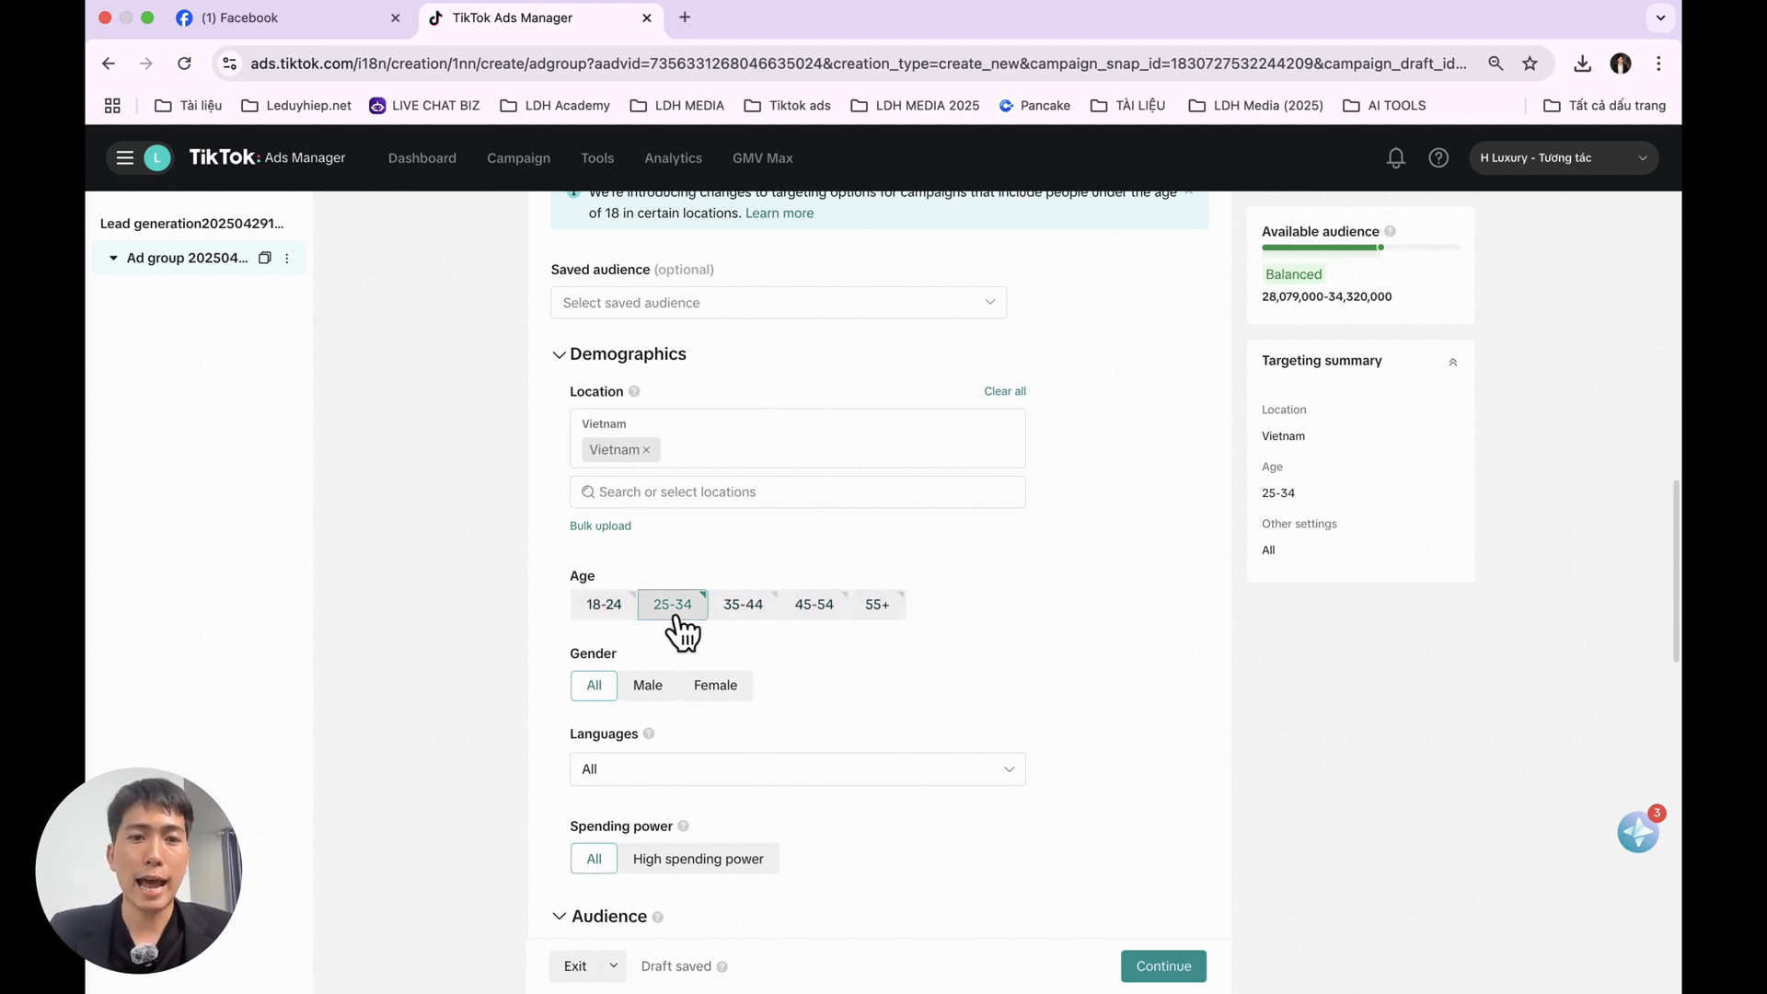
- Include the custom audiences "View livestream 30last days", "Video pulic 60s days" and "6-second views (Focused view)" in the ad group's targeting
{"action": "scroll", "coordinate": [777, 621], "scroll_direction": "down", "scroll_amount": 5}
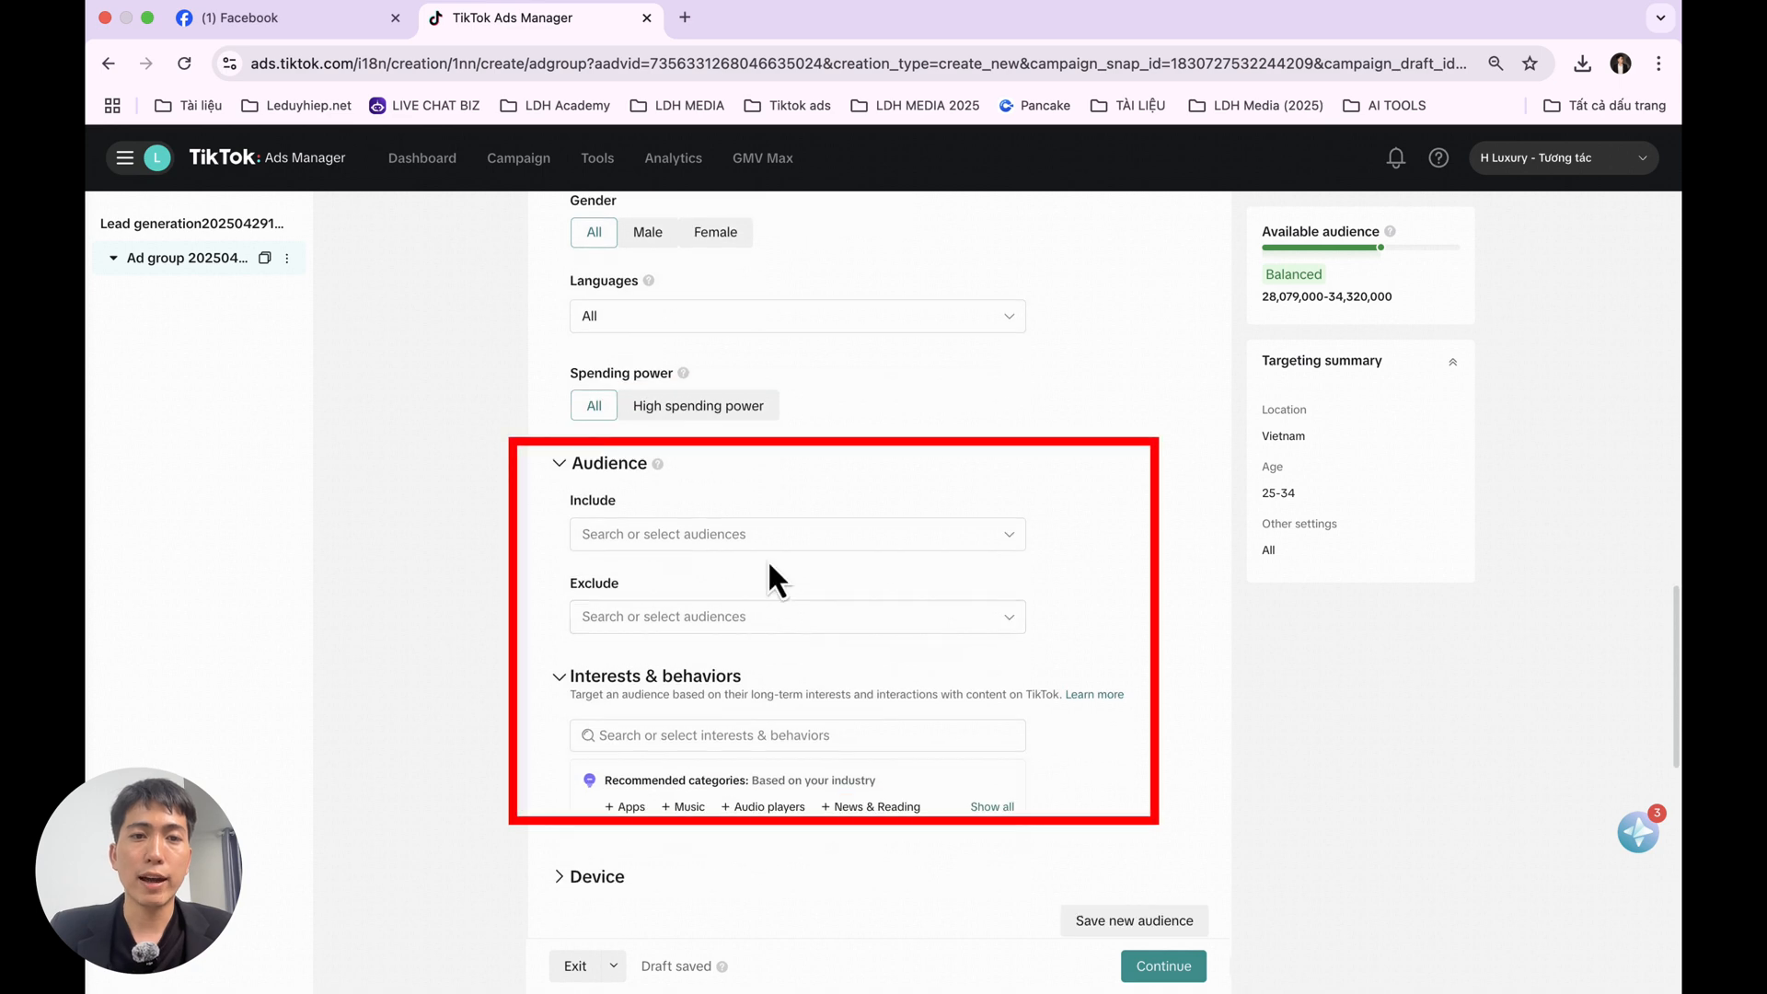
{"action": "double_click", "coordinate": [589, 463]}
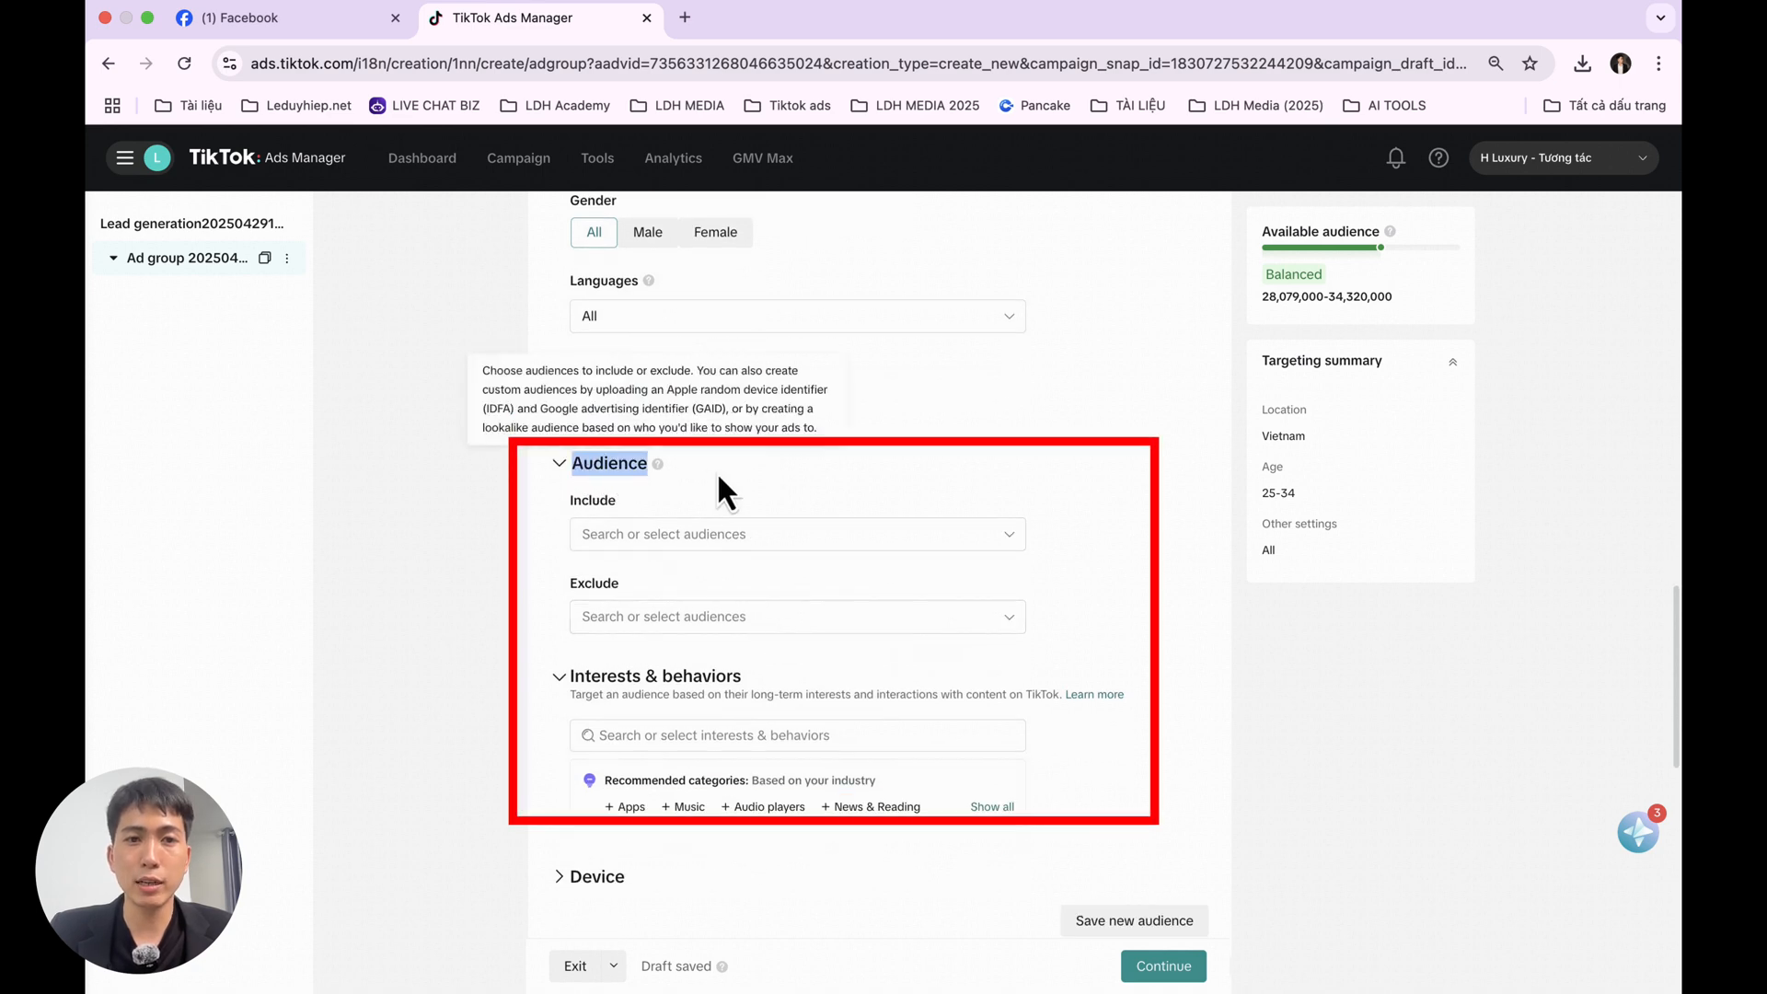
{"action": "left_click", "coordinate": [687, 540]}
{"action": "scroll", "coordinate": [1058, 663], "scroll_direction": "down", "scroll_amount": 2}
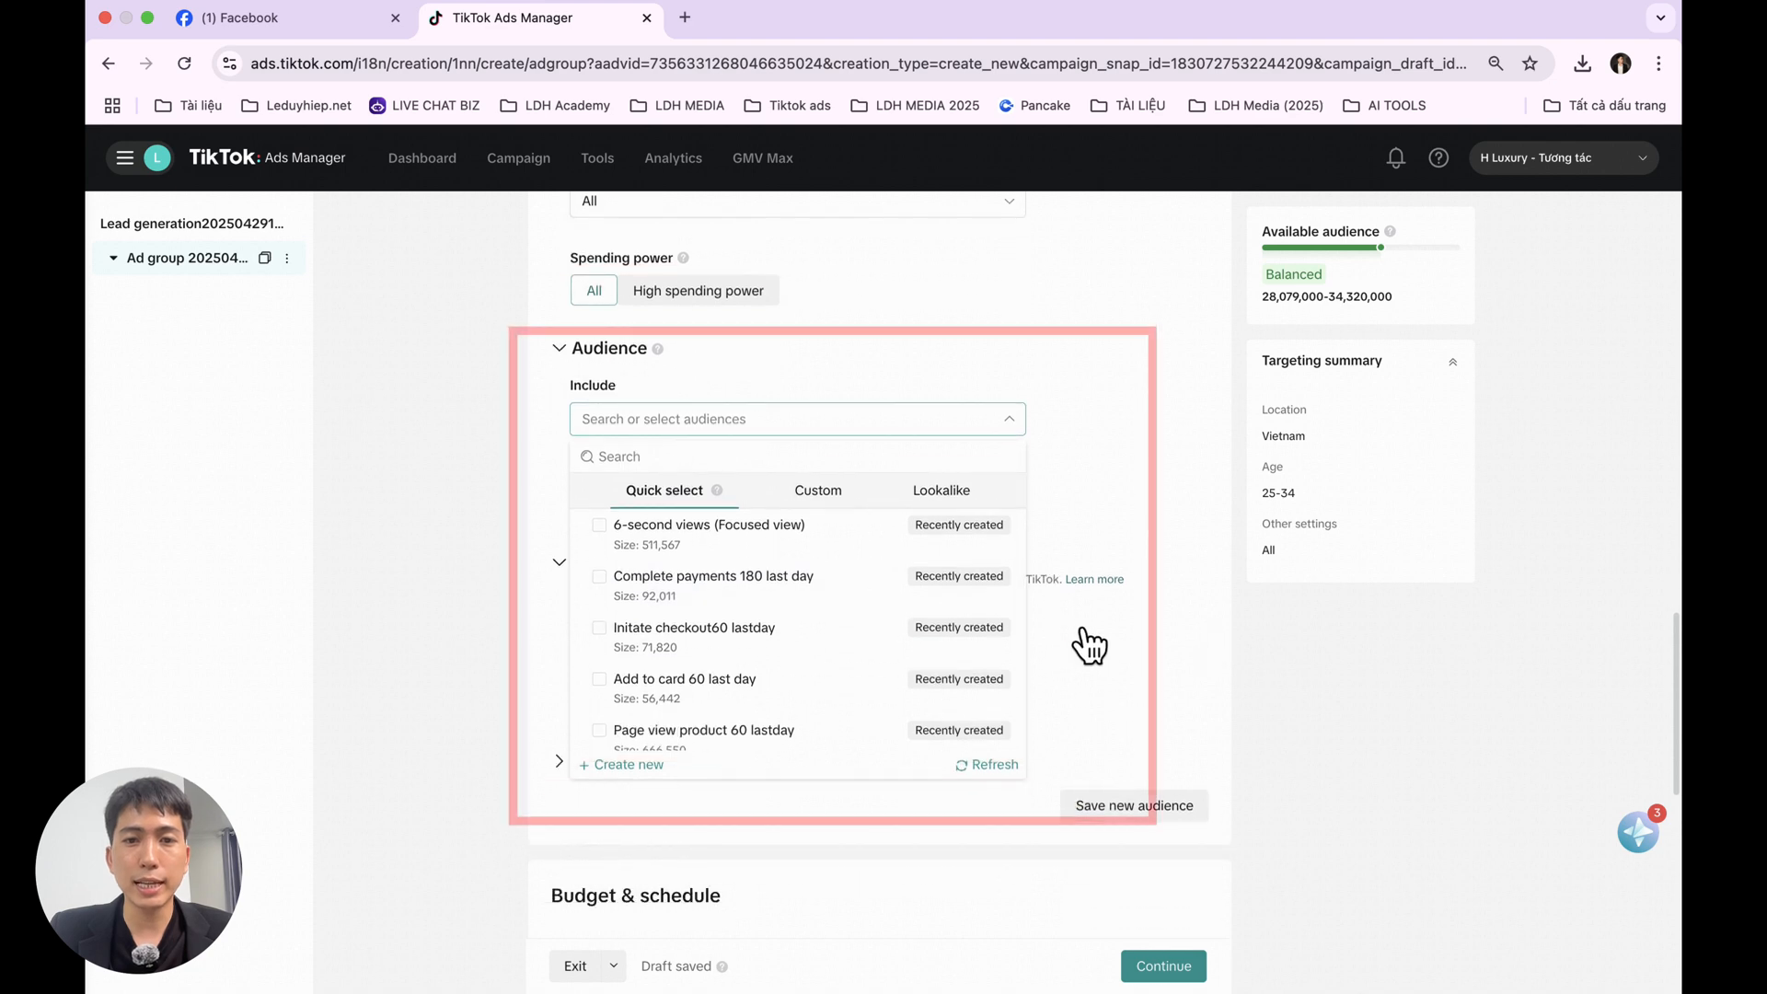
{"action": "left_click", "coordinate": [818, 492]}
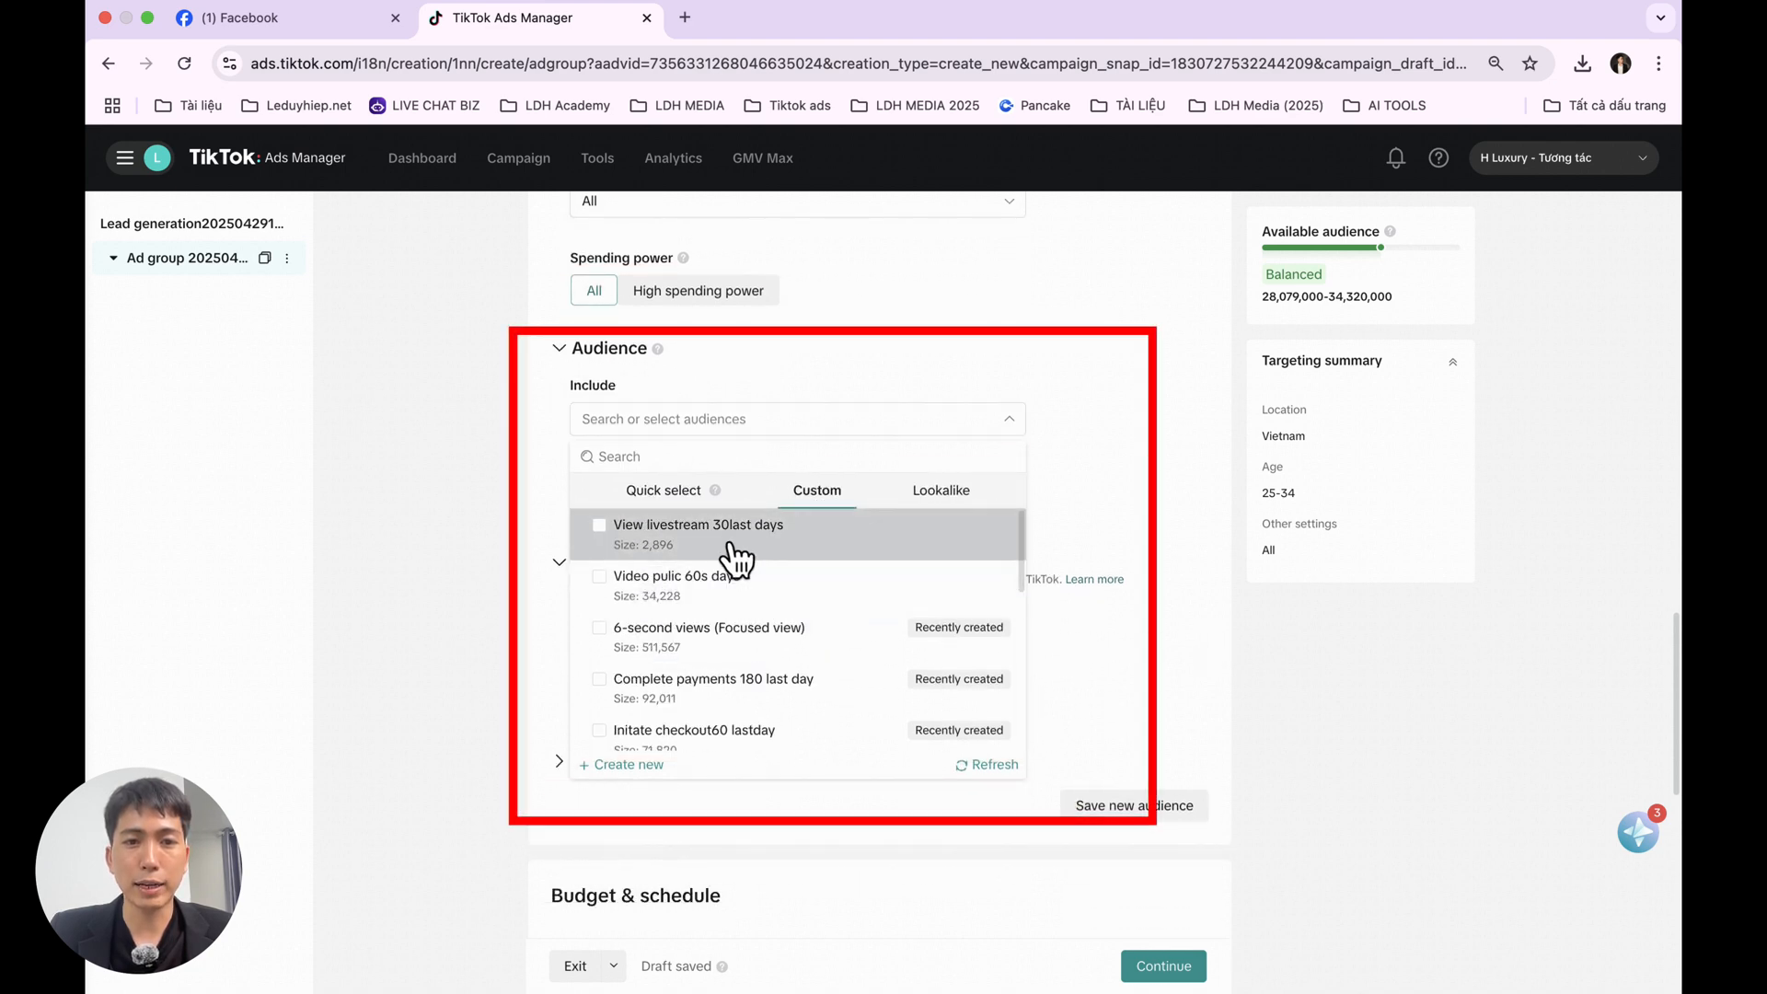
{"action": "left_click", "coordinate": [842, 545]}
{"action": "left_click", "coordinate": [739, 589]}
{"action": "left_click", "coordinate": [743, 635]}
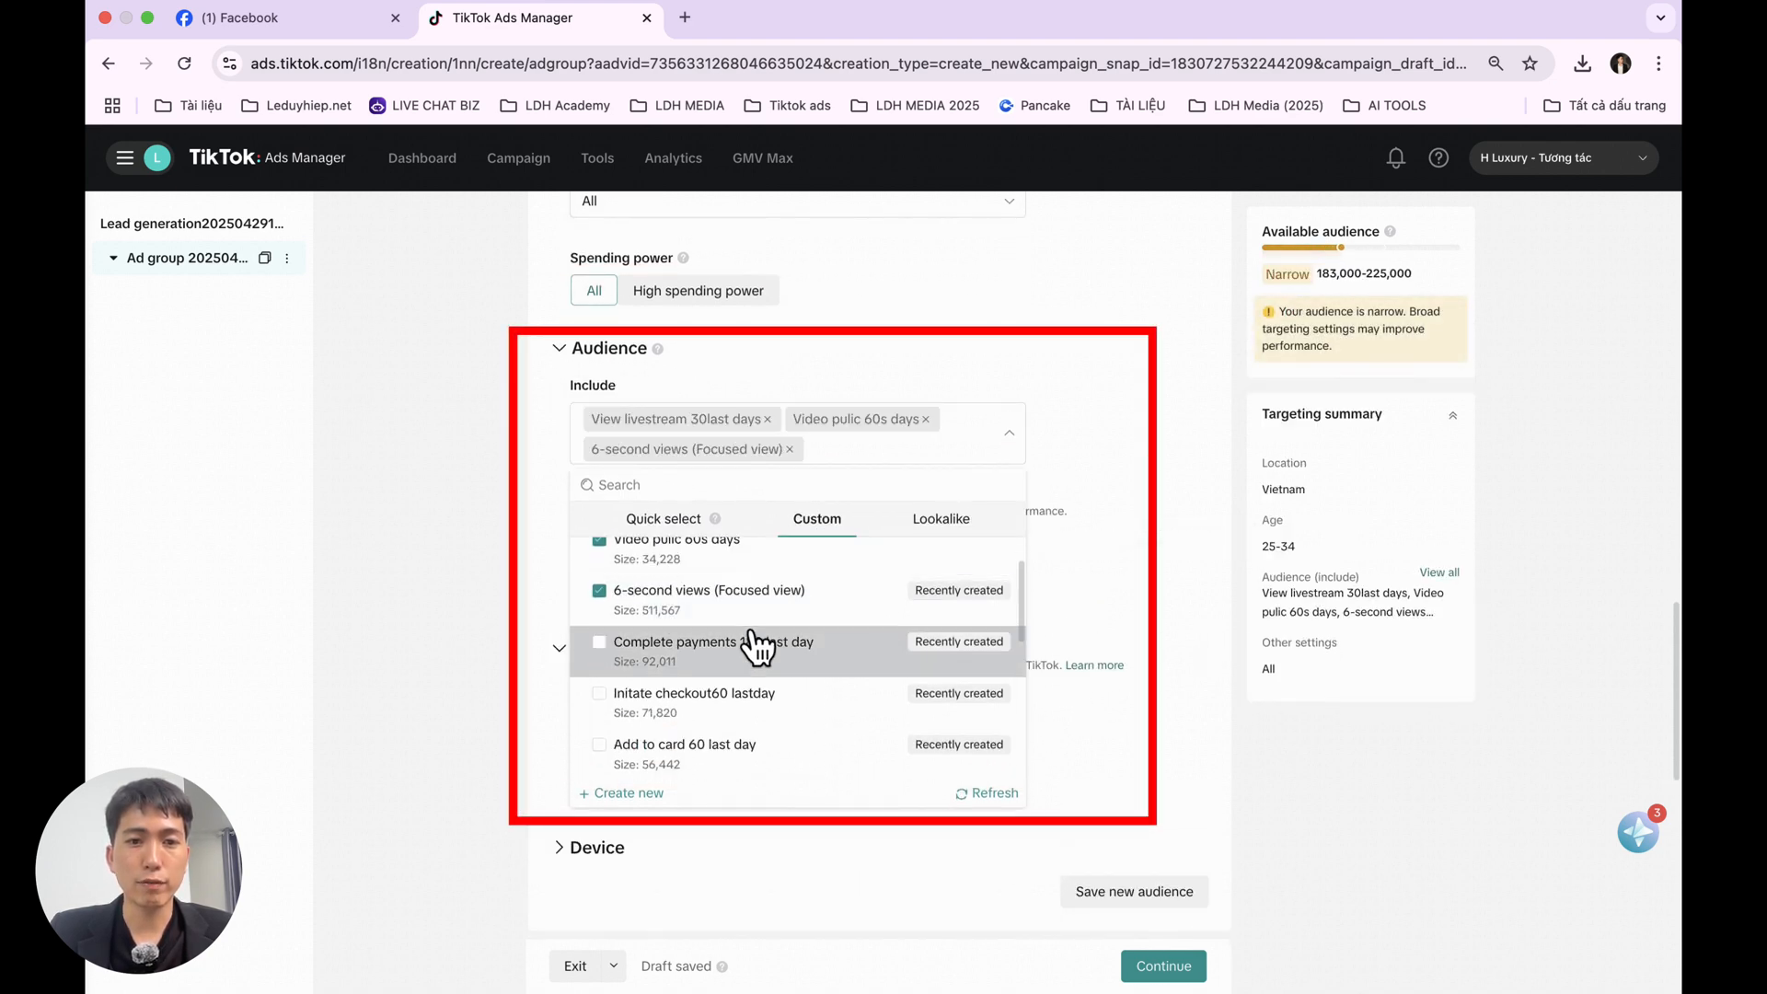
- Also include the custom audiences "Complete payments 180 last day", "Initate checkout60 lastday", "Add to card 60 last day" and "Page view product 60 lastday"
{"action": "left_click", "coordinate": [749, 644]}
{"action": "scroll", "coordinate": [759, 708], "scroll_direction": "down", "scroll_amount": 1}
{"action": "left_click", "coordinate": [750, 690]}
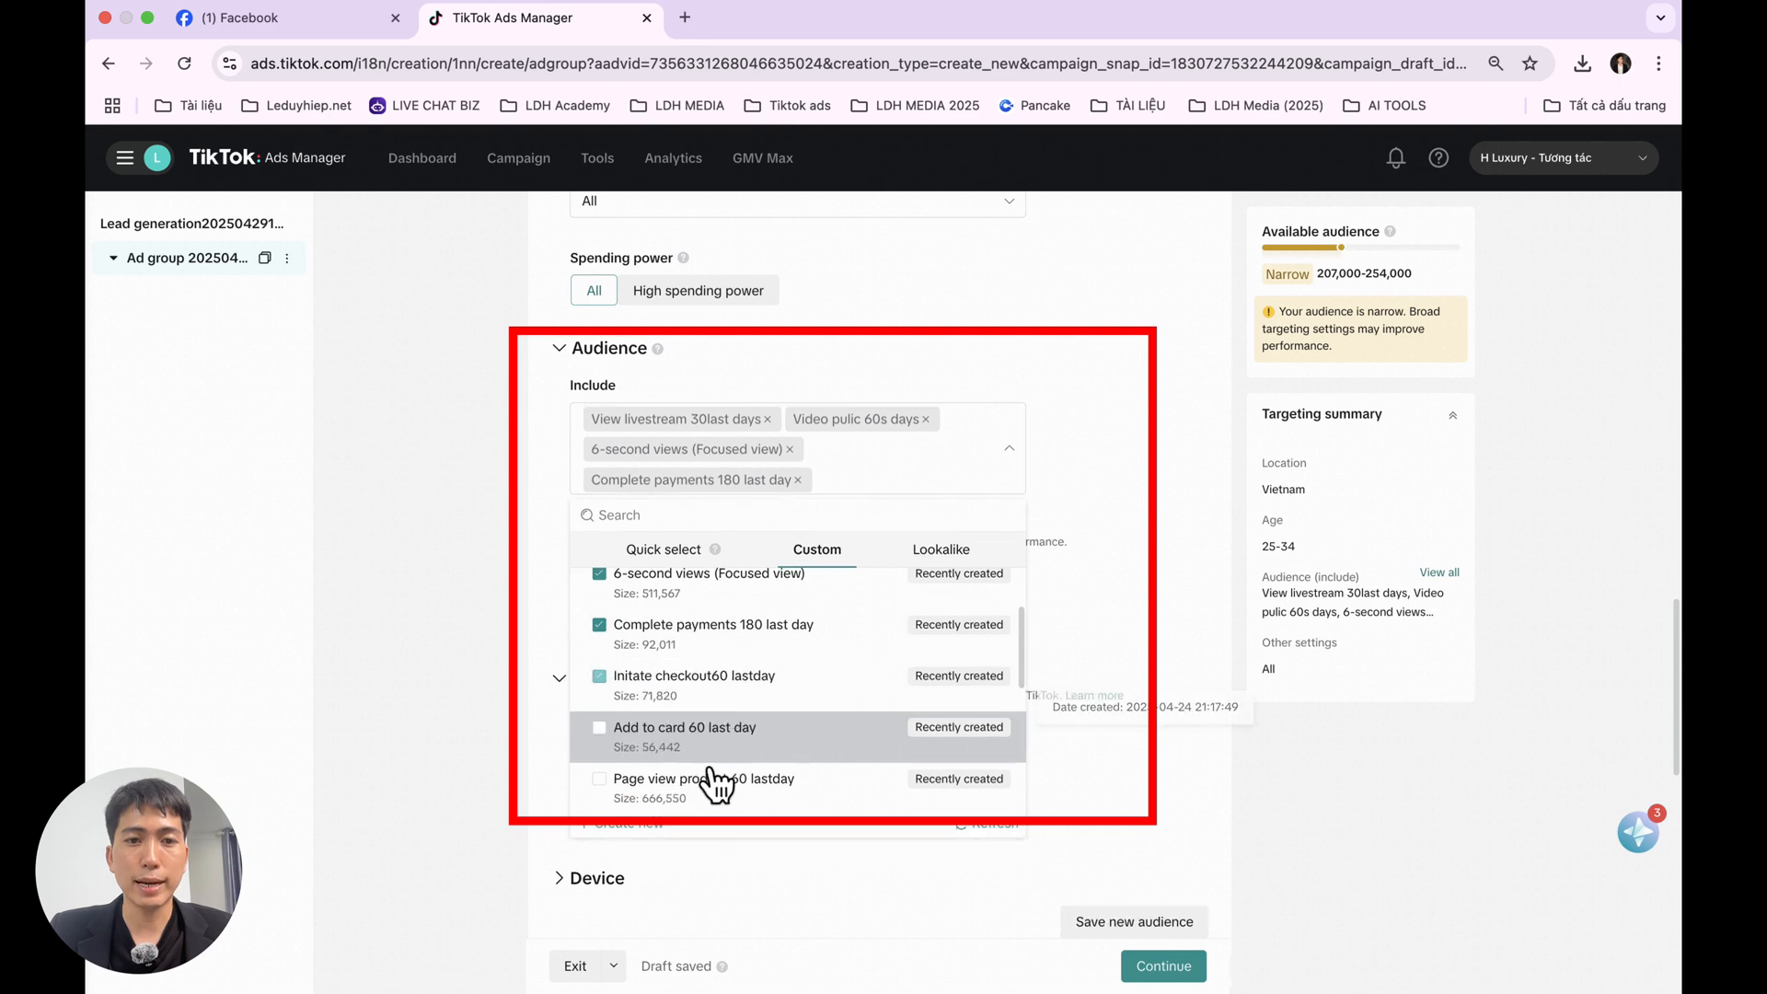
{"action": "left_click", "coordinate": [720, 750]}
{"action": "scroll", "coordinate": [800, 707], "scroll_direction": "down", "scroll_amount": 2}
{"action": "left_click", "coordinate": [746, 718]}
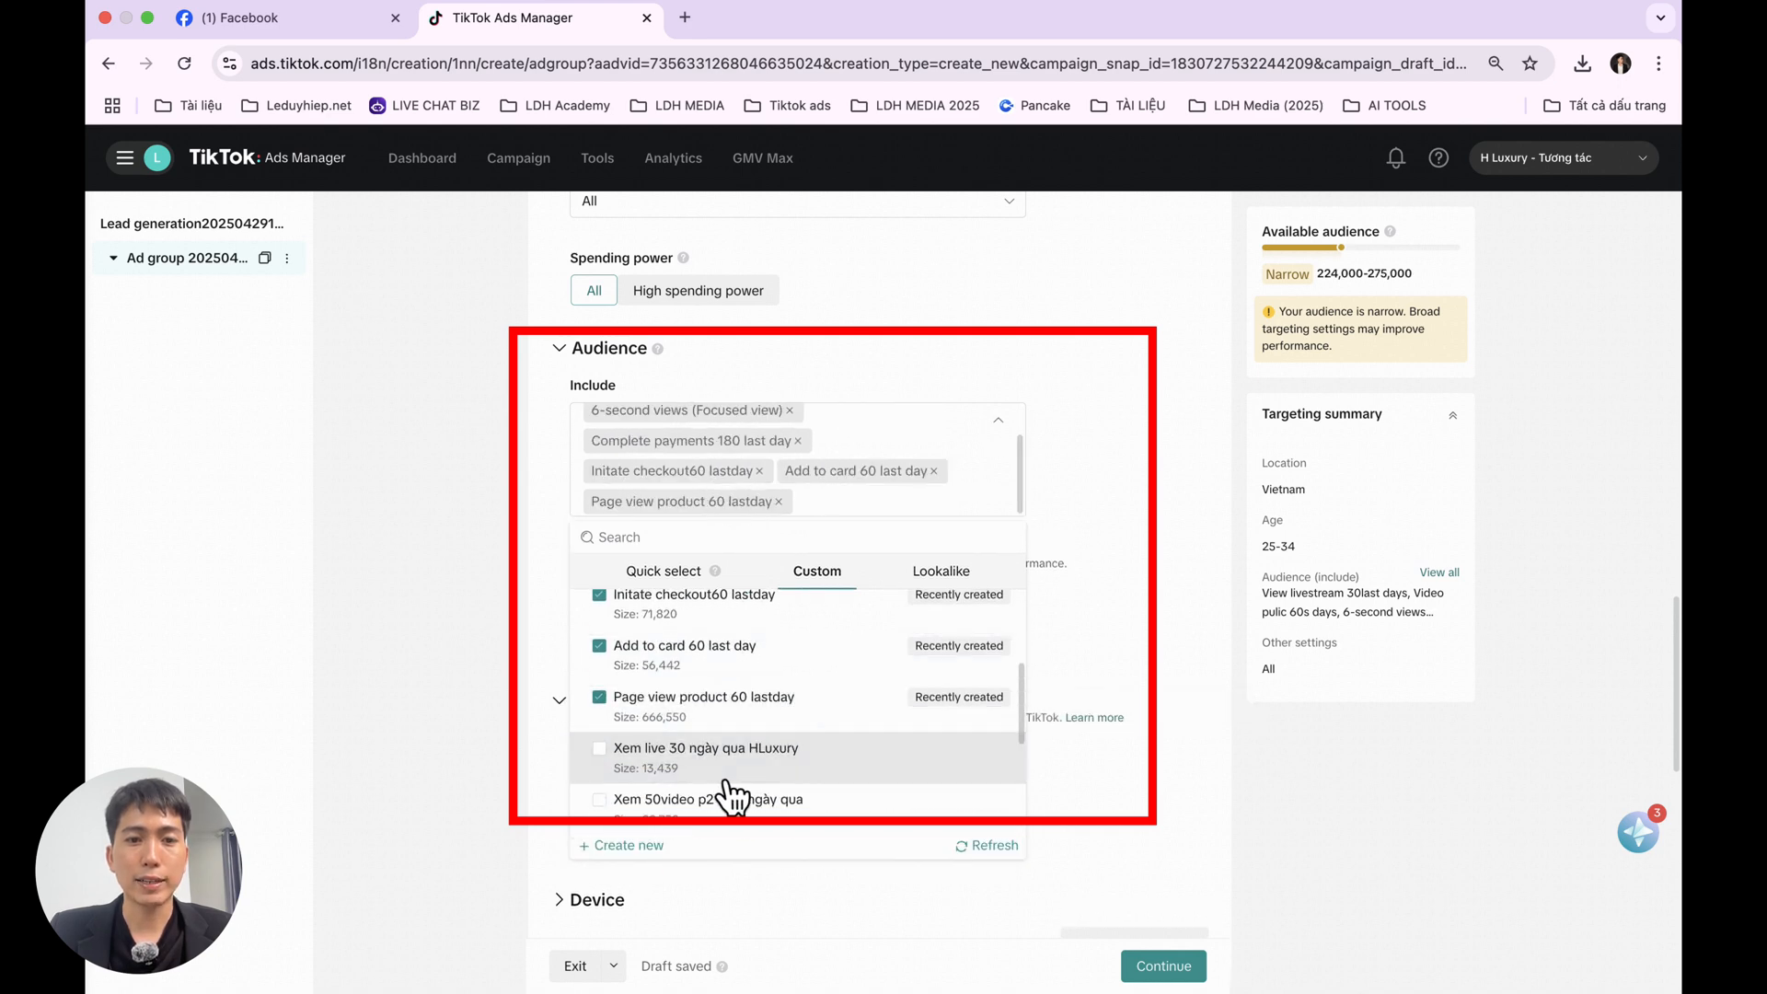
- Add "Xem live 30 ngày qua HLuxury", "Xem 50video p2 - 30 ngày qua" and "Xem video 6s 30 ngày qua" to the included audiences
{"action": "left_click", "coordinate": [742, 764]}
{"action": "scroll", "coordinate": [732, 773], "scroll_direction": "down", "scroll_amount": 2}
{"action": "left_click", "coordinate": [713, 778]}
{"action": "left_click", "coordinate": [713, 742]}
{"action": "scroll", "coordinate": [771, 729], "scroll_direction": "down", "scroll_amount": 1}
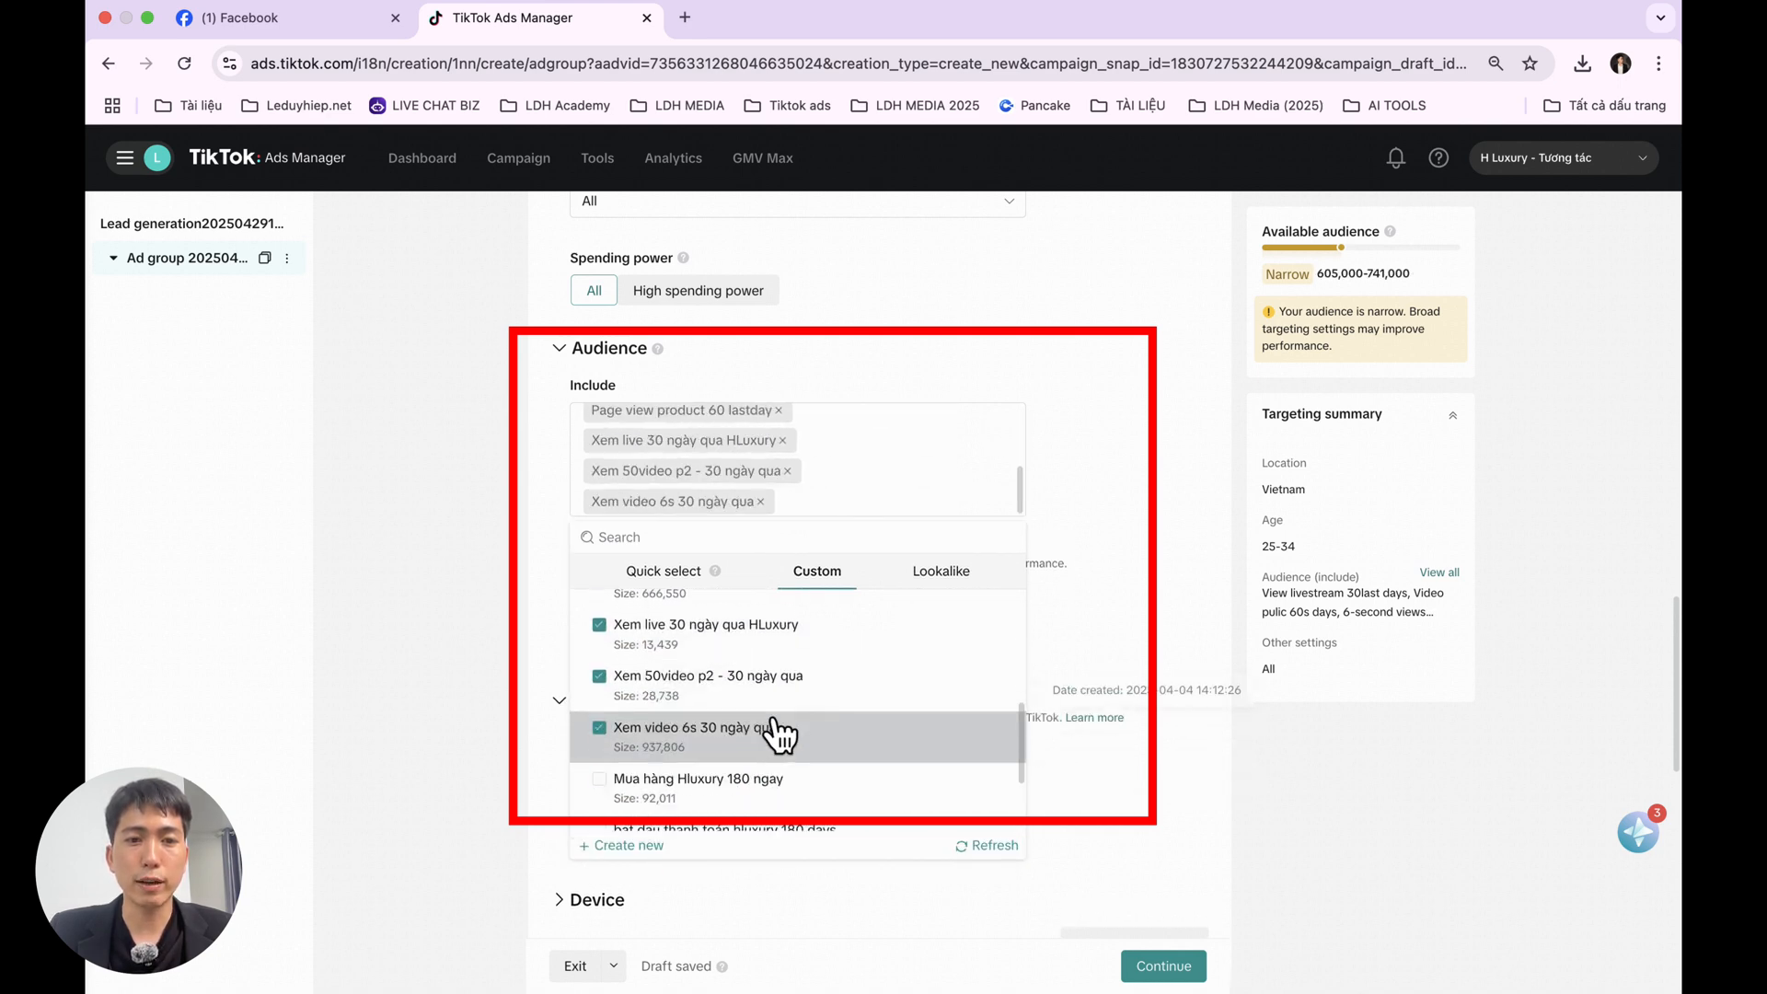
- Add the remaining custom audiences, starting with the 180-day Hluxury purchase audience, to the included audiences
{"action": "left_click", "coordinate": [720, 741]}
{"action": "scroll", "coordinate": [773, 708], "scroll_direction": "down", "scroll_amount": 1}
{"action": "left_click", "coordinate": [778, 705]}
{"action": "left_click", "coordinate": [747, 750]}
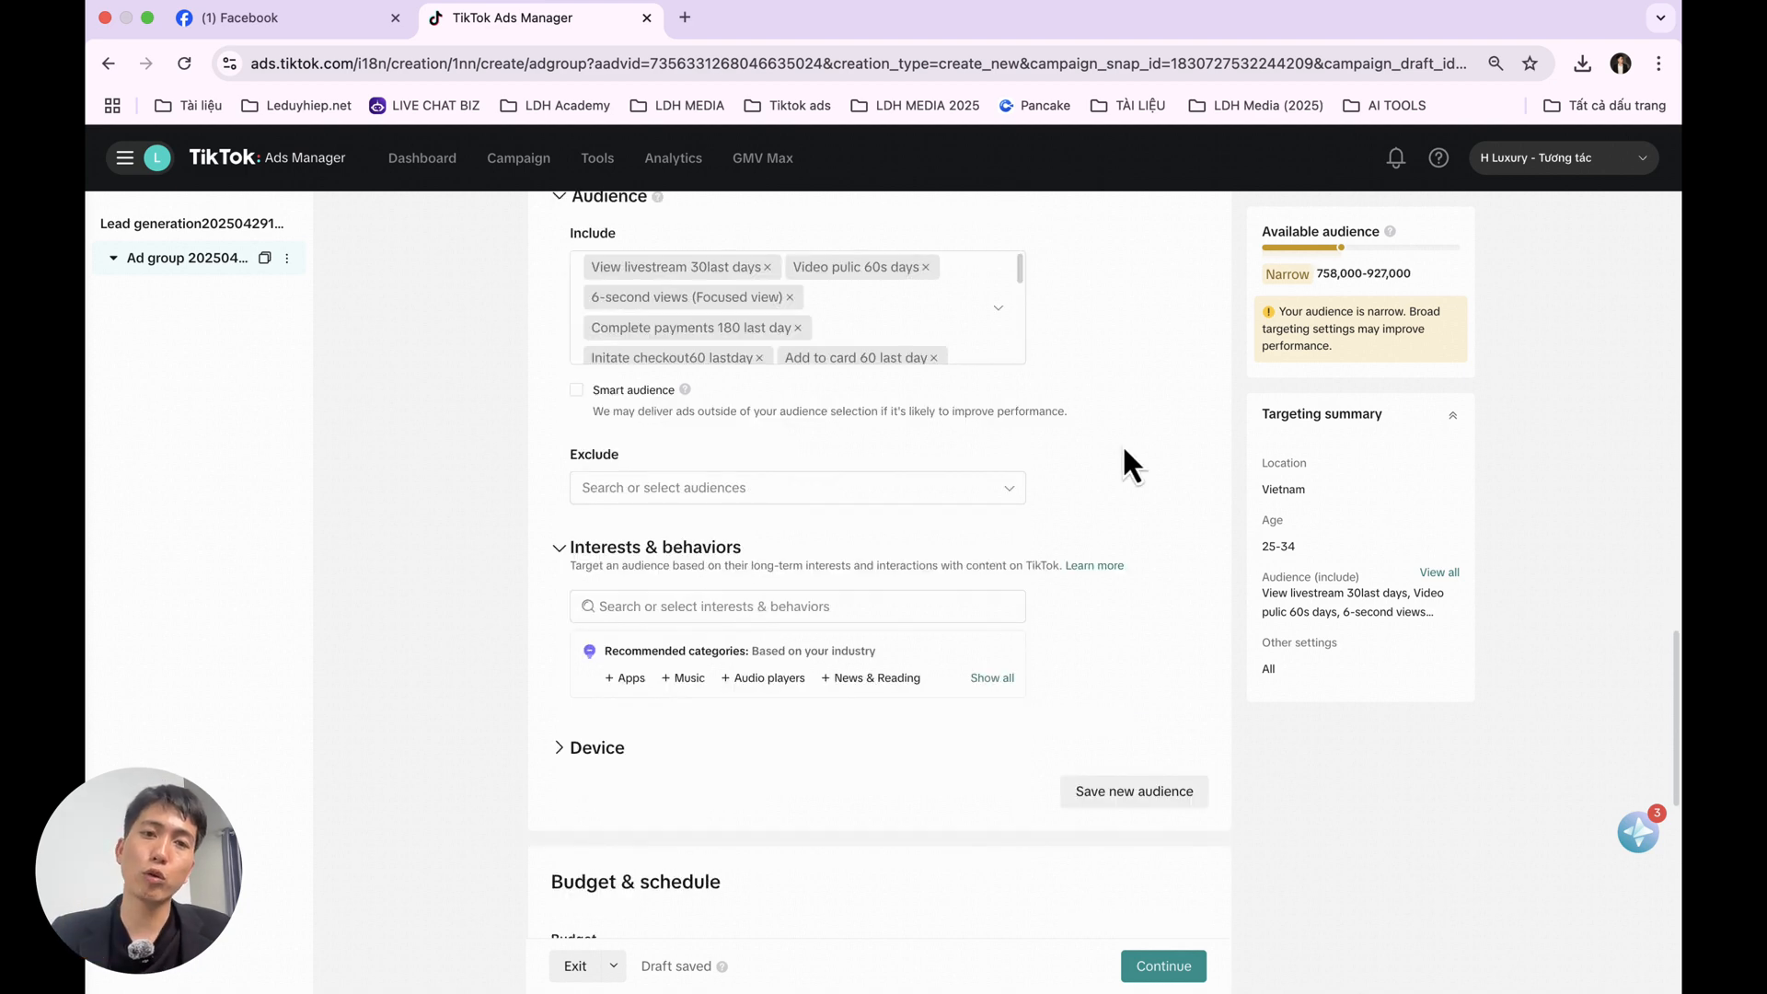
- Review the ad group's audience targeting, budget, schedule and bidding settings
{"action": "scroll", "coordinate": [1125, 456], "scroll_direction": "up", "scroll_amount": 2}
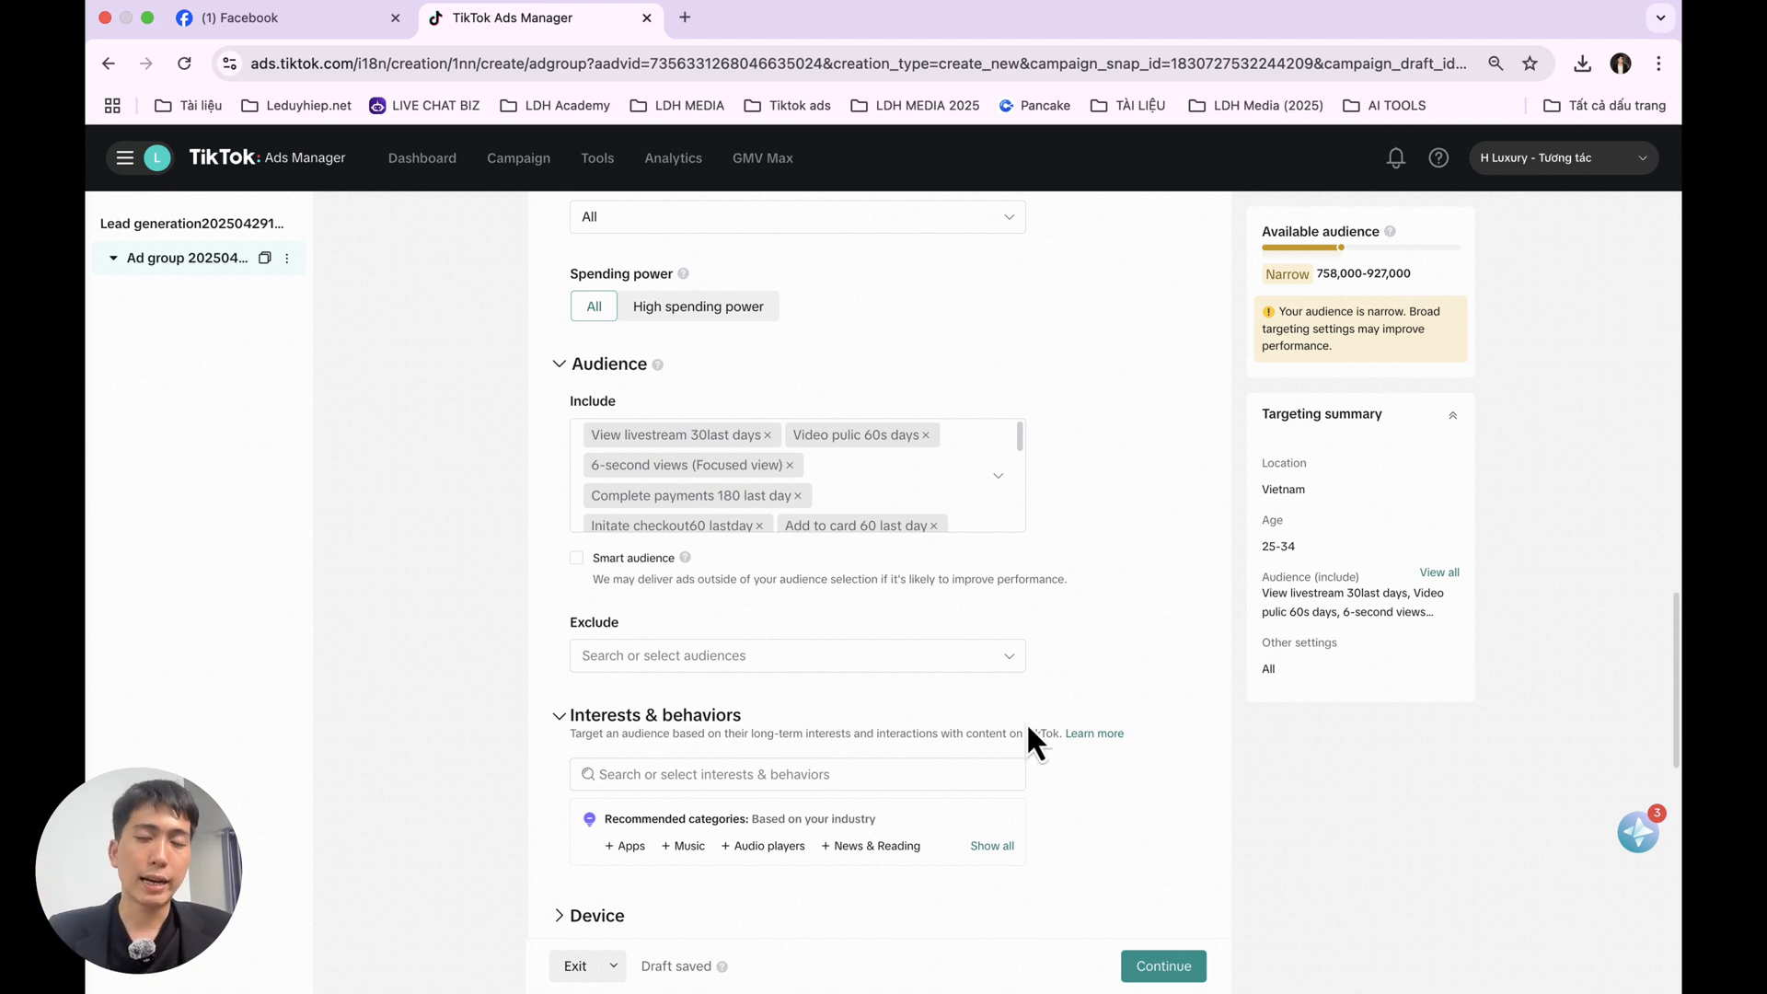
{"action": "scroll", "coordinate": [1028, 727], "scroll_direction": "down", "scroll_amount": 5}
{"action": "scroll", "coordinate": [1027, 727], "scroll_direction": "down", "scroll_amount": 5}
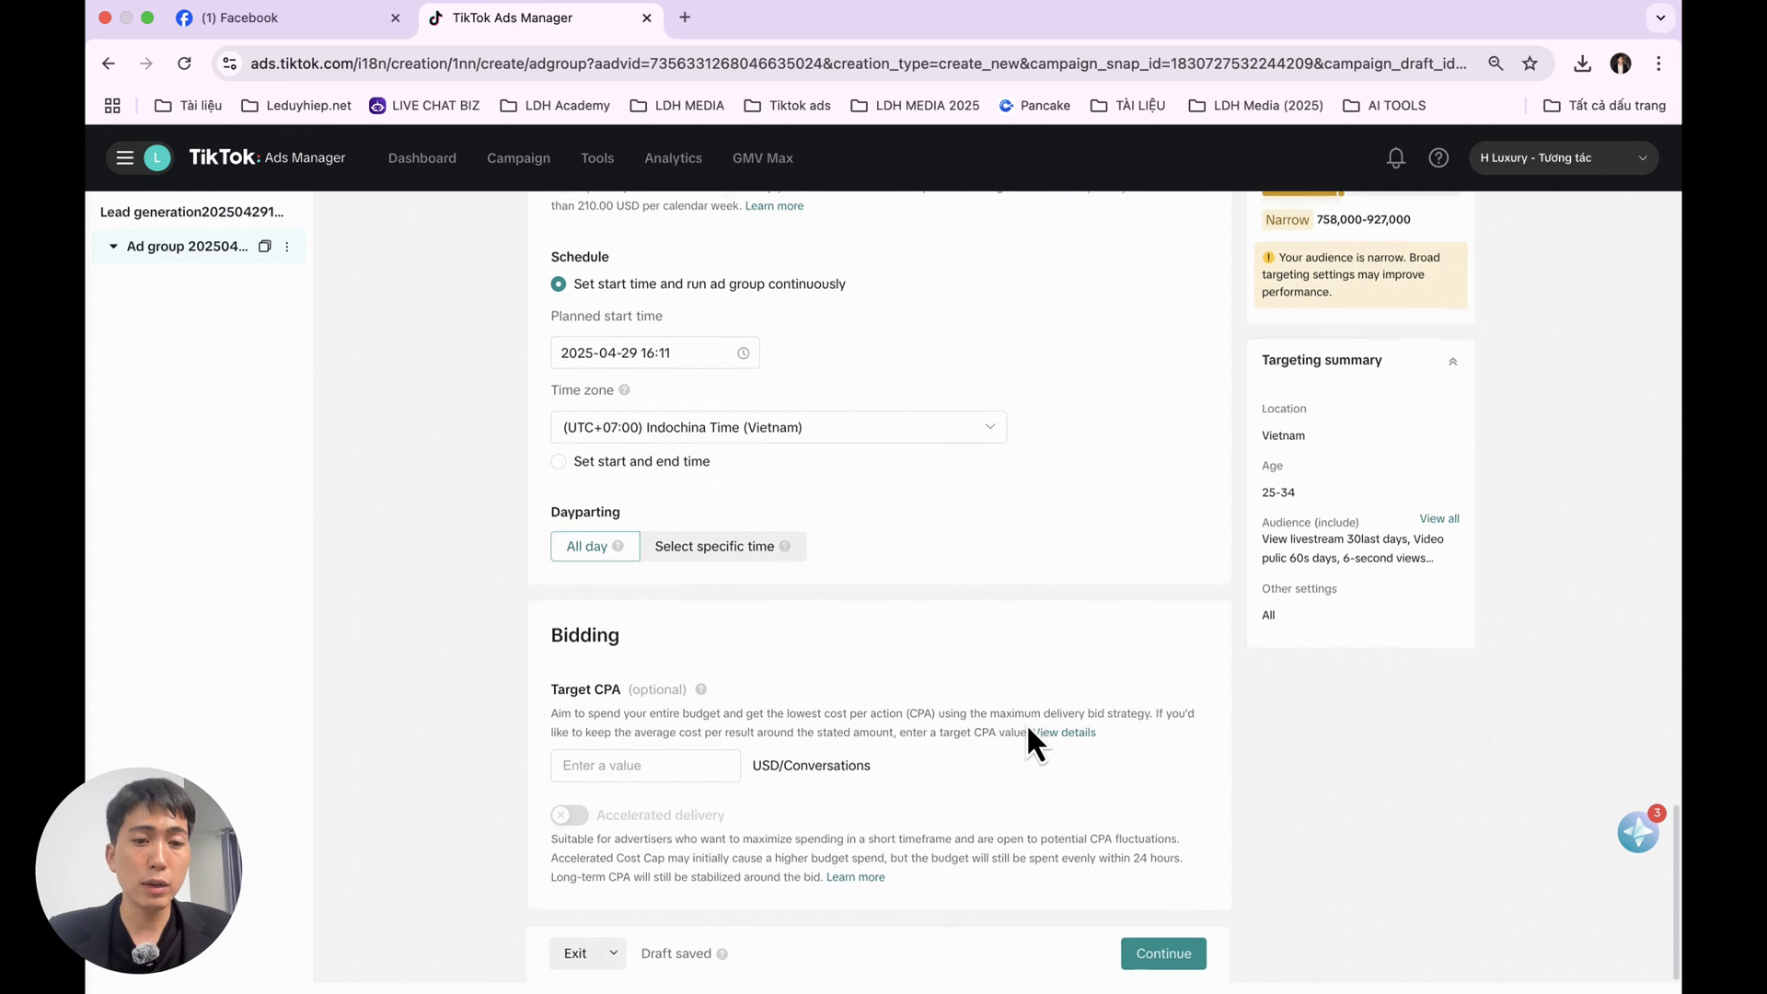
{"action": "scroll", "coordinate": [1028, 731], "scroll_direction": "up", "scroll_amount": 7}
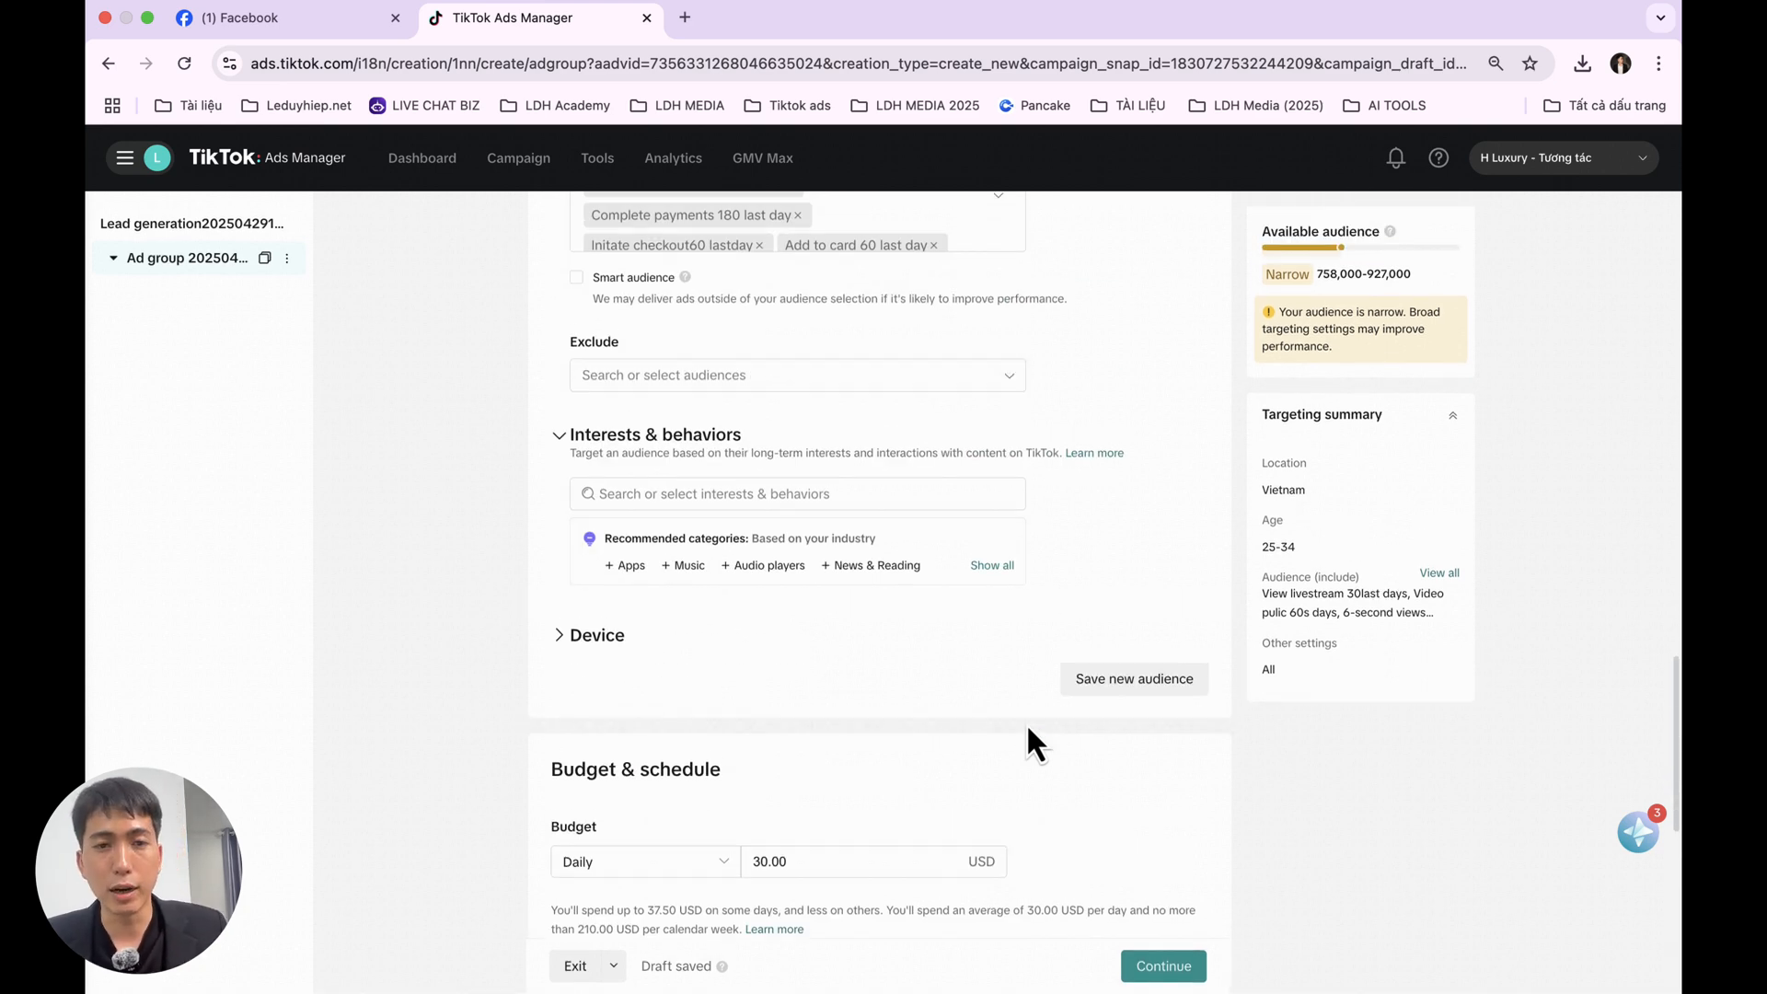
{"action": "scroll", "coordinate": [1028, 729], "scroll_direction": "up", "scroll_amount": 4}
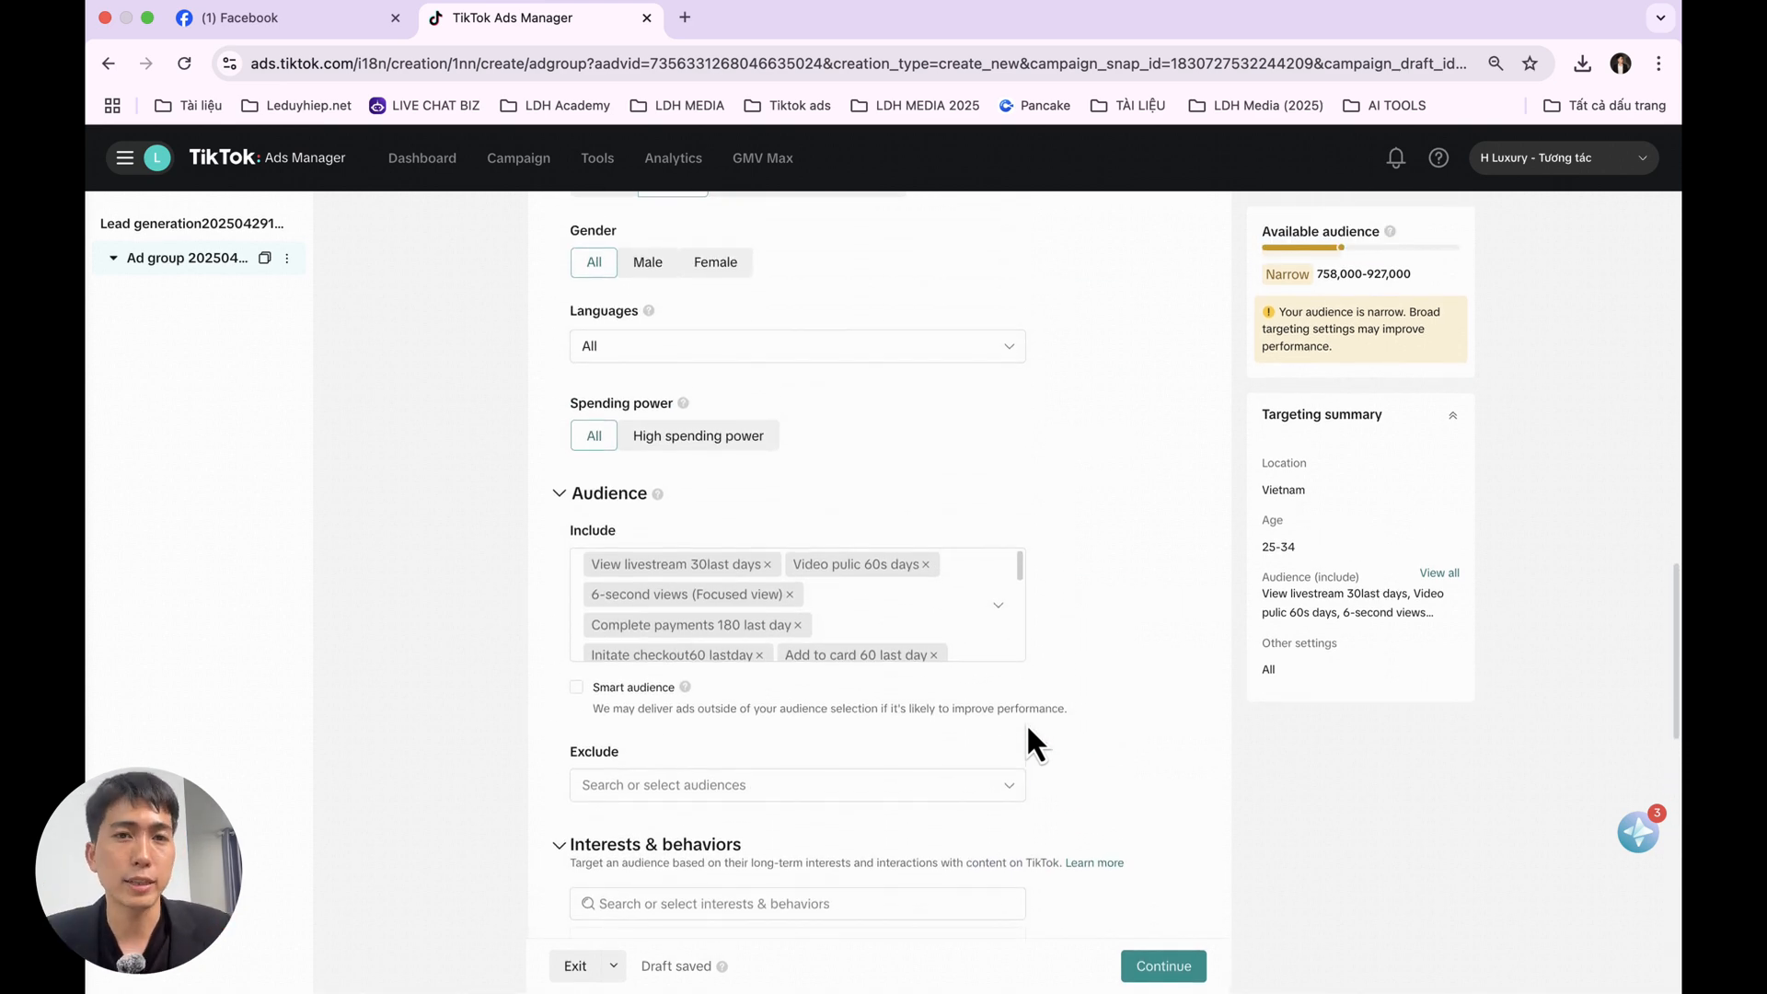